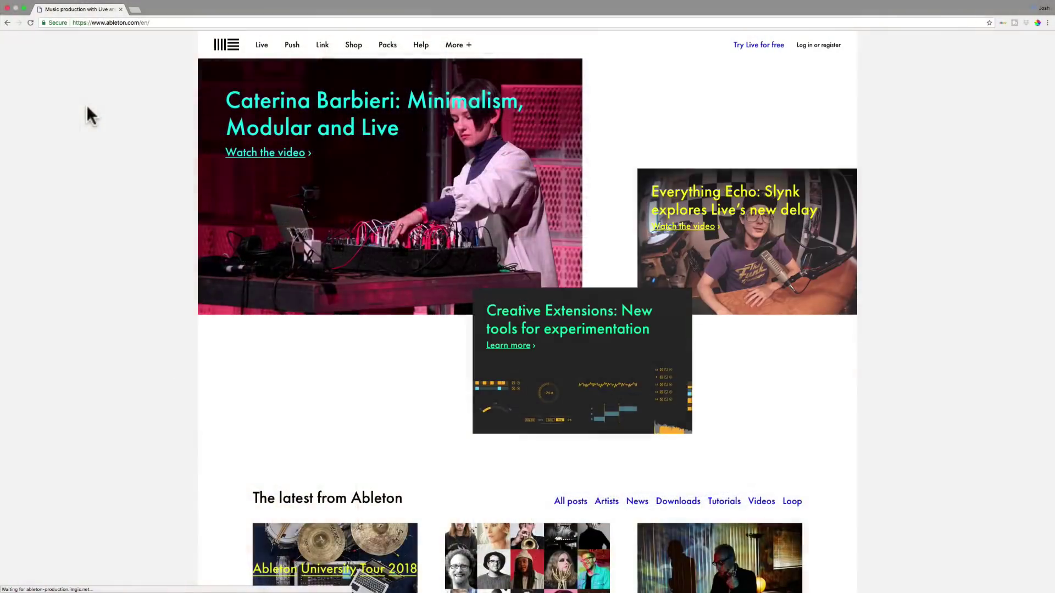
Step: Open the free trial offer for Live from the Ableton homepage
left_click(761, 46)
left_click(297, 213)
left_click(370, 217)
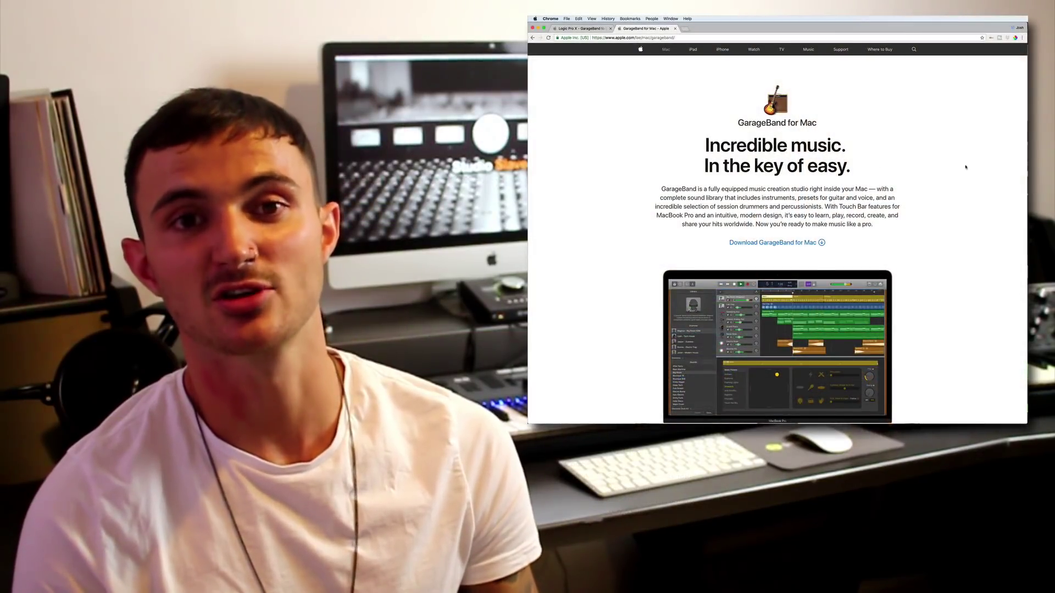
Step: Look through the GarageBand for Mac product page, from the introduction down to the Learn to play section
scroll(965, 168, "down", 1)
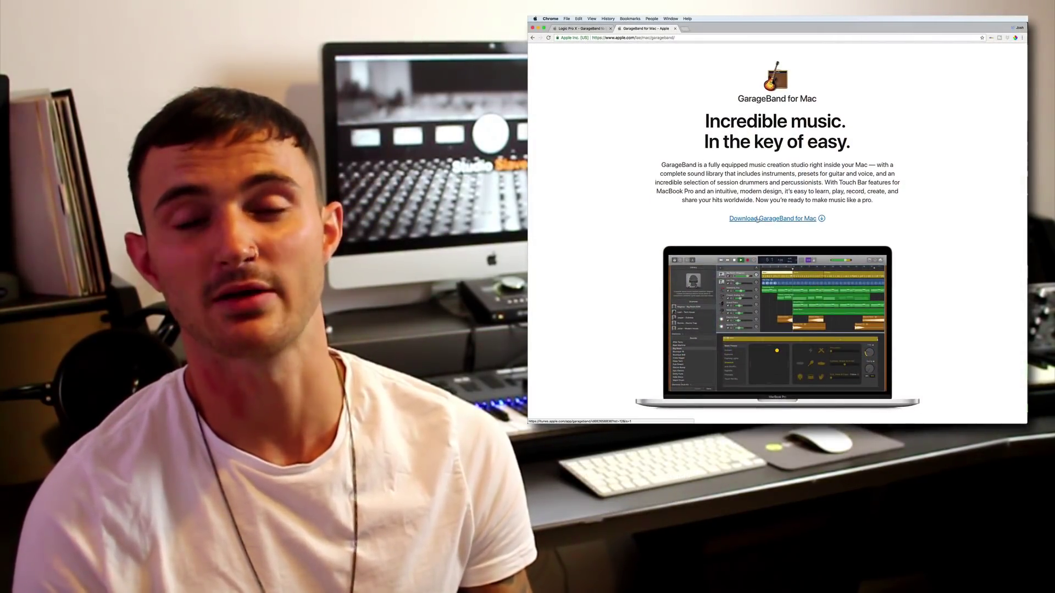
scroll(953, 230, "down", 5)
scroll(953, 230, "down", 13)
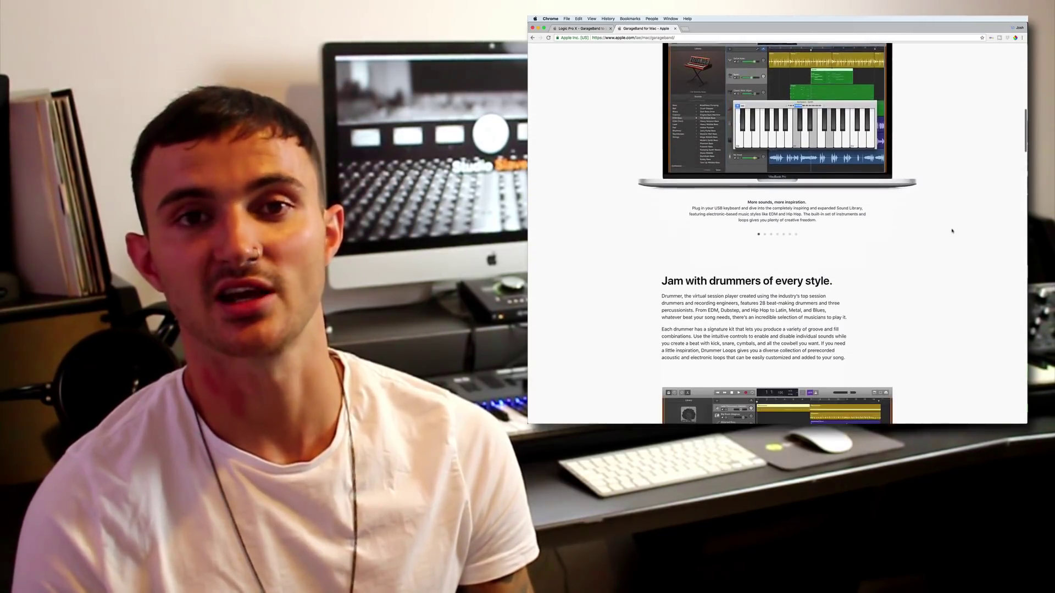
scroll(952, 231, "down", 11)
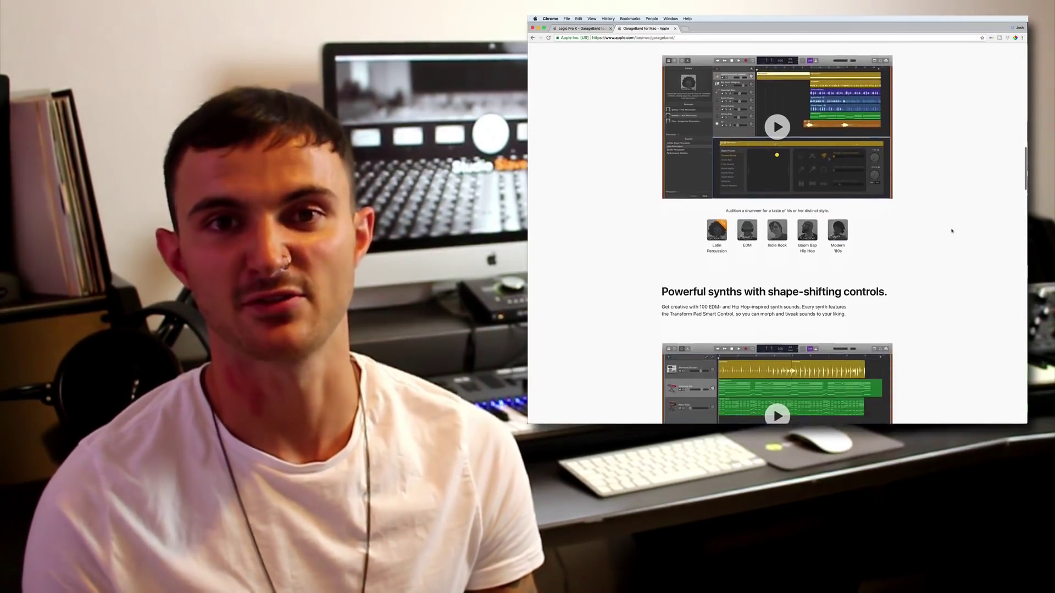
scroll(952, 231, "down", 11)
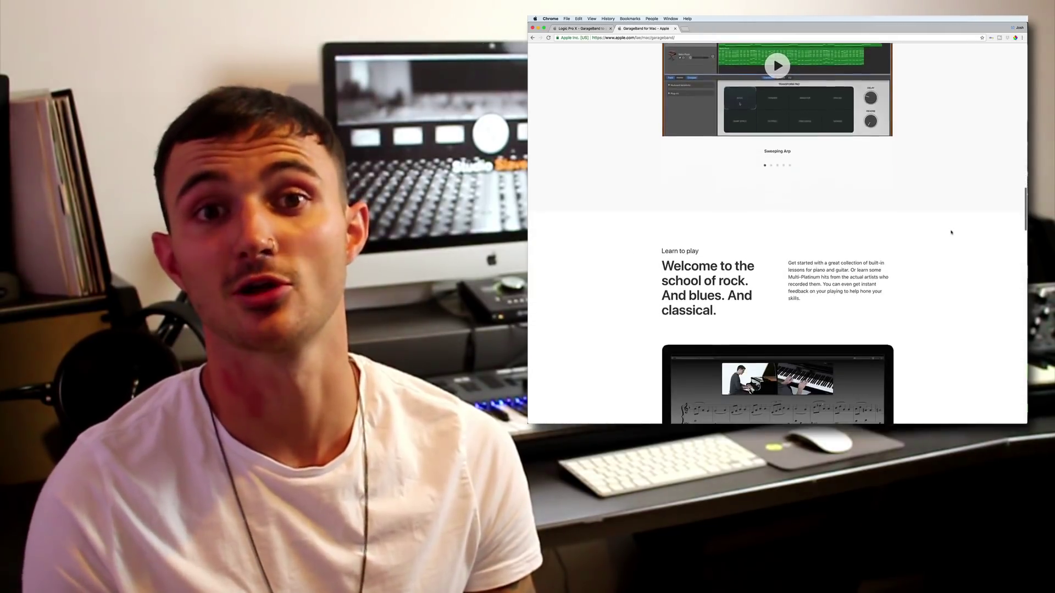
scroll(951, 231, "down", 4)
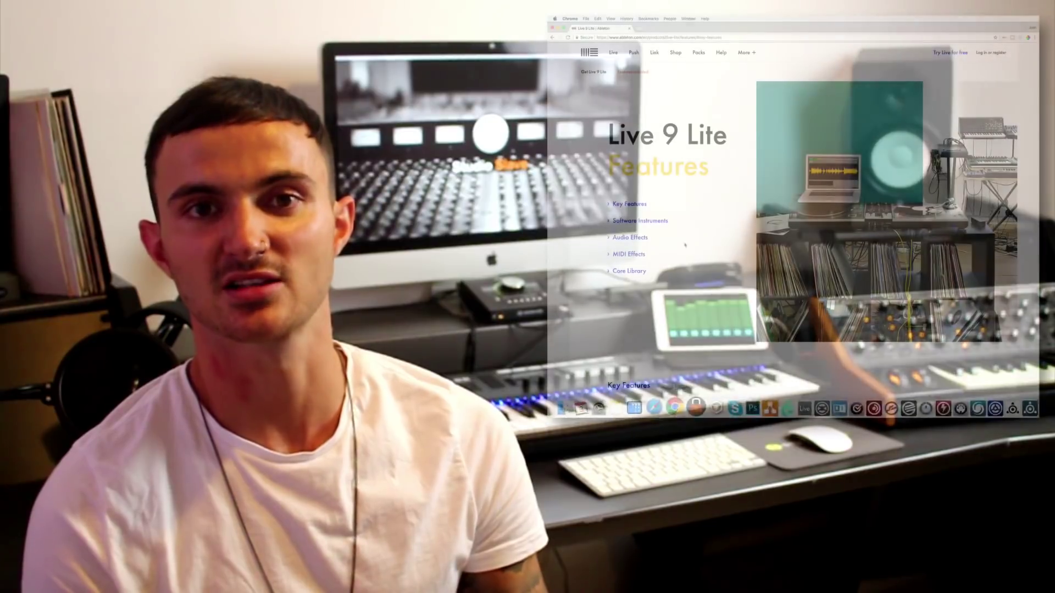
Step: Review the Key Features of Live 9 Lite and highlight the Drum Rack, Impulse and Simpler entries under Software Instruments
scroll(578, 274, "down", 5)
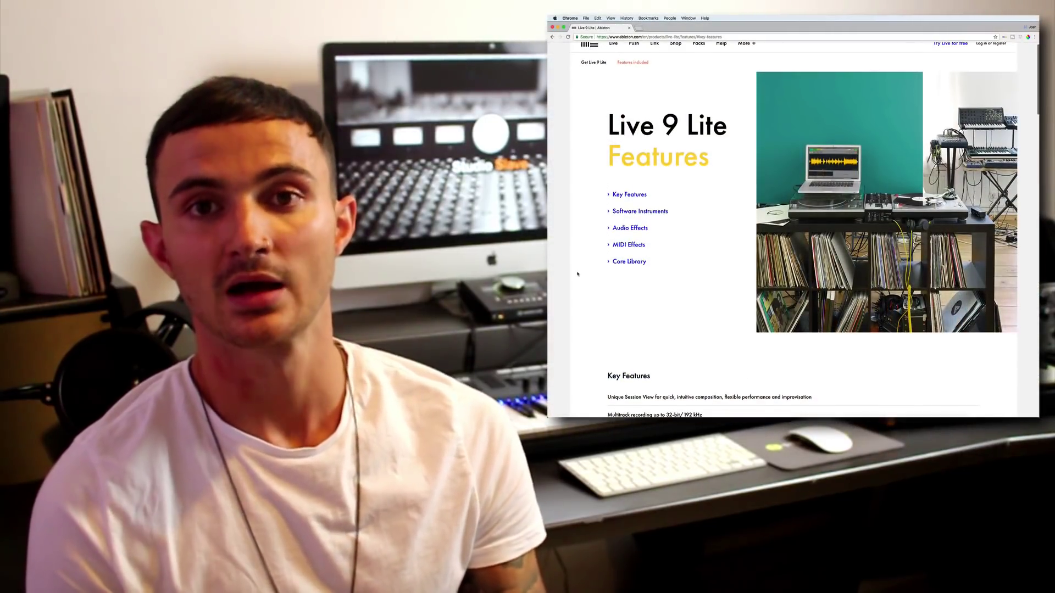
scroll(577, 274, "down", 15)
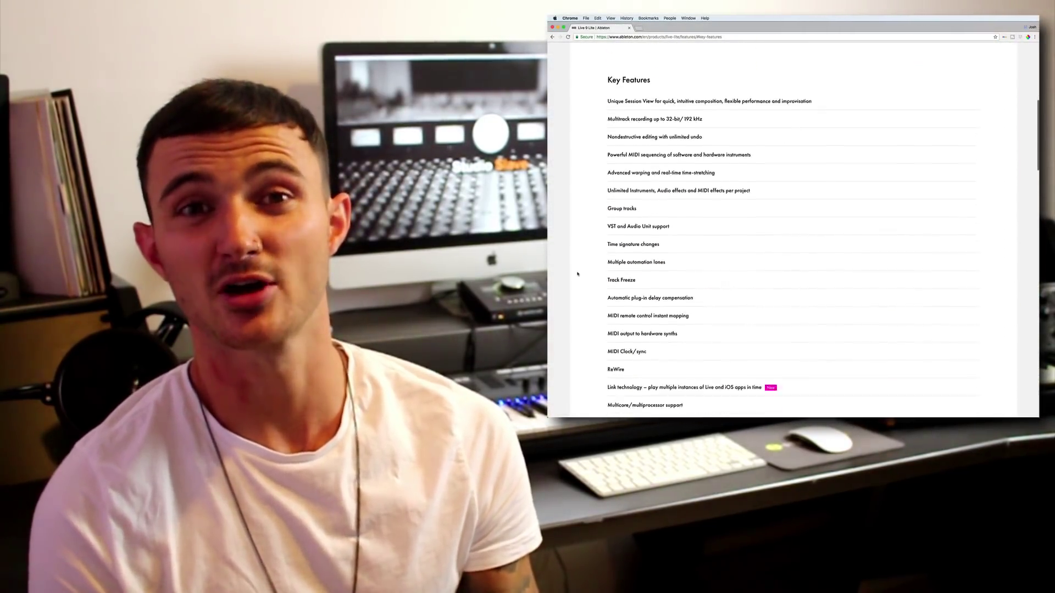
scroll(577, 273, "down", 2)
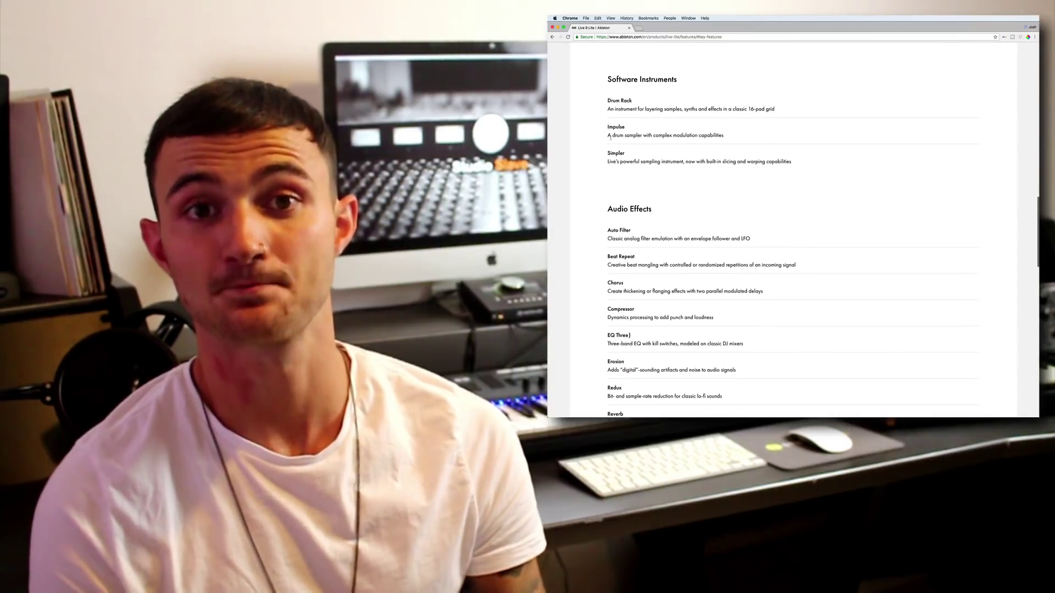
left_click_drag(607, 100, 803, 164)
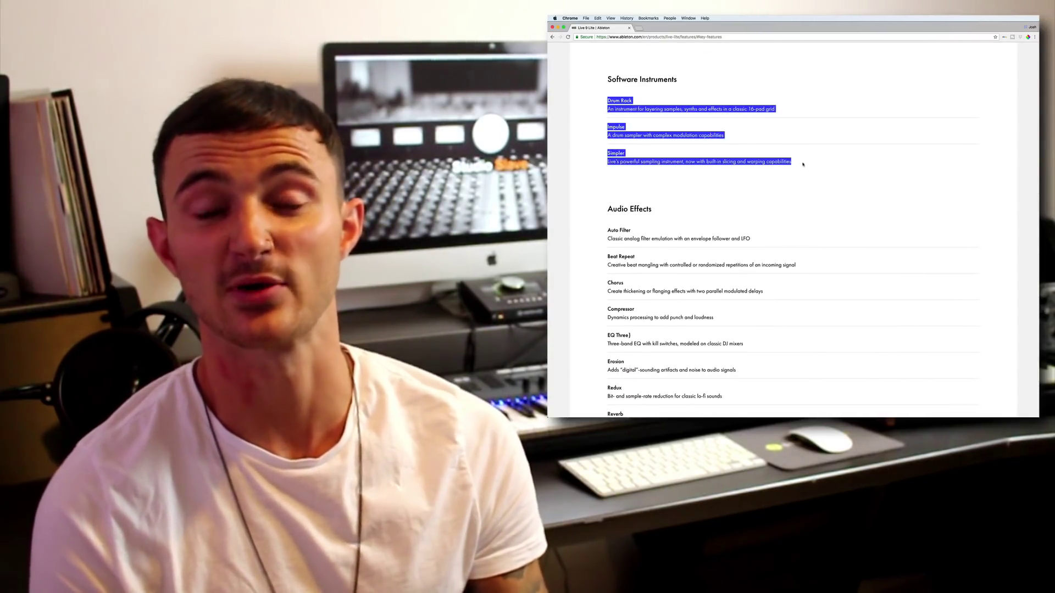
left_click(801, 166)
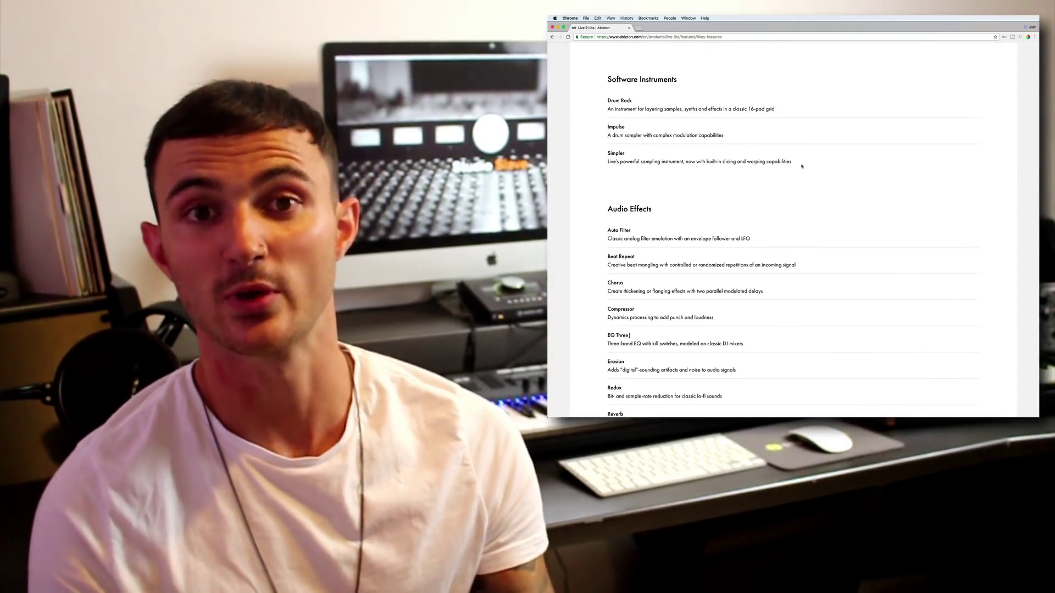
Step: Read through the Audio Effects and MIDI Effects lists of Live 9 Lite
scroll(802, 166, "down", 5)
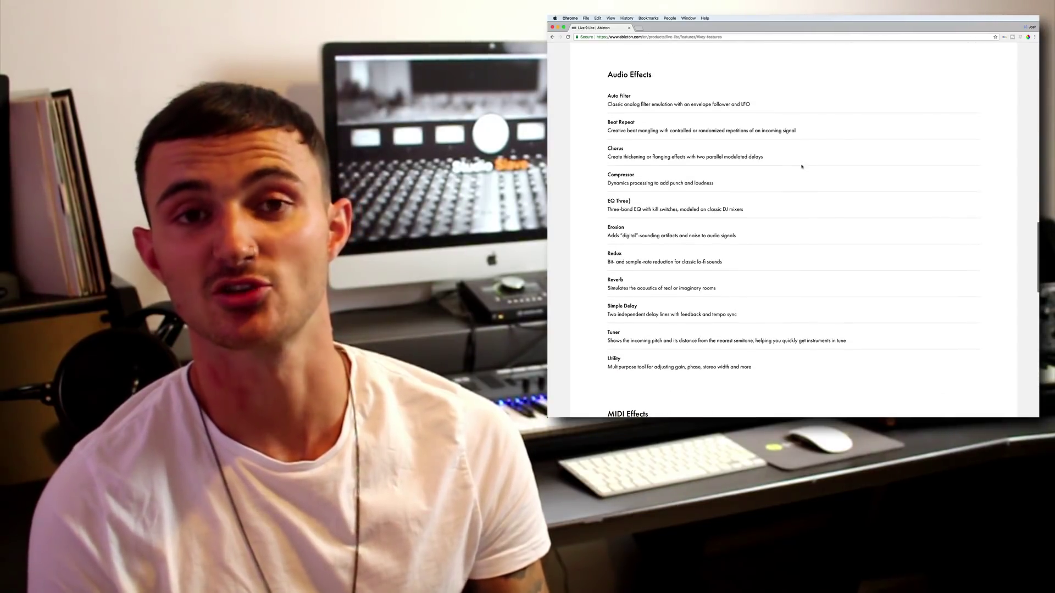
scroll(802, 166, "down", 5)
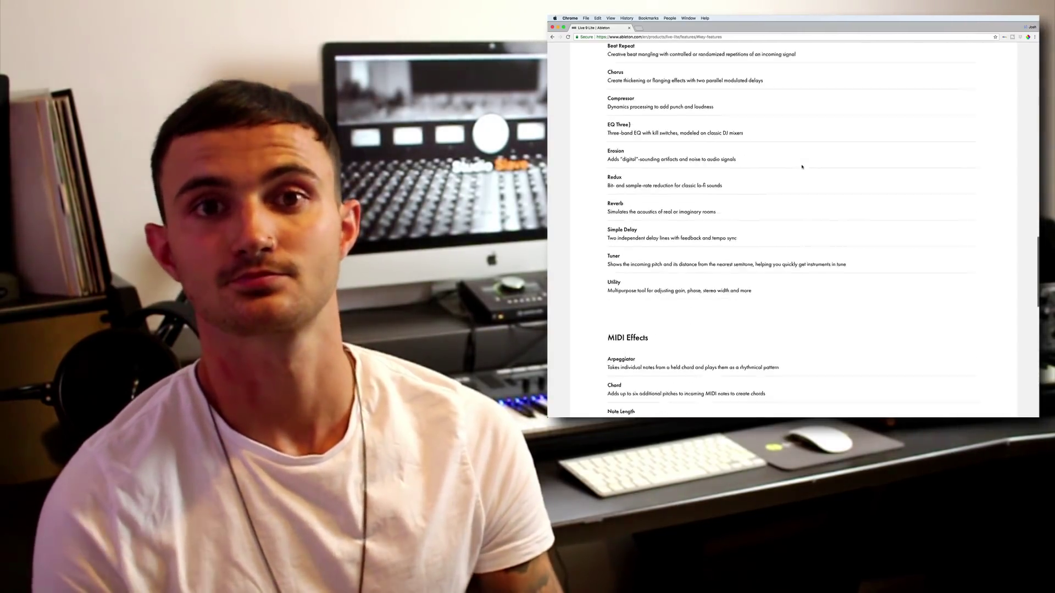
scroll(802, 166, "down", 3)
scroll(802, 166, "down", 3)
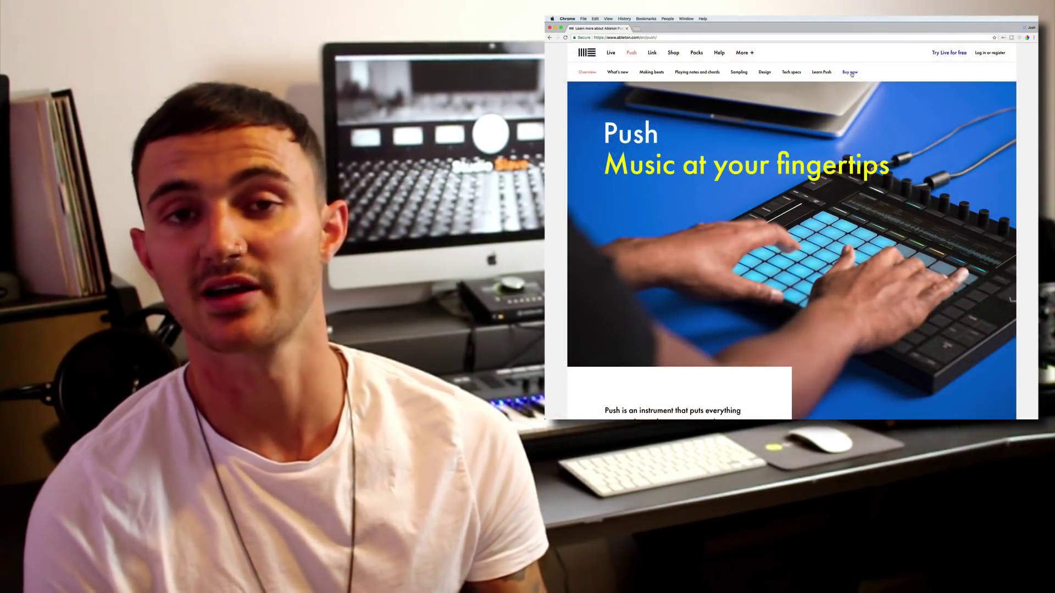
Step: Review the Push bundles with Live 10 Intro, Standard and Suite on the purchase page, and return to the Push overview
left_click(850, 73)
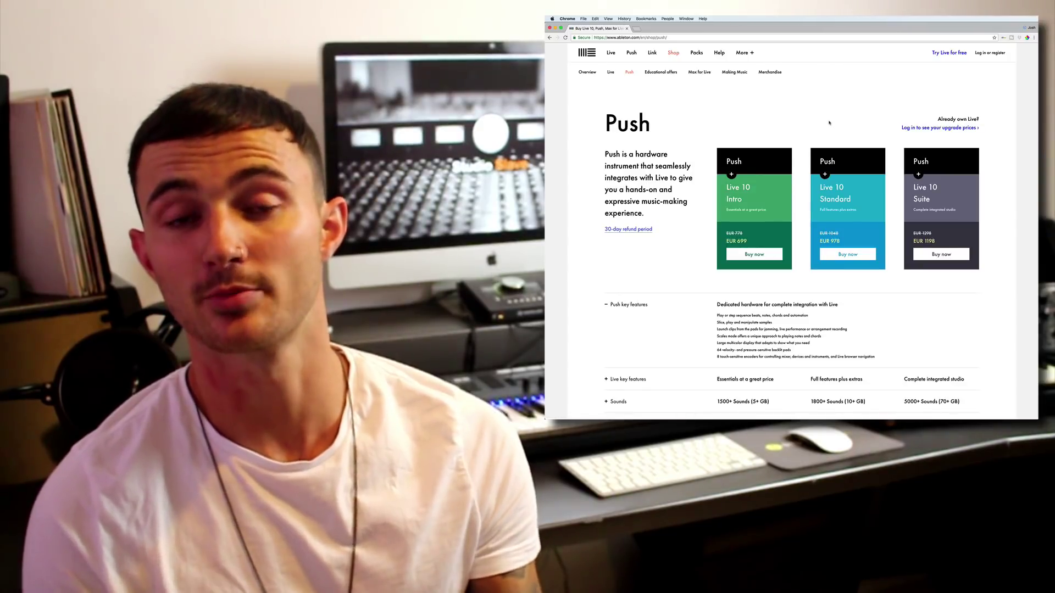
scroll(823, 123, "down", 3)
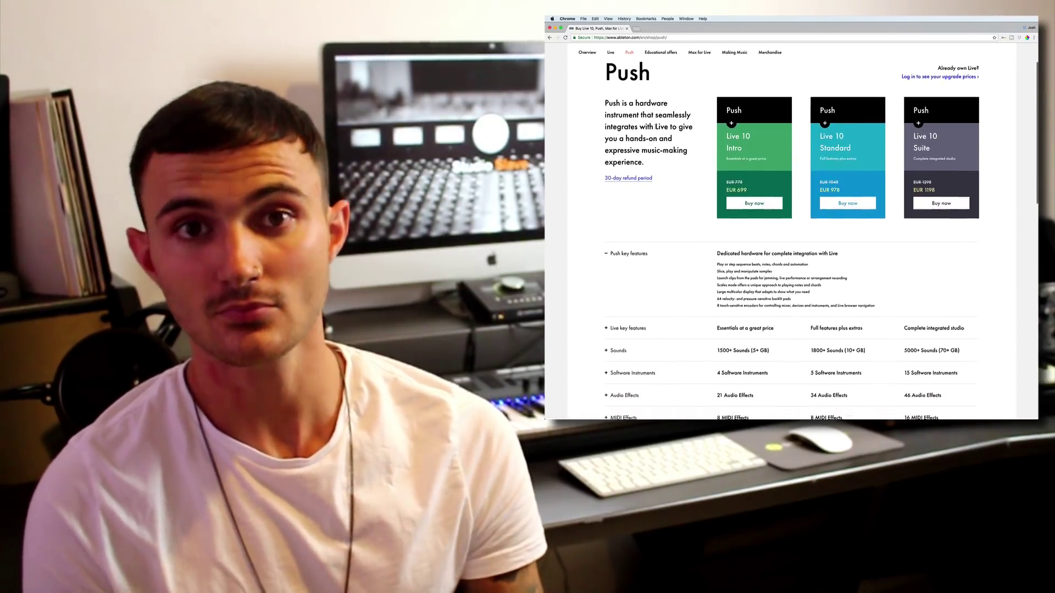
scroll(655, 125, "up", 1)
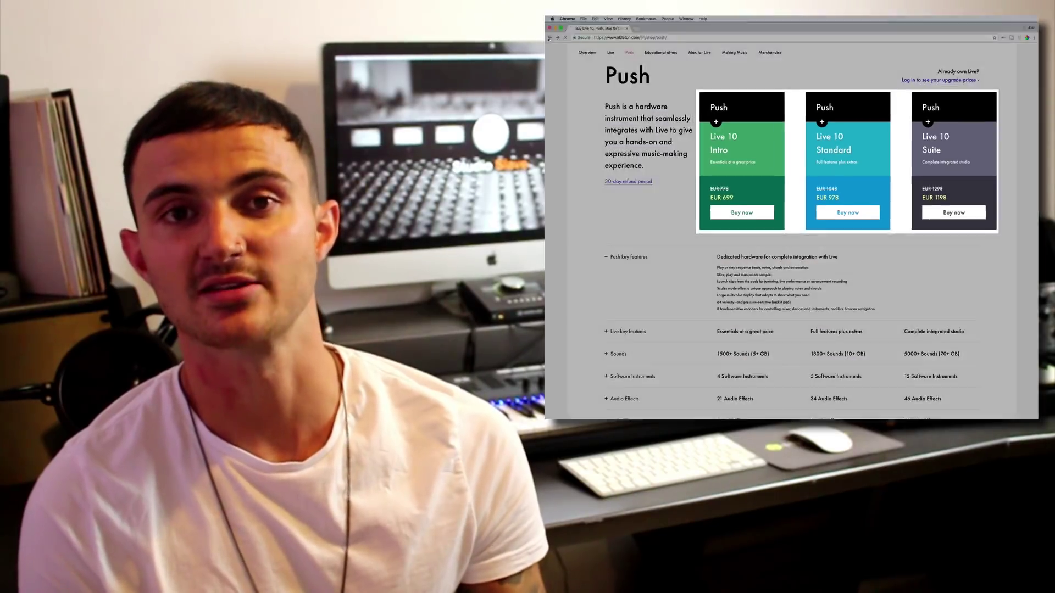
left_click(549, 38)
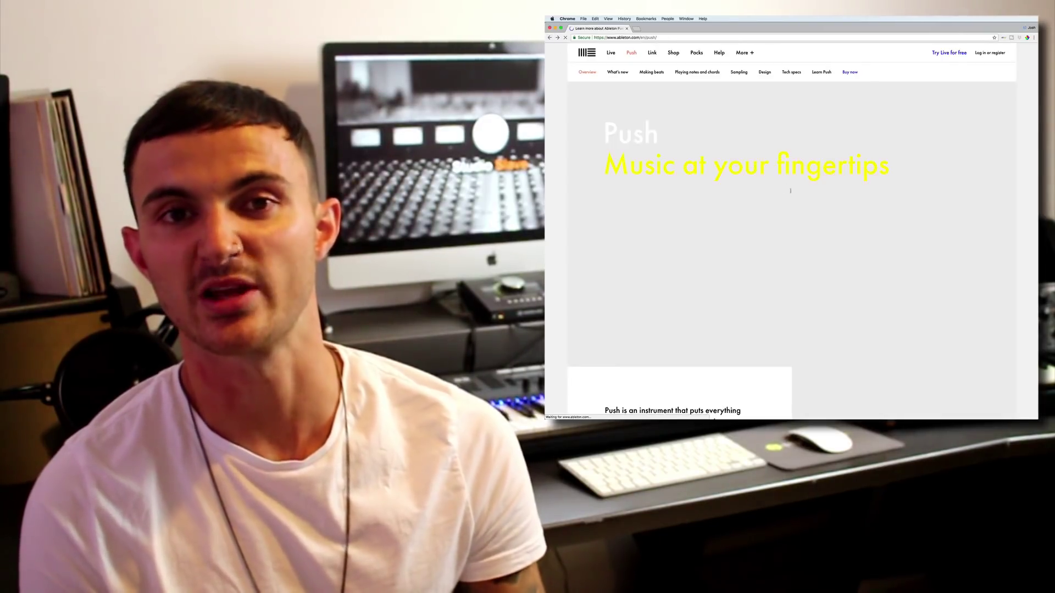
scroll(770, 193, "down", 2)
scroll(771, 193, "down", 2)
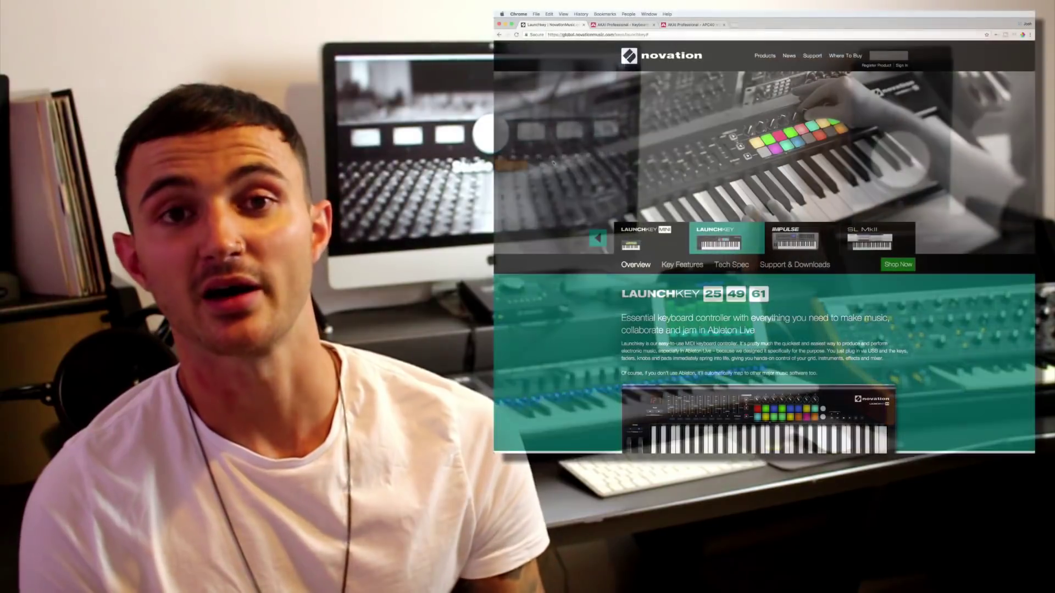
Step: Look over the Novation Launchkey page and Akai's keyboard controllers, ending on the Akai APC40 page
scroll(549, 163, "down", 3)
scroll(549, 164, "down", 2)
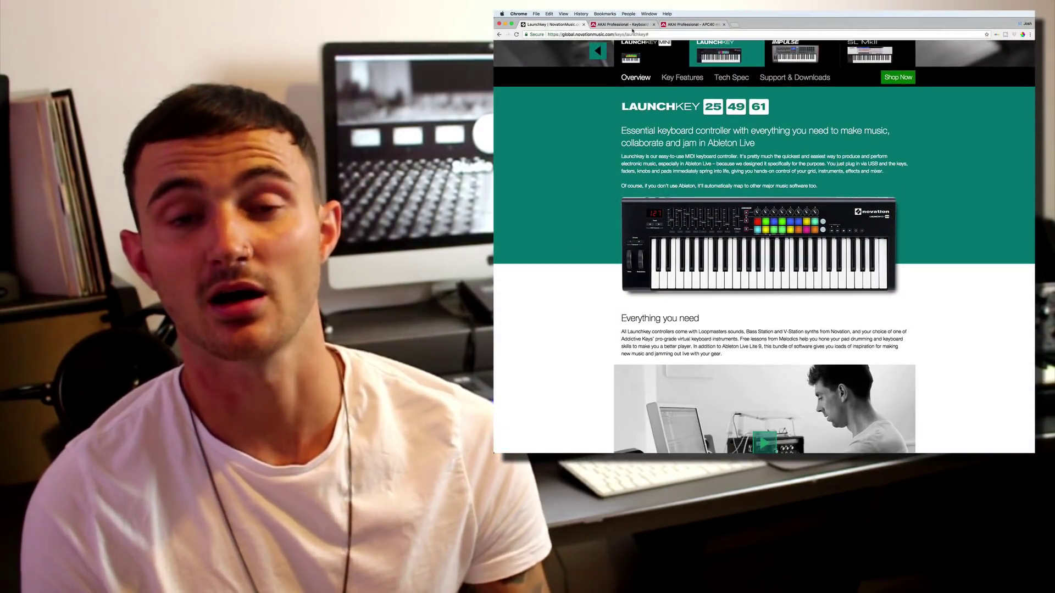
left_click(621, 24)
mouse_move(644, 53)
scroll(660, 187, "down", 3)
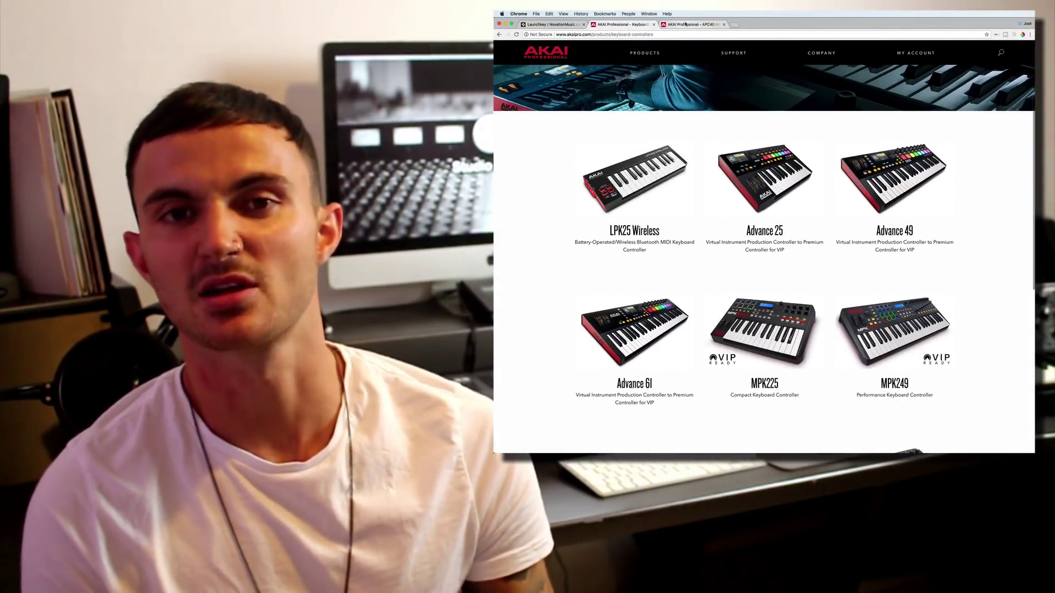
left_click(692, 25)
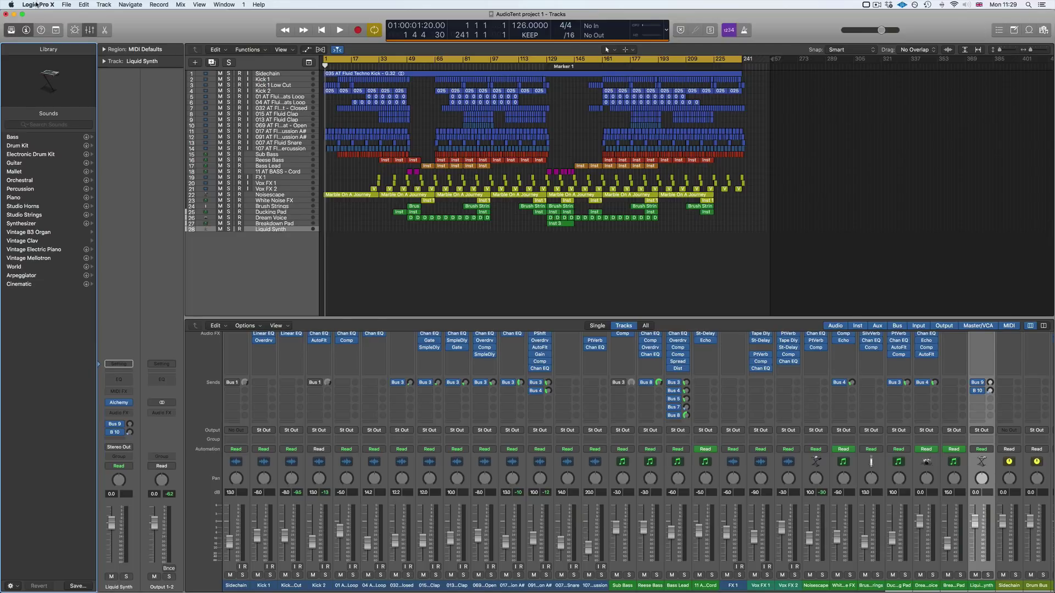
Step: Switch to Logic Pro X and open its Audio preferences
left_click(37, 4)
mouse_move(33, 27)
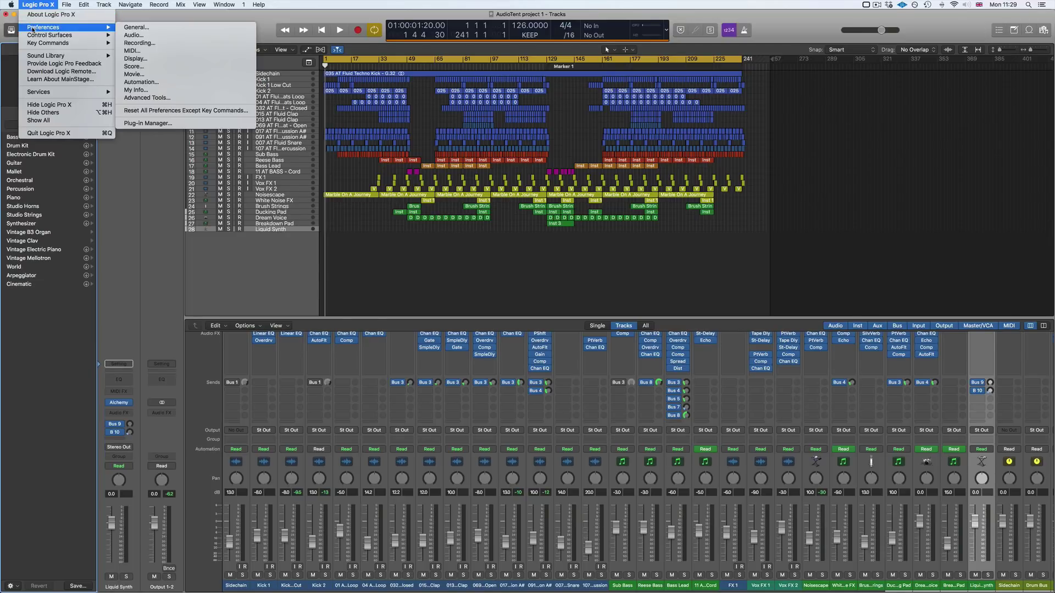
left_click(140, 36)
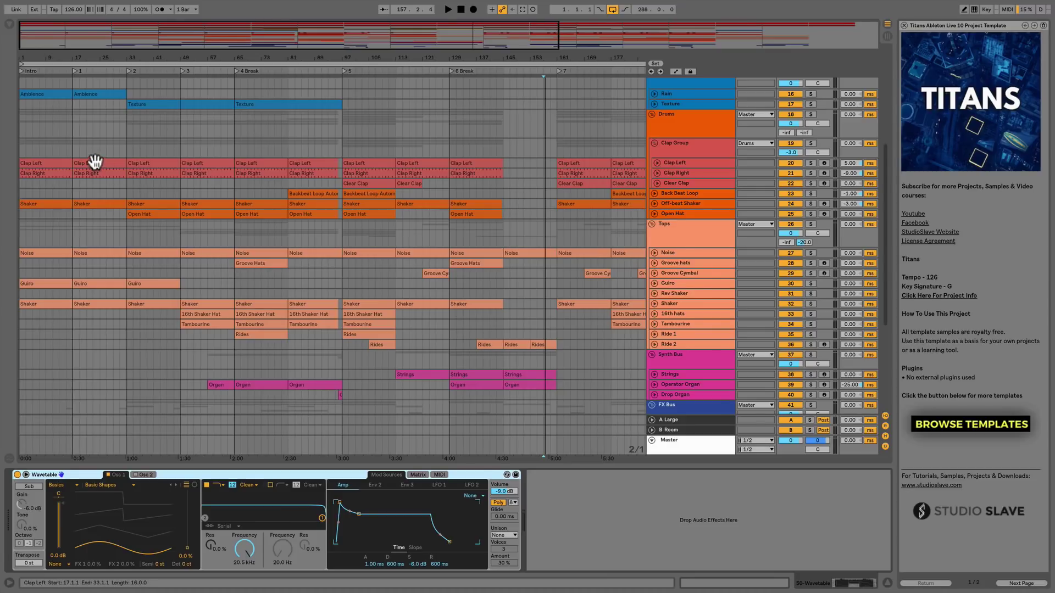
Step: Switch to Ableton Live, show the browser, and view its installed Packs and the Instruments category
left_click(9, 25)
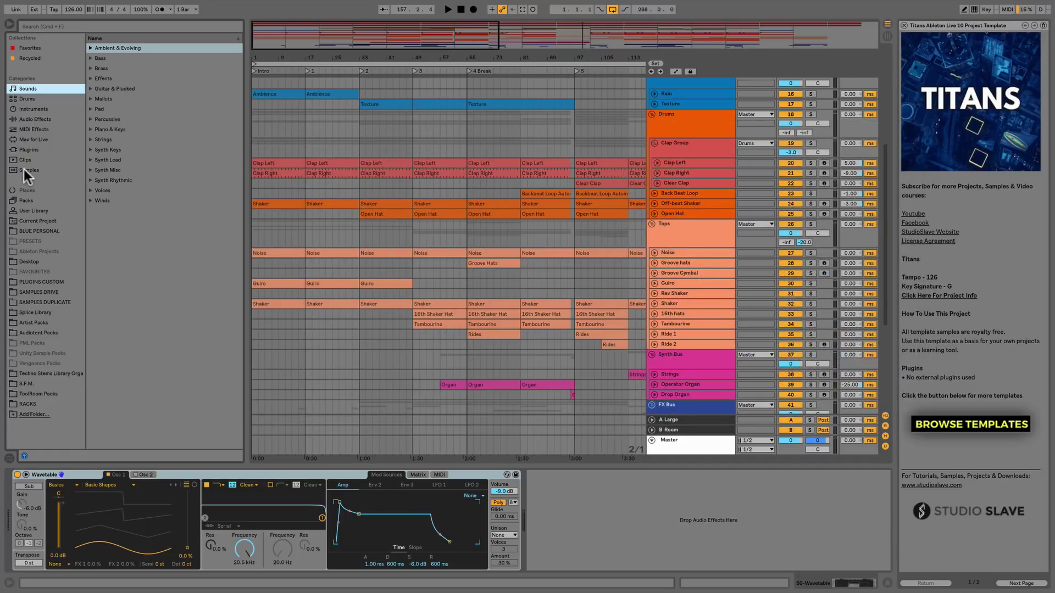
left_click(23, 201)
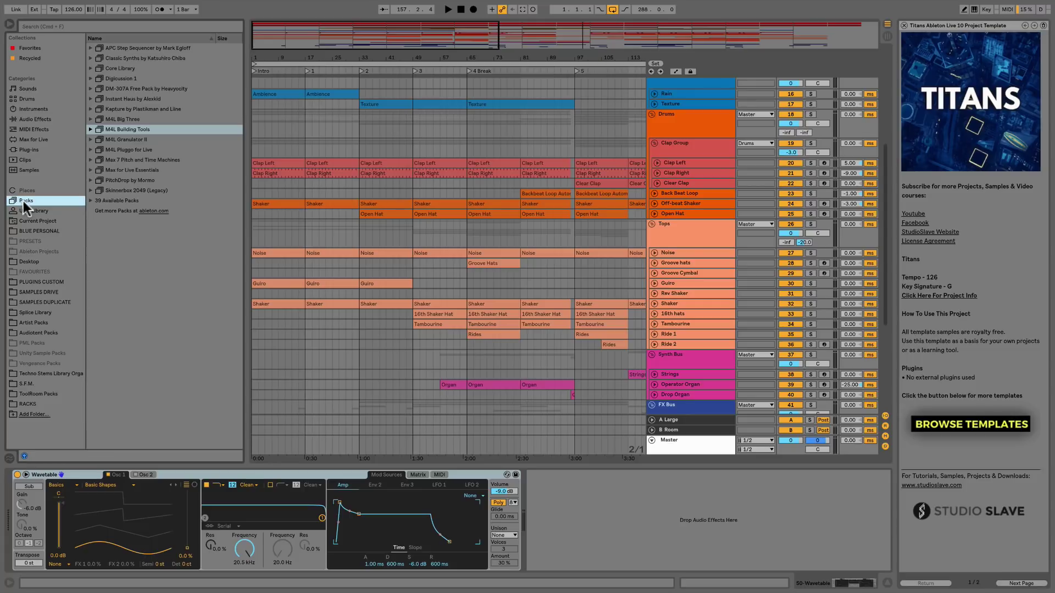
left_click(29, 110)
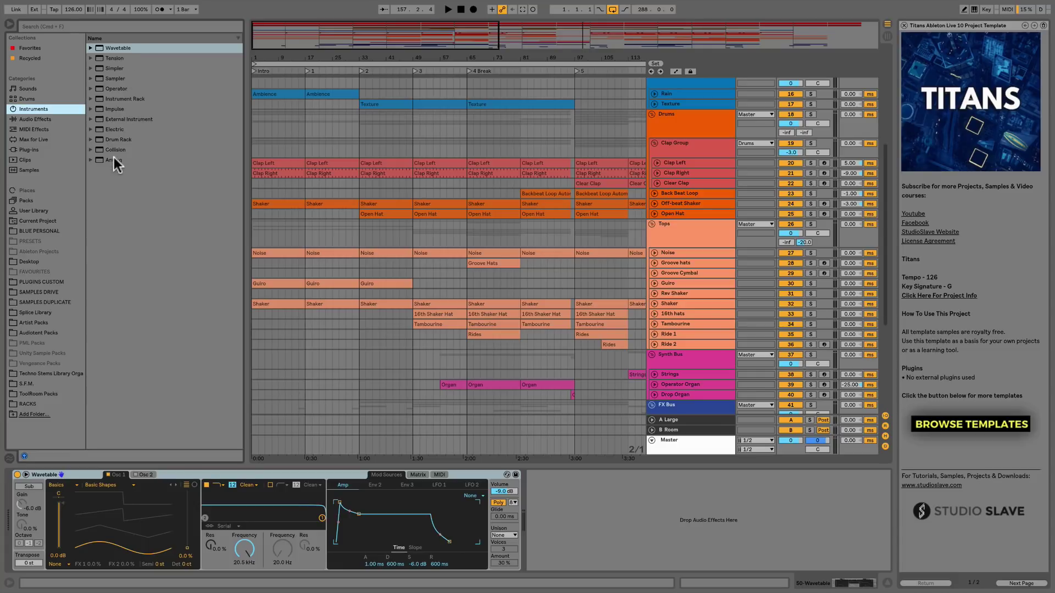
Step: Expand the list of available Packs in the browser and start downloading the Cyclic Waves pack
left_click(25, 200)
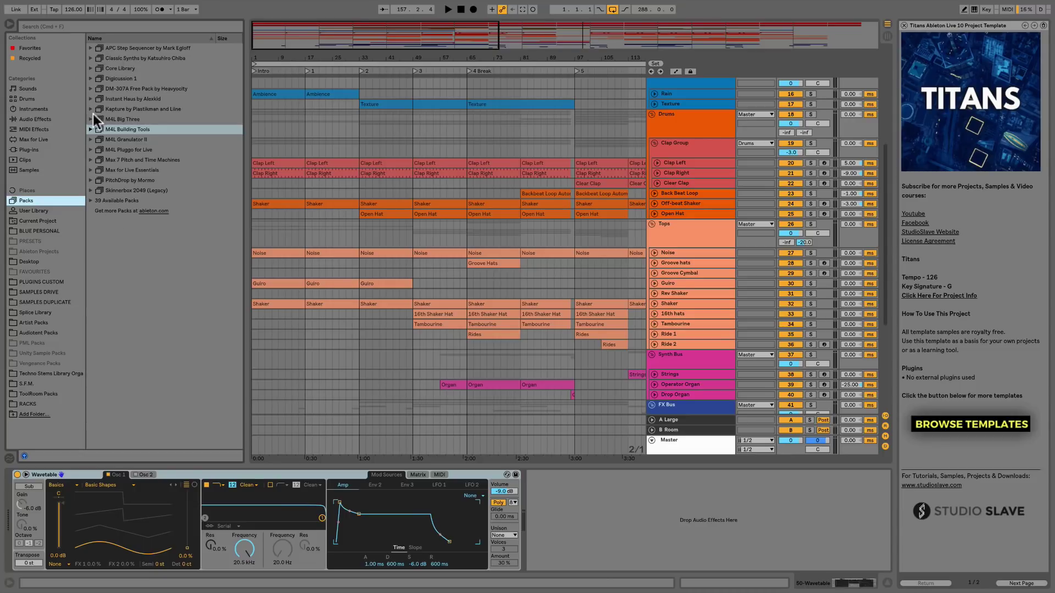
left_click(91, 201)
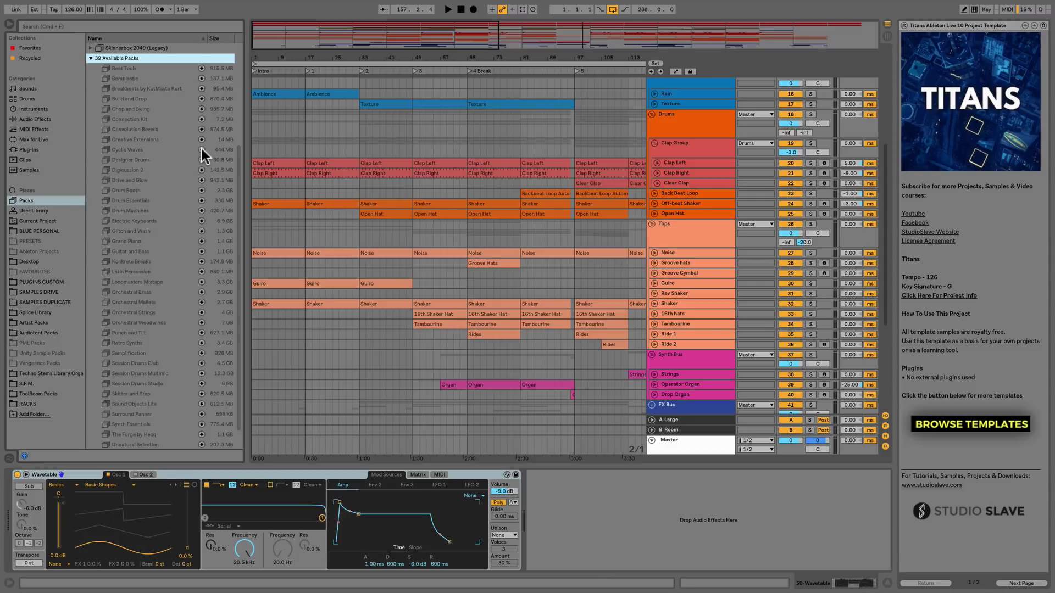
left_click(201, 149)
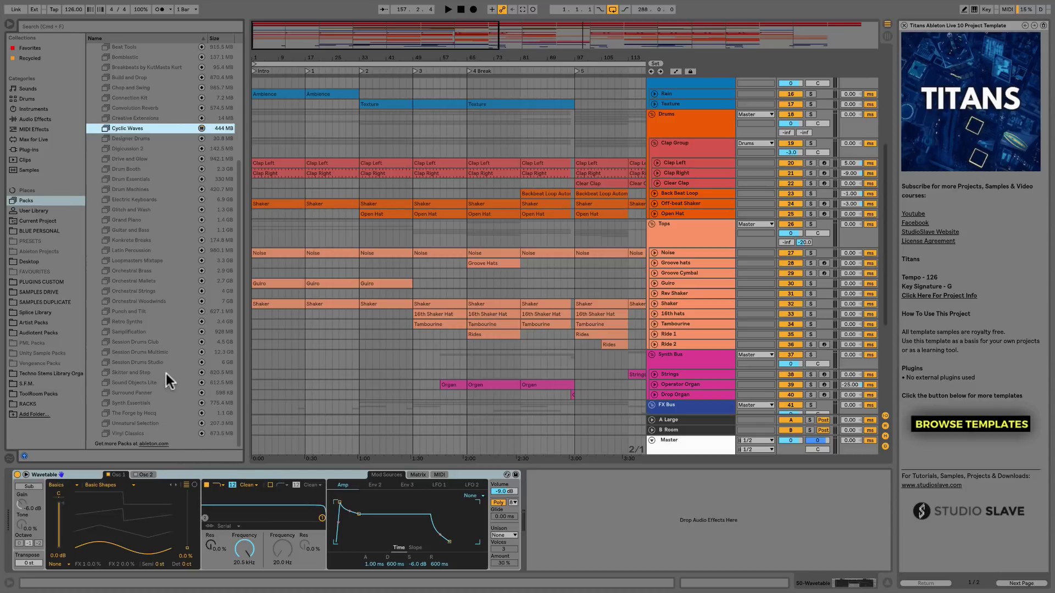
scroll(166, 373, "up", 5)
scroll(180, 250, "down", 3)
scroll(178, 252, "up", 3)
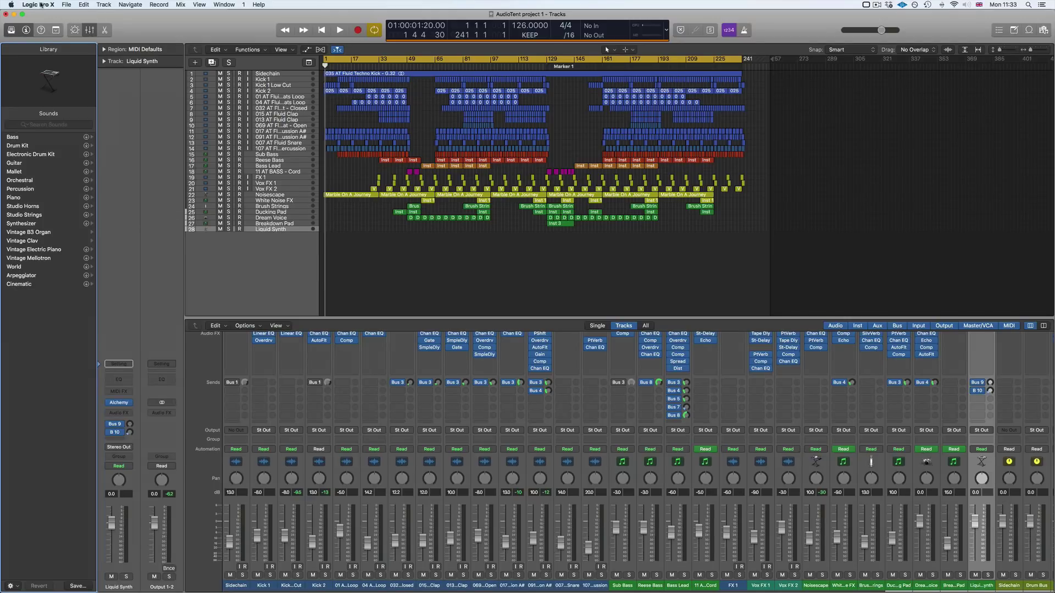
Step: Switch to Logic Pro X, open the Sound Library Manager and look through its additional content packages
left_click(42, 5)
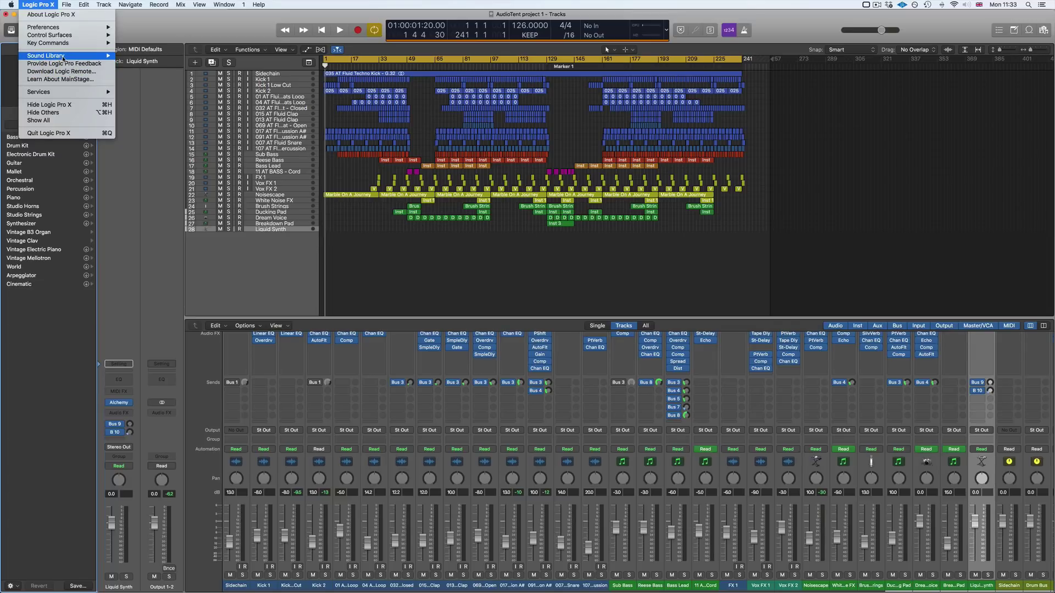
mouse_move(49, 56)
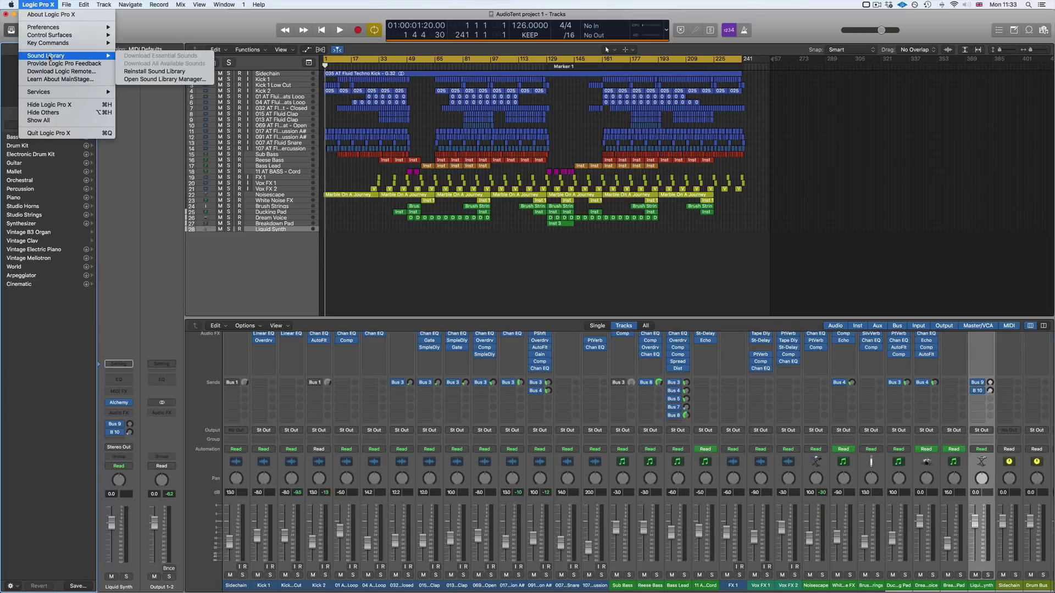
left_click(165, 80)
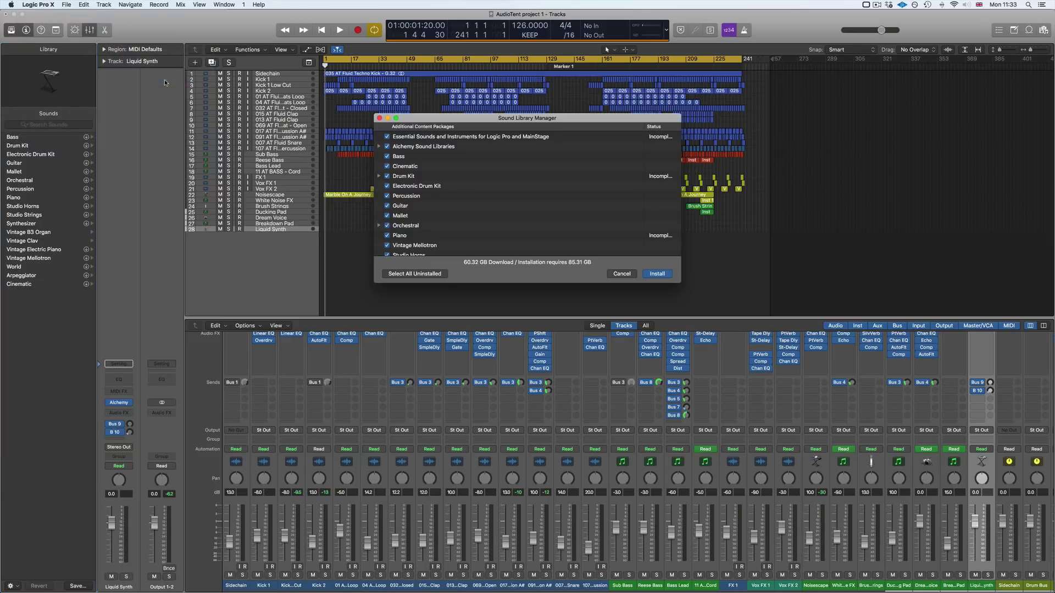
scroll(406, 242, "down", 5)
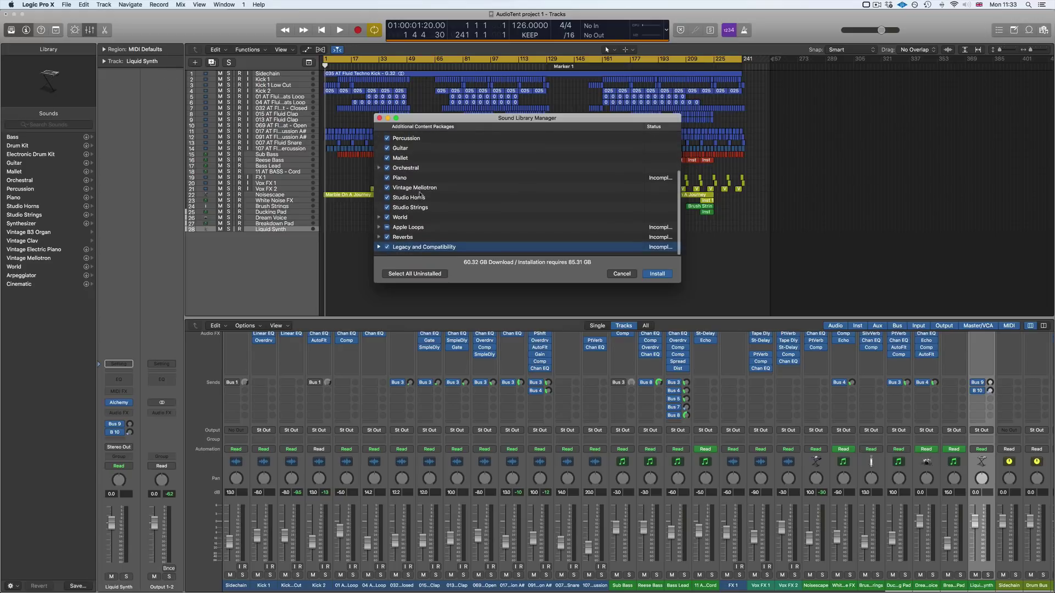
Step: Review the additional content packages in the Sound Library Manager and close it without installing anything
scroll(494, 242, "up", 5)
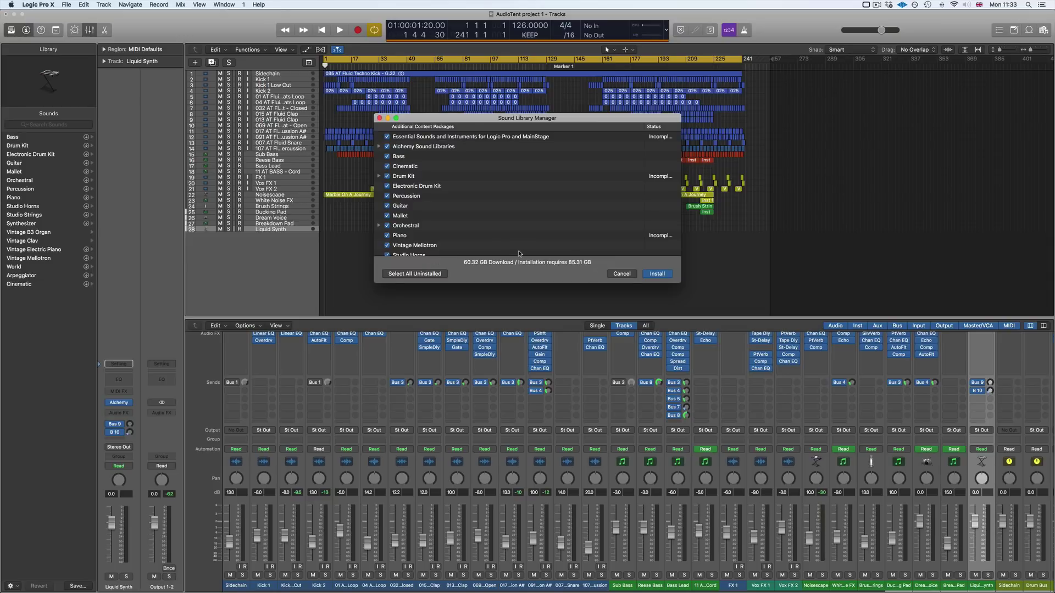
scroll(494, 247, "down", 5)
scroll(428, 236, "up", 5)
scroll(418, 235, "down", 3)
left_click(577, 251)
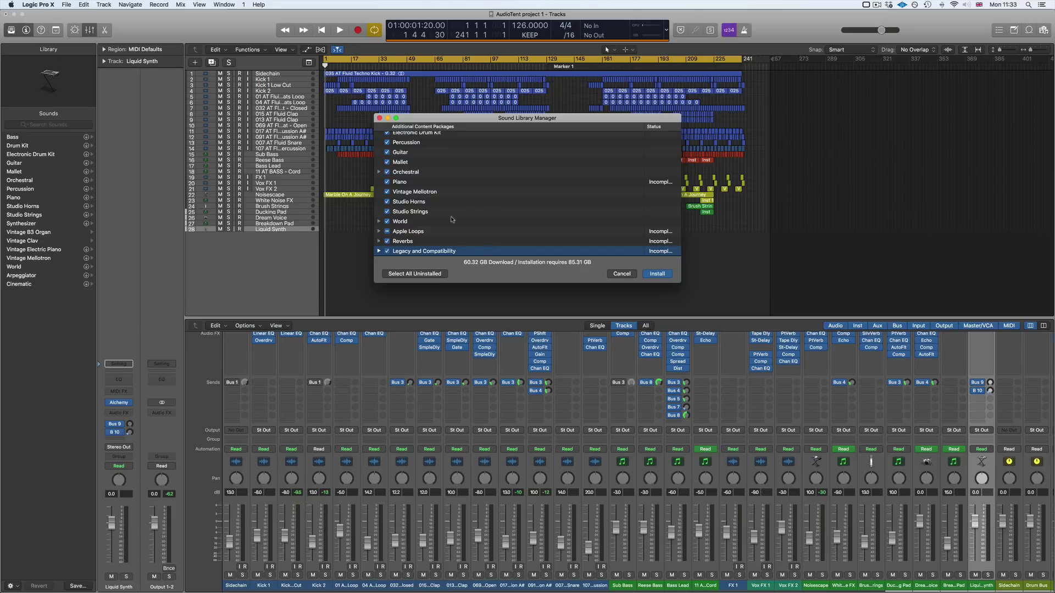
left_click(622, 273)
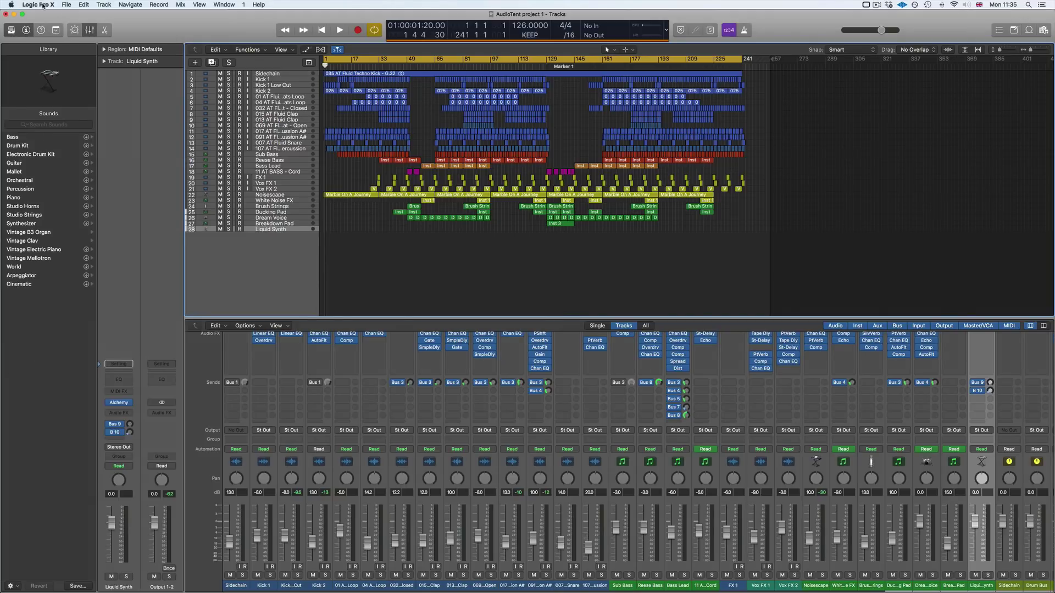
Step: Show the list of saved and backup versions the project can be reverted to, without reverting
left_click(43, 5)
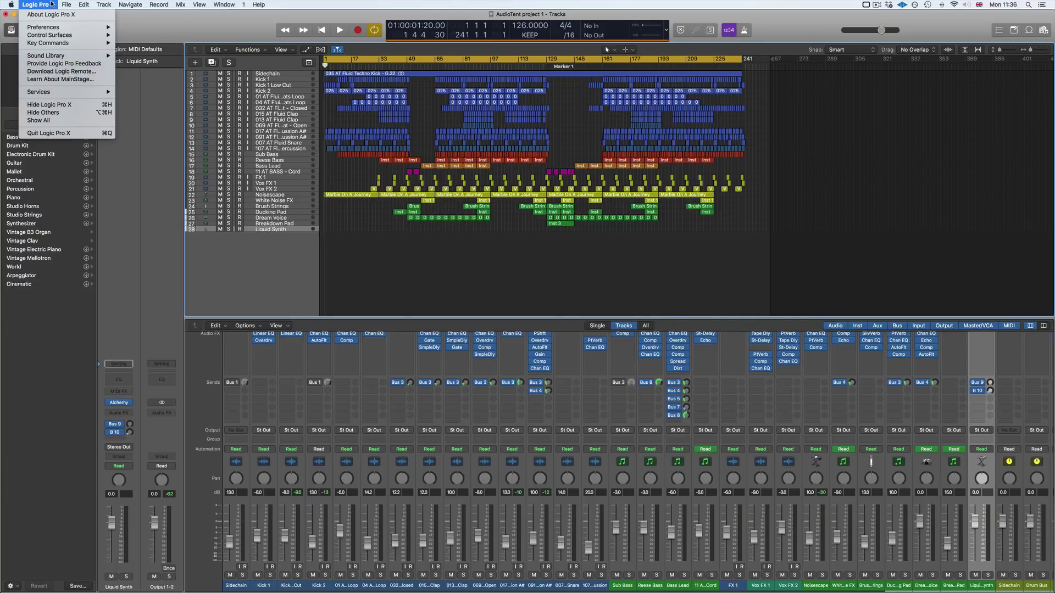
mouse_move(65, 5)
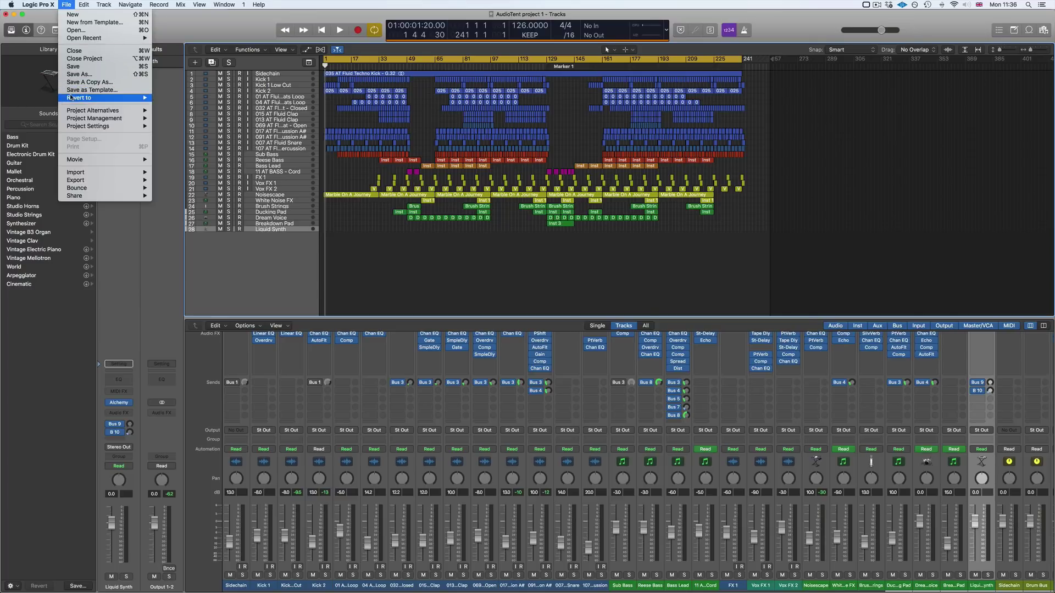
mouse_move(143, 98)
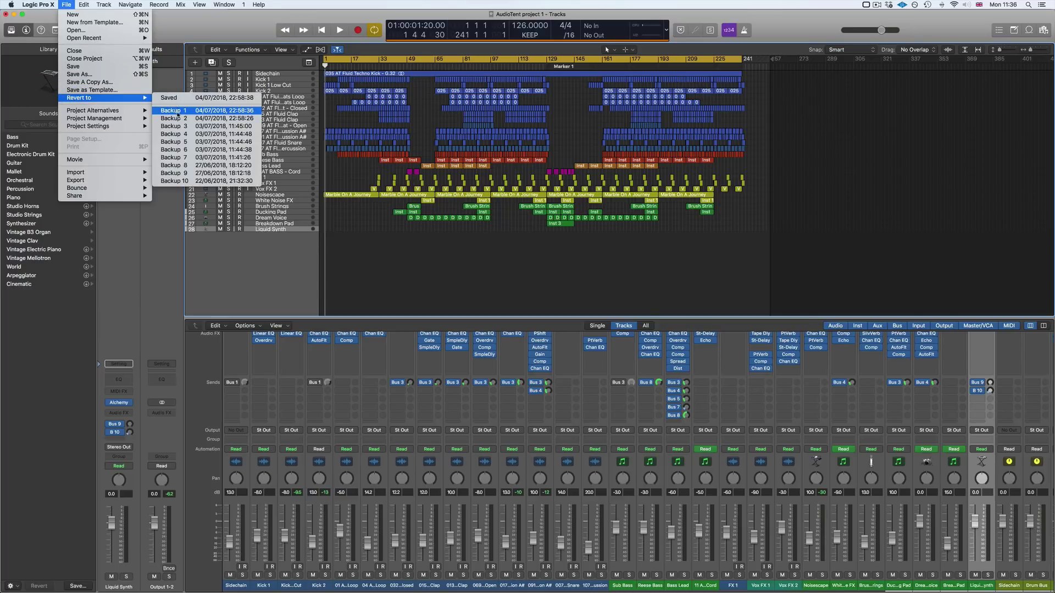
mouse_move(113, 111)
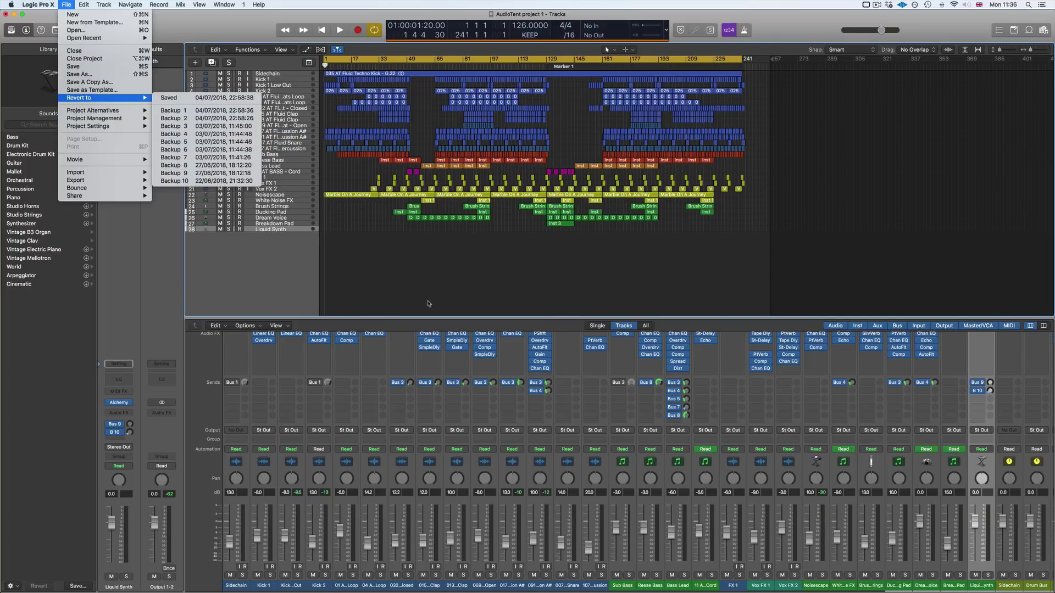
left_click(389, 277)
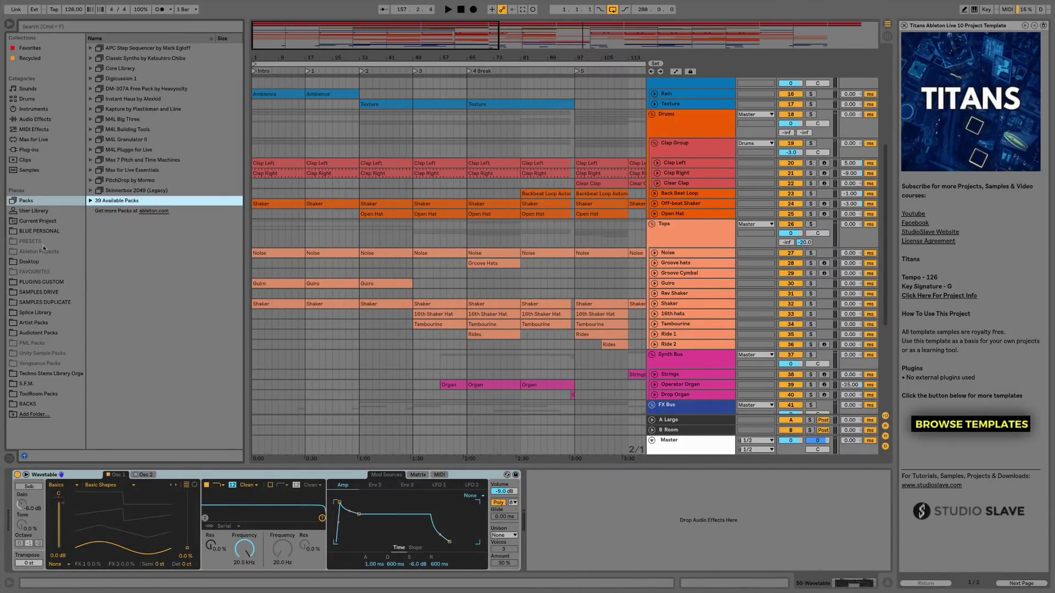
Step: In Ableton Live, browse the current project's Backup folder and inspect the contents of its first Titans backup set
left_click(34, 222)
left_click(138, 48)
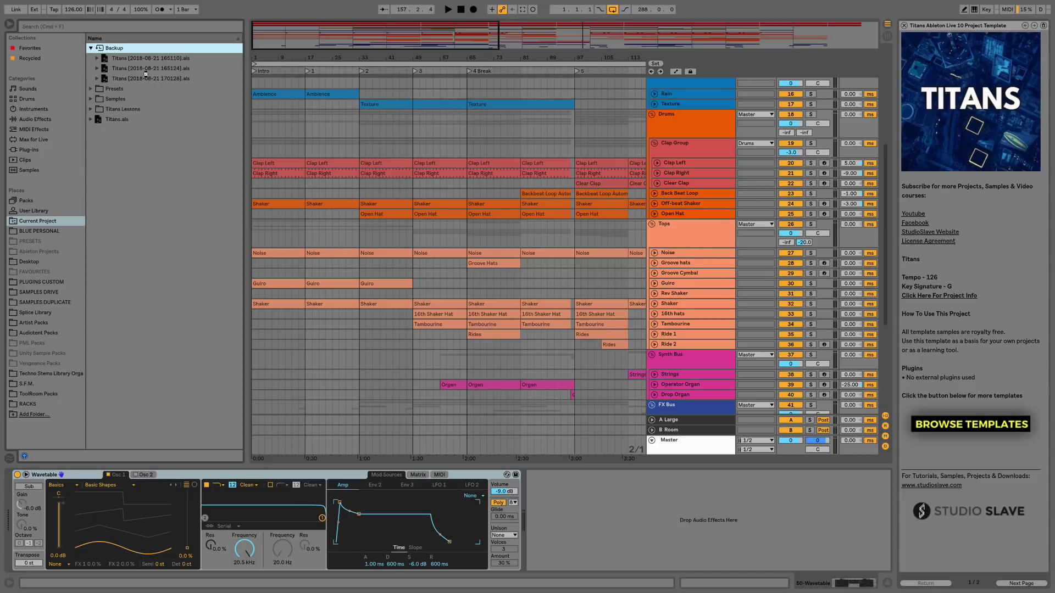
left_click(96, 59)
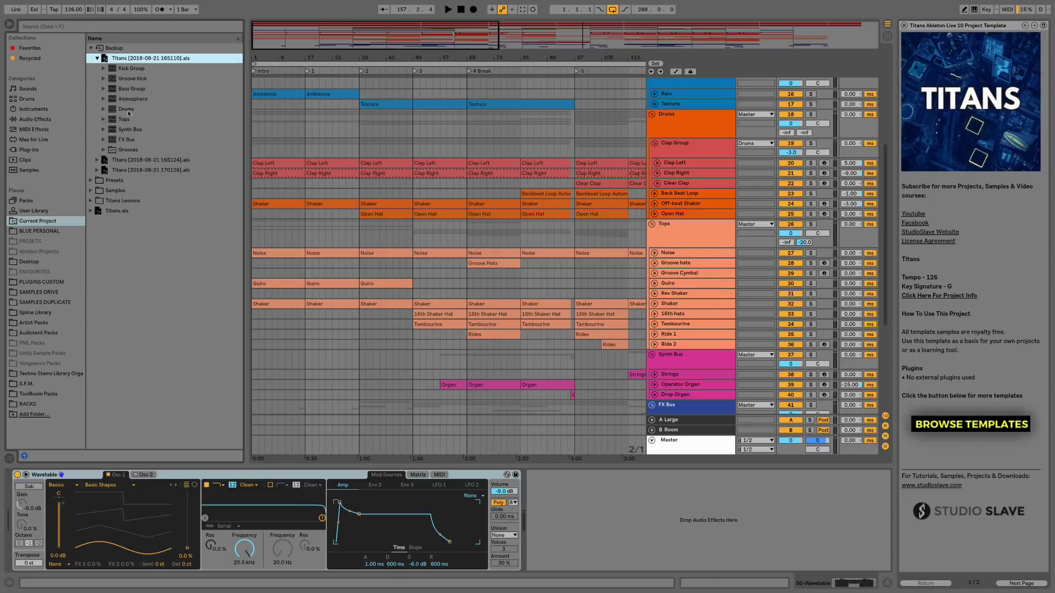
left_click(97, 58)
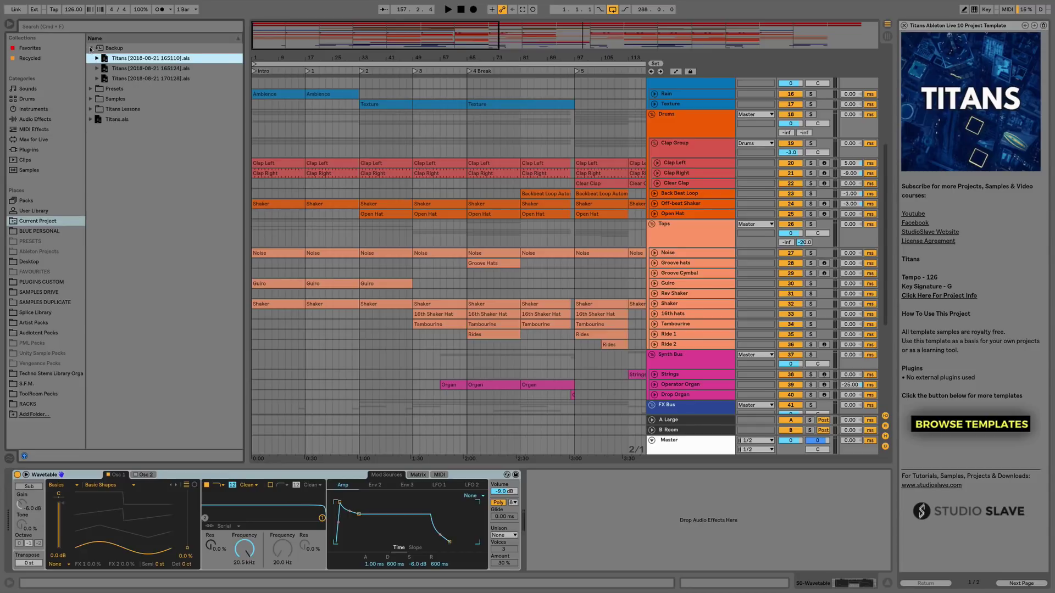
left_click(91, 48)
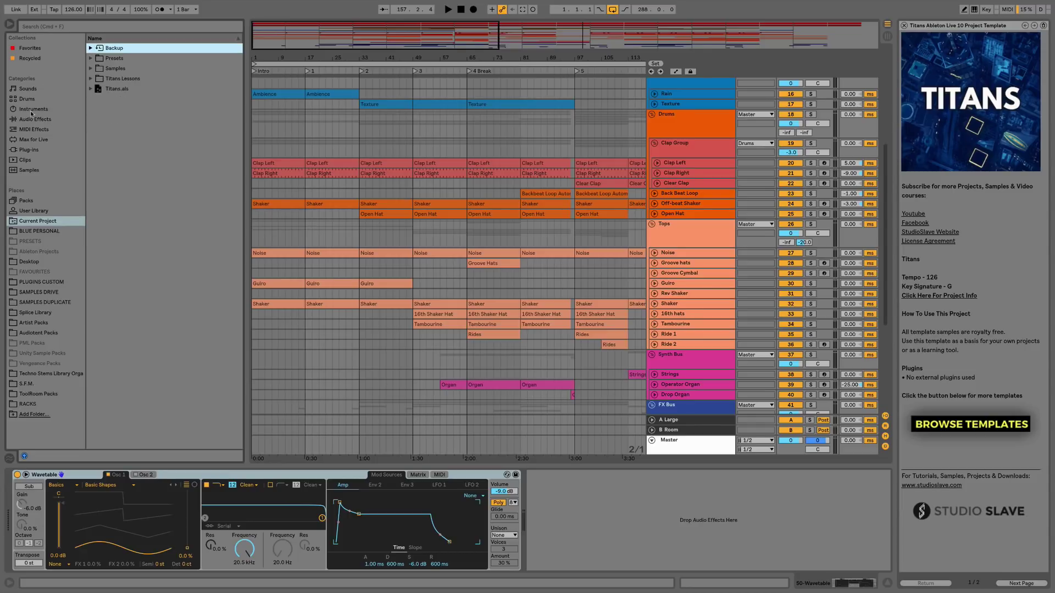
Step: Switch to Logic Pro X and examine the mixer's channel strips, from the faders up to the inputs and effects
left_click(47, 5)
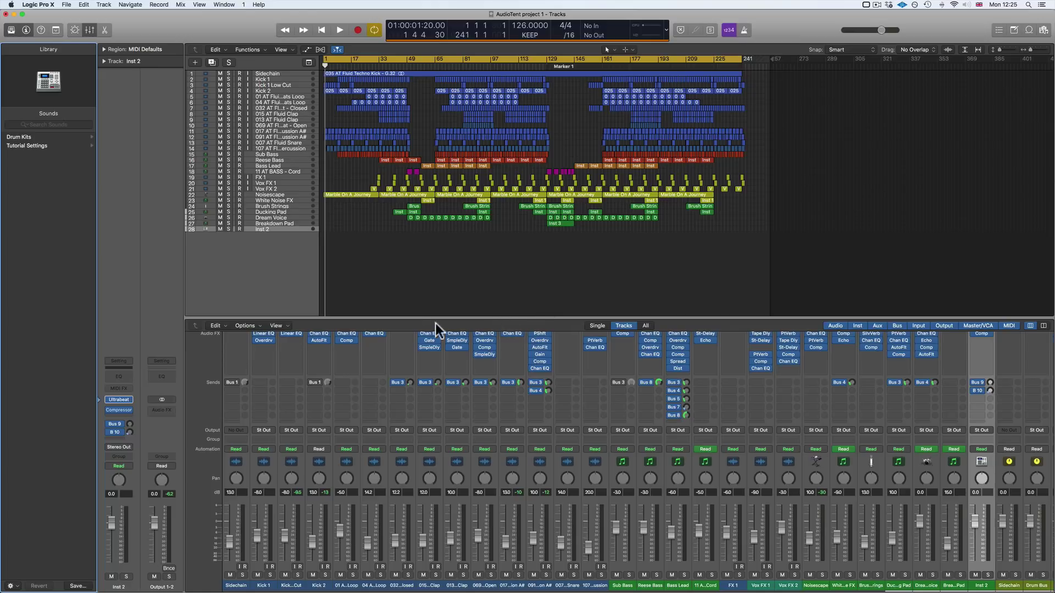
left_click_drag(338, 529, 338, 531)
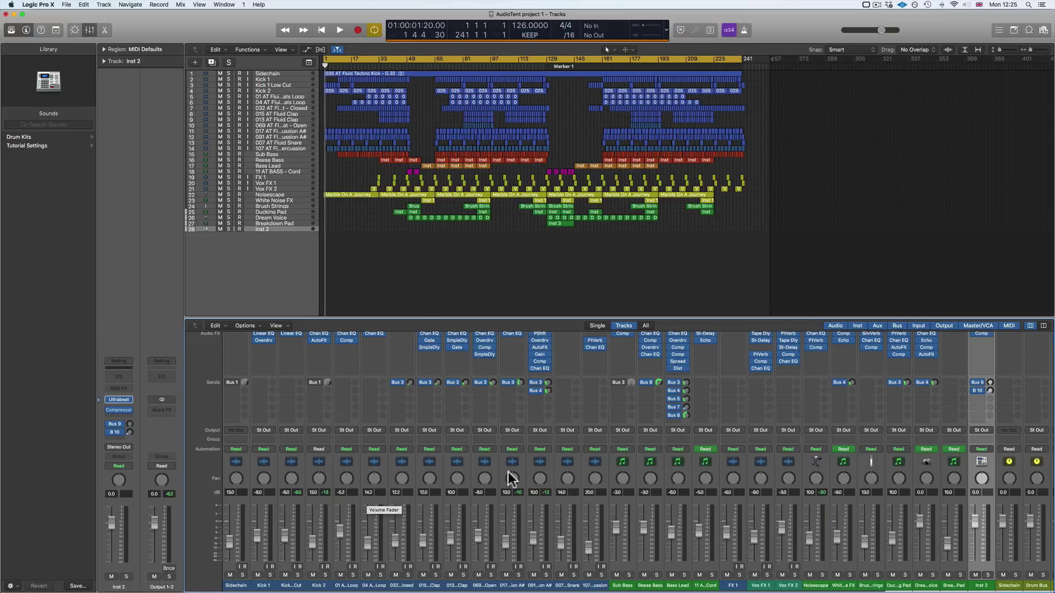
scroll(506, 473, "up", 2)
scroll(497, 468, "down", 2)
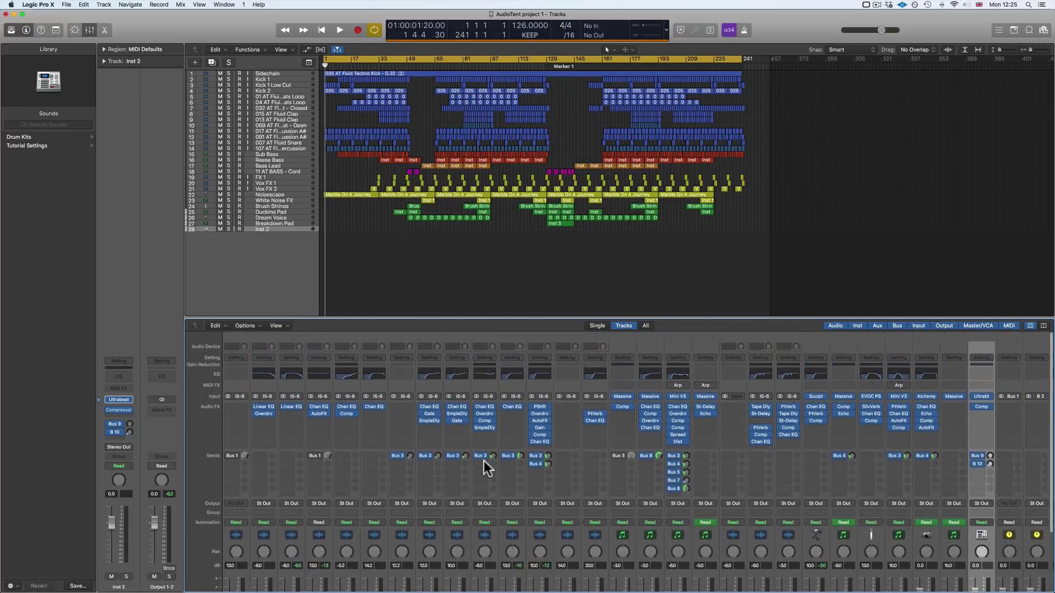
scroll(482, 460, "up", 5)
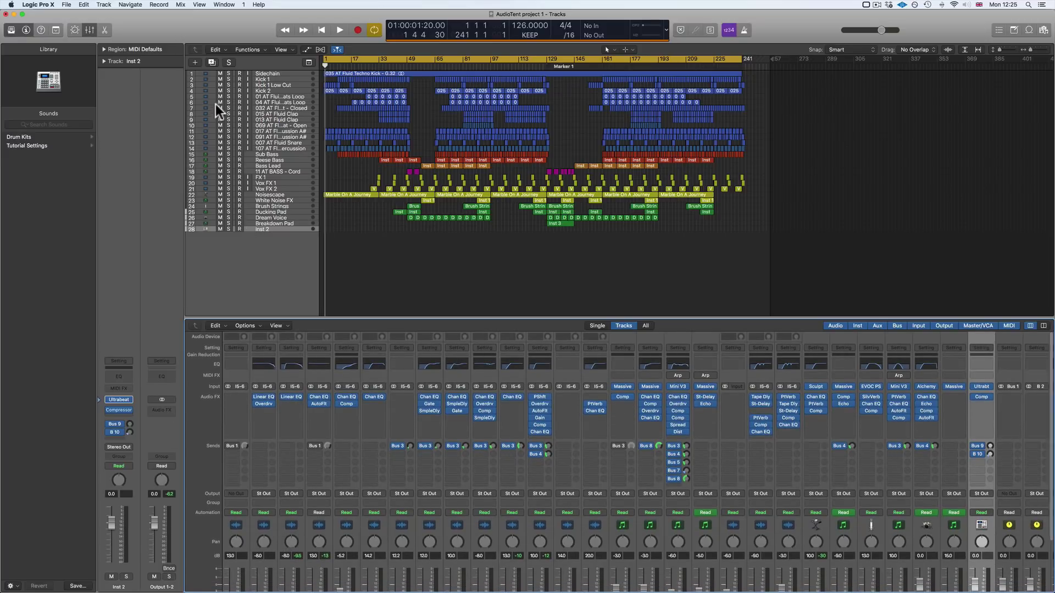
Step: Toggle the Library and Inspector off and on, and view the Ultrabeat Smart Controls before returning to the Mixer
key("y")
key("y")
key("i")
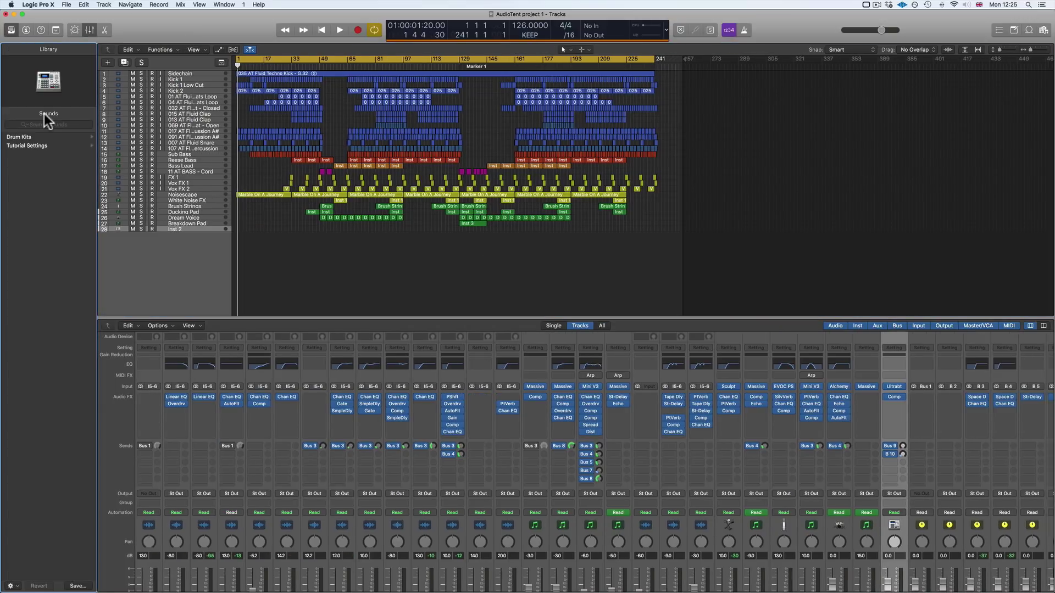
key("i")
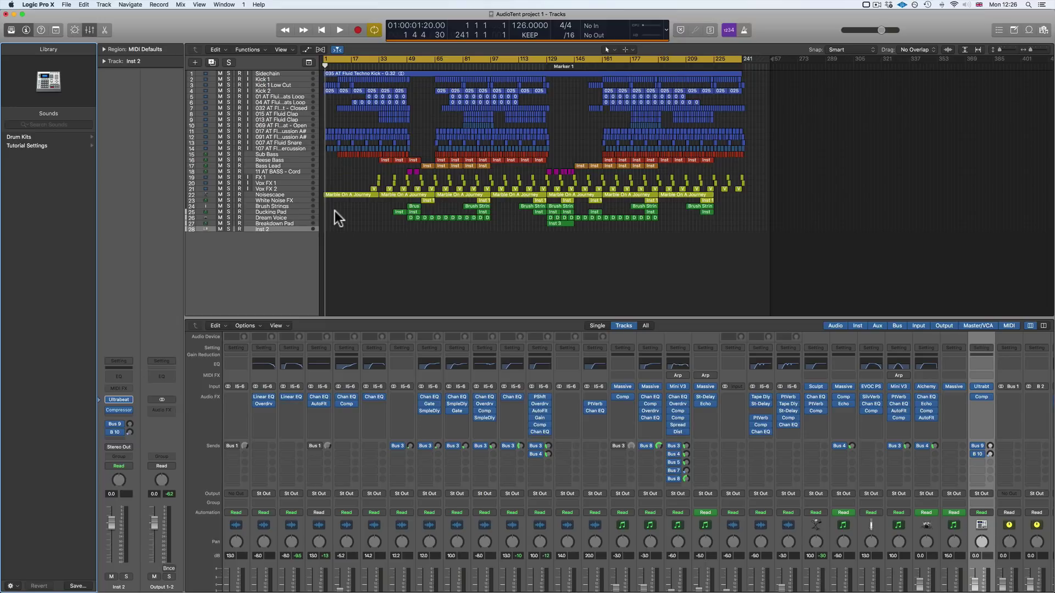
left_click(74, 30)
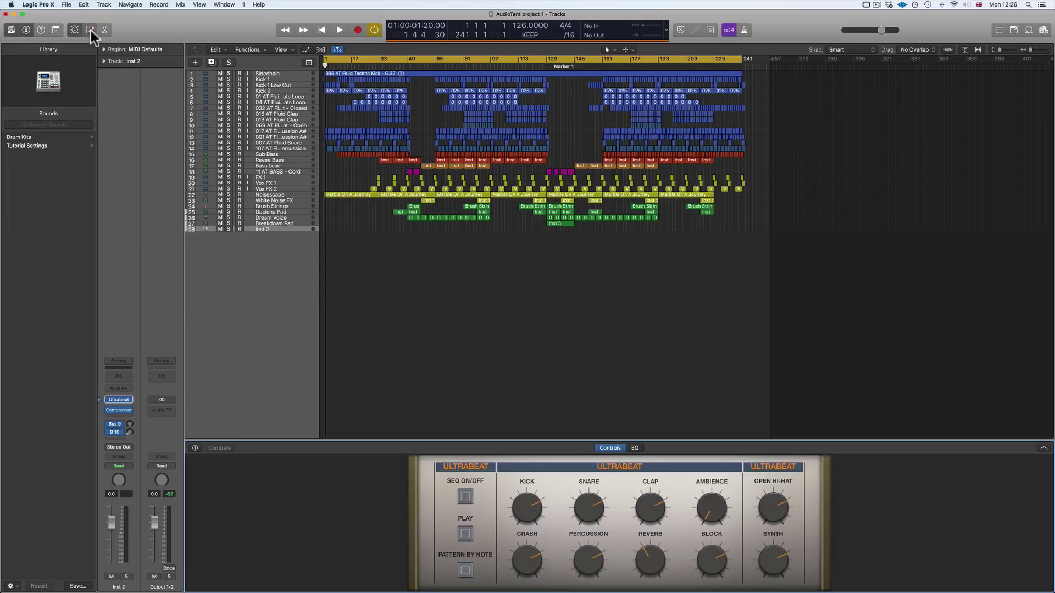
left_click(90, 31)
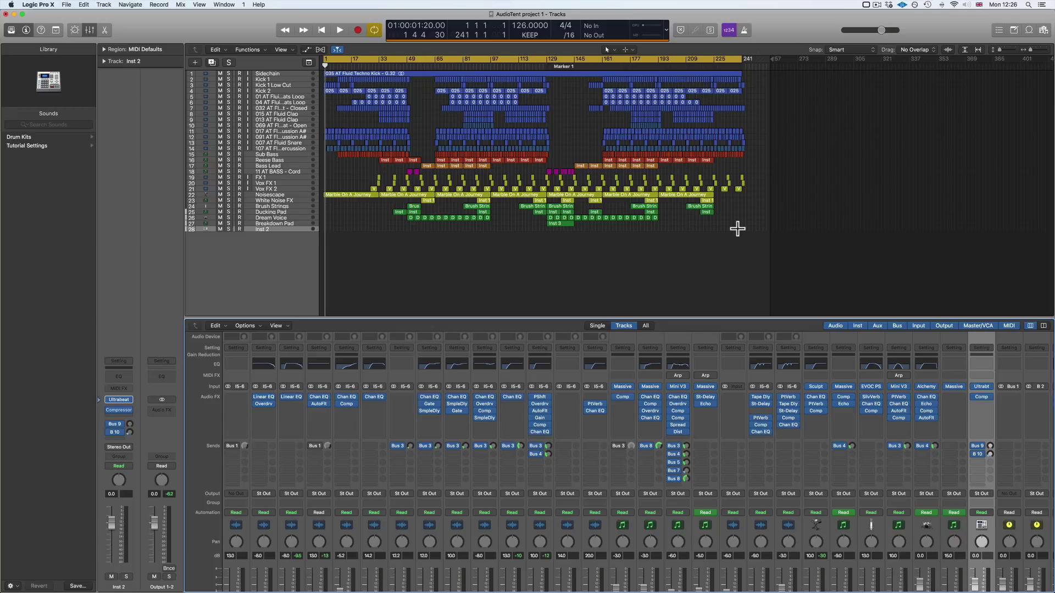
Step: Switch to Ableton Live, fit the whole song in the Arrangement view and place the insert marker near the Bass Group's start
key("super+Tab")
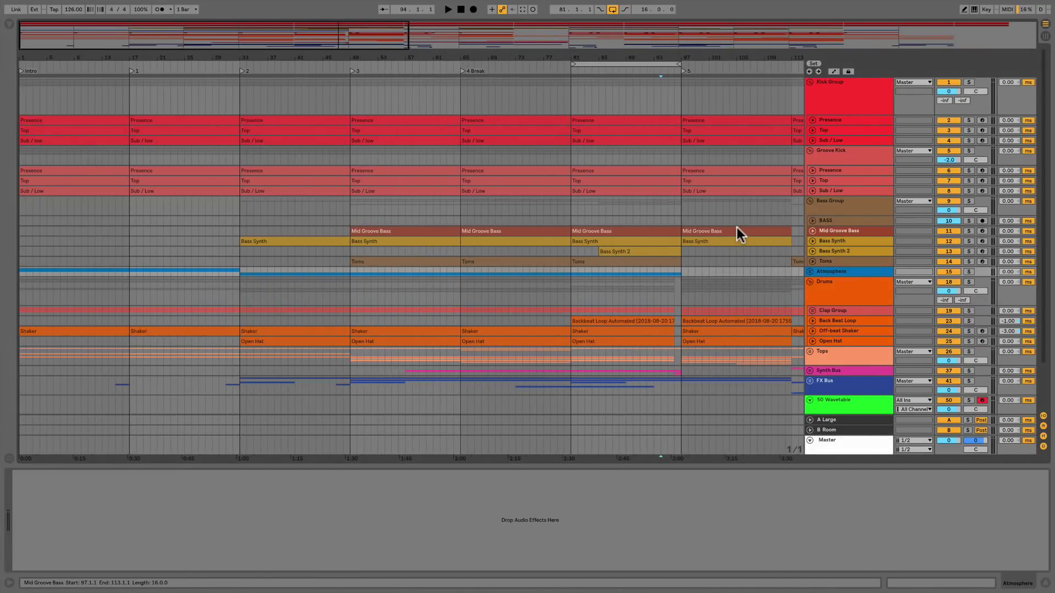
left_click_drag(520, 55, 520, 22)
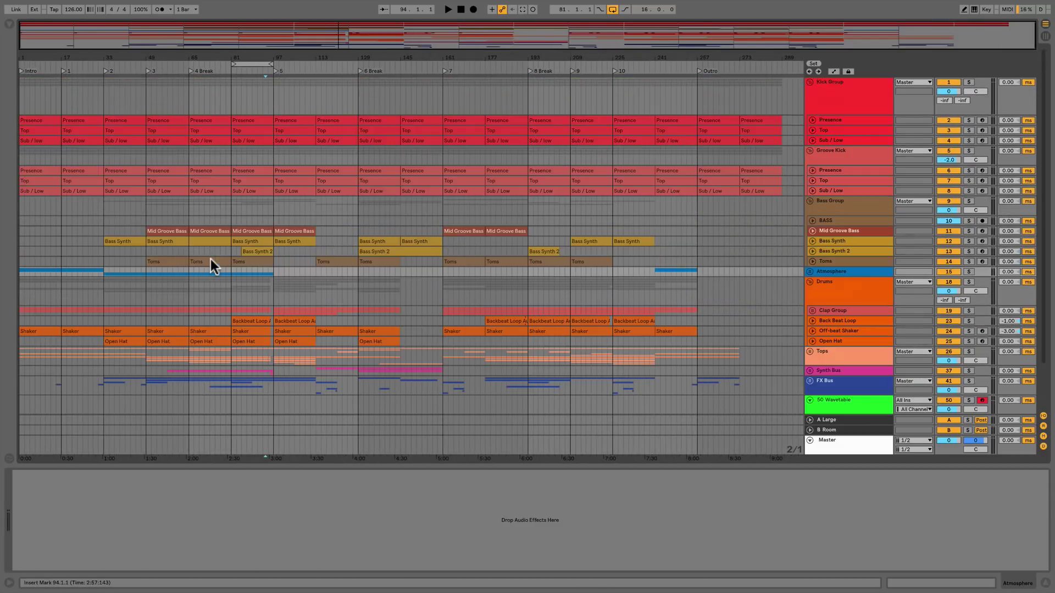
left_click(23, 207)
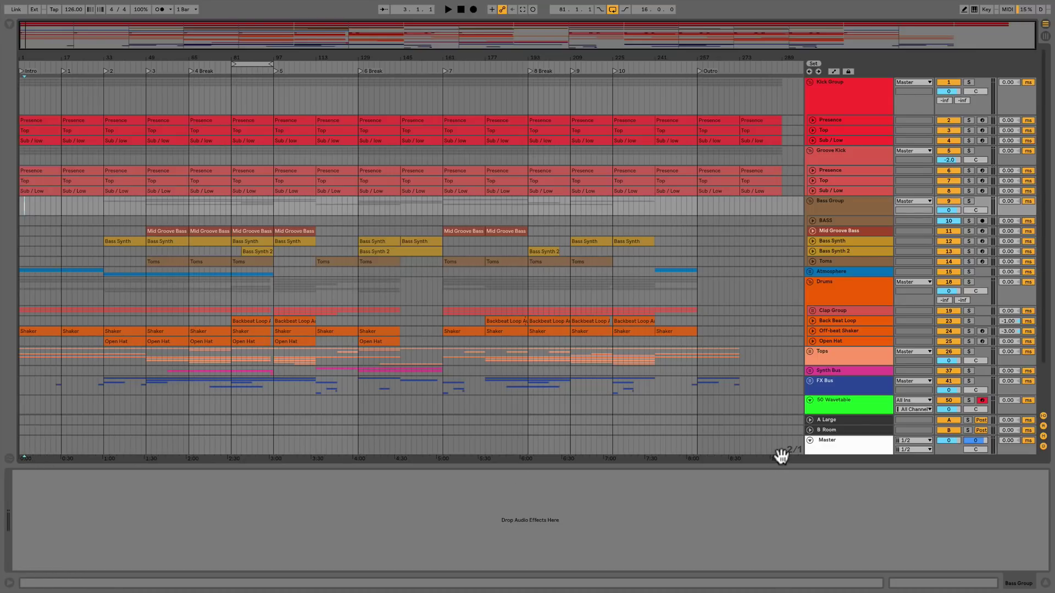
Step: Show the Tops group's devices, switch to the clip view and display a Shaker clip's notes from the Off-beat Shaker track
left_click(846, 361)
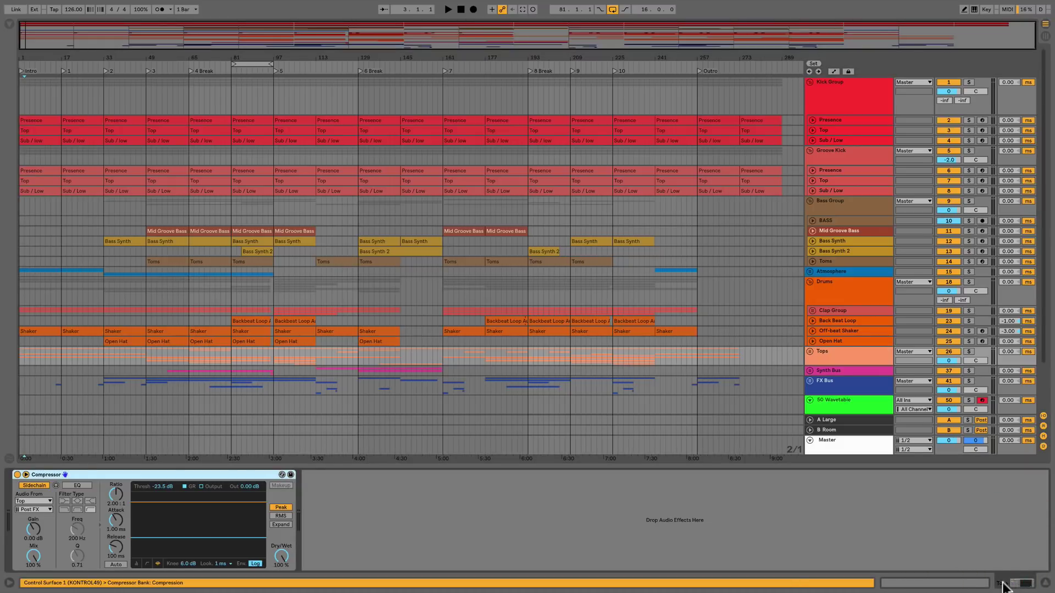
left_click(968, 581)
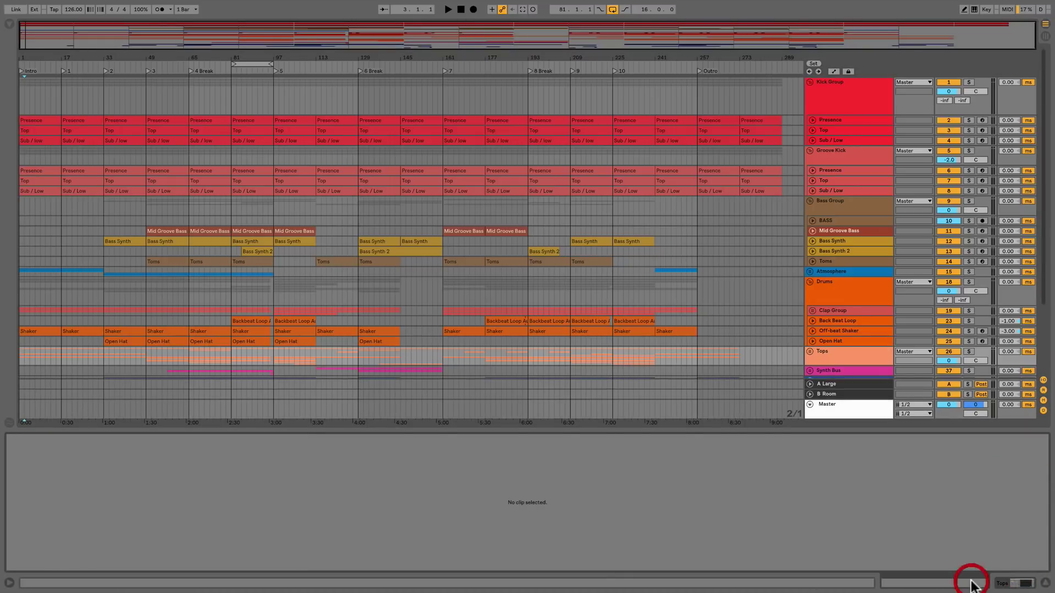
left_click(636, 331)
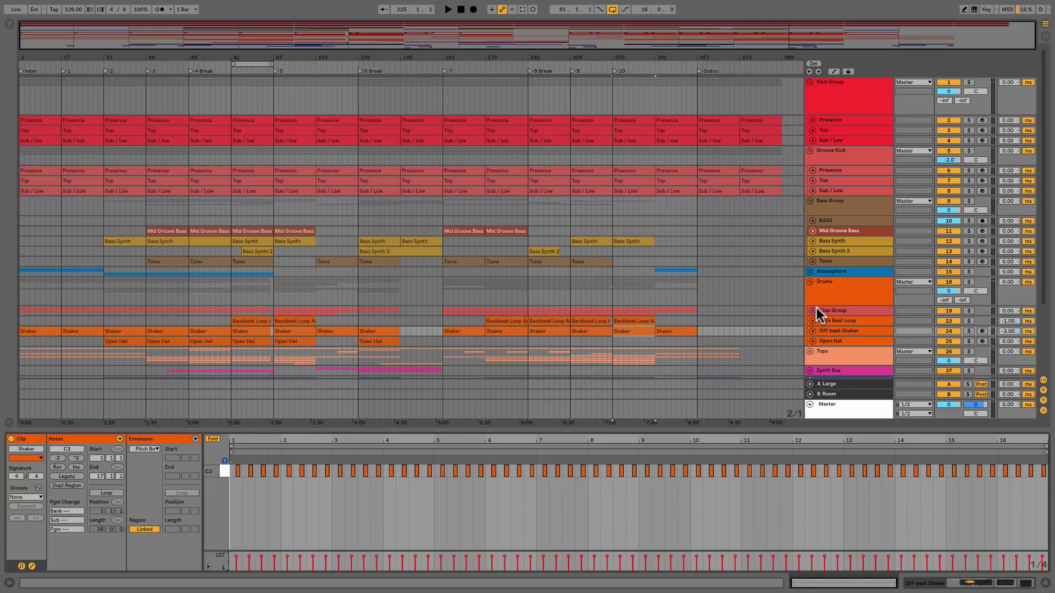
Step: Switch to the Session view and show the Off-beat Shaker track's devices and the notes of its Shaker clip in scene 49
key("Tab")
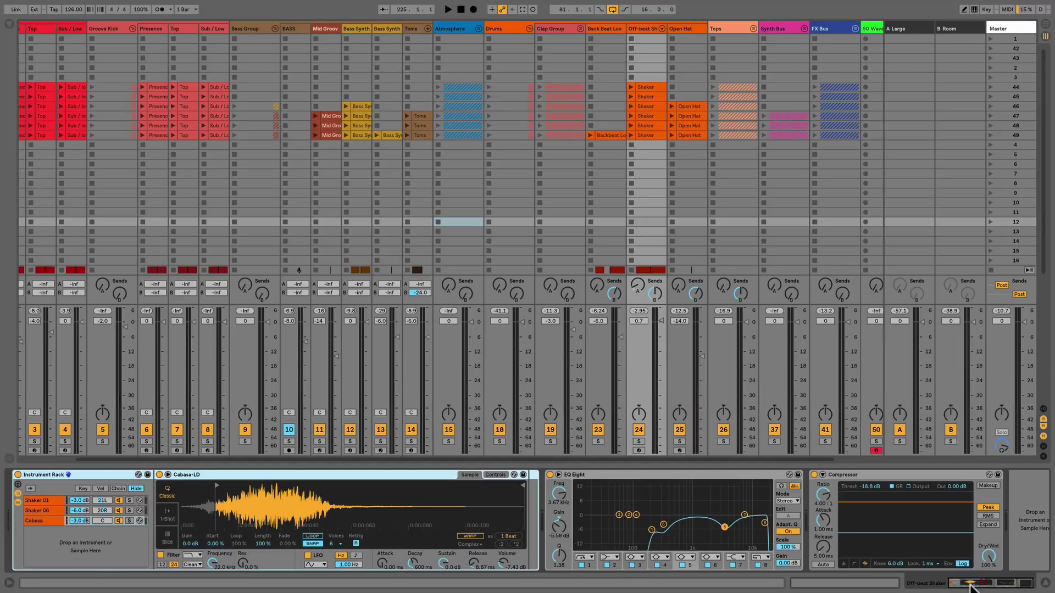
left_click(1005, 582)
left_click(650, 135)
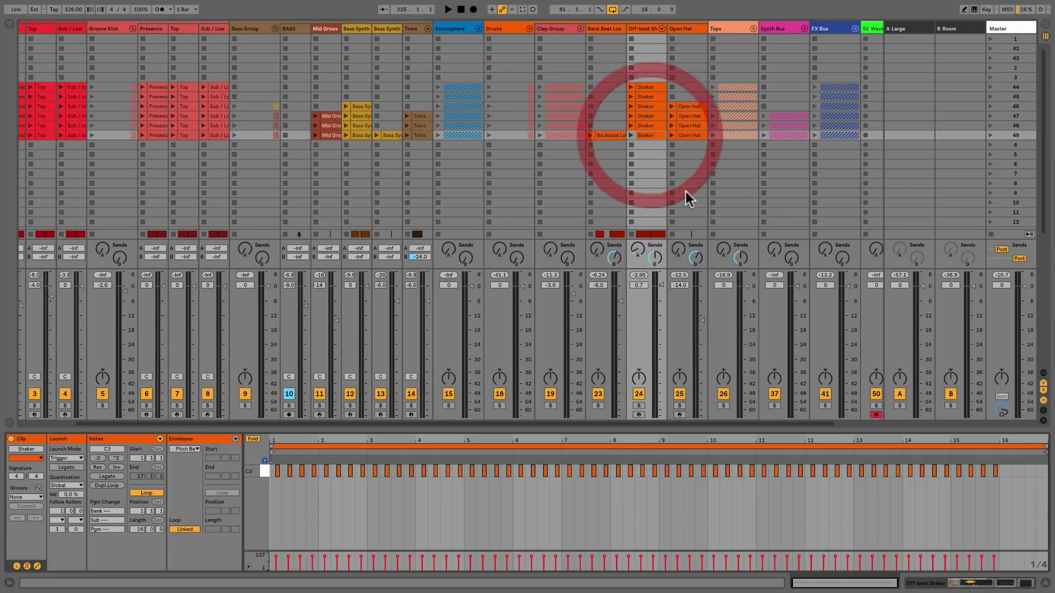
left_click(997, 581)
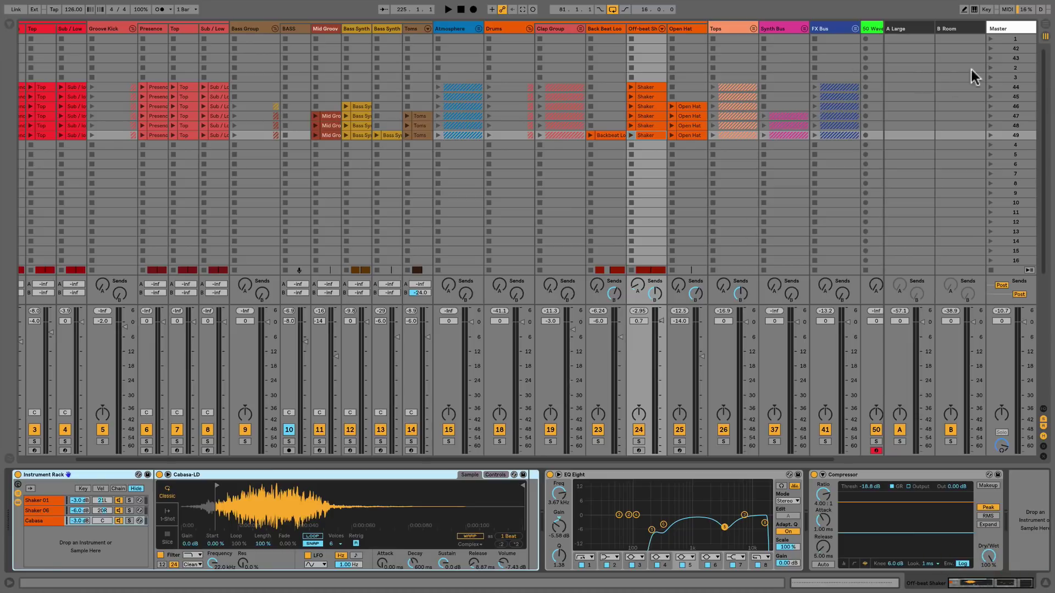
Step: Return to the Arrangement view and select the song's full length across the Groove Kick's Sub / Low track and the Bass Group
left_click(1047, 28)
left_click(1047, 27)
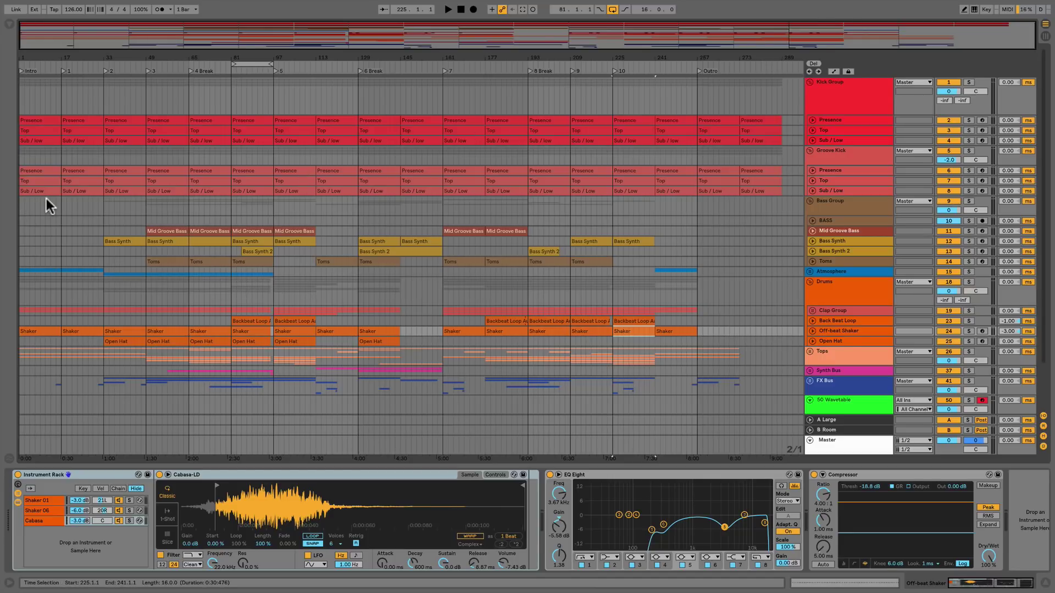
left_click_drag(24, 207, 4, 189)
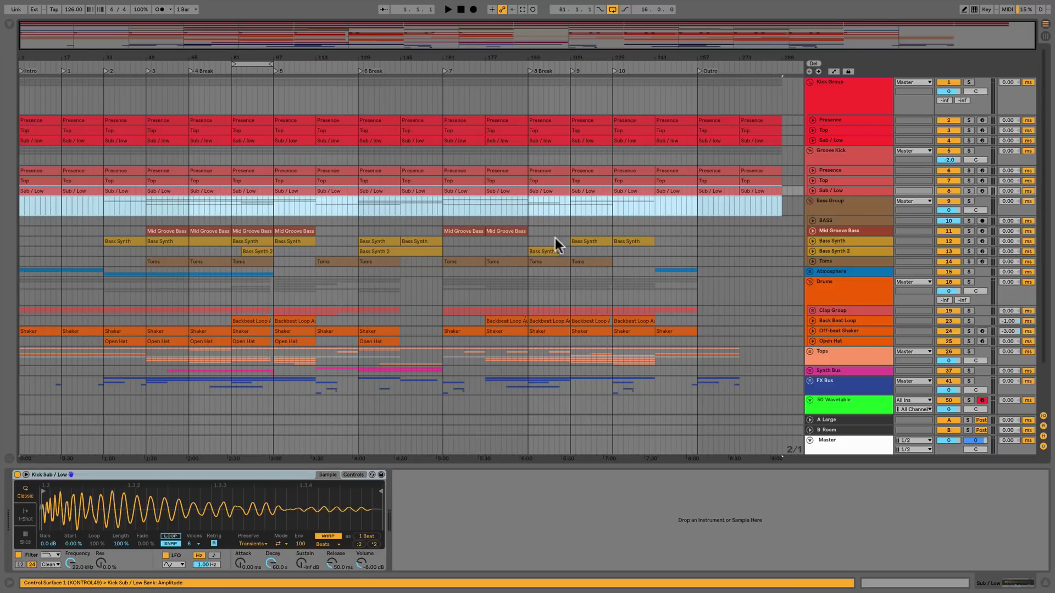
Step: Show the Session view and fold the Bass Group
left_click(1044, 36)
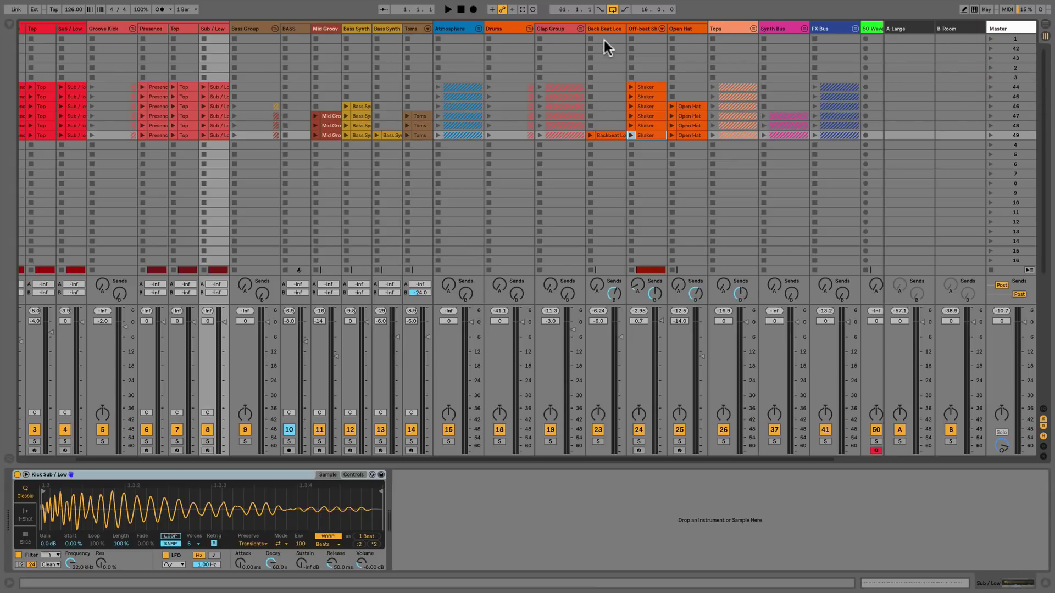
left_click(275, 29)
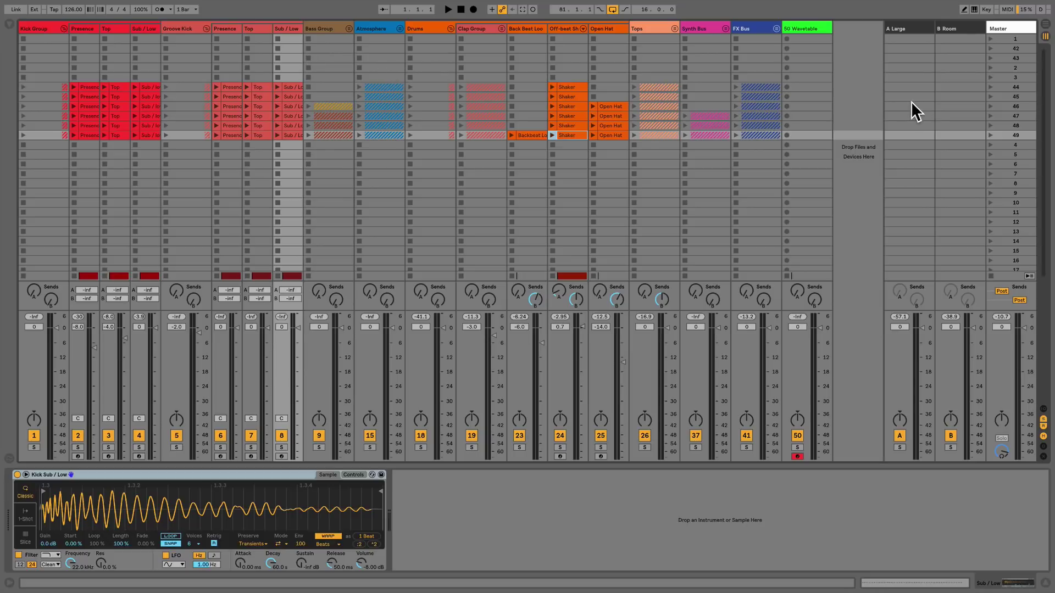
Step: In the Arrangement view, display the loop section's Consolidate Time to New Scene option, dismiss it and return to the Session view
key("Tab")
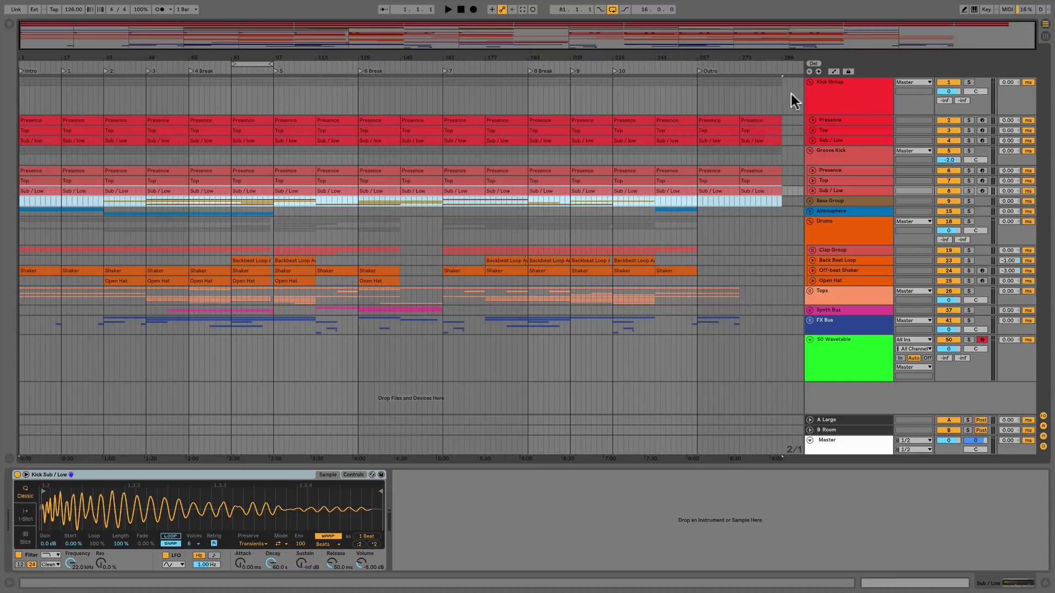
right_click(258, 64)
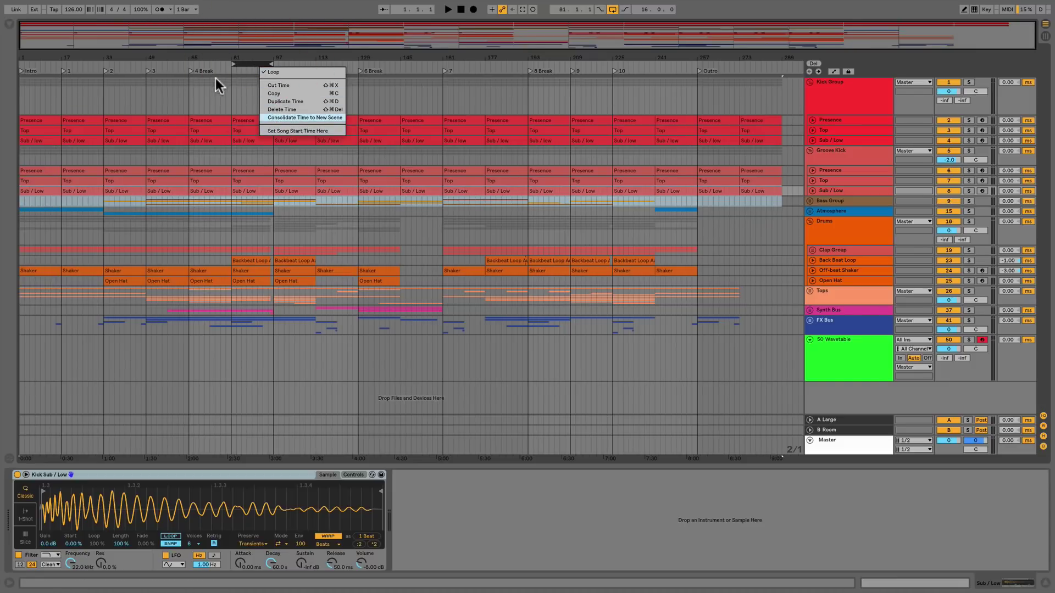
left_click(230, 94)
key("Tab")
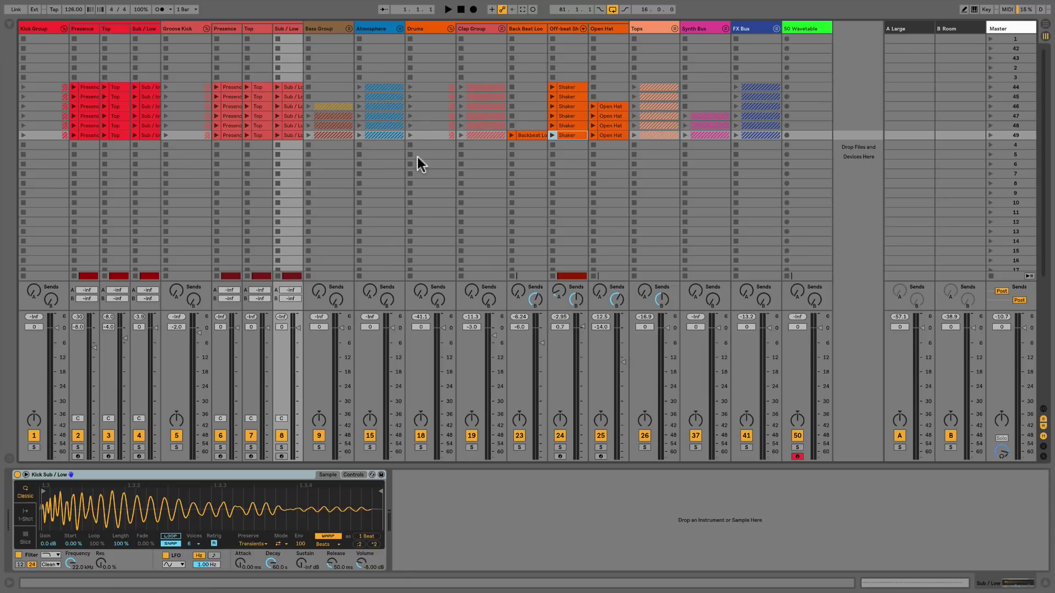
Step: Create an empty clip in the Off-beat Shaker track's scene 5 slot and delete it
left_click(437, 155)
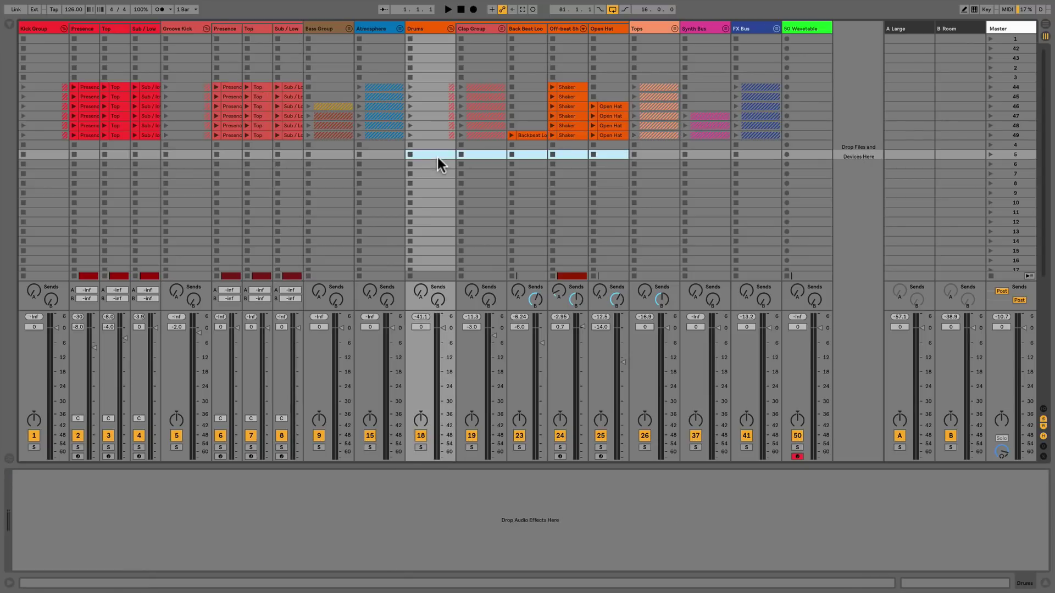
left_click(472, 154)
left_click(556, 153)
double_click(556, 153)
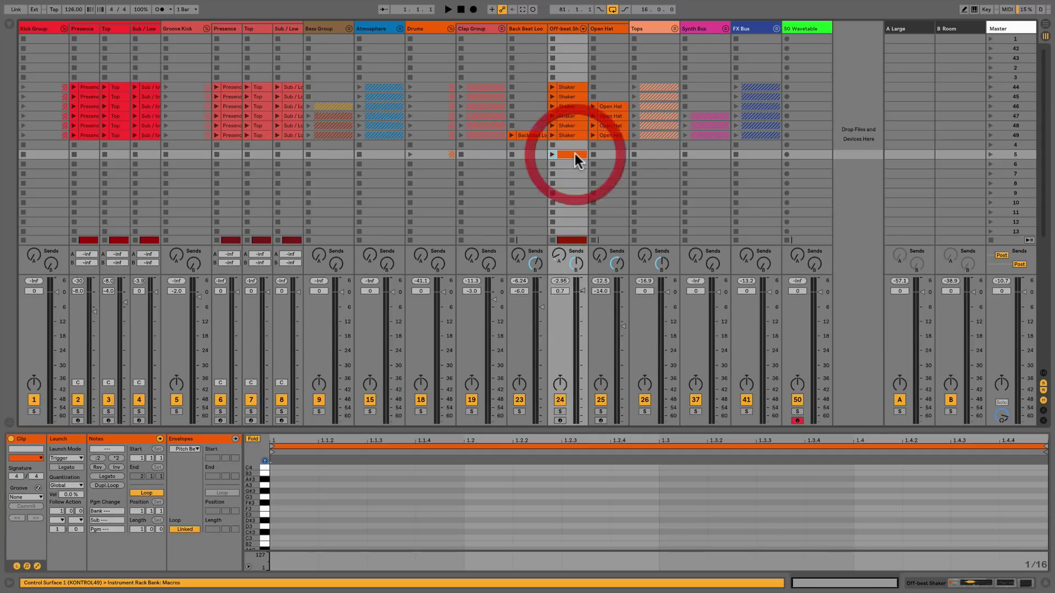
key("Delete")
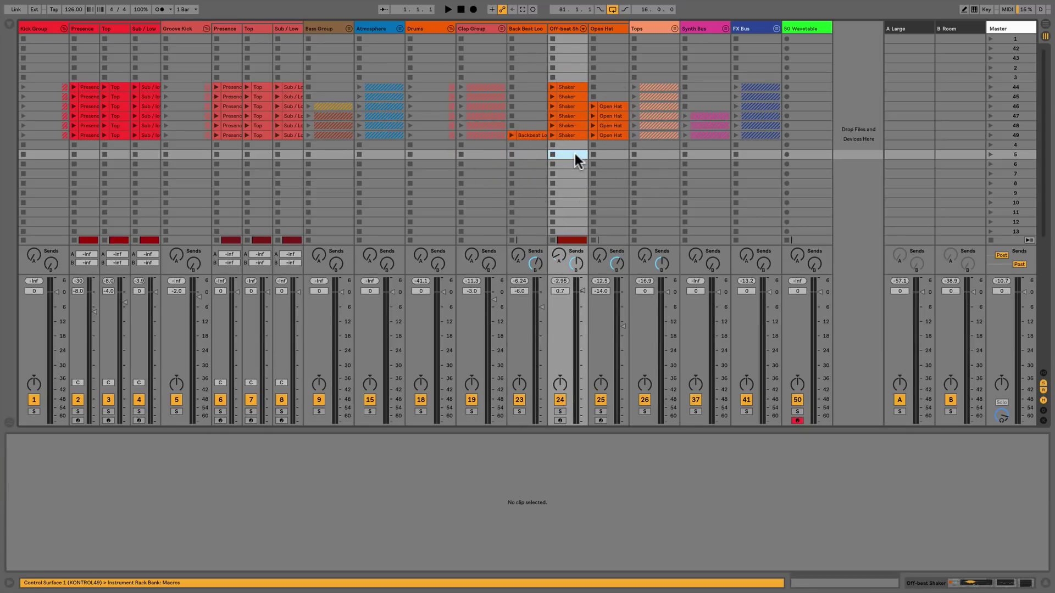
Step: Launch scene 46 and stop the playing clips of the Off-beat Shaker, Open Hat and Tops tracks
left_click(991, 105)
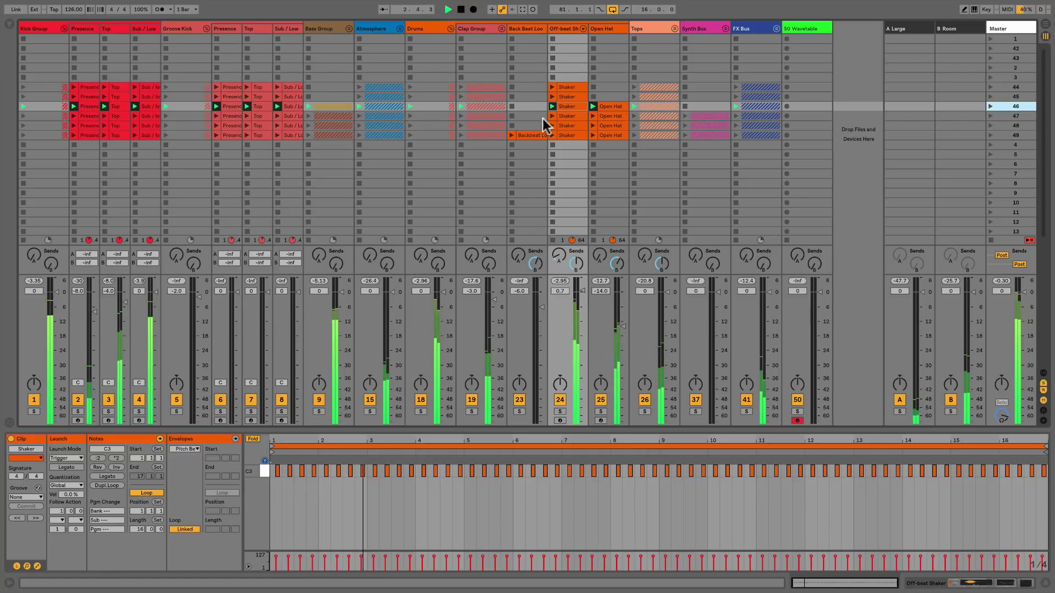
left_click(554, 145)
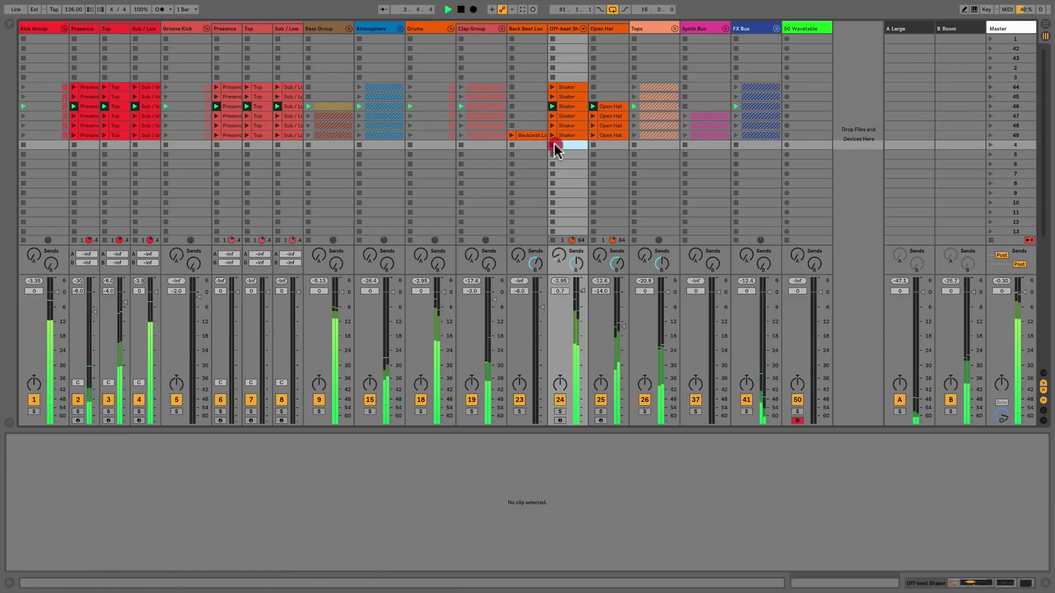
left_click(552, 145)
left_click(596, 145)
left_click(631, 145)
left_click(592, 145)
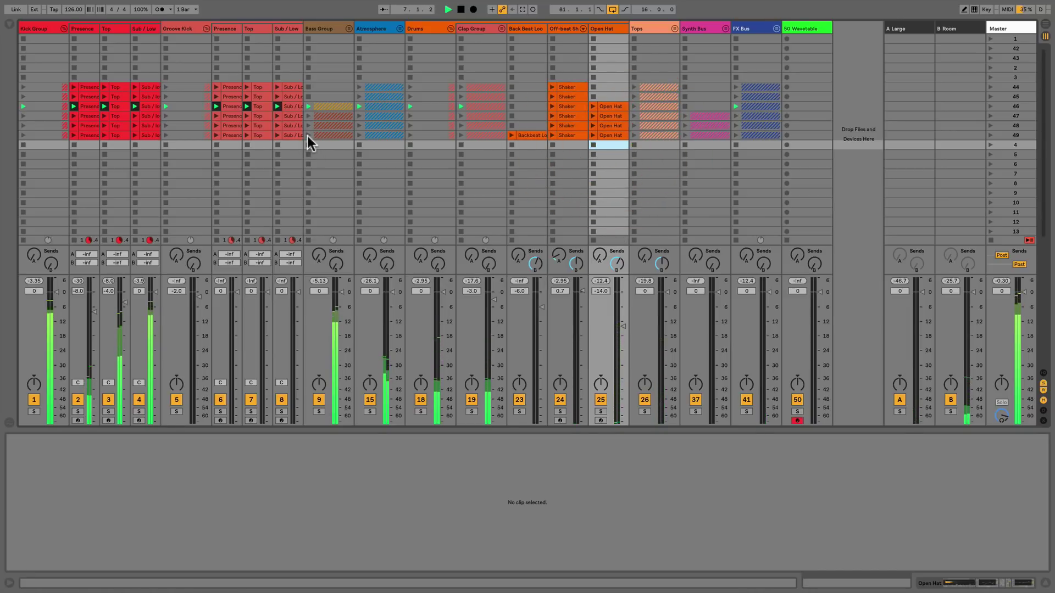
Step: Stop the playing Presence and Top clips in both the Groove Kick group and the Kick Group
left_click(216, 145)
left_click(248, 146)
left_click(75, 145)
left_click(106, 147)
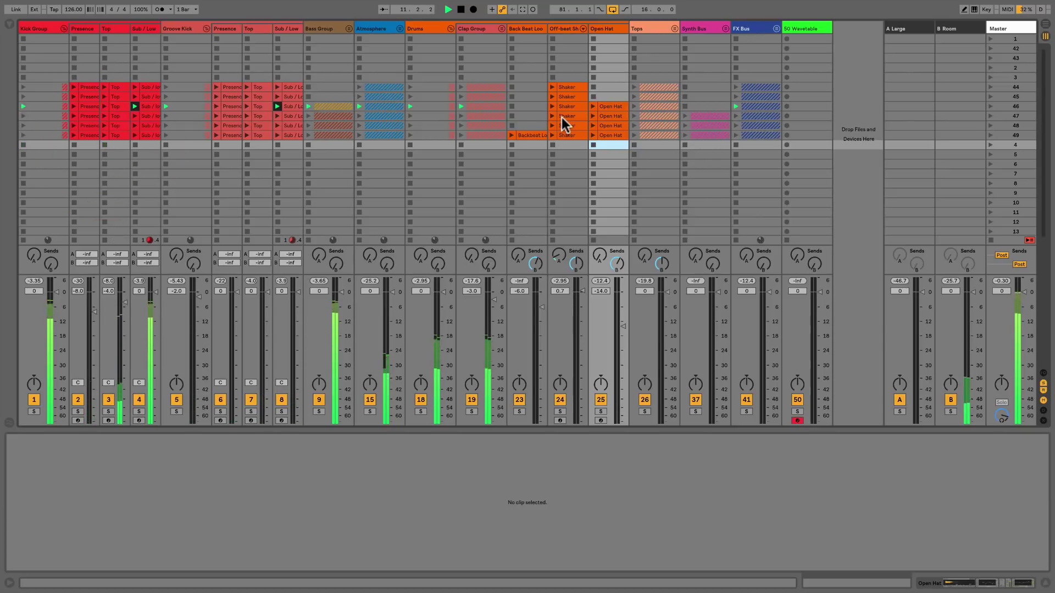
Step: Copy the Kick Group's Sub / Low clip from scene 46 to scene 4 and stop all playing clips
left_click_drag(141, 108, 143, 145)
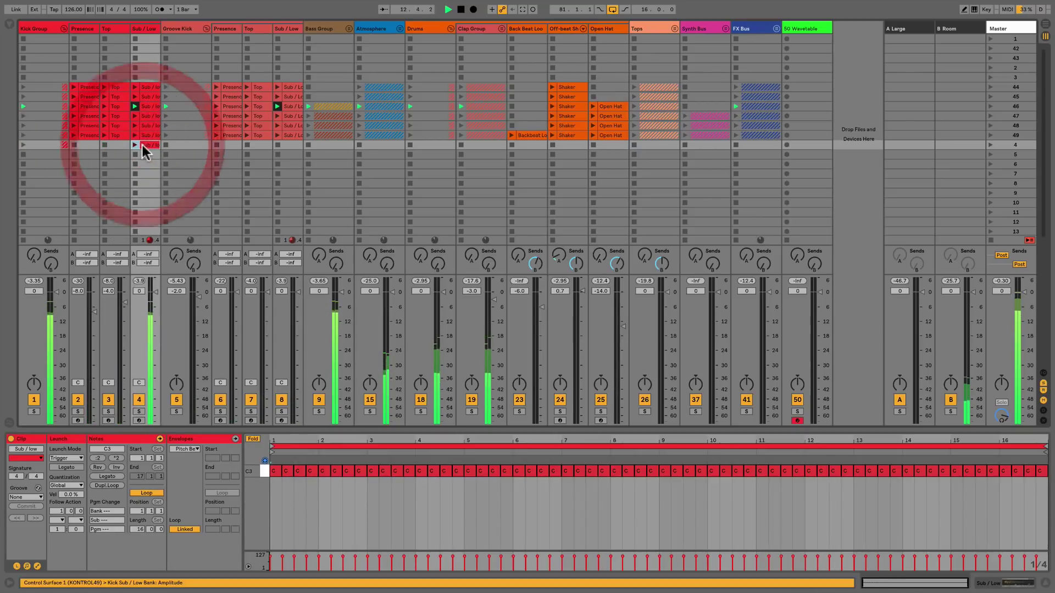
left_click(992, 240)
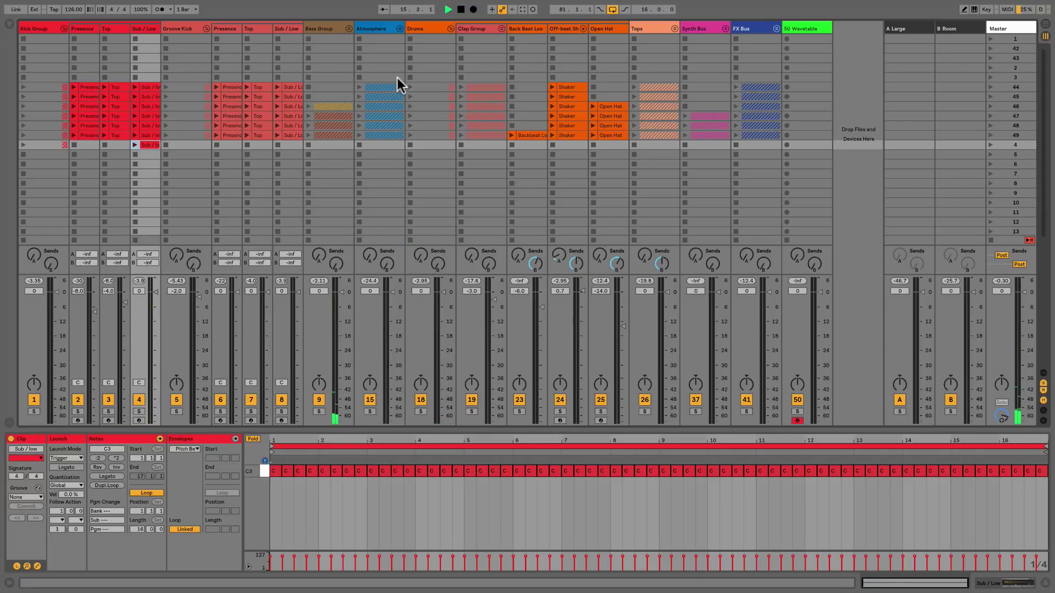
Step: Show the Arrangement view, return to the Session view and hide the clip detail area
left_click(1045, 24)
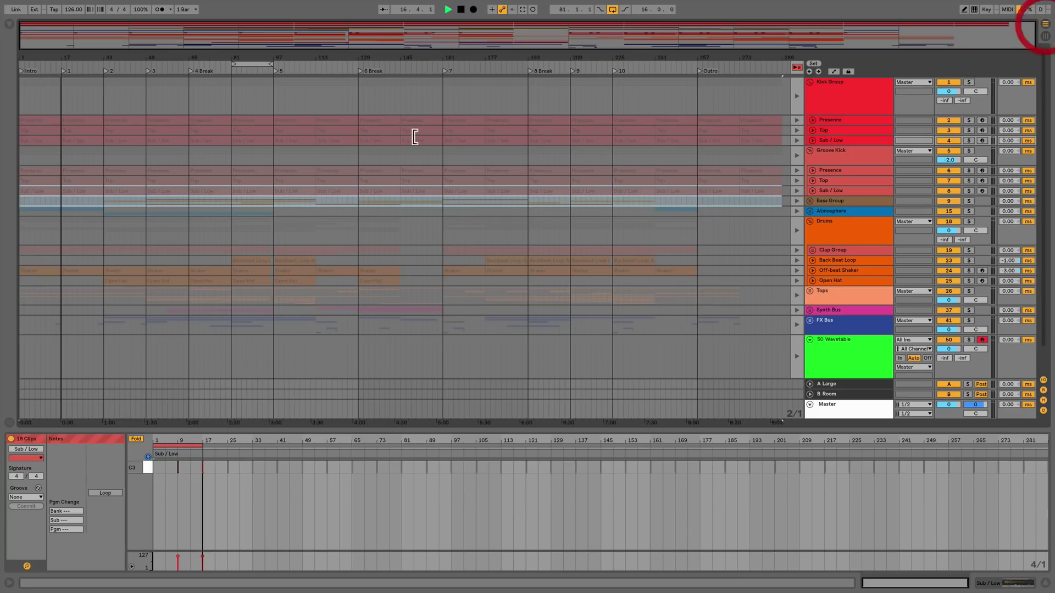
left_click(1045, 35)
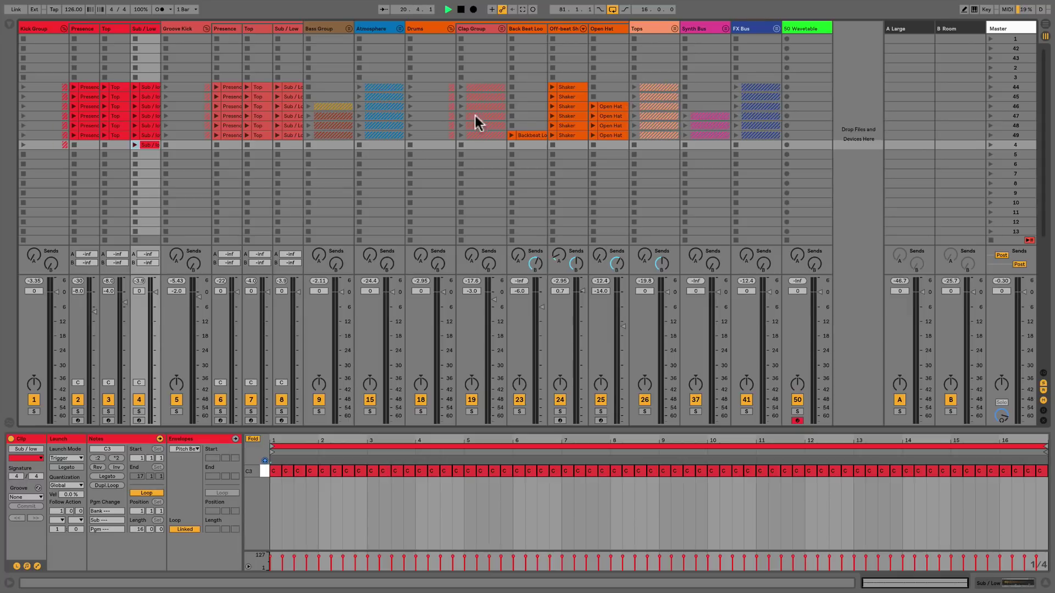
left_click(1045, 583)
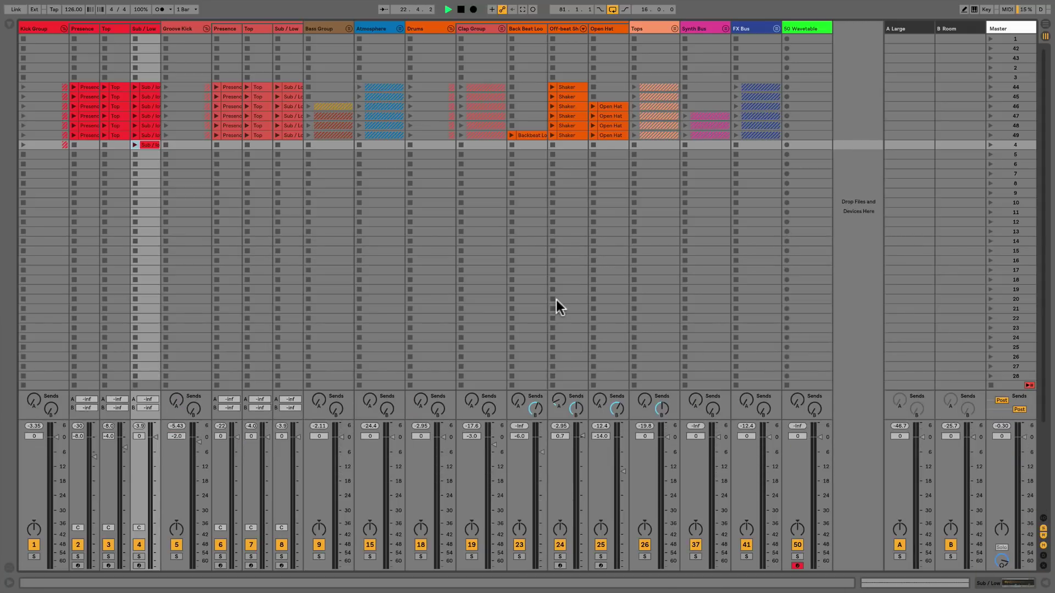
Step: Launch the Off-beat Shaker clip in scene 48 and display the Open Hat track's devices with playback stopped
left_click(551, 125)
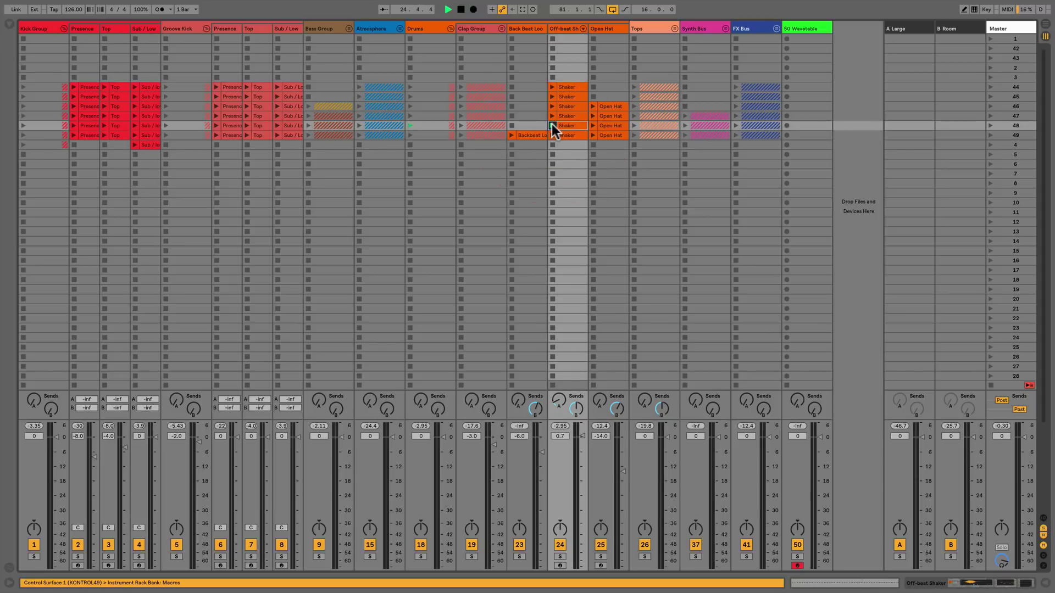
double_click(567, 126)
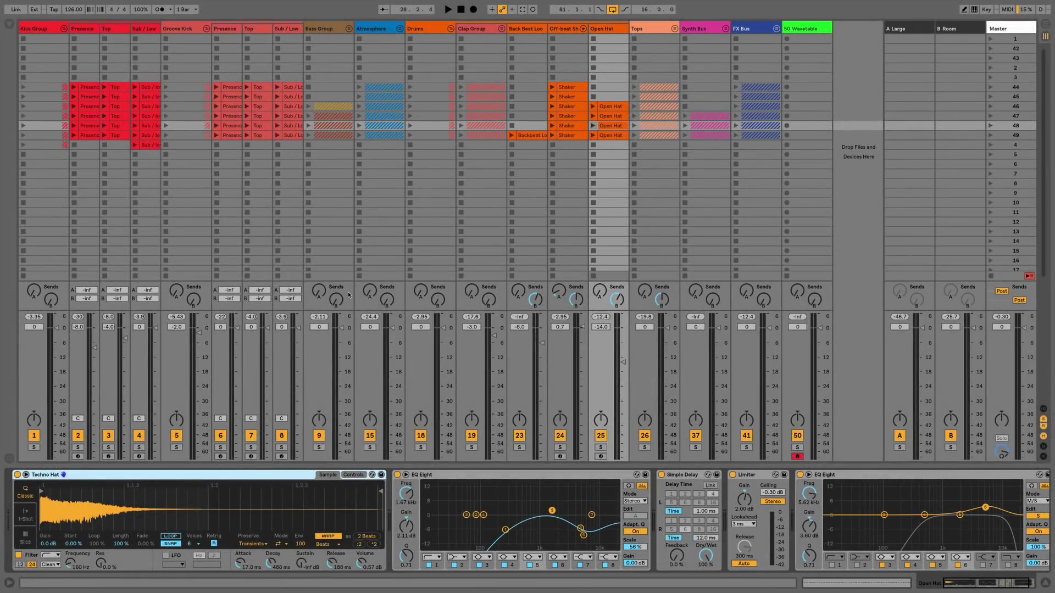
Step: Preview the Dark and Mid Dark themes in the preferences, restore Mid Light (Default) and close the preferences
mouse_move(70, 1)
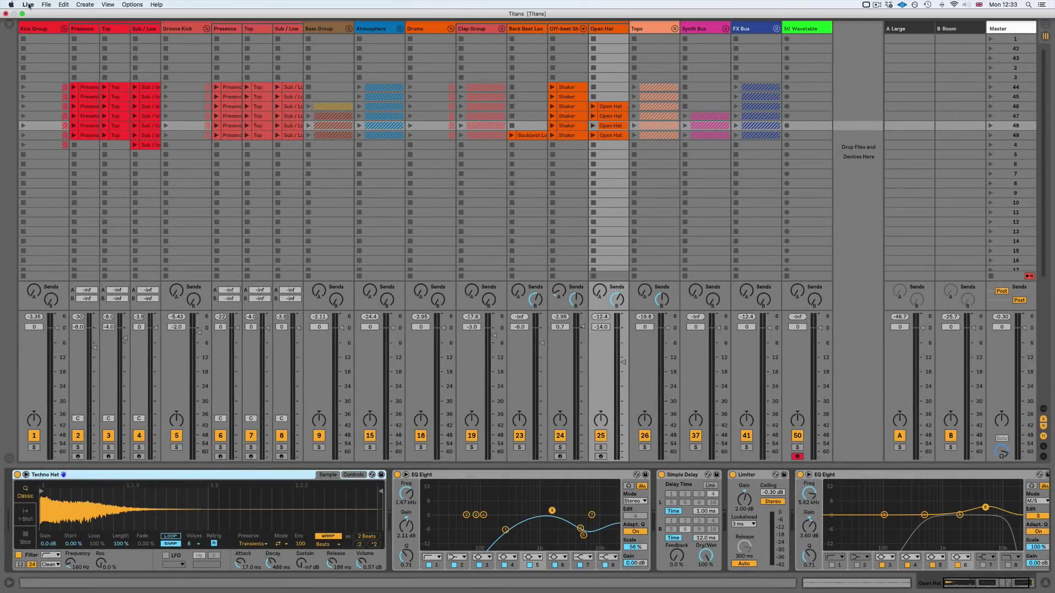
left_click(28, 4)
left_click(35, 27)
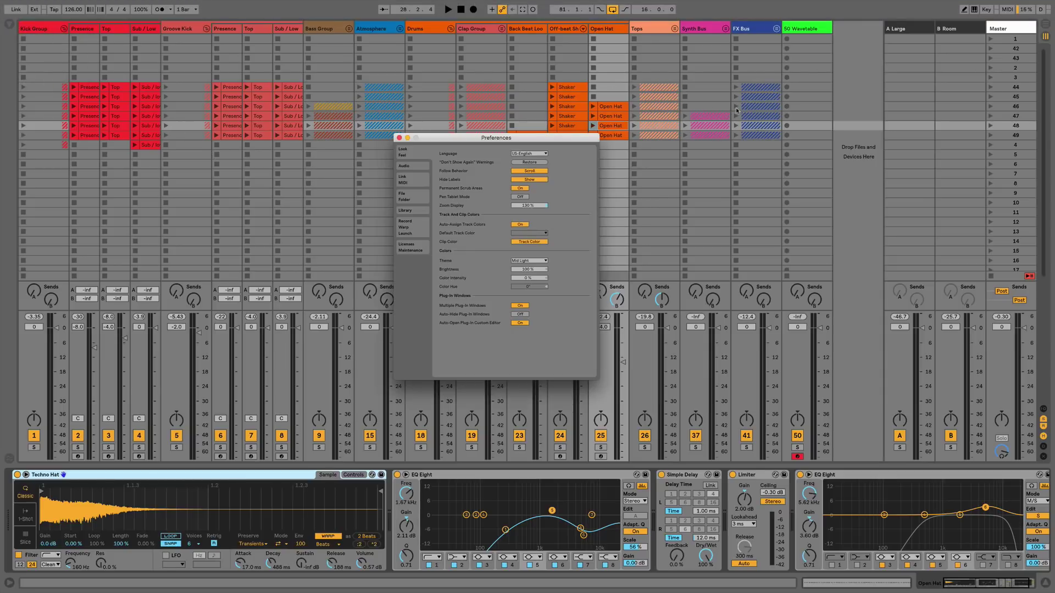
left_click(540, 262)
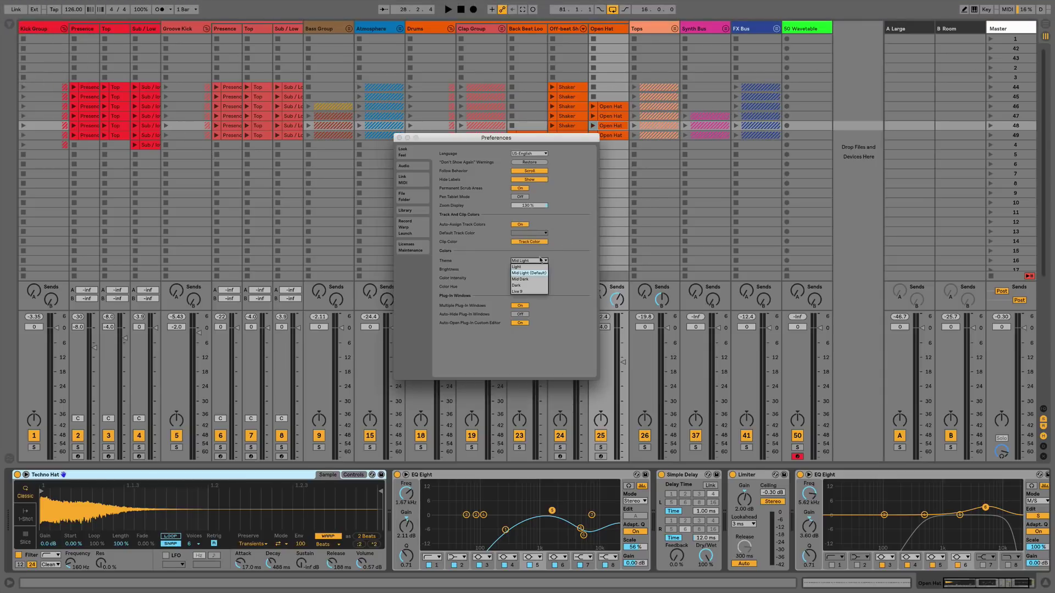
left_click(524, 260)
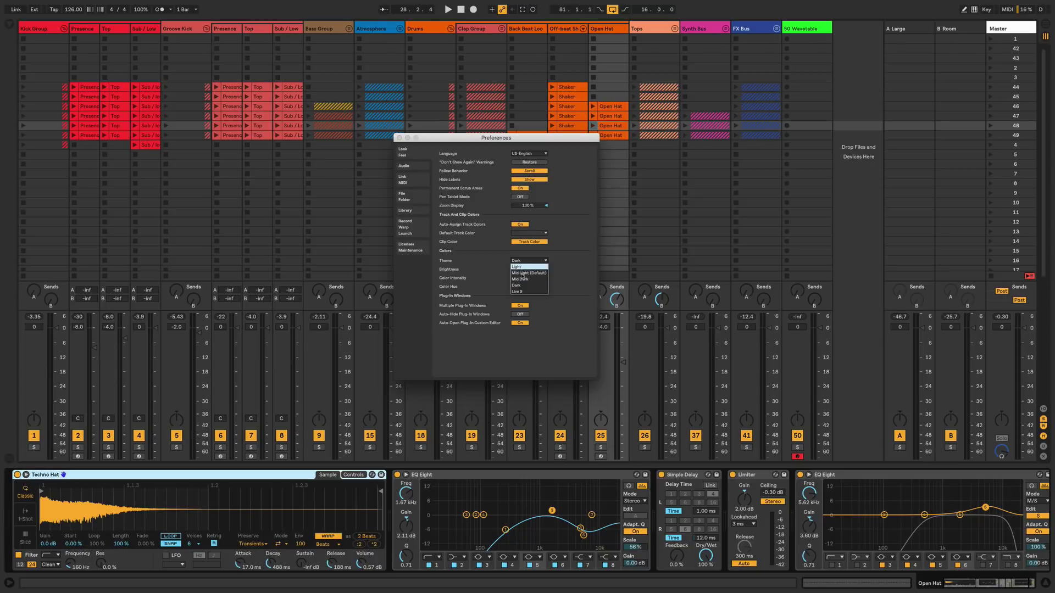
left_click(520, 279)
left_click(523, 261)
left_click(524, 273)
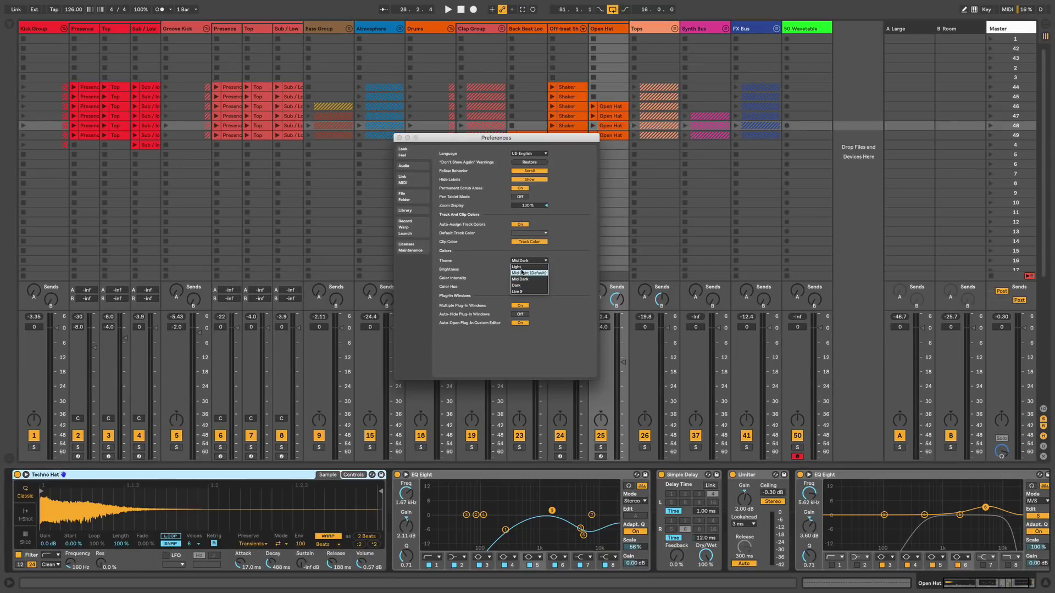
left_click(399, 138)
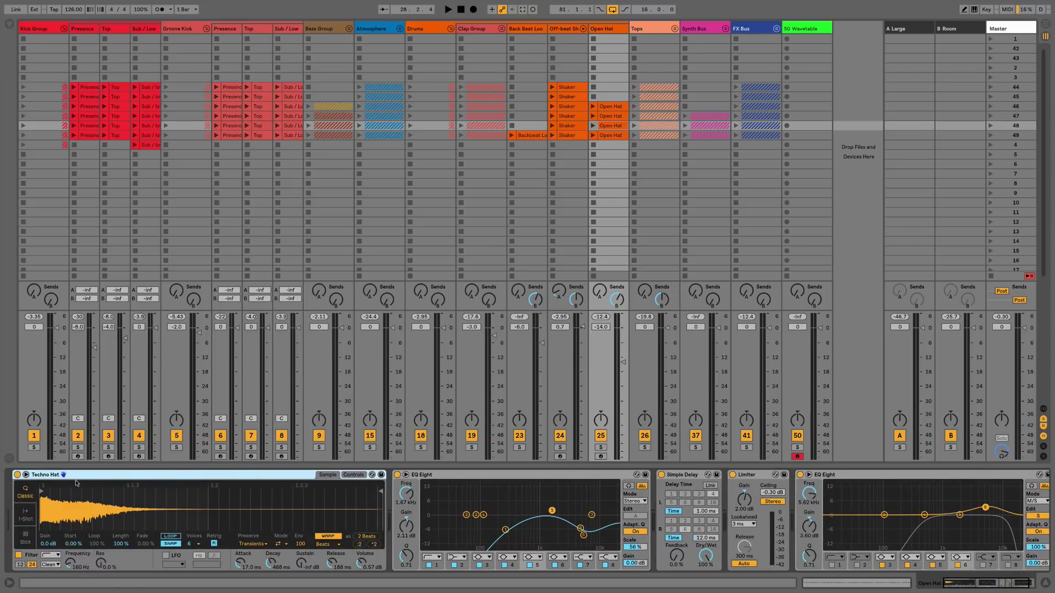
Step: Examine the Techno Hat sample in an expanded, enlarged waveform display, collapse it and look through the Open Hat track's device chain
left_click(26, 475)
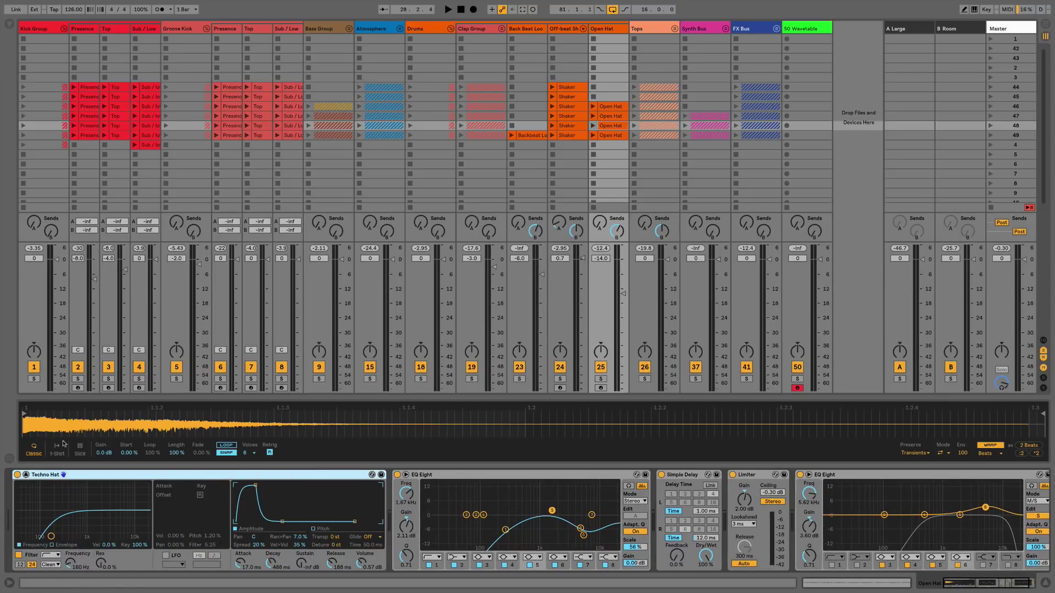
left_click_drag(81, 399, 112, 235)
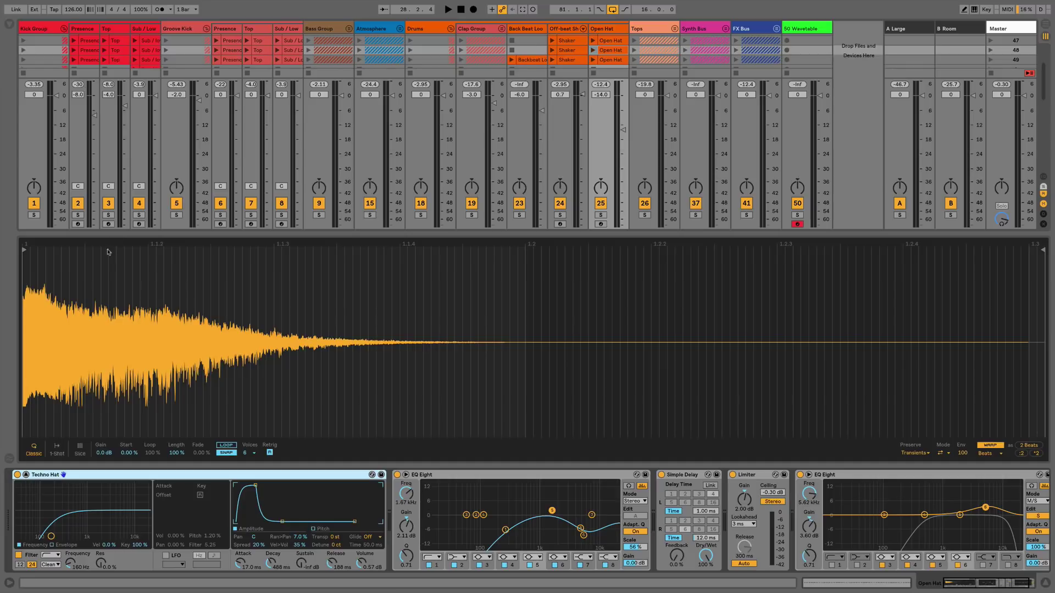
left_click(26, 474)
scroll(165, 505, "right", 2)
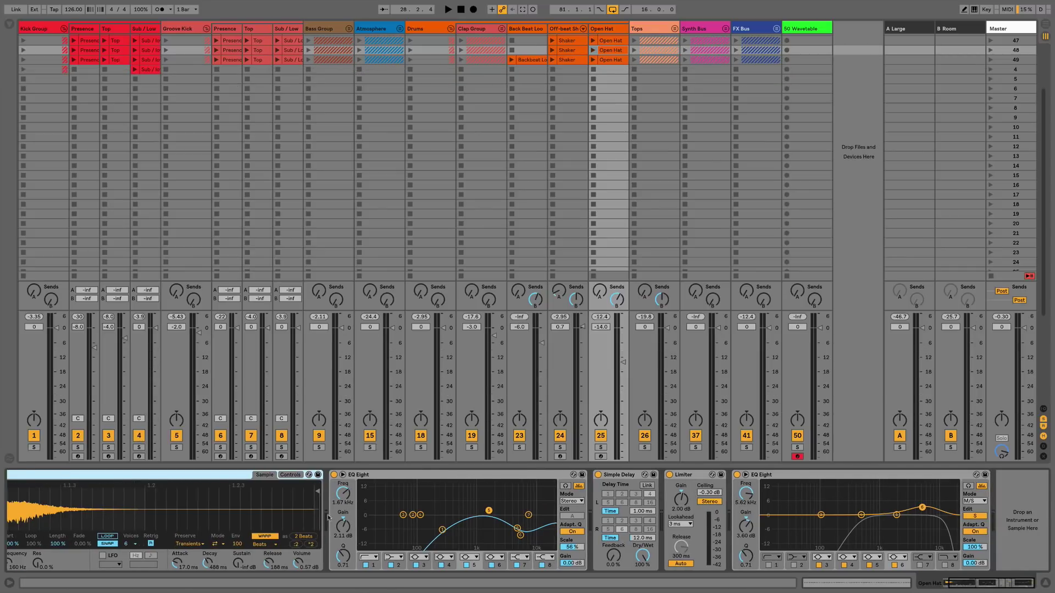
scroll(307, 513, "left", 2)
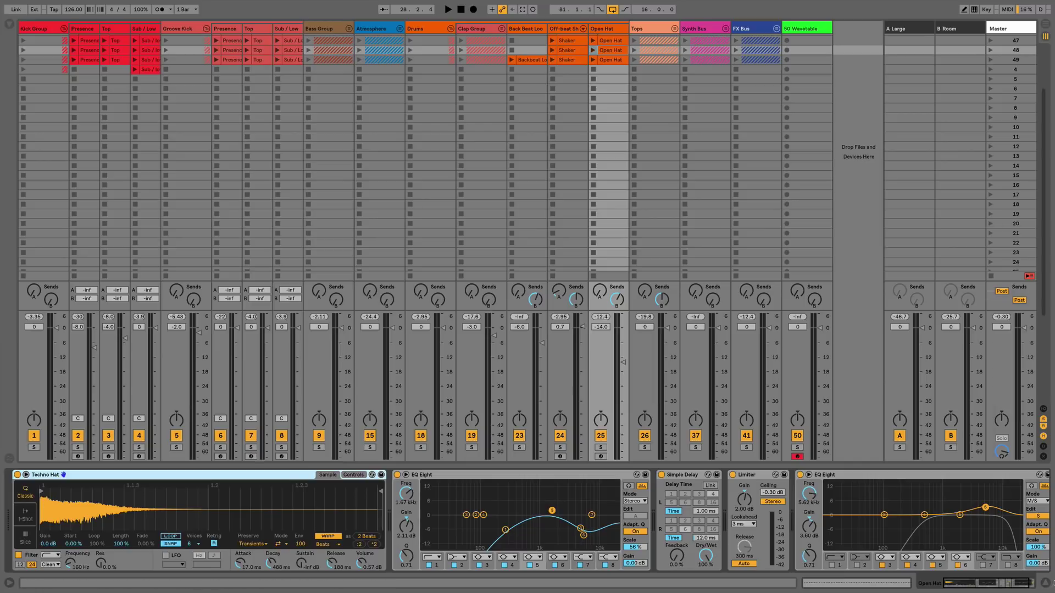
scroll(630, 493, "right", 2)
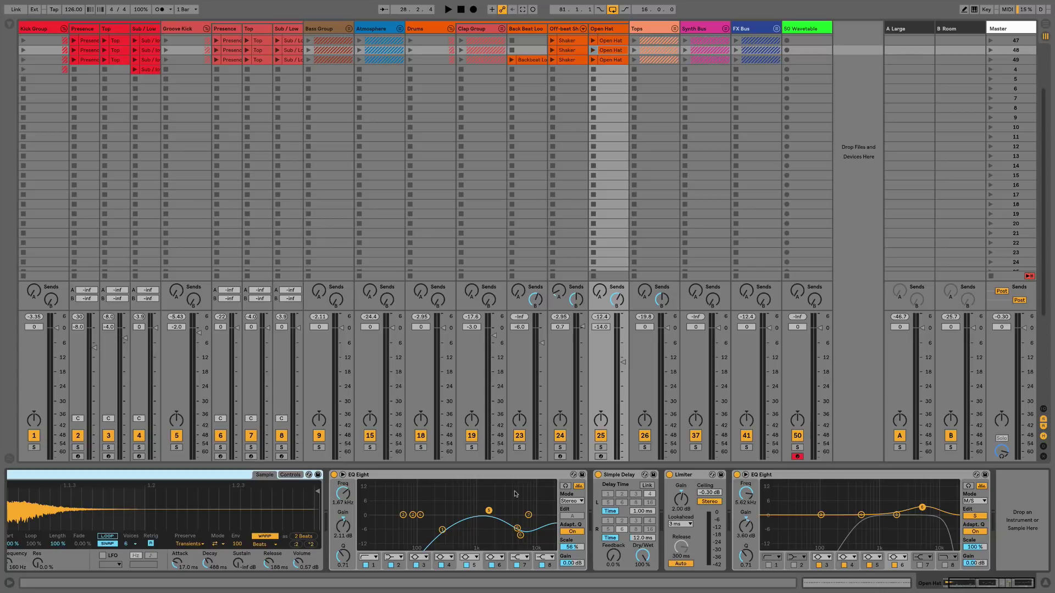
scroll(514, 493, "left", 3)
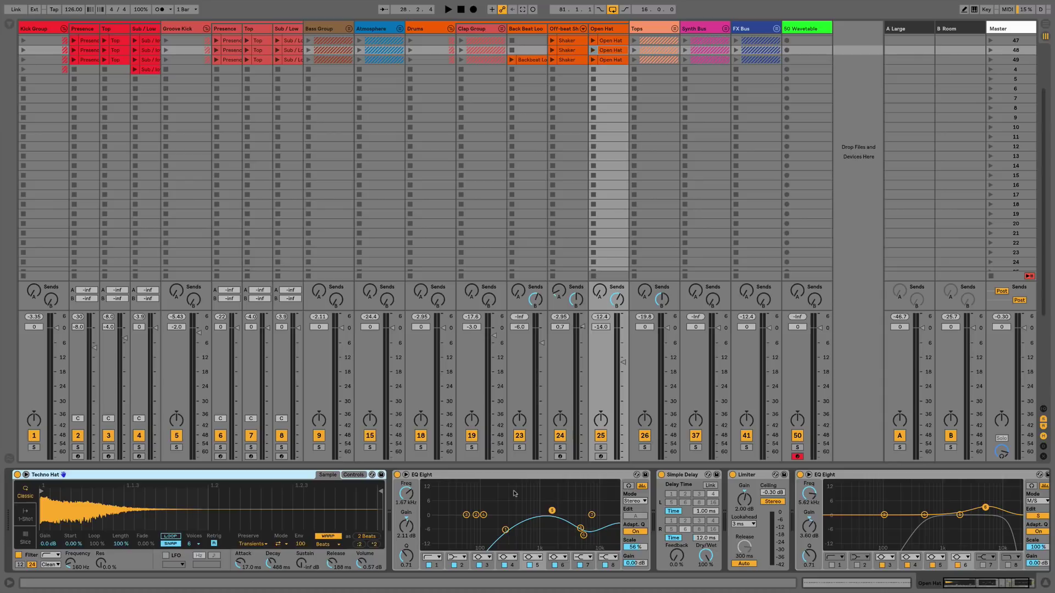
Step: Switch to Logic Pro X and view the Overdrive and Linear Phase EQ plug-ins on the Kick 1 channel, closing each one
key("super+Tab")
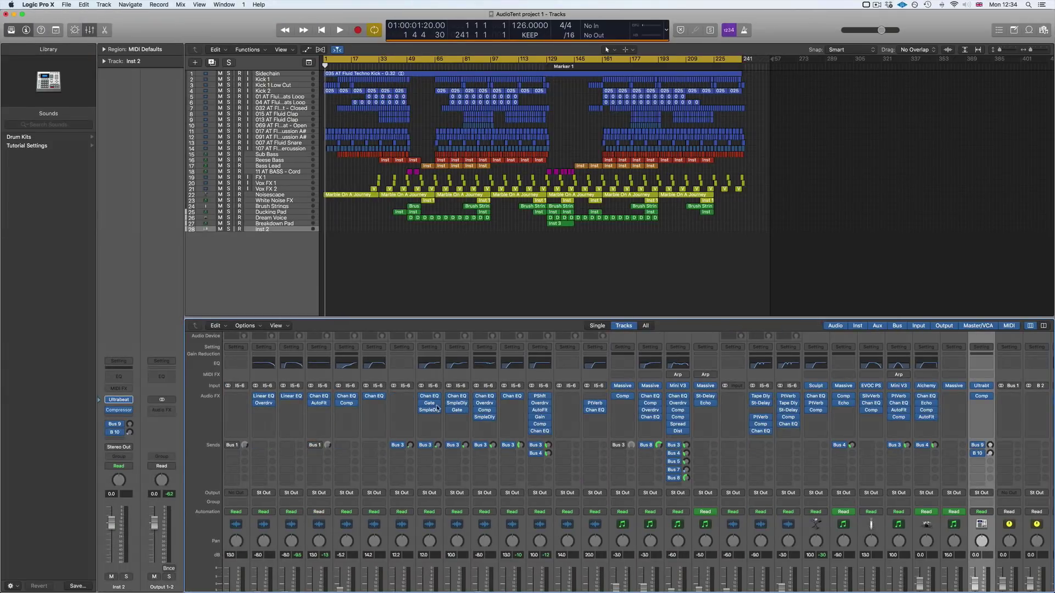
left_click(264, 405)
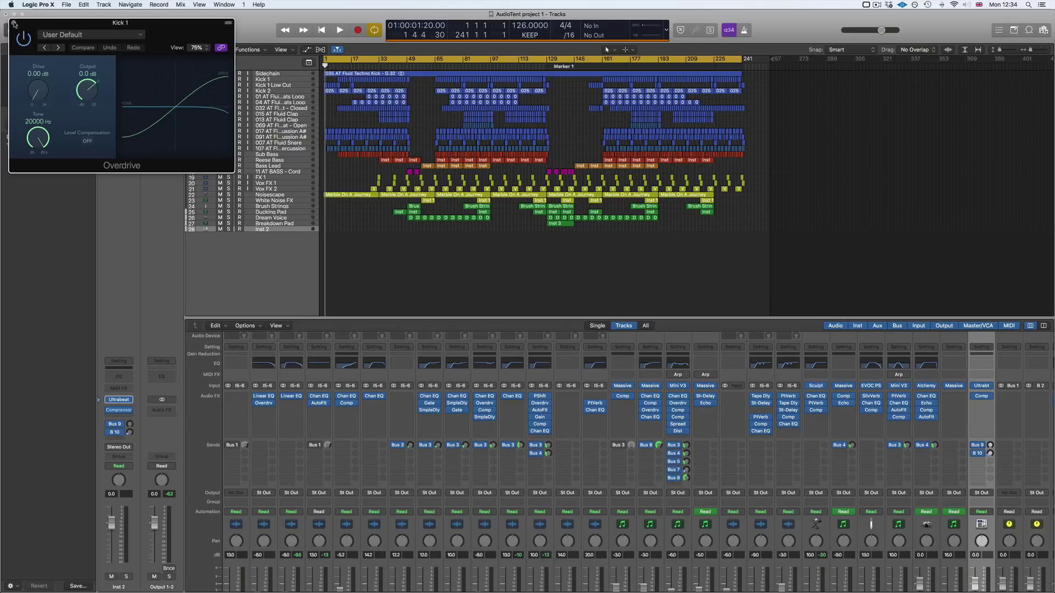
left_click(14, 24)
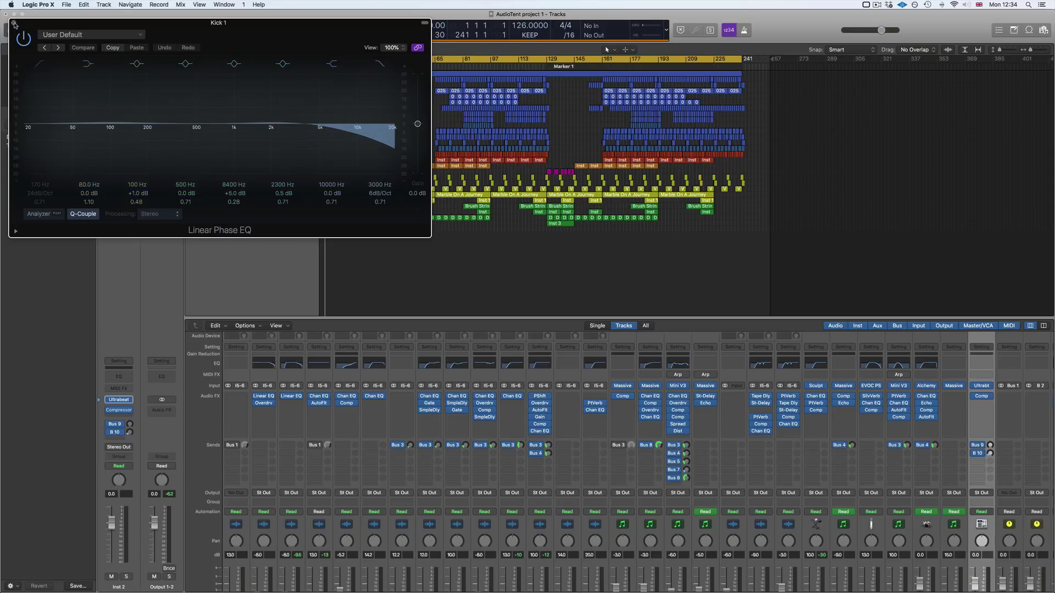
left_click(15, 24)
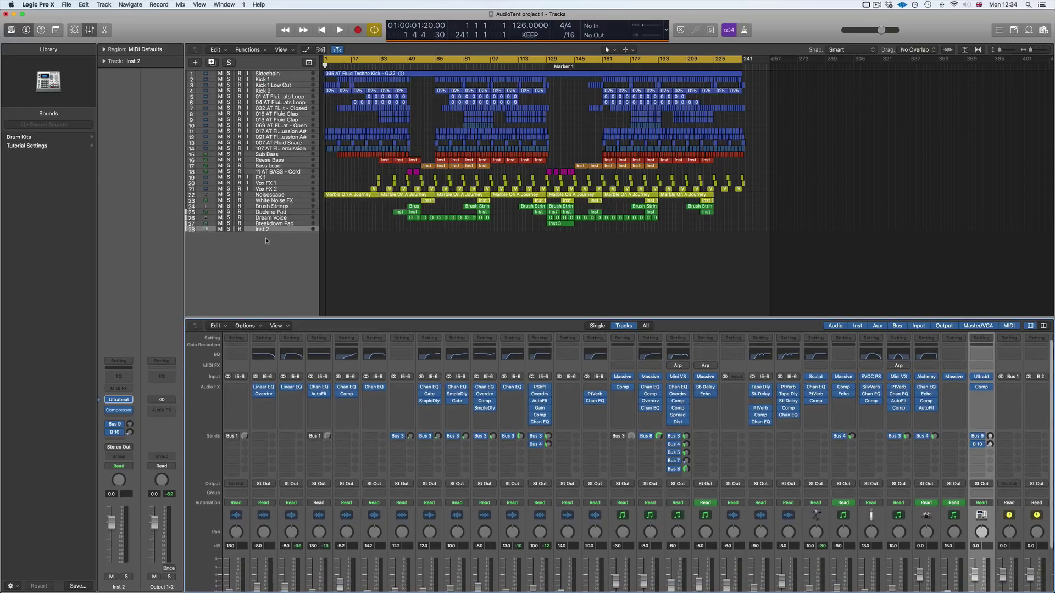
Step: Open the Inst 2 channel's Ultrabeat instrument, try out its large dial and close the plug-in window
left_click(982, 377)
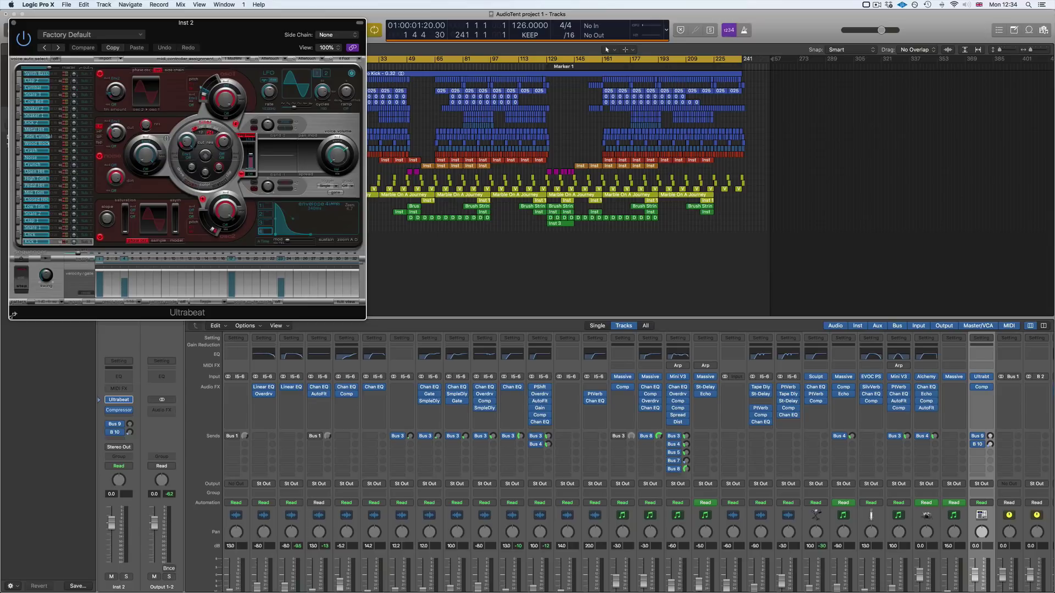
left_click(142, 154)
left_click_drag(142, 153, 154, 157)
left_click(13, 23)
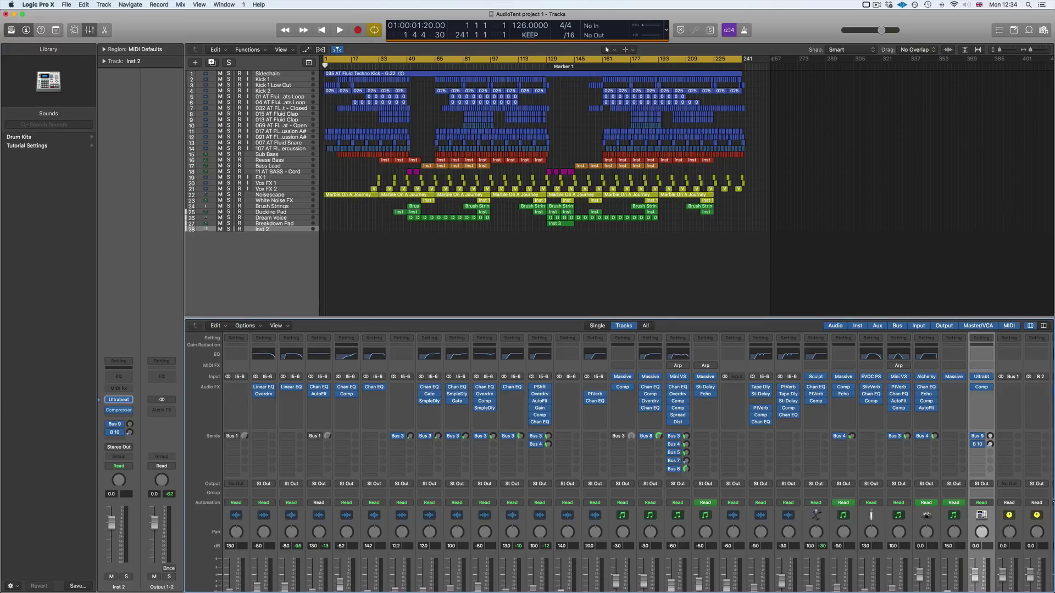
Step: Load stereo Alchemy as the Inst 2 channel's instrument, view its Simple and Advanced pages and close the plug-in window
left_click(990, 378)
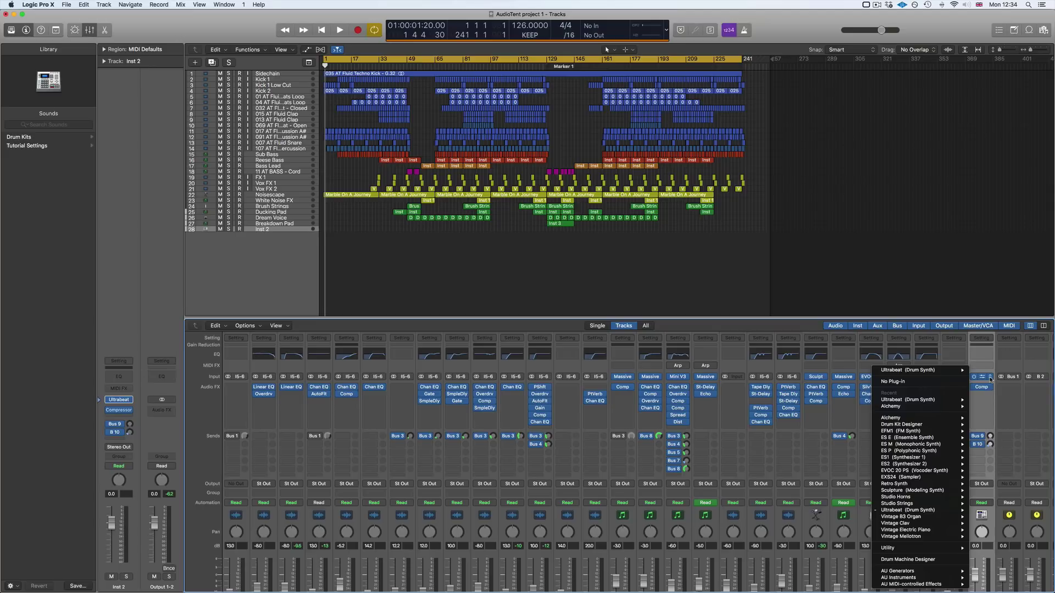
mouse_move(906, 420)
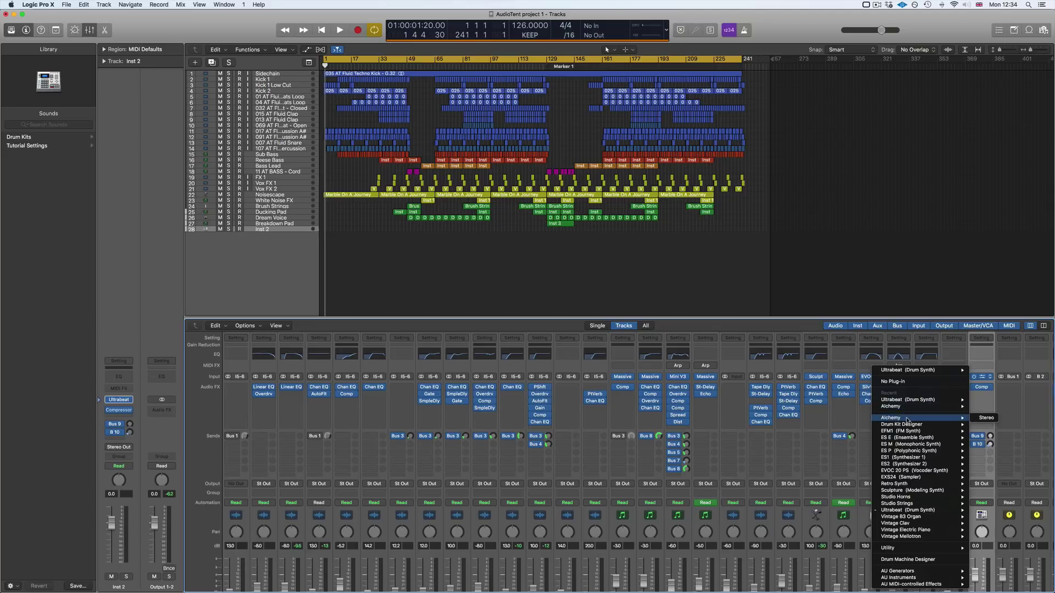
left_click(989, 420)
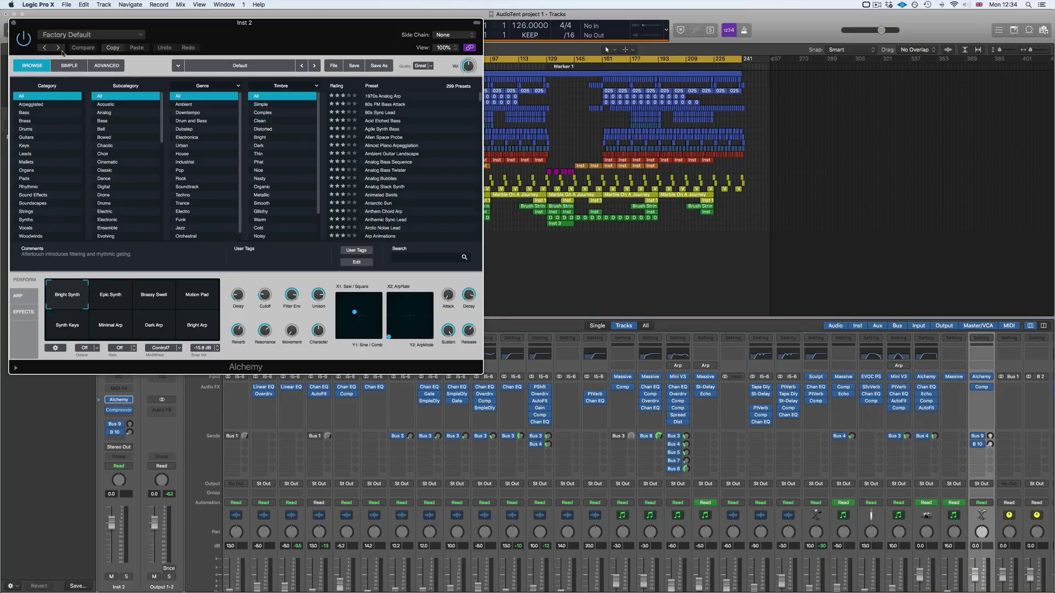
left_click(69, 66)
left_click(102, 67)
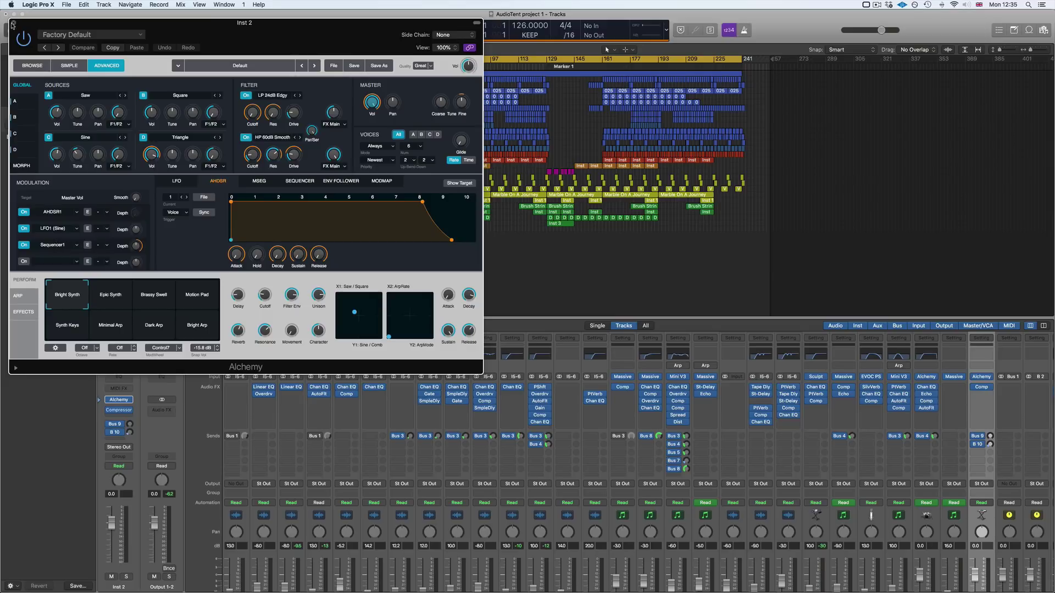
left_click(13, 24)
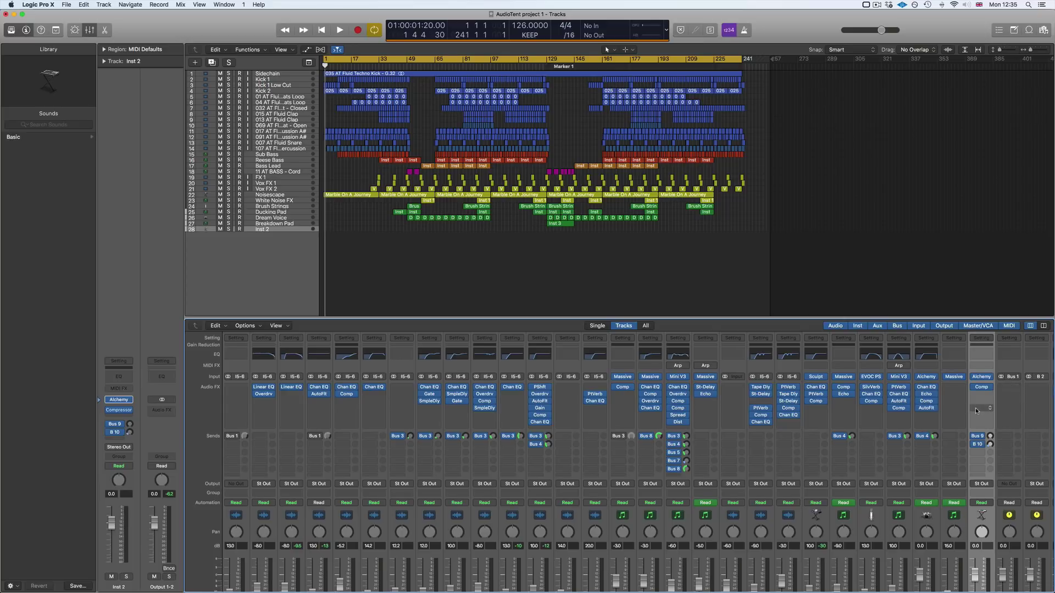
Step: Look over the mixer's channel strips and enlarge the mixer area to show more of each strip
scroll(976, 410, "down", 3)
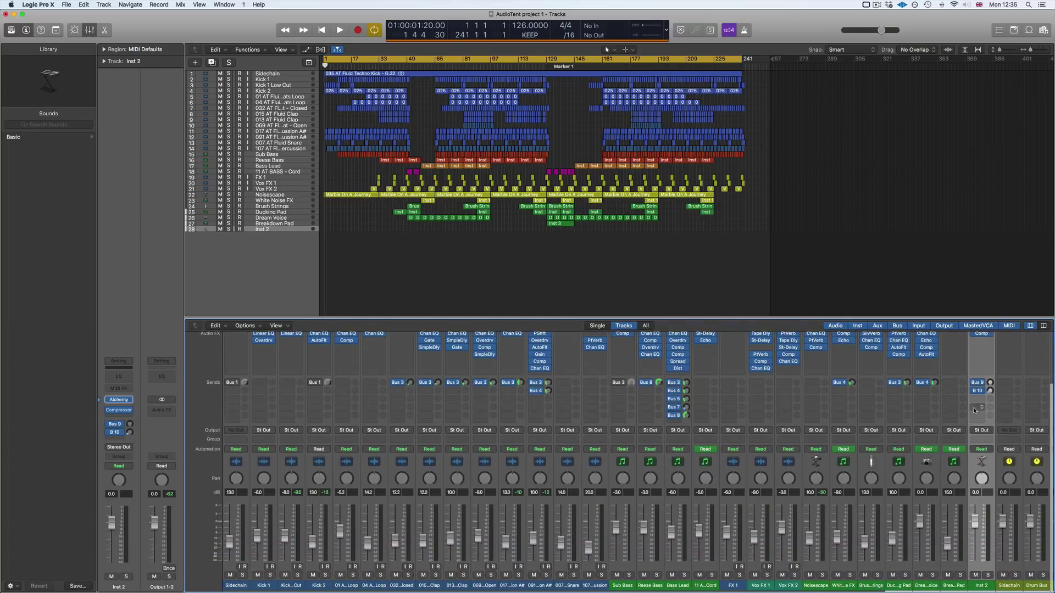
scroll(250, 395, "up", 3)
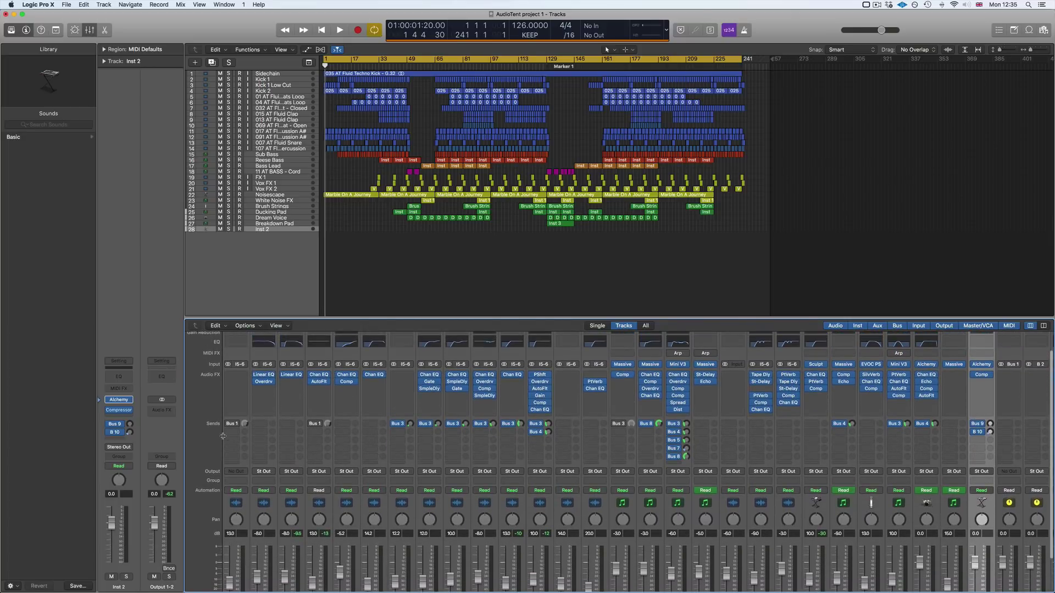
scroll(438, 426, "up", 2)
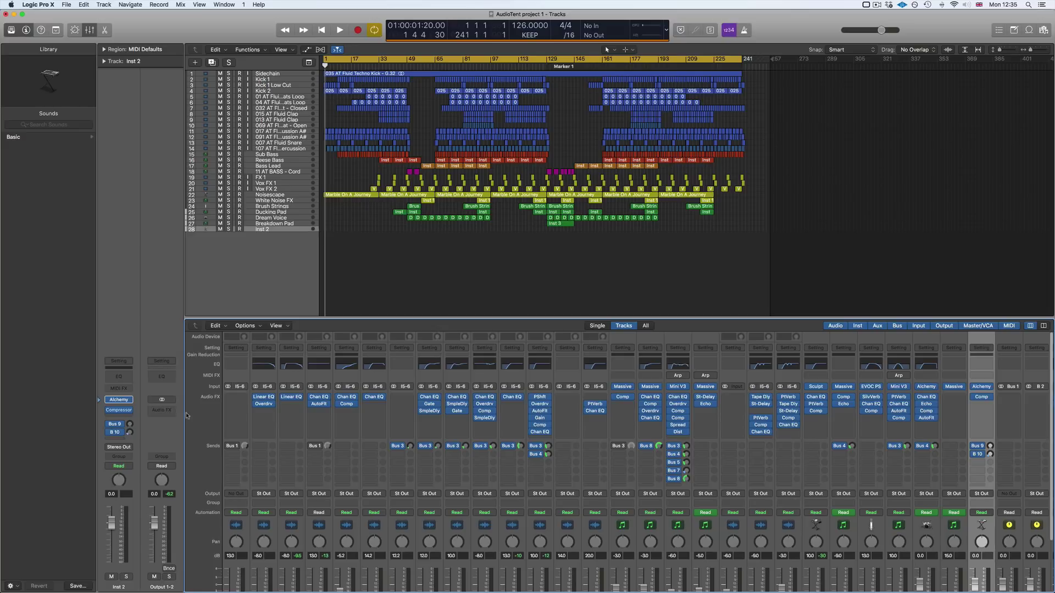
scroll(261, 438, "right", 1)
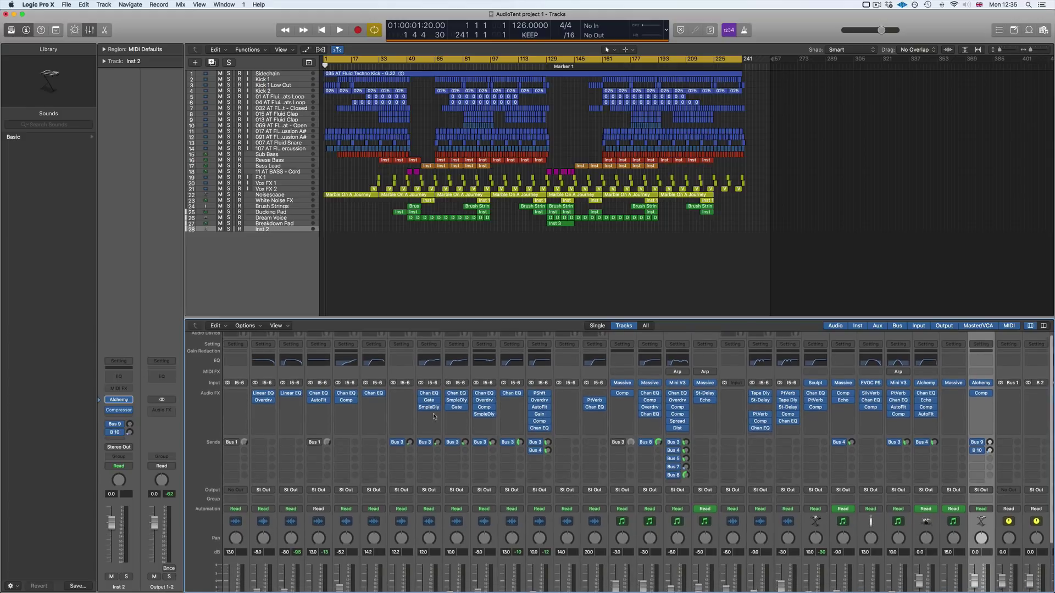
left_click_drag(466, 318, 466, 276)
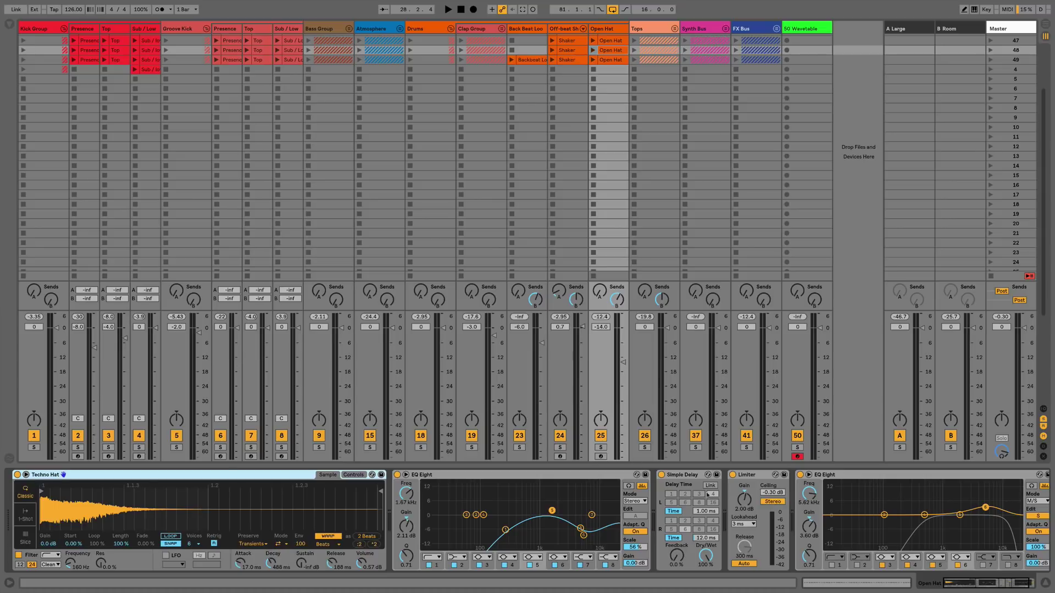
Step: Return all tracks to arrangement playback in the Arrangement View and set the Groove Kick group's volume to -12 dB
left_click(1047, 583)
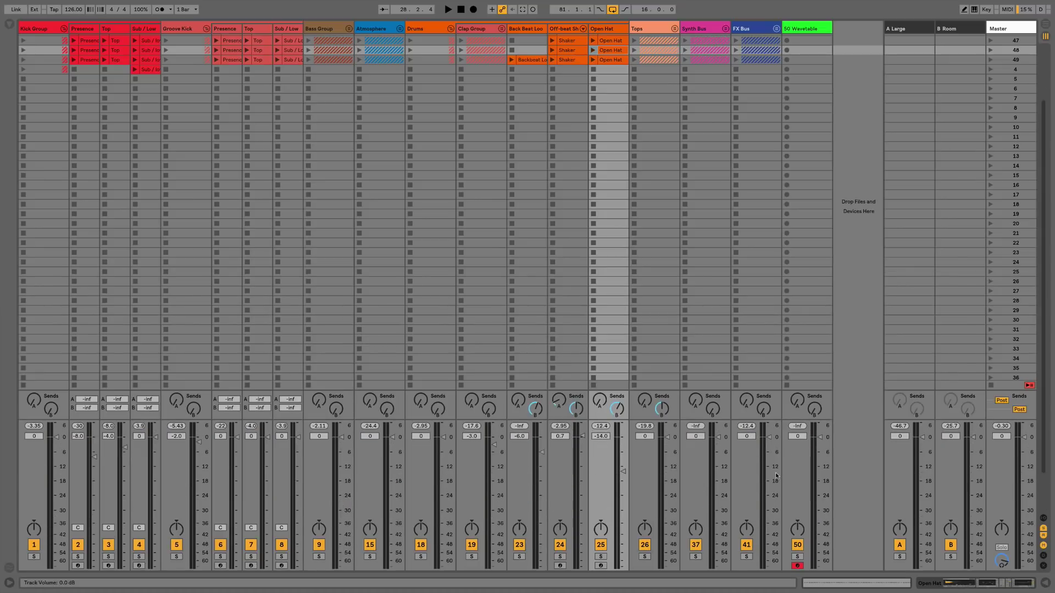
key("Tab")
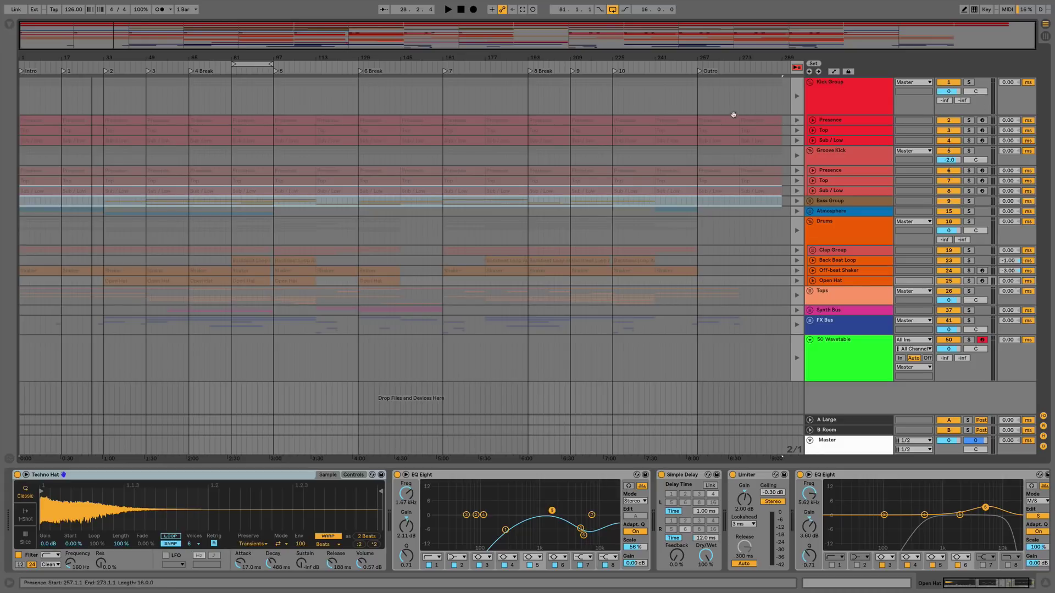
left_click(796, 68)
left_click_drag(949, 159, 949, 184)
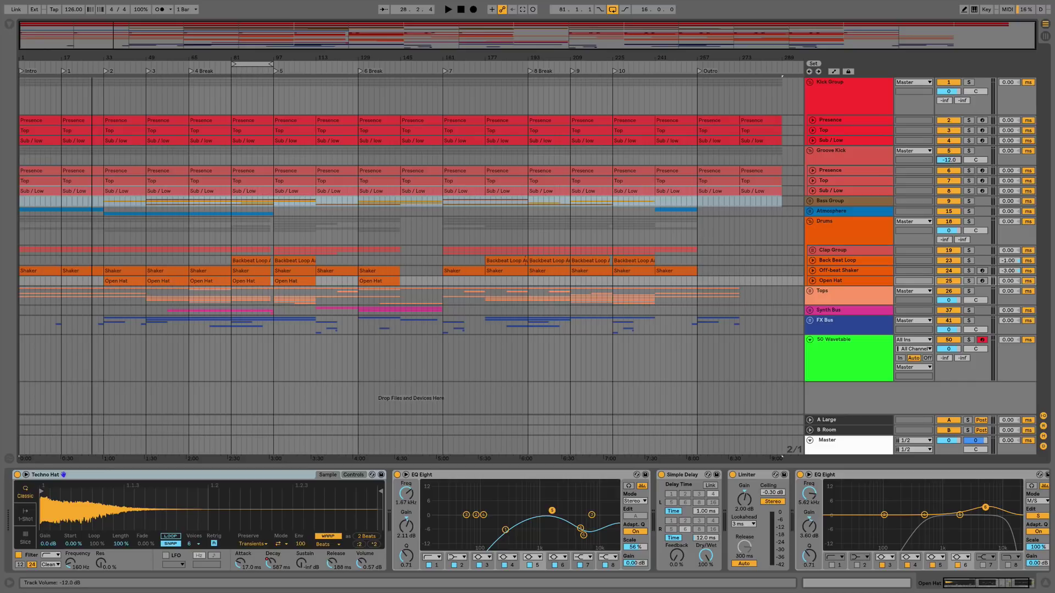
Step: Return to Session View, unfold the Bass Group and select its first Bass Synth track
key("Tab")
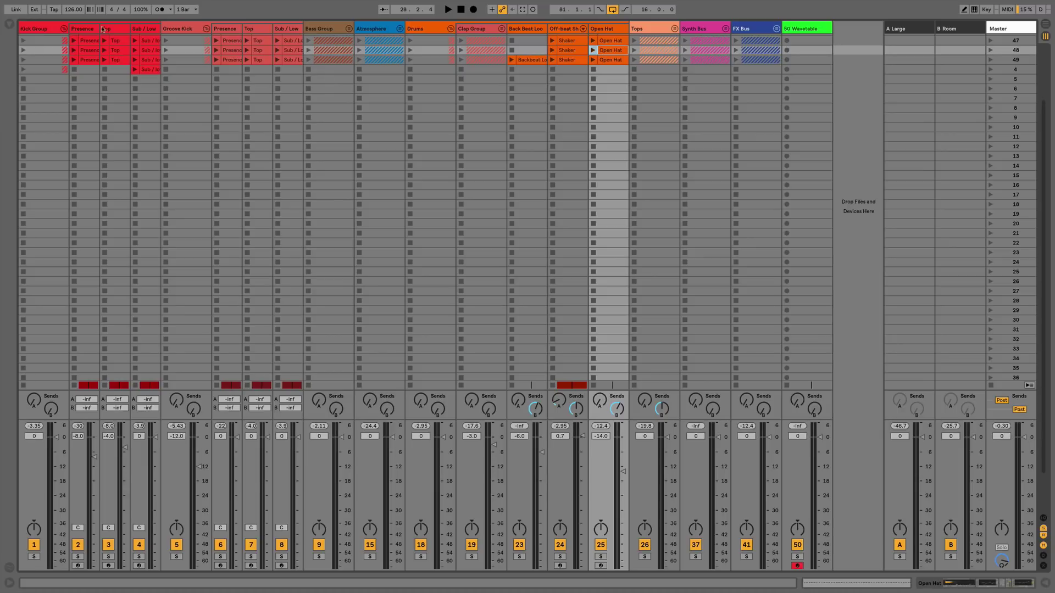
left_click(181, 29)
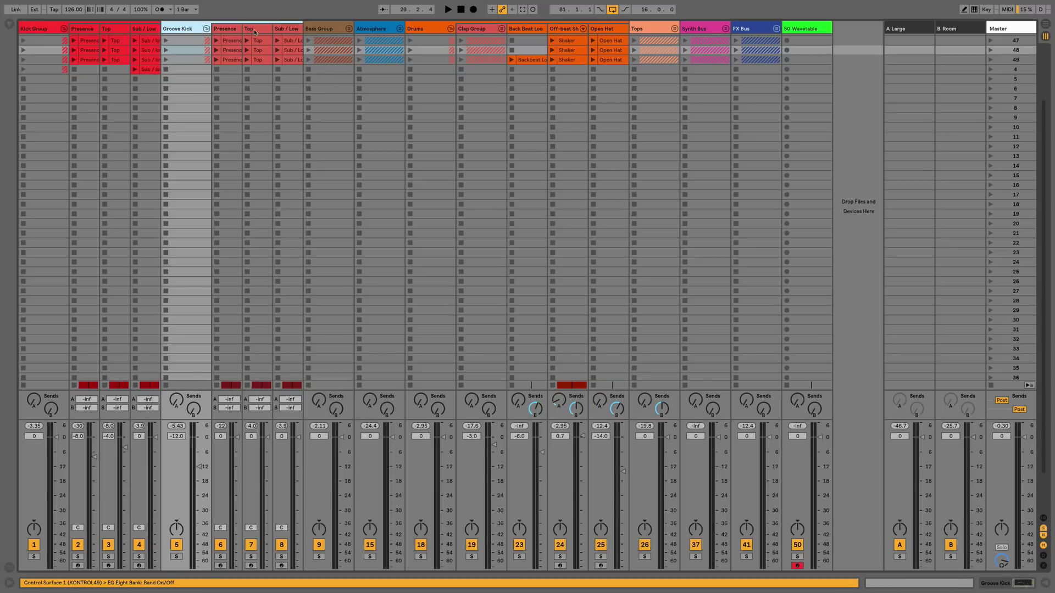
left_click(254, 32)
left_click(329, 28)
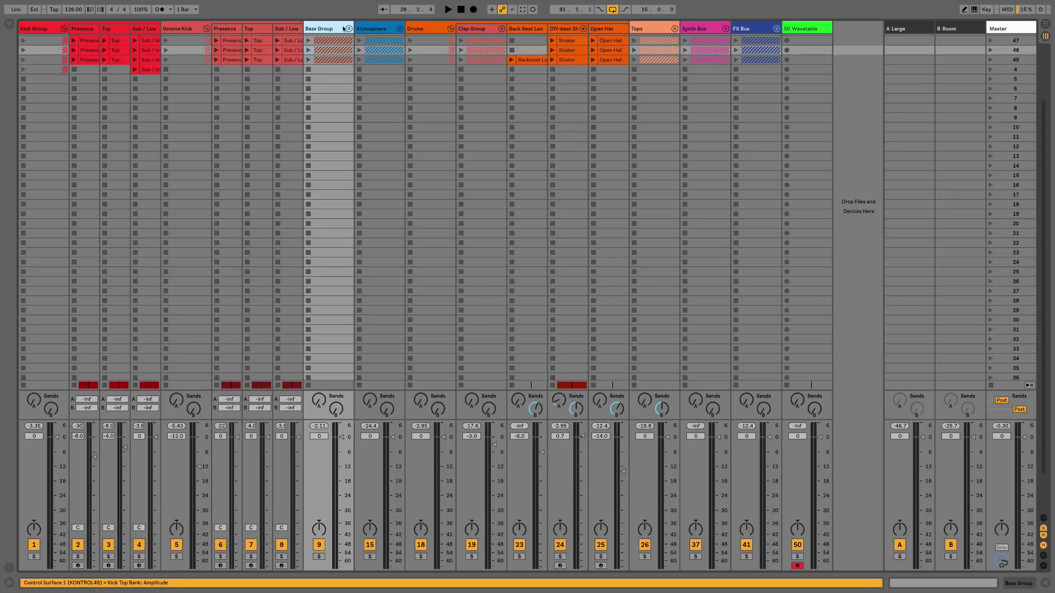
left_click(348, 29)
left_click(364, 31)
left_click(412, 31)
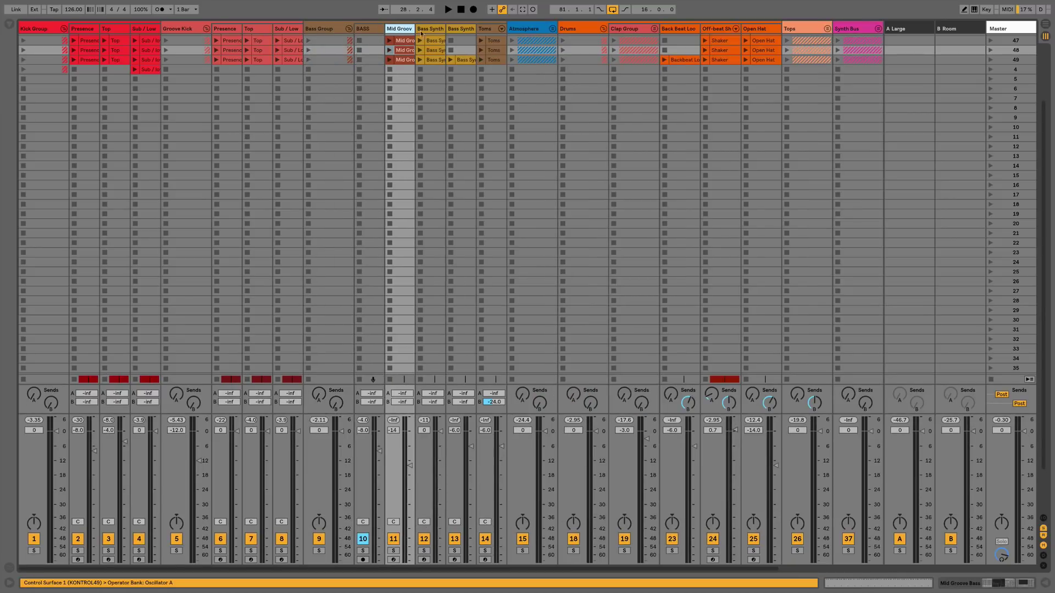
left_click(439, 452)
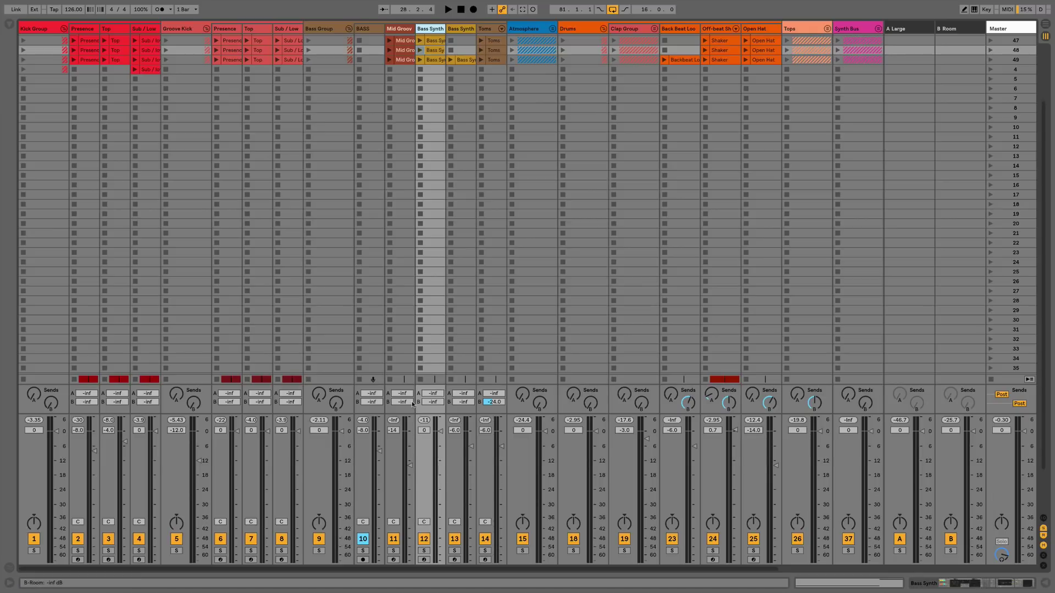
Step: Display the Bass Synth track's devices and look through the chain from the Wetable rack to the Compressor
left_click(952, 584)
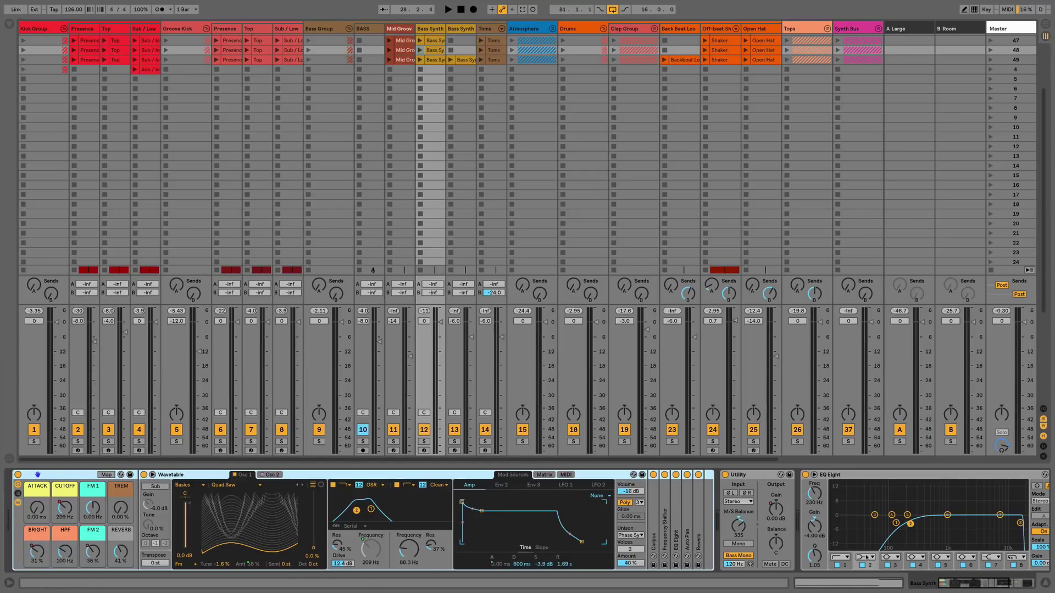
scroll(484, 538, "right", 5)
scroll(440, 539, "left", 5)
scroll(418, 532, "right", 5)
scroll(323, 521, "left", 4)
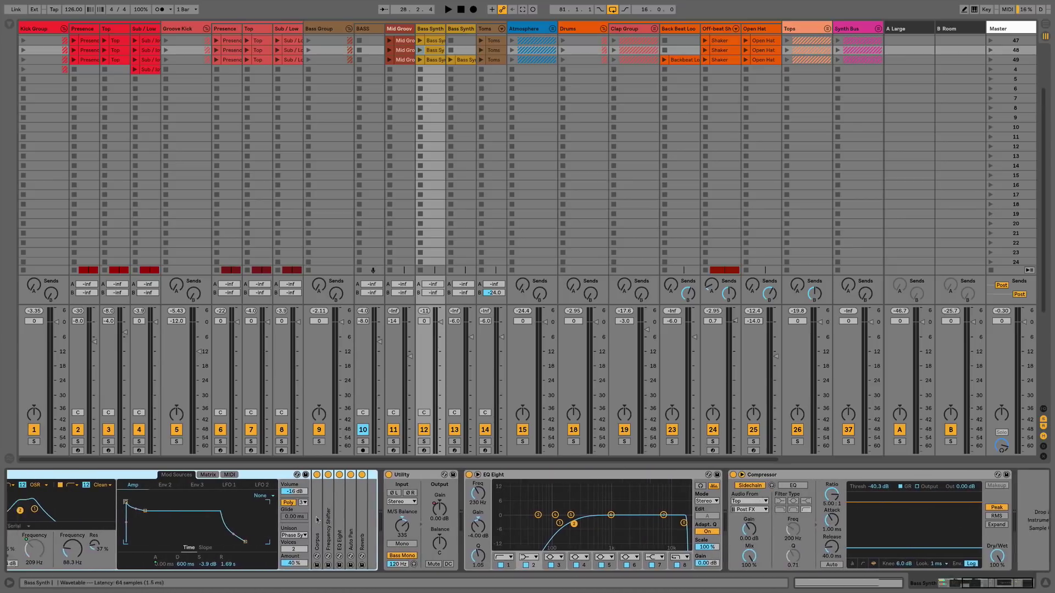
scroll(439, 517, "right", 4)
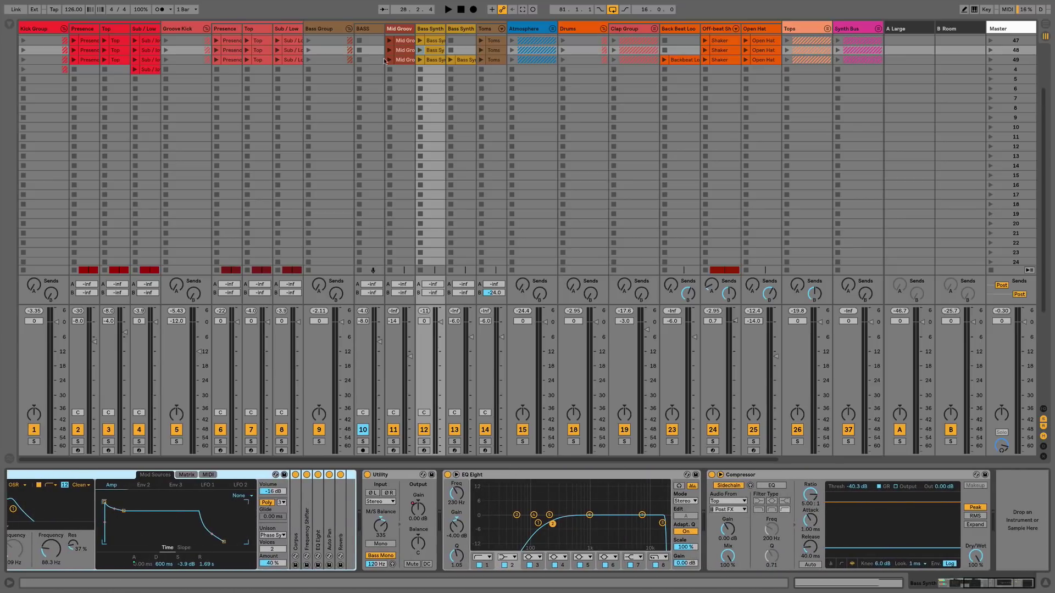
Step: View the device chains of the BASS, second Bass Synth, Atmosphere and Toms tracks, ending on Toms
left_click(367, 28)
left_click(464, 29)
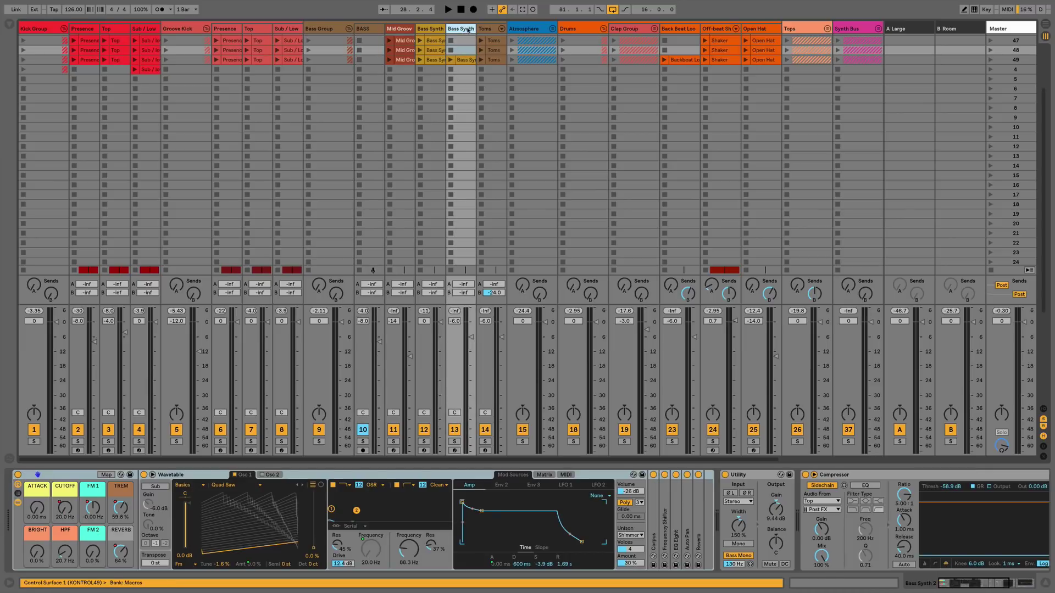
left_click(486, 30)
left_click(526, 29)
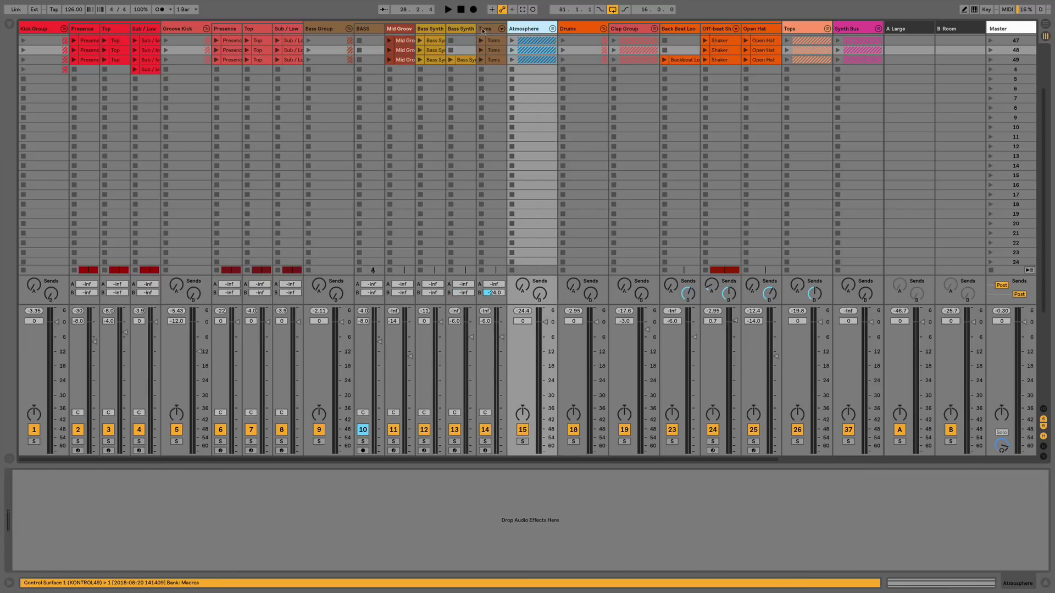
left_click(484, 30)
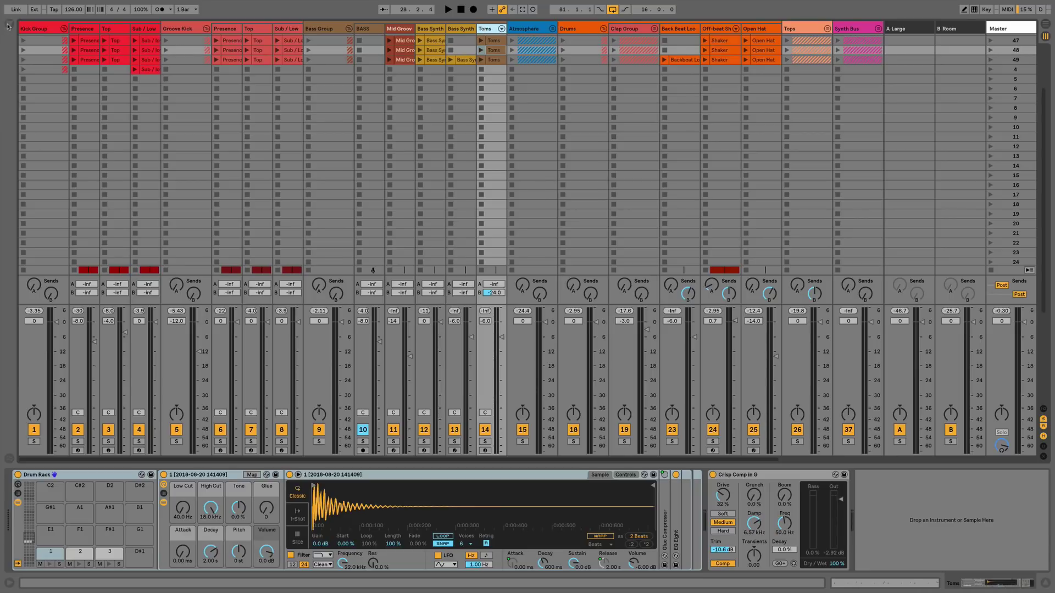
Step: Show the browser's list of Instruments and select the sampler device in the Toms Drum Rack
left_click(9, 24)
left_click(27, 109)
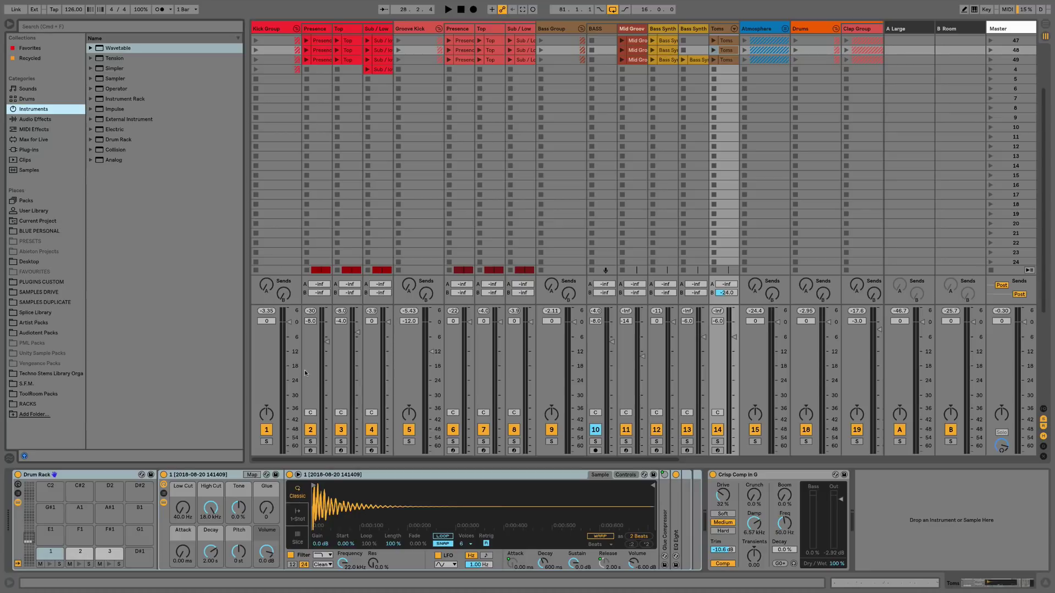
left_click(367, 475)
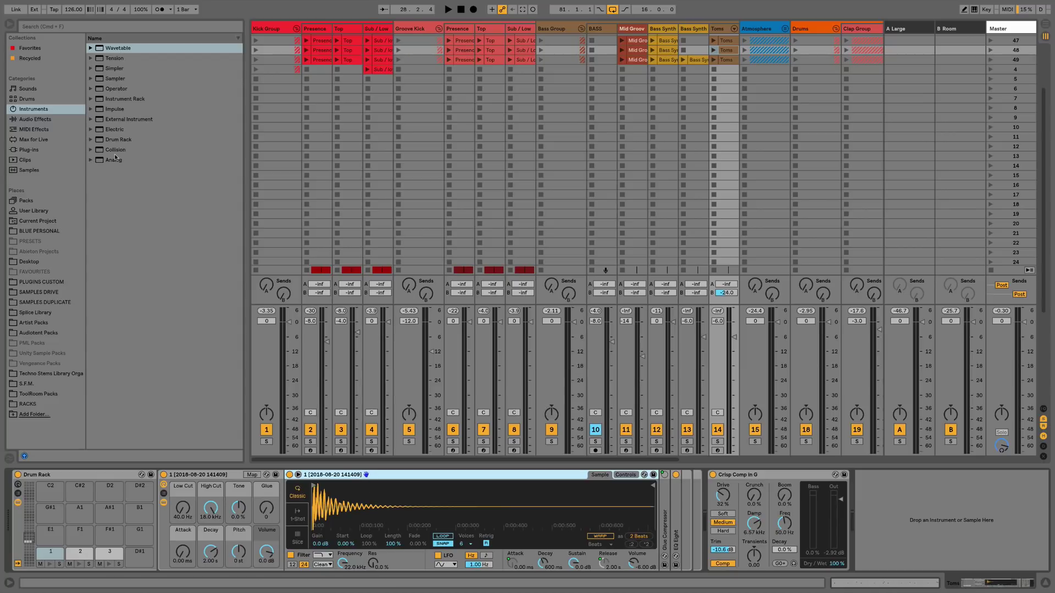
Step: Switch to Logic Pro X, replace Alchemy on the Inst 2 channel with the EXS24 sampler, view it and close its window
key("super+Tab")
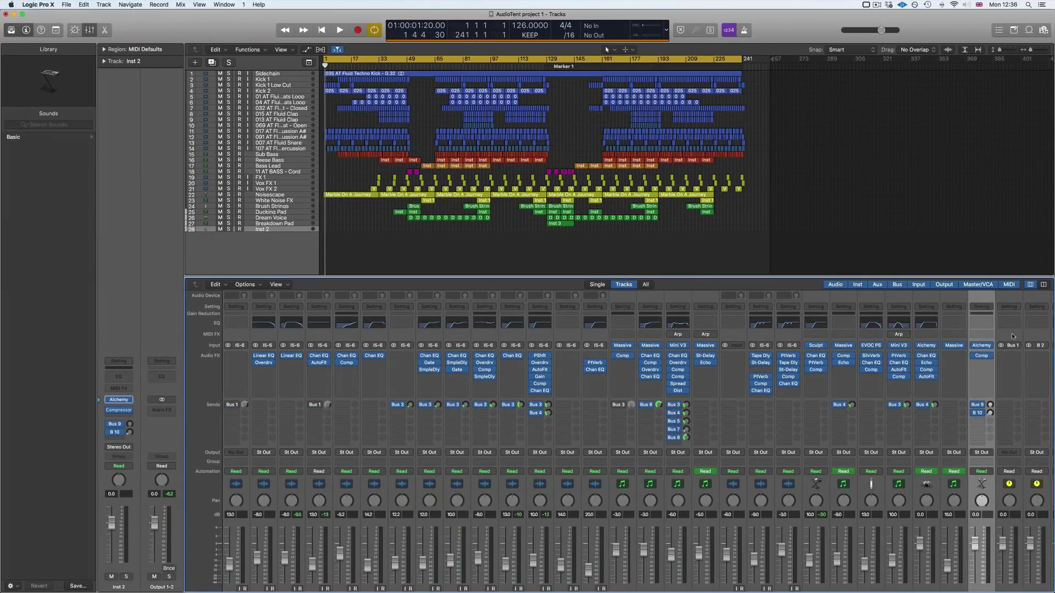
left_click(990, 346)
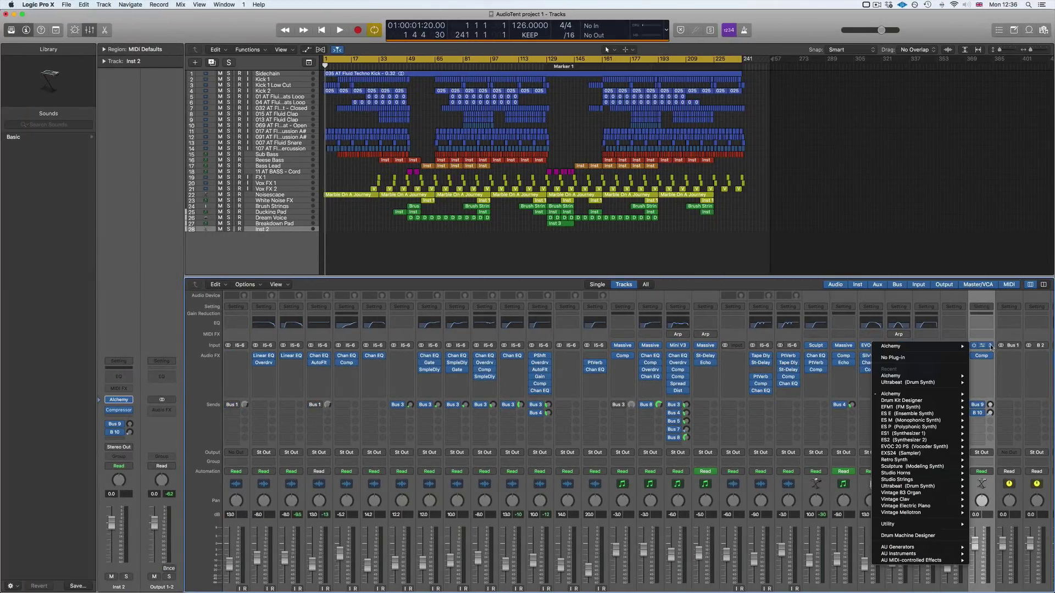
left_click(893, 453)
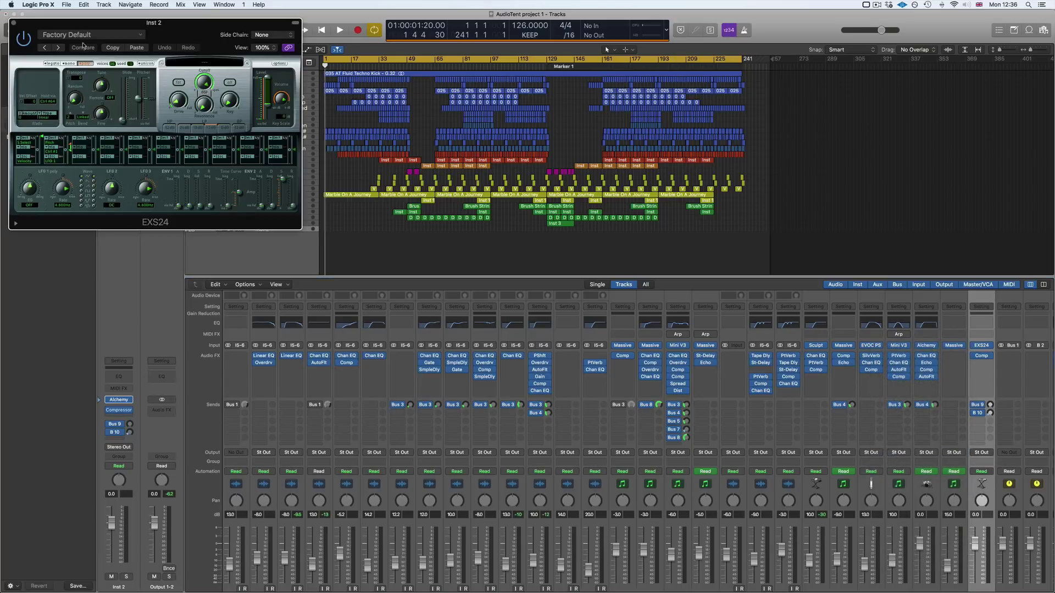
left_click_drag(87, 25, 121, 31)
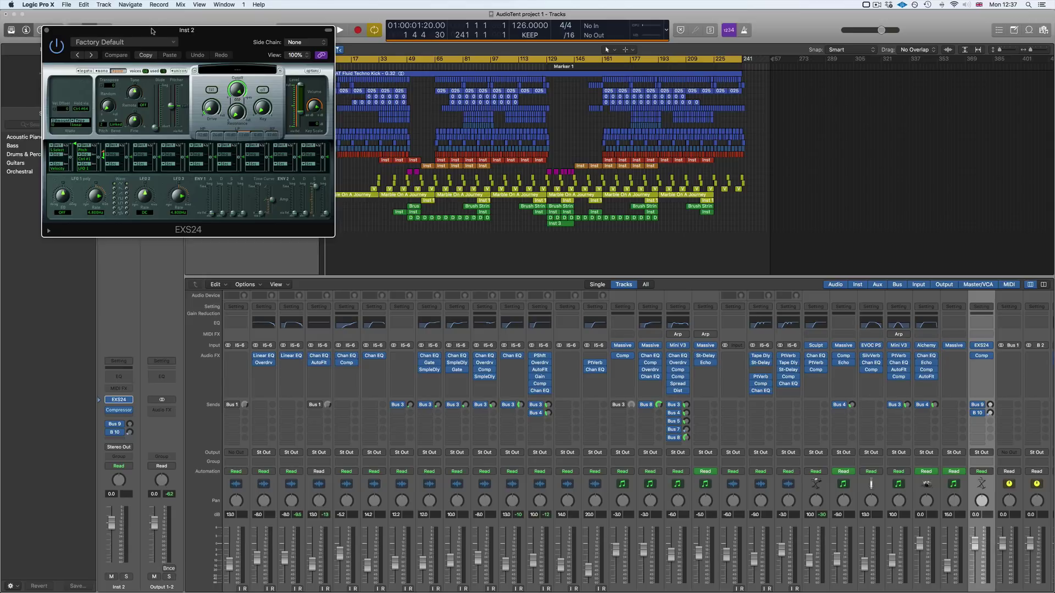
left_click_drag(154, 28, 194, 26)
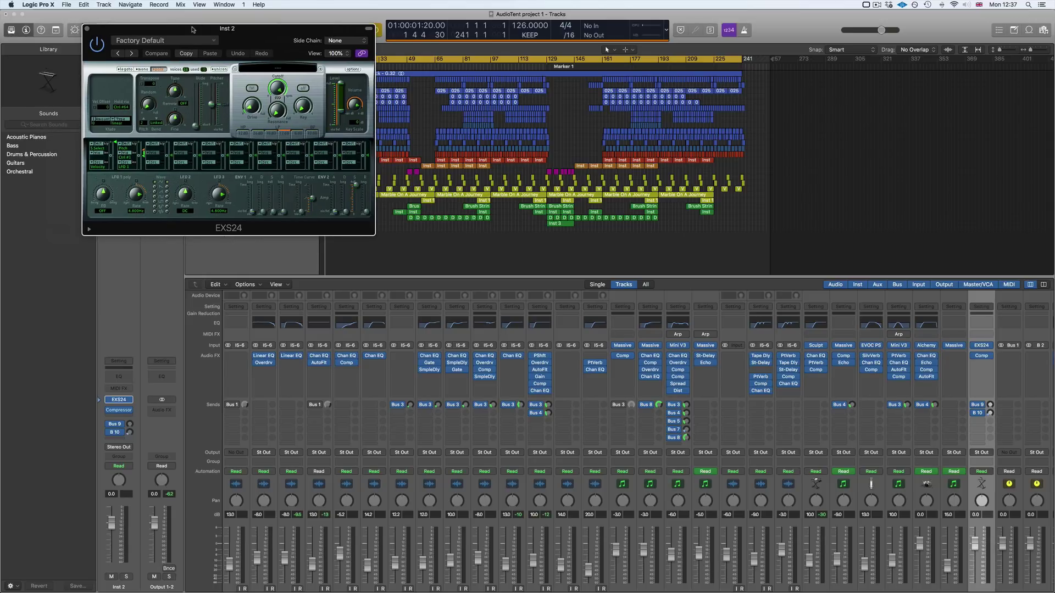
left_click(87, 29)
Step: Open the Compressor on the Inst 2 channel and look through its circuit types from Platinum Digital to Vintage Opto
scroll(467, 453, "down", 1)
scroll(467, 454, "right", 2)
scroll(466, 452, "right", 3)
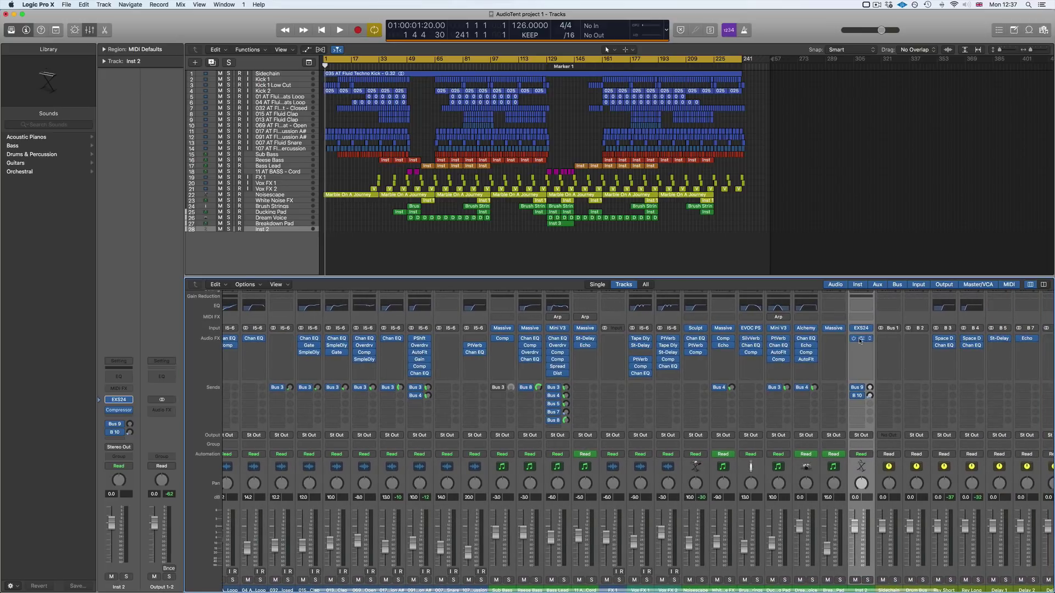
left_click(861, 339)
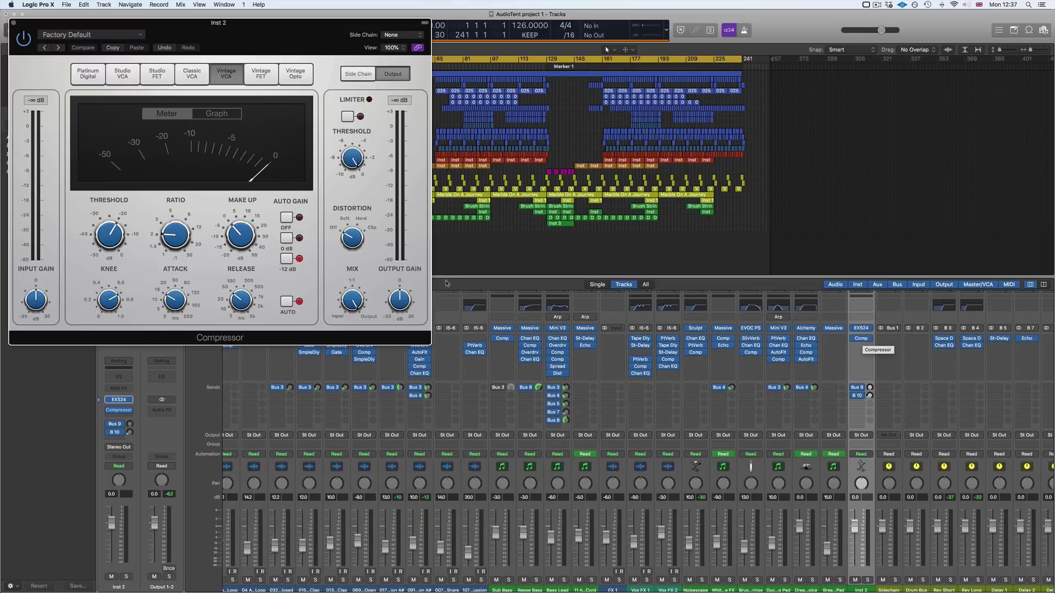
left_click(85, 78)
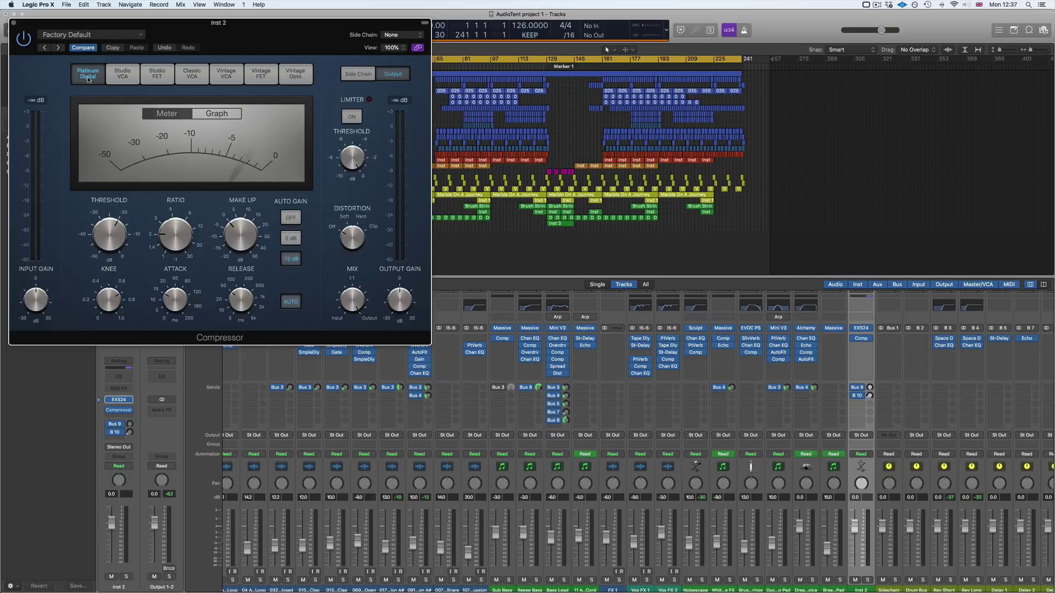
left_click(121, 77)
left_click(147, 77)
left_click(189, 76)
left_click(227, 76)
left_click(261, 73)
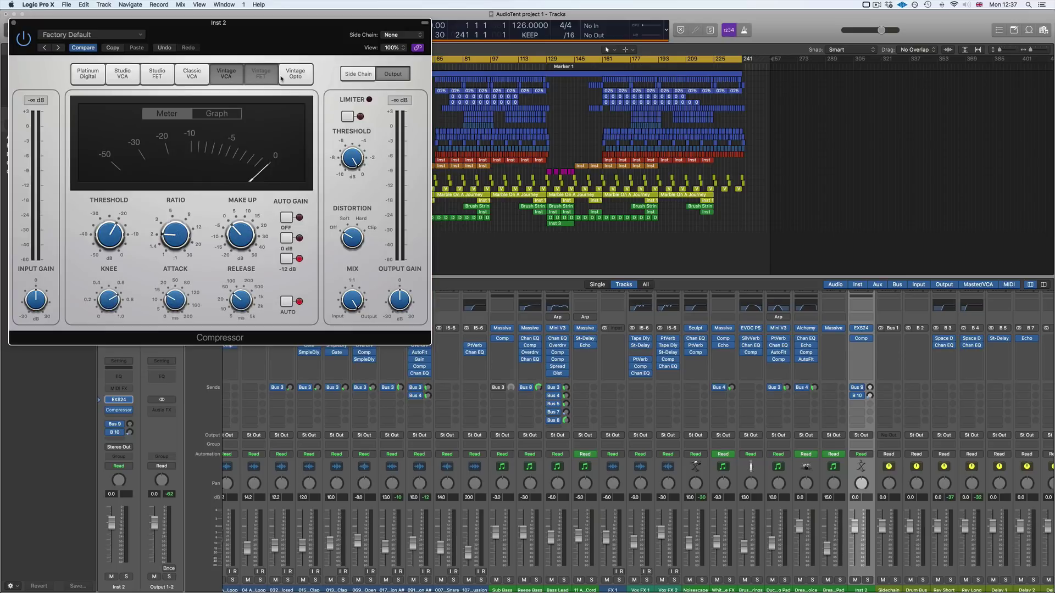
left_click(296, 74)
Step: Compare the Compressor's circuit types again, leave it set to Vintage FET and close its window
left_click(225, 79)
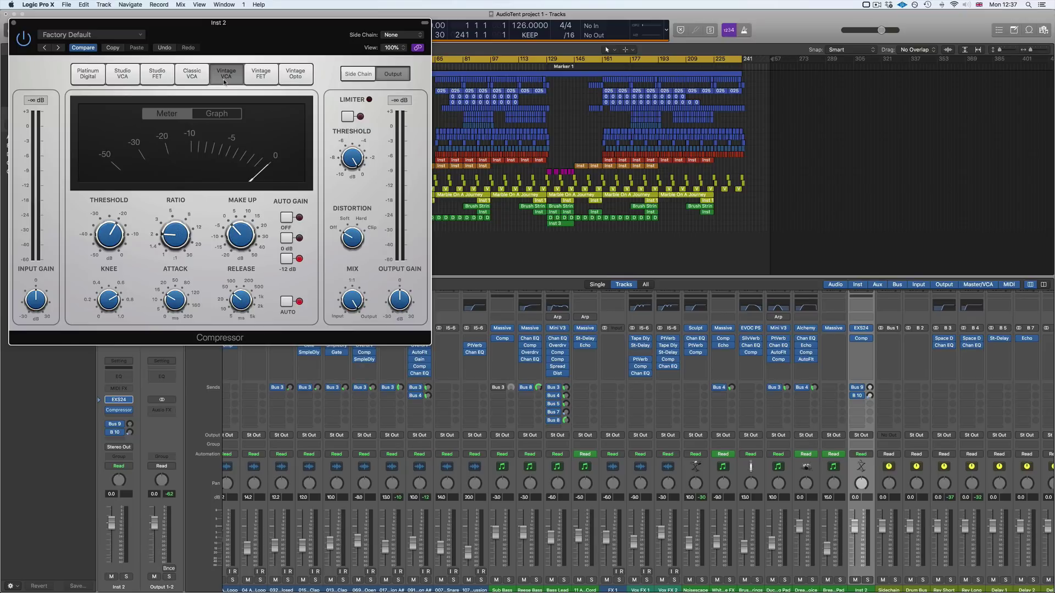
left_click(191, 76)
left_click(157, 75)
left_click(122, 74)
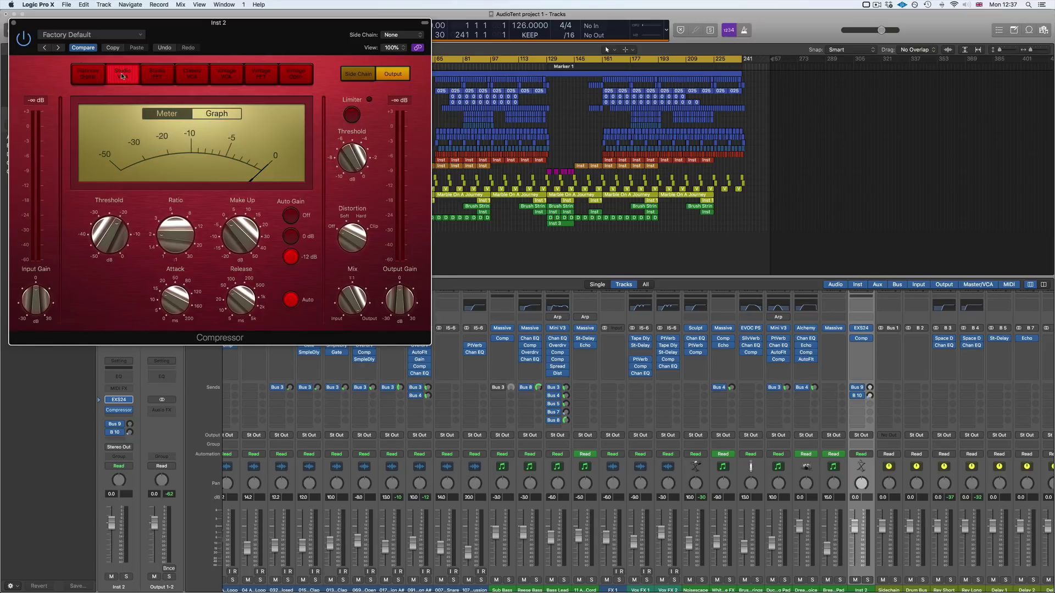
left_click(157, 74)
left_click(122, 75)
left_click(91, 77)
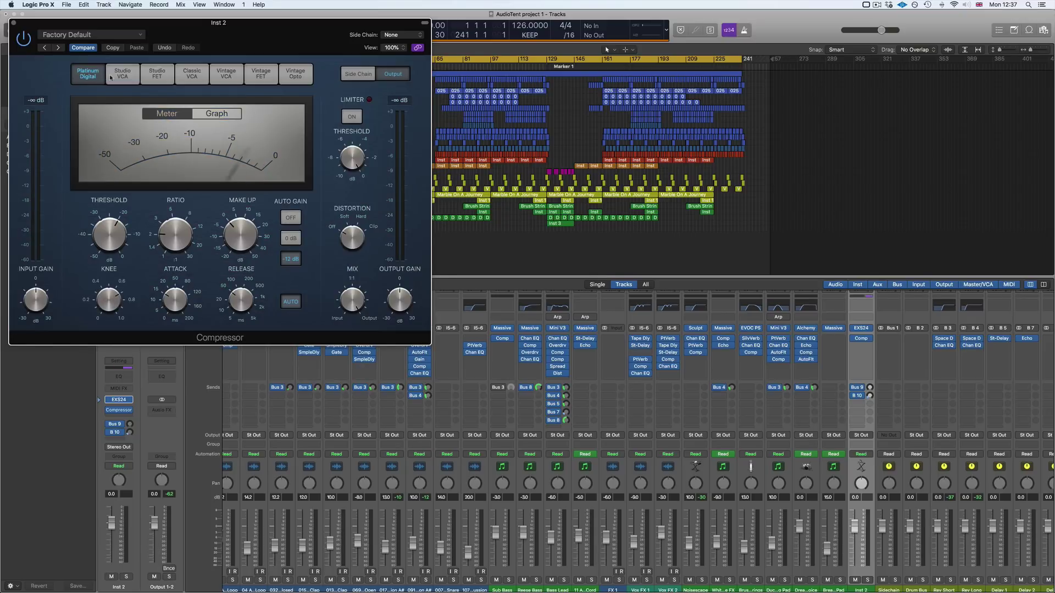
left_click(122, 75)
left_click(157, 75)
left_click(187, 77)
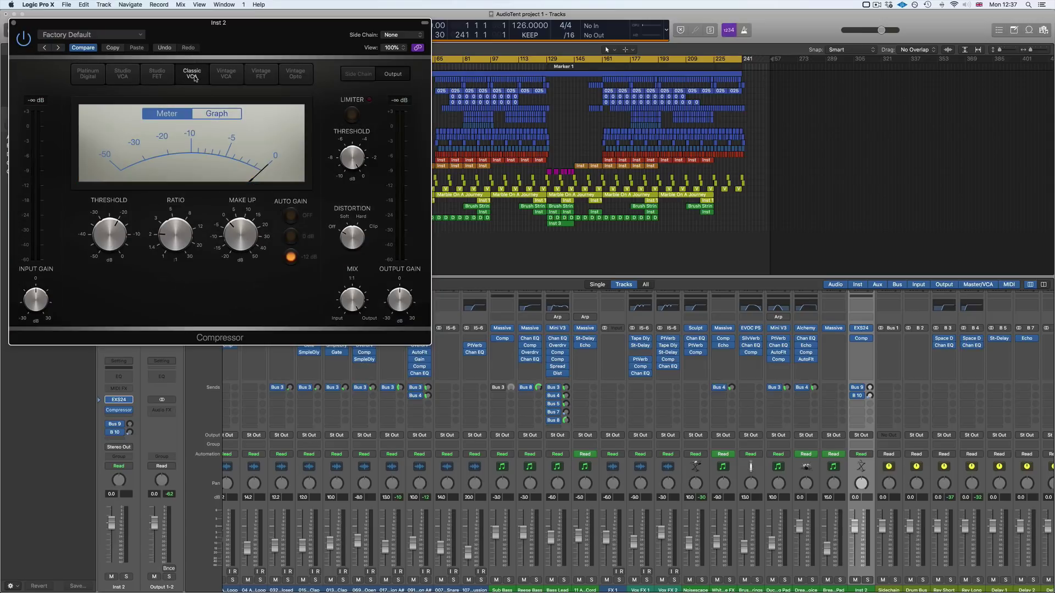
left_click(222, 77)
left_click(249, 79)
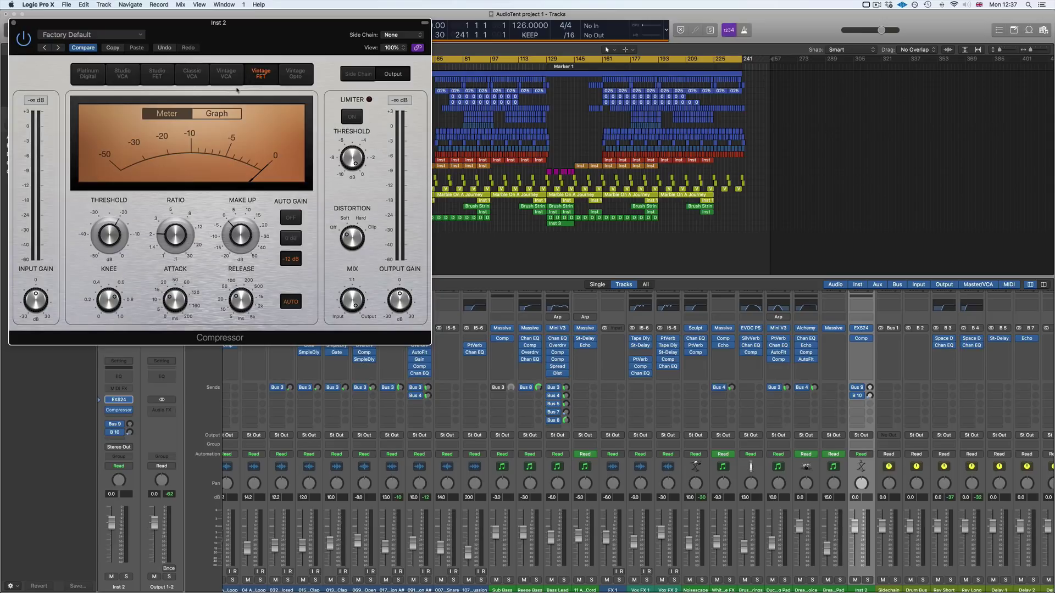
left_click(13, 23)
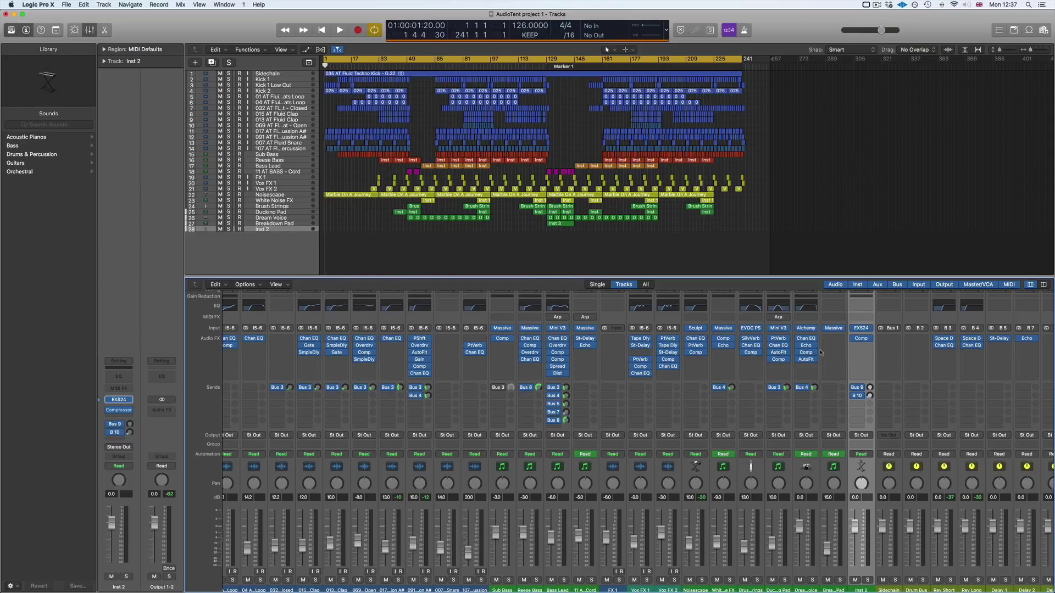
Step: Insert a stereo ChromaVerb reverb below the Compressor on the Inst 2 channel
left_click(868, 347)
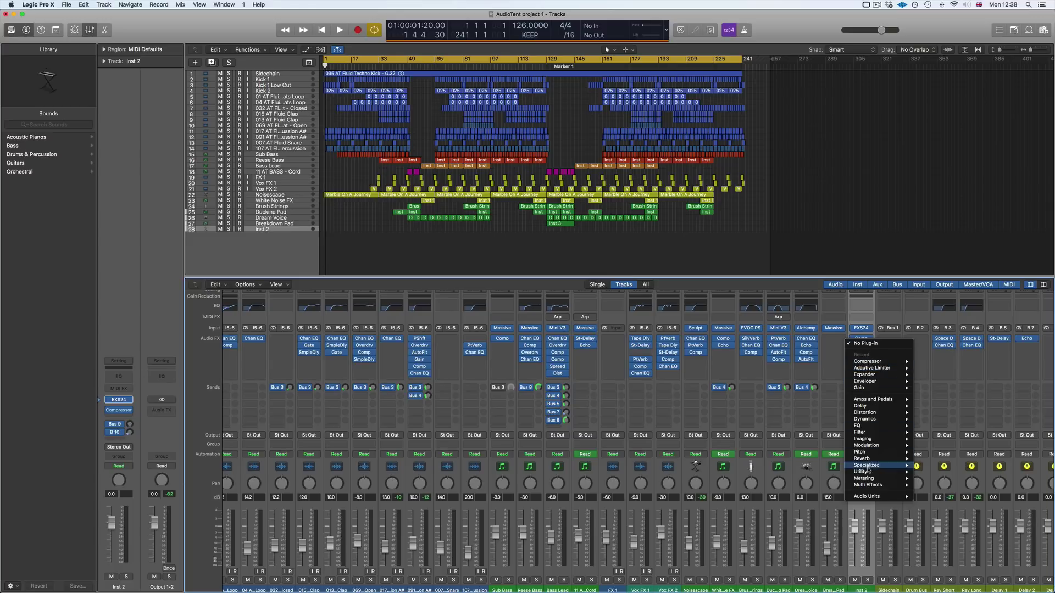
mouse_move(871, 460)
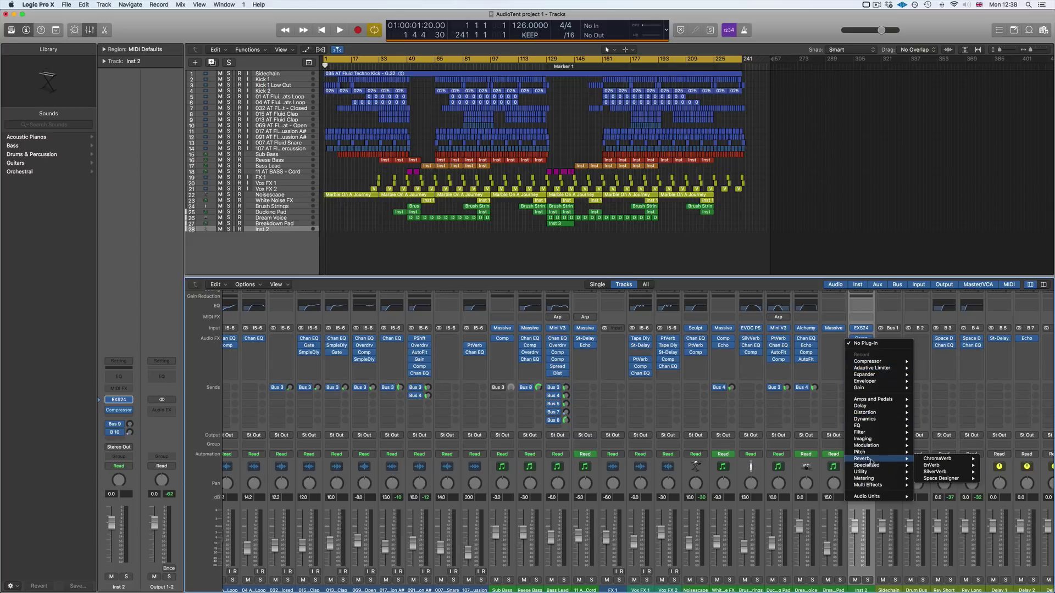
mouse_move(936, 462)
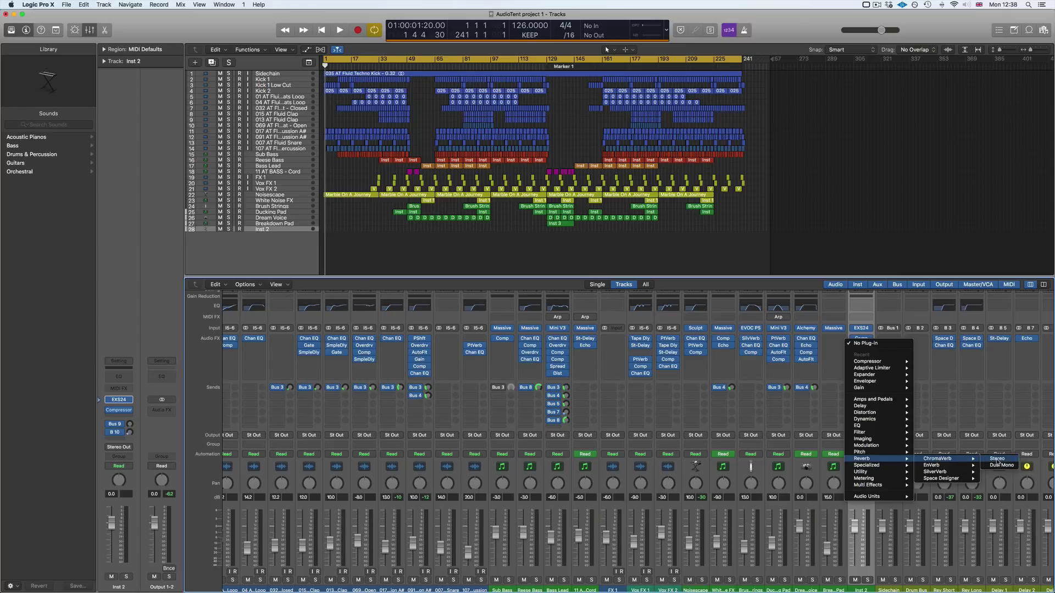
left_click(997, 460)
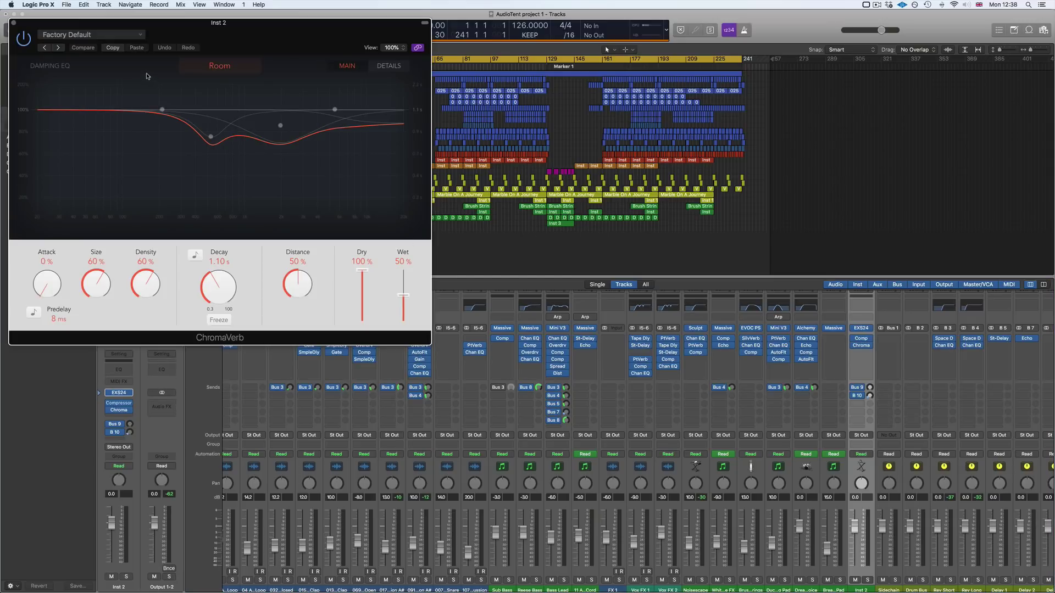
Step: Try the Airy room type in ChromaVerb, set it to Smooth Space and close the plug-in window
left_click(235, 67)
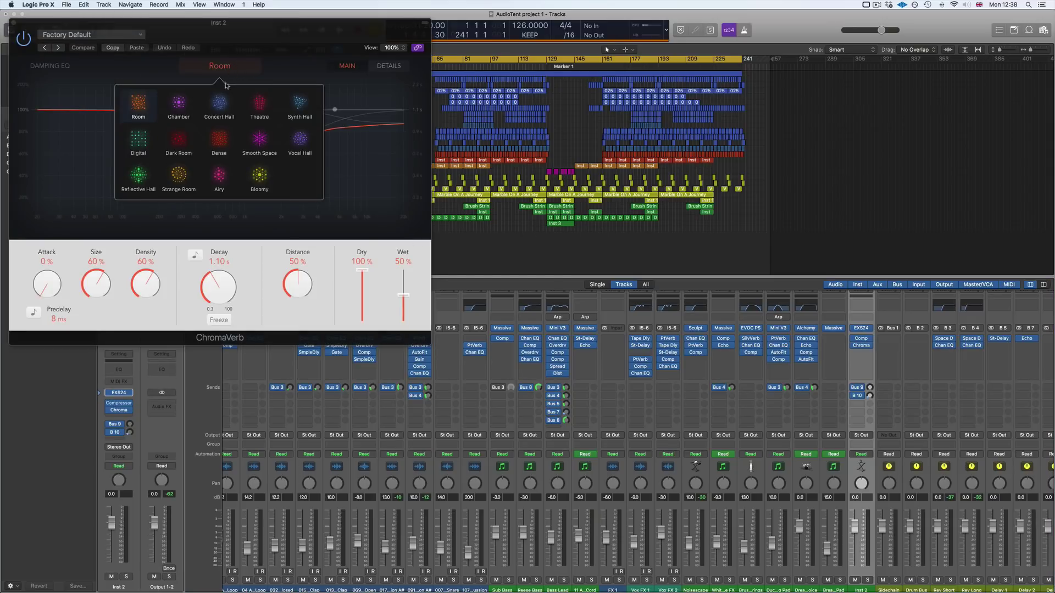
left_click(222, 179)
left_click(259, 147)
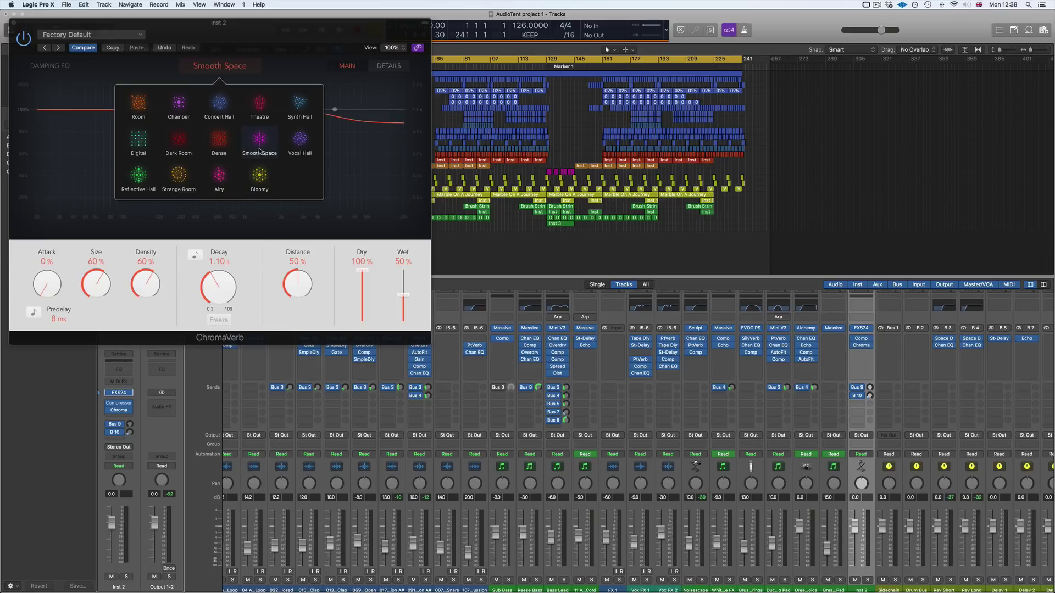
left_click(296, 72)
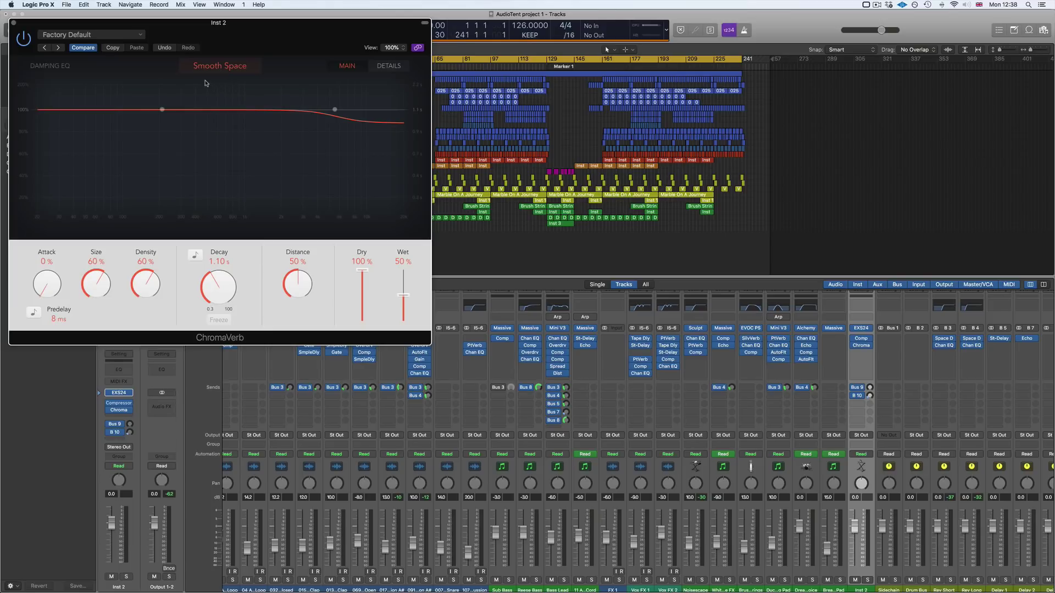
left_click_drag(177, 27, 325, 139)
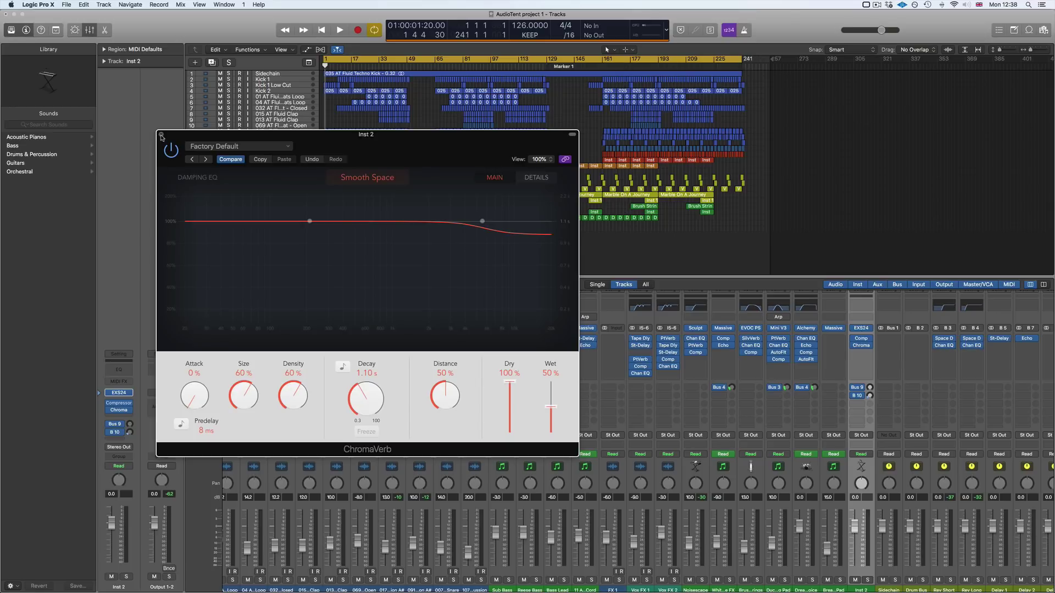
left_click(161, 135)
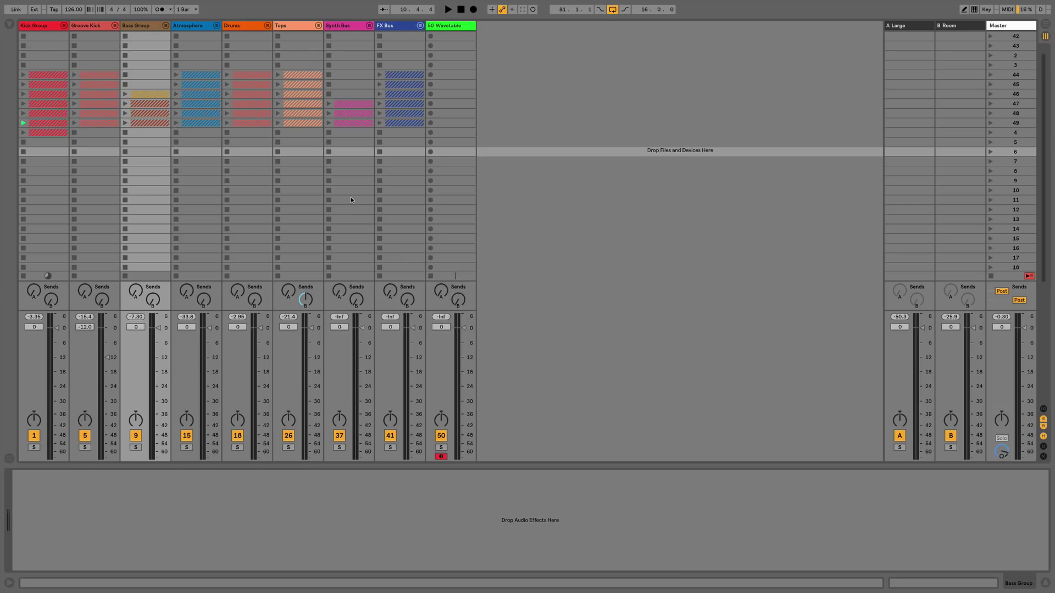
Step: Open a second window for the Titans set in Ableton Live
mouse_move(166, 4)
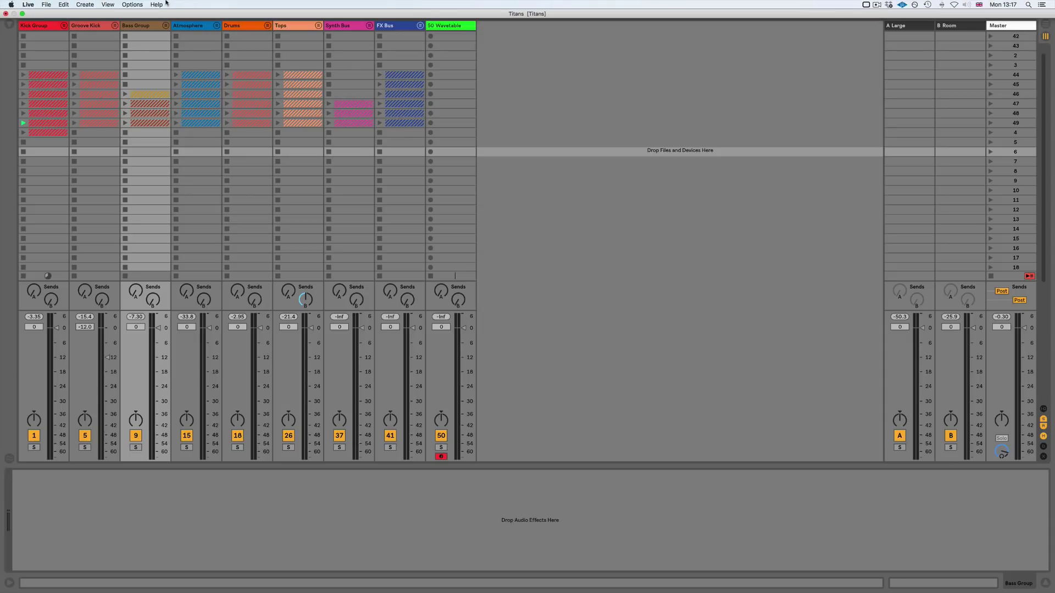
left_click(110, 4)
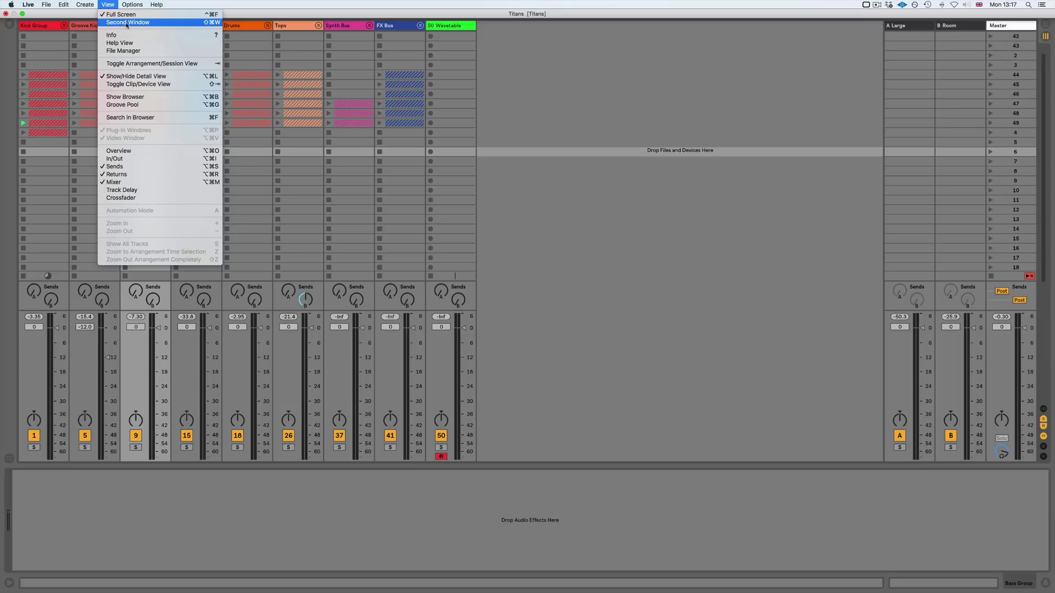
left_click(127, 22)
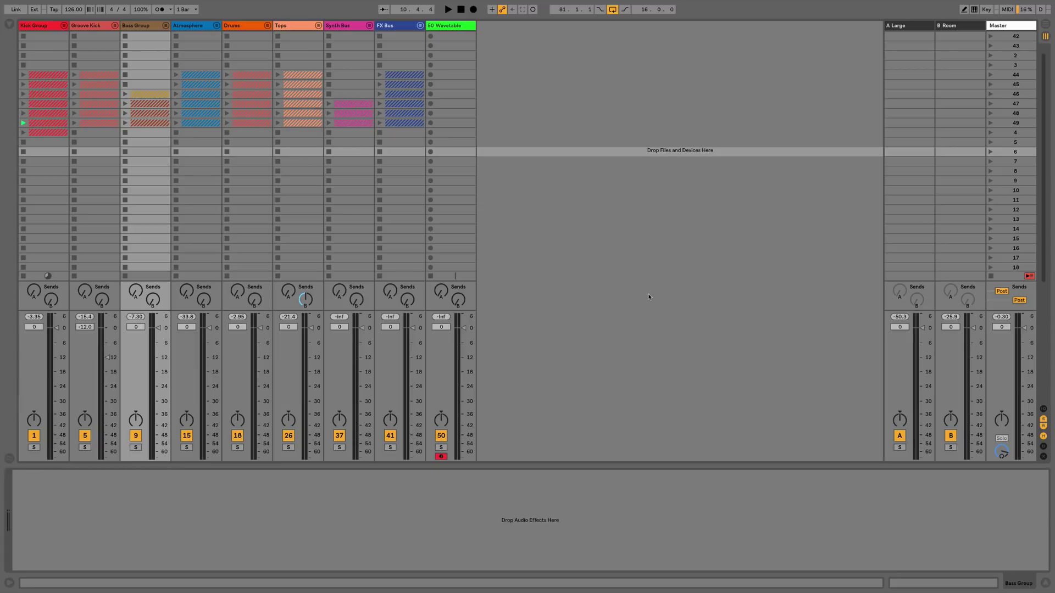
Step: Switch to Logic Pro X, open the Mixer in its own window and move it around over the Tracks area
key("super+Tab")
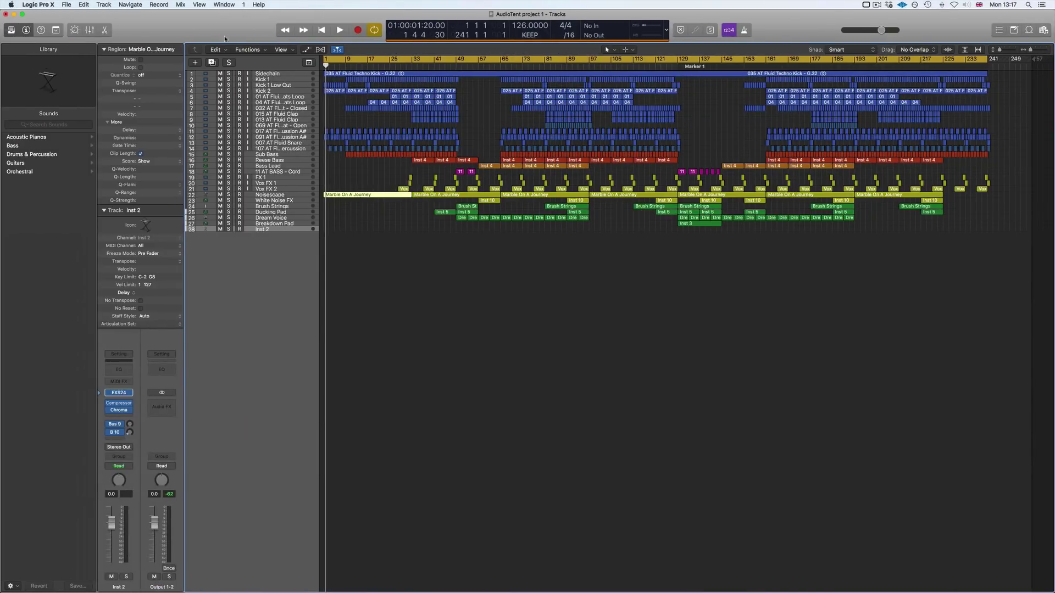
left_click(222, 5)
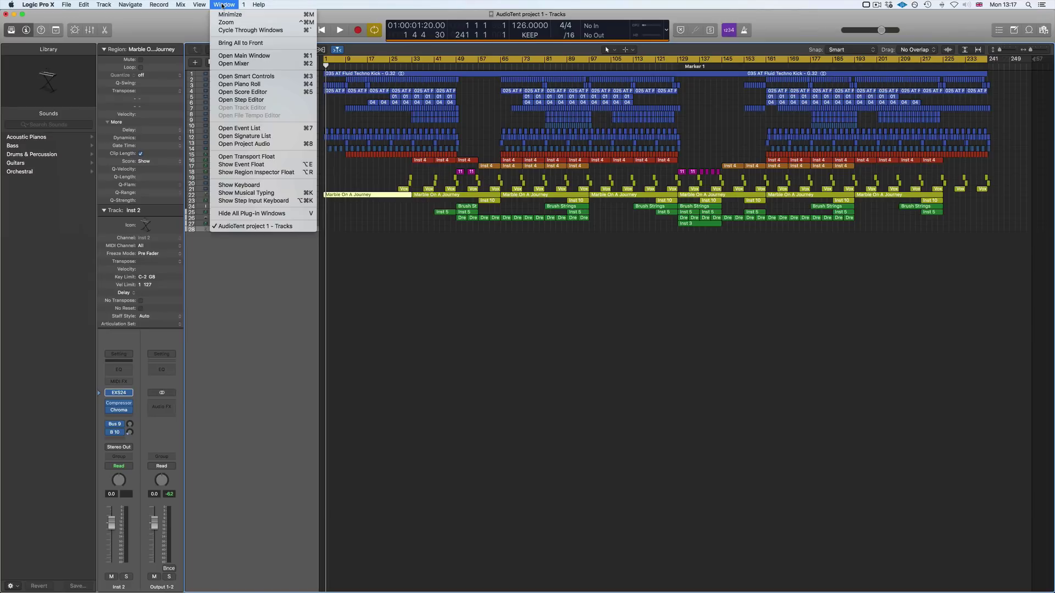
left_click(239, 64)
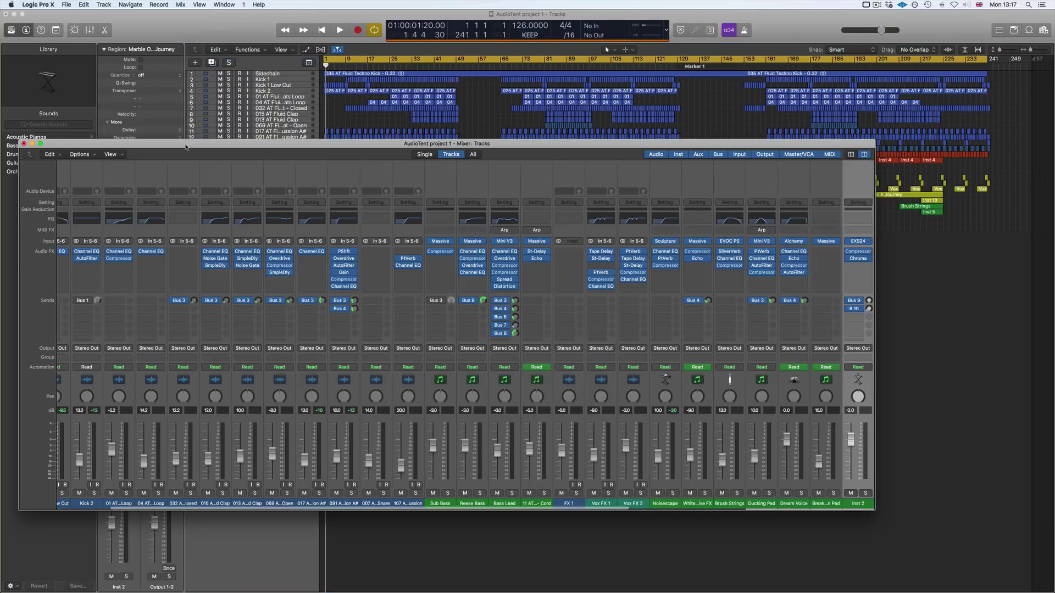
left_click_drag(187, 145, 262, 114)
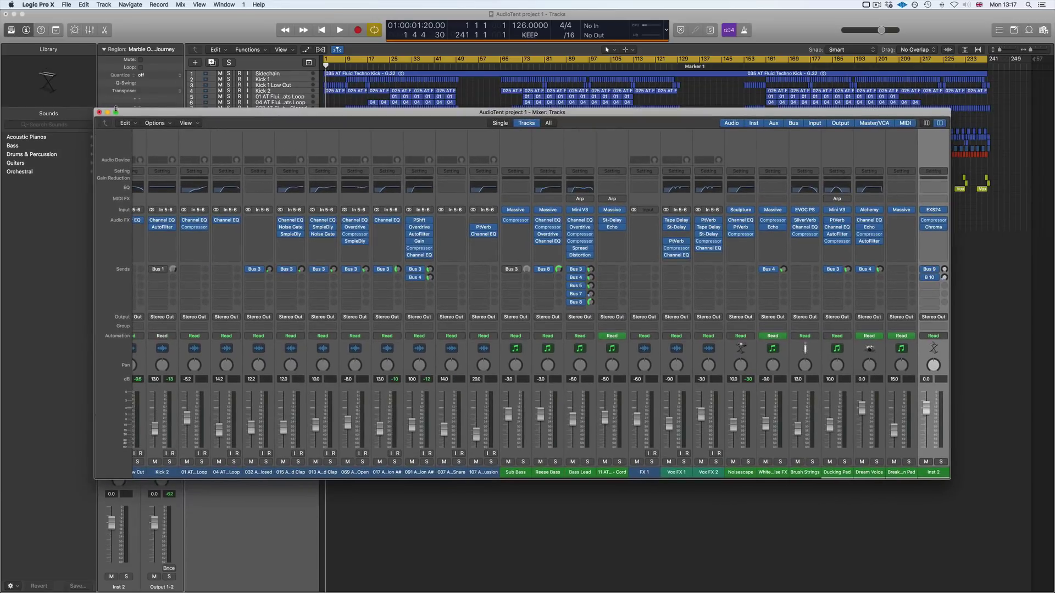
left_click_drag(132, 115, 197, 110)
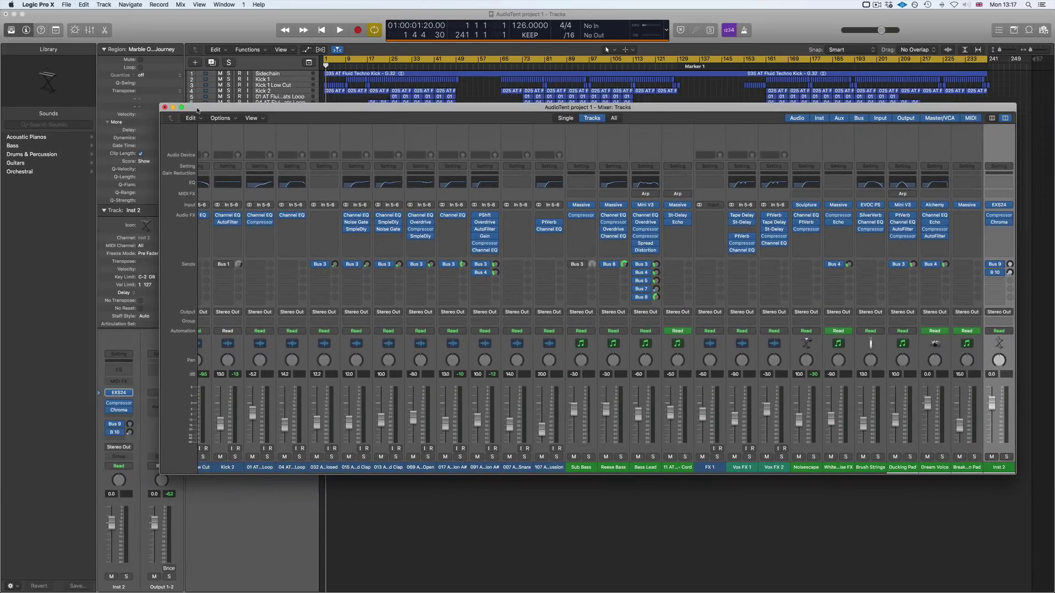
Step: Show the Piano Roll and the Smart Controls in separate floating windows
key("super+4")
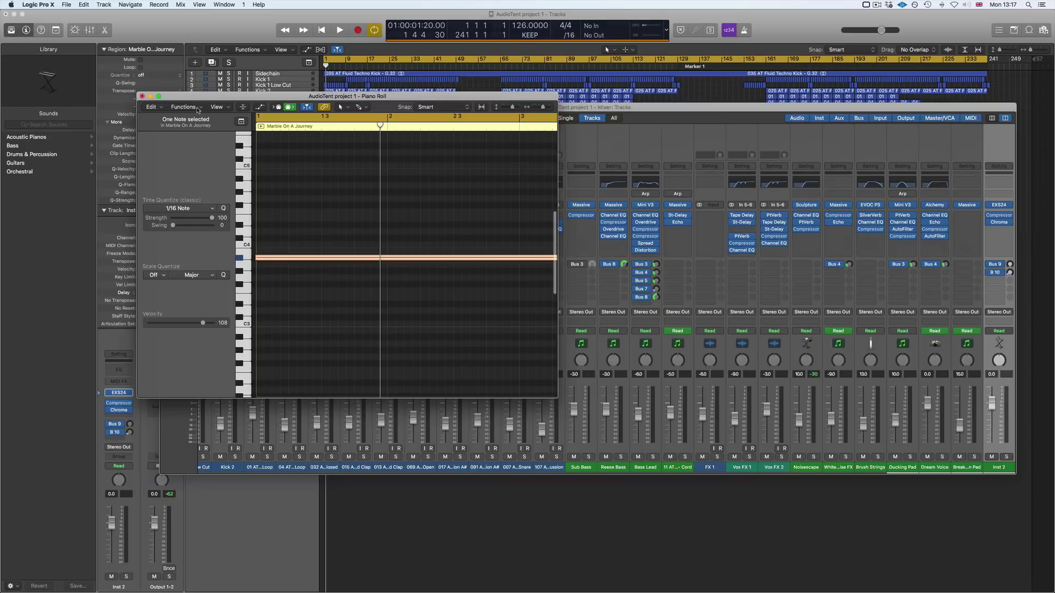
key("super+3")
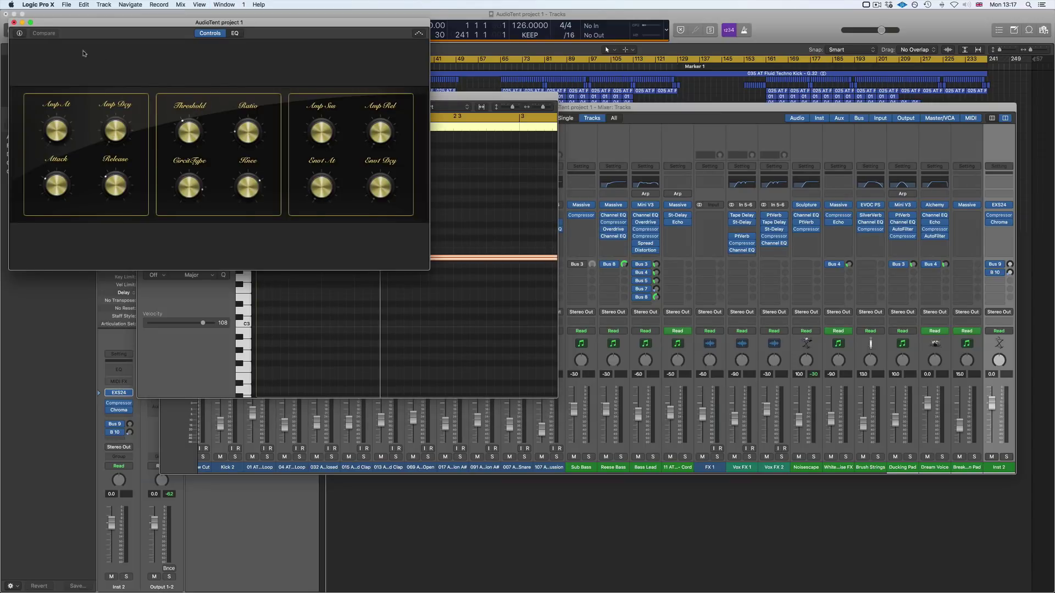
left_click_drag(50, 24, 82, 27)
Step: Close the separate Smart Controls, Piano Roll and Mixer windows
left_click(47, 25)
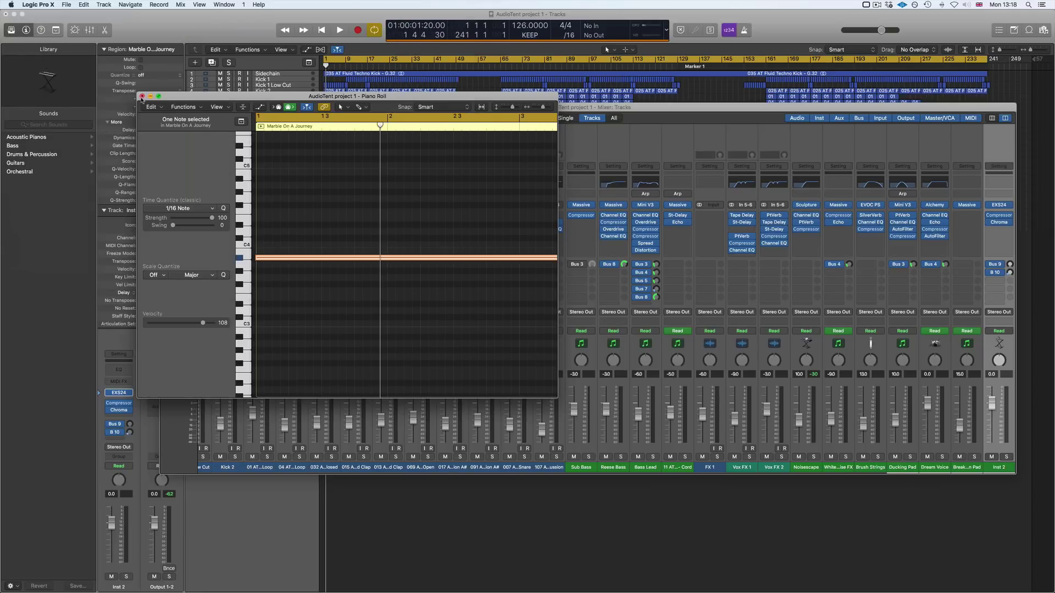
left_click(141, 96)
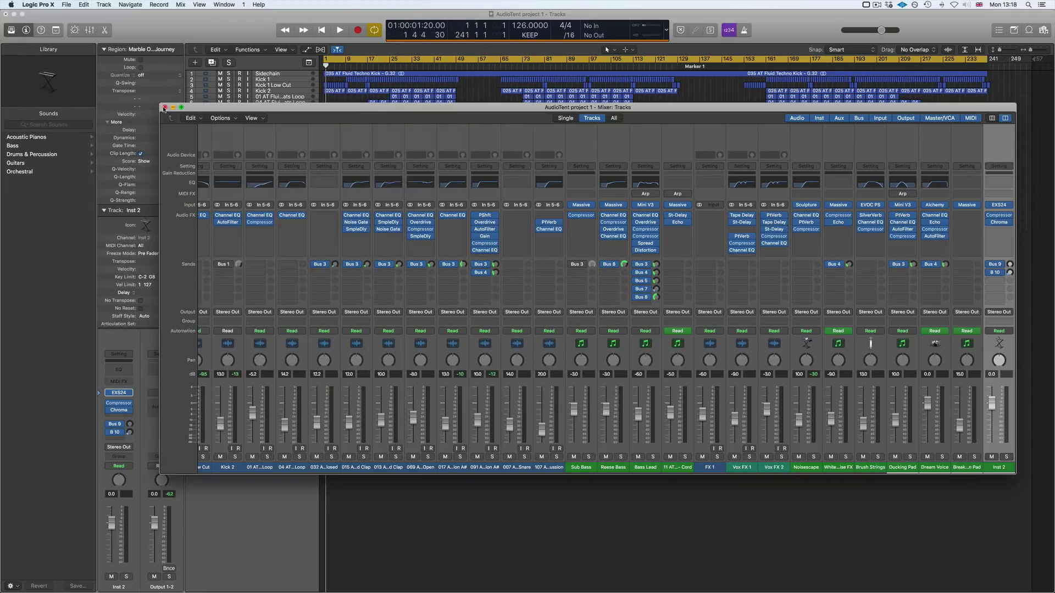
left_click(164, 107)
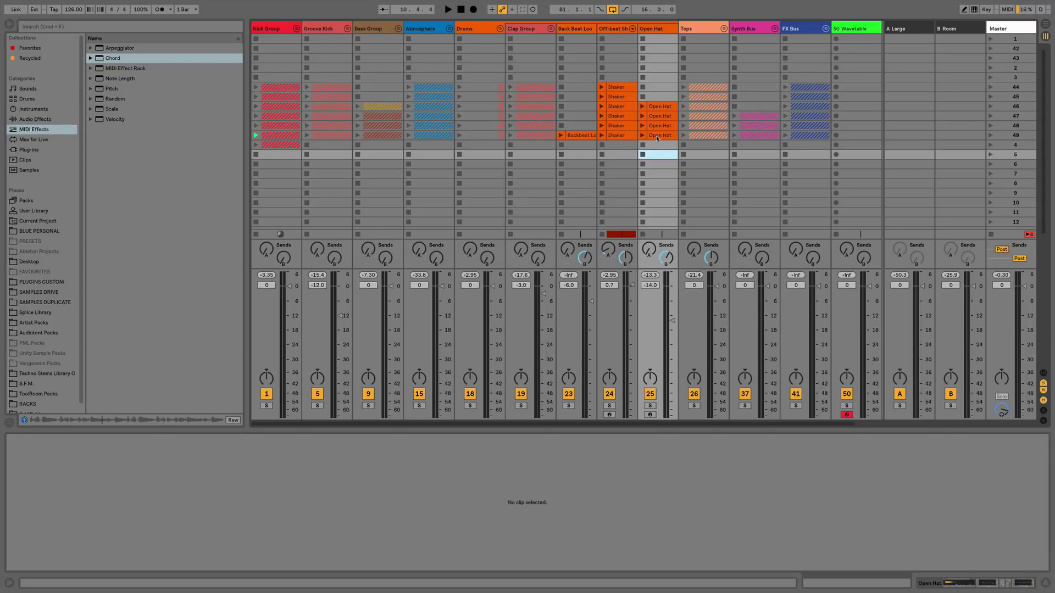
Step: Open the scene 49 Open Hat clip in the note editor and unfold it to show the full range of keys
left_click(657, 136)
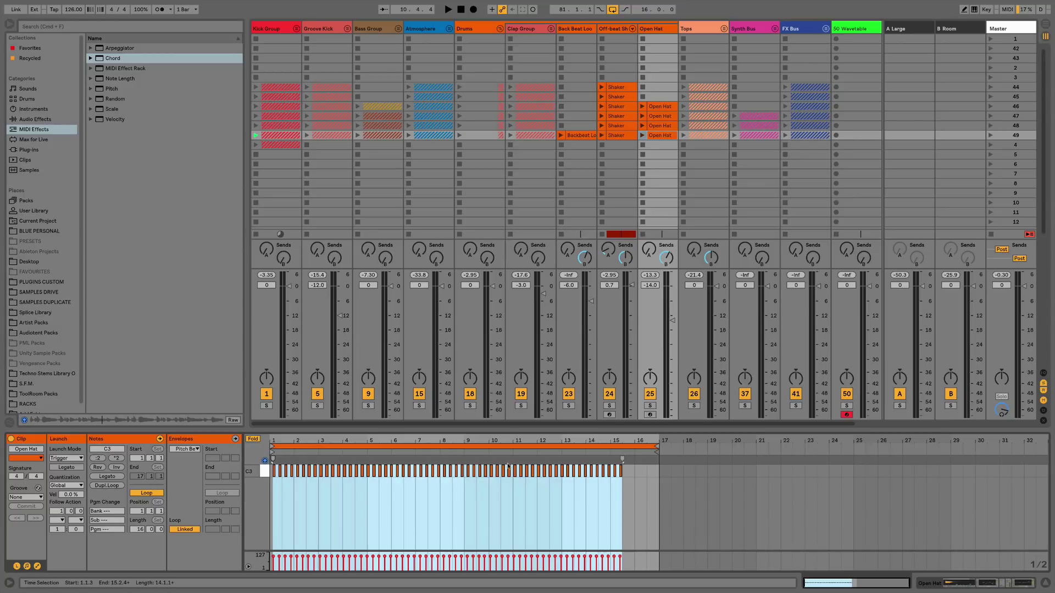
left_click(472, 488)
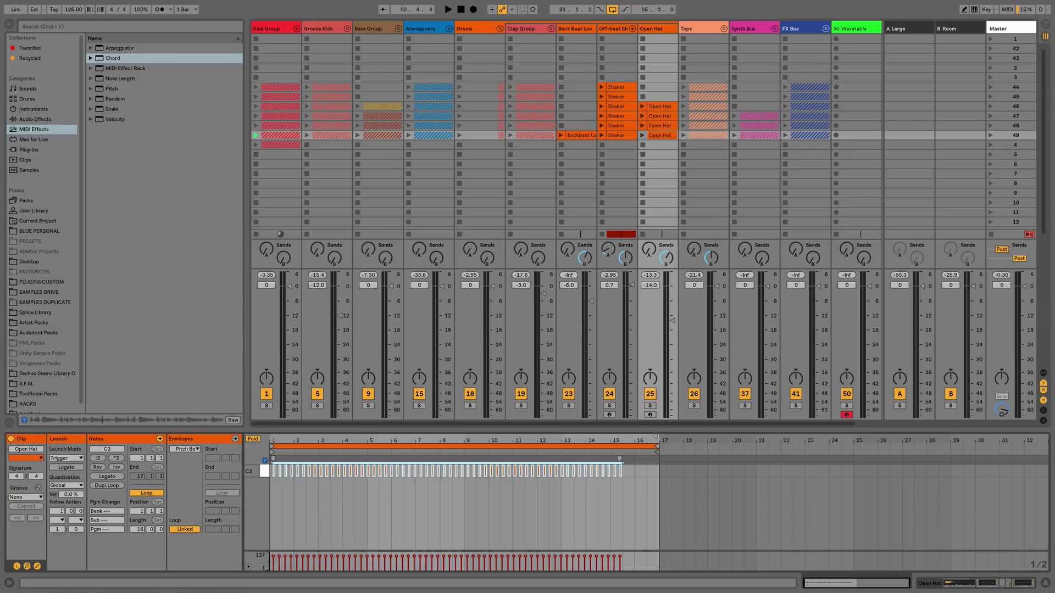
mouse_move(620, 458)
left_mouse_down()
mouse_move(513, 459)
mouse_move(640, 459)
mouse_move(330, 459)
mouse_move(535, 446)
mouse_move(1044, 462)
mouse_move(956, 471)
left_mouse_up()
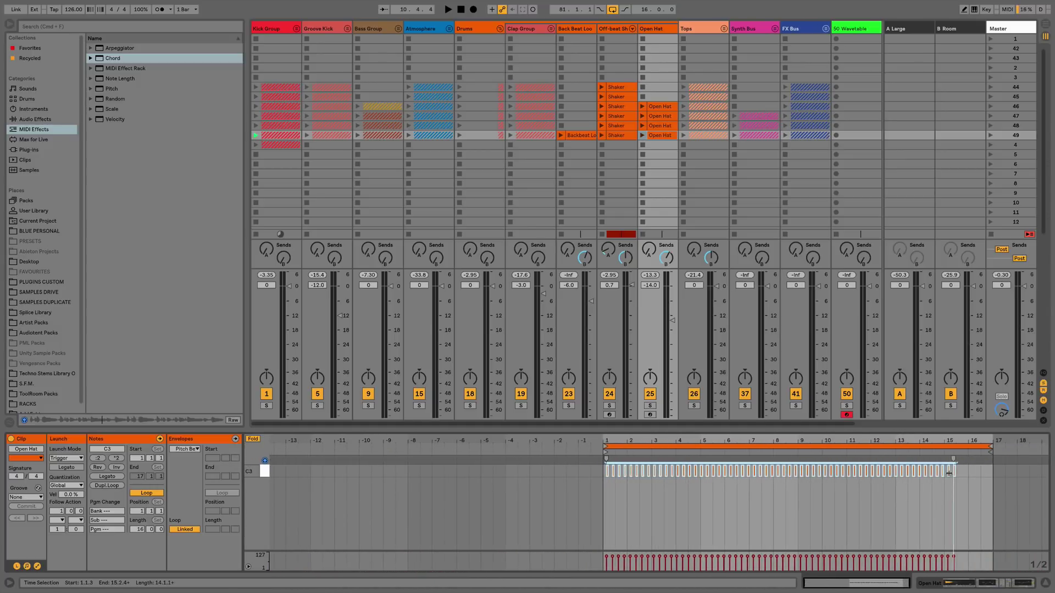
left_click(250, 439)
scroll(603, 471, "down", 1)
Step: Transpose the Open Hat notes from bars 1 to 7 down one octave to C2, and fold the note editor to used keys
left_click_drag(599, 481, 749, 515)
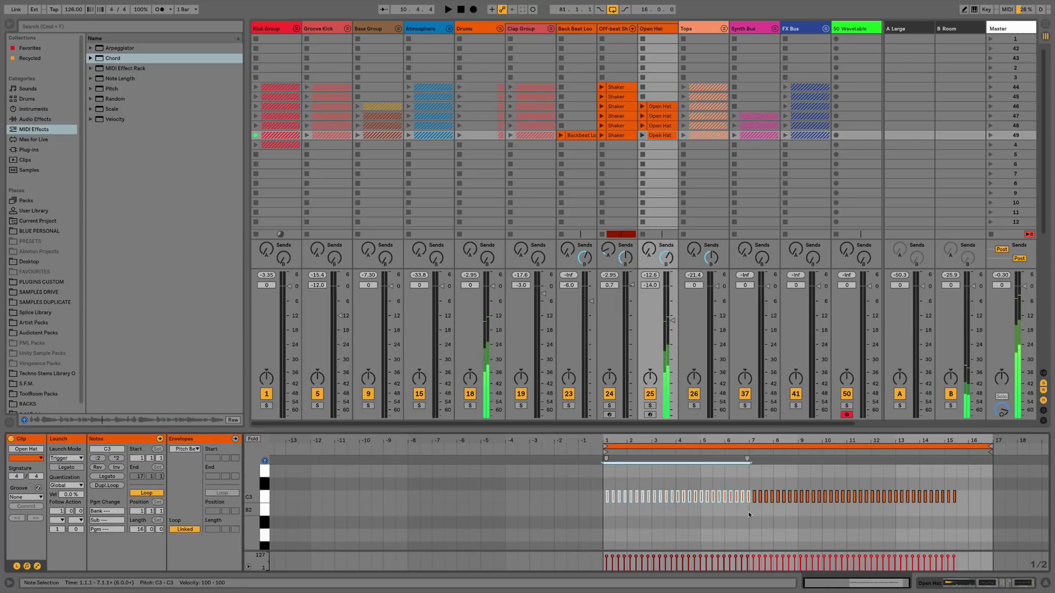
key("shift+Down")
scroll(667, 529, "up", 4)
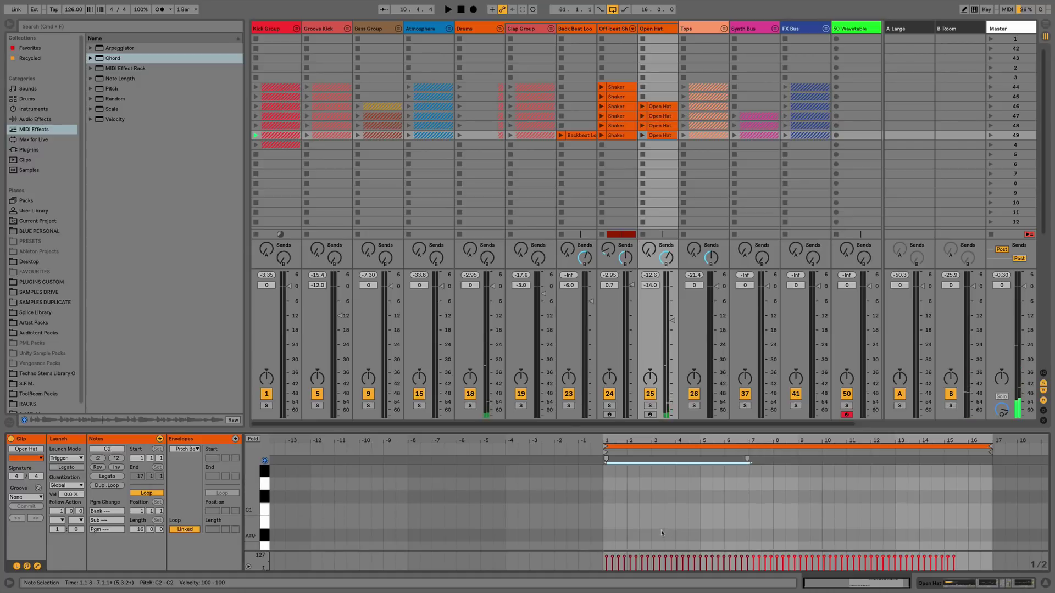
left_click(251, 438)
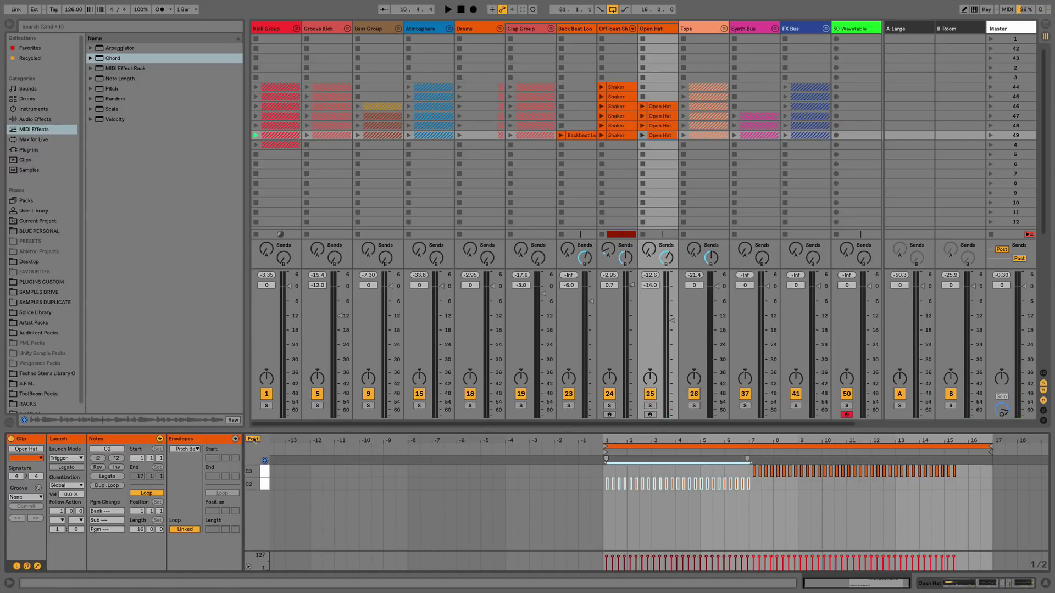
Step: Try reversing, inverting and applying Legato to all notes in the Open Hat clip, and undo the last change
left_click(706, 516)
key("super+a")
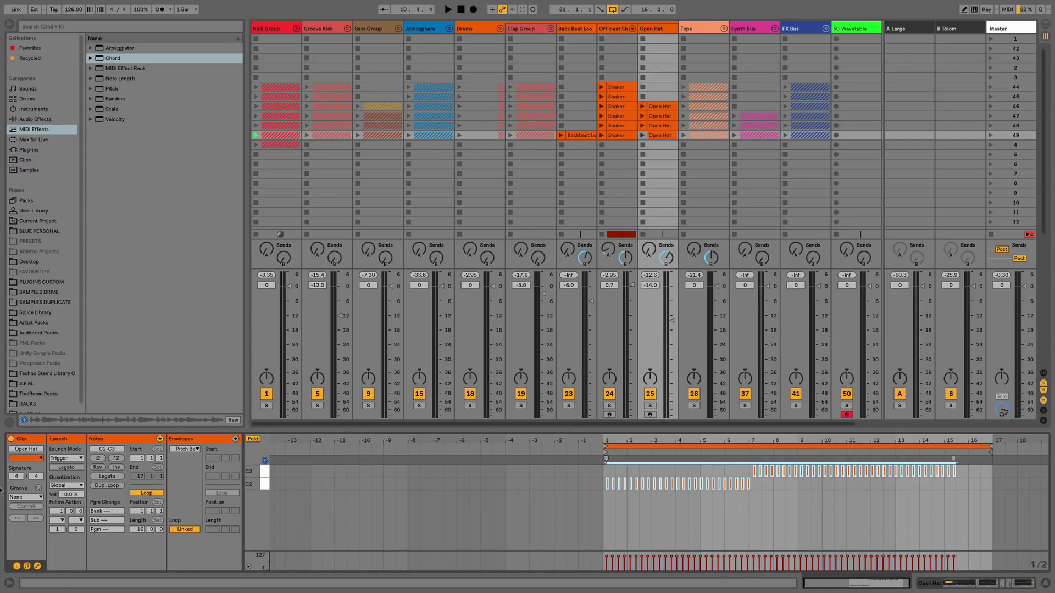
left_click(98, 467)
left_click(117, 468)
left_click(98, 468)
left_click(97, 467)
left_click(99, 478)
key("super+z")
Step: Browse grooves for the Open Hat clip and expand the MPC folder under Swing and Groove in the Core Library
left_click(37, 488)
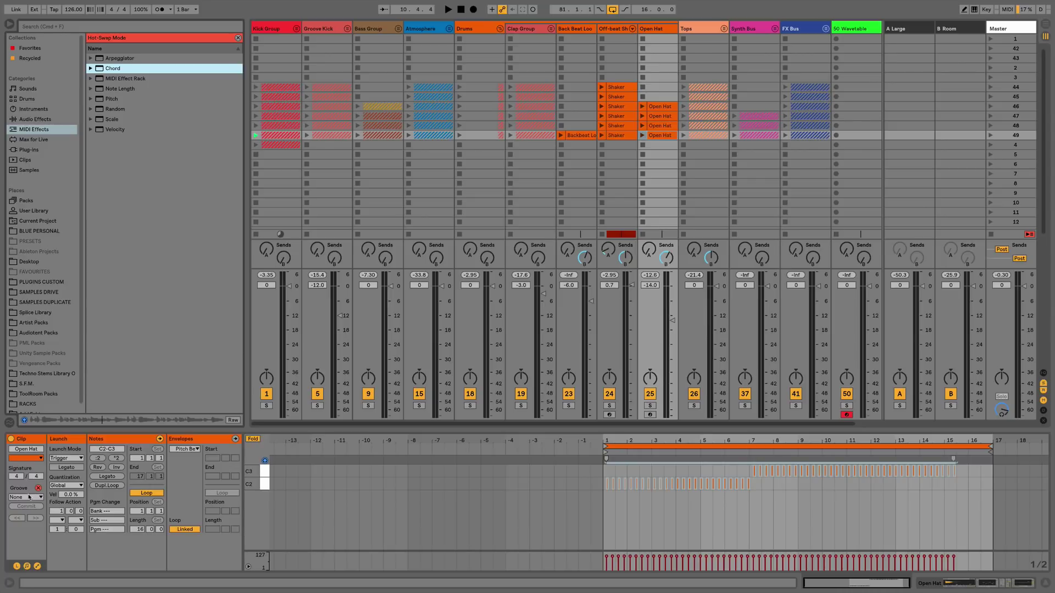
left_click(21, 497)
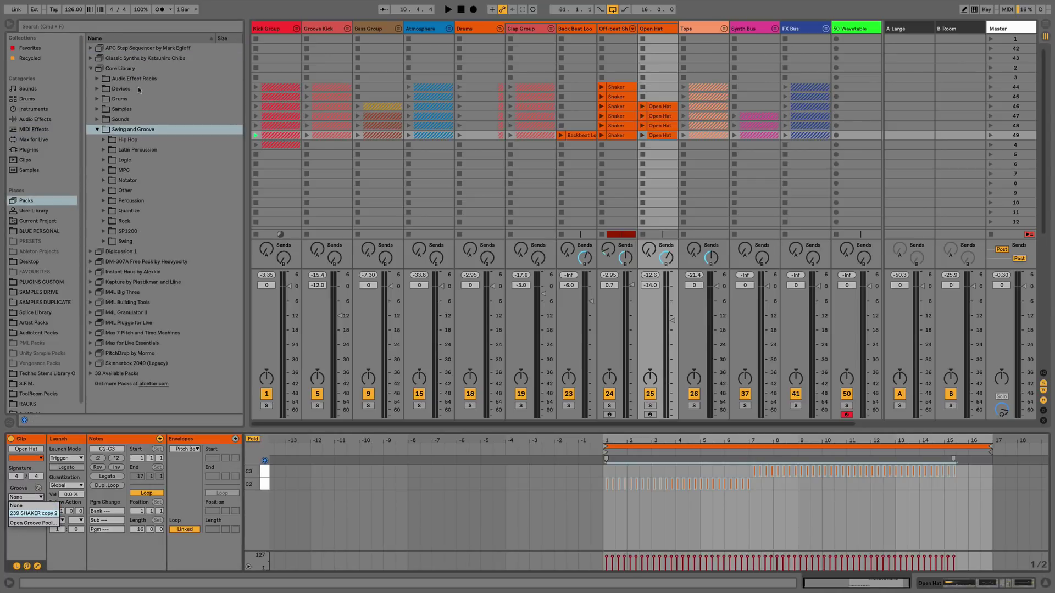
left_click(101, 174)
left_click(104, 170)
Step: Preview several MPC 8 Swing grooves, including Swing-54, Swing-71 and Swing-69
left_click(130, 199)
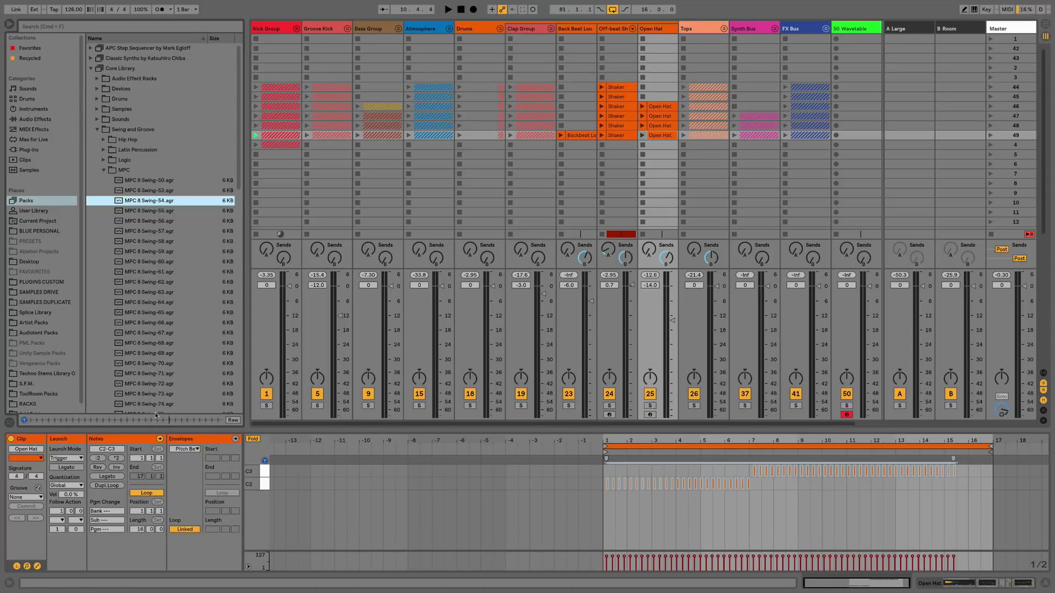
left_click(146, 333)
left_click(149, 375)
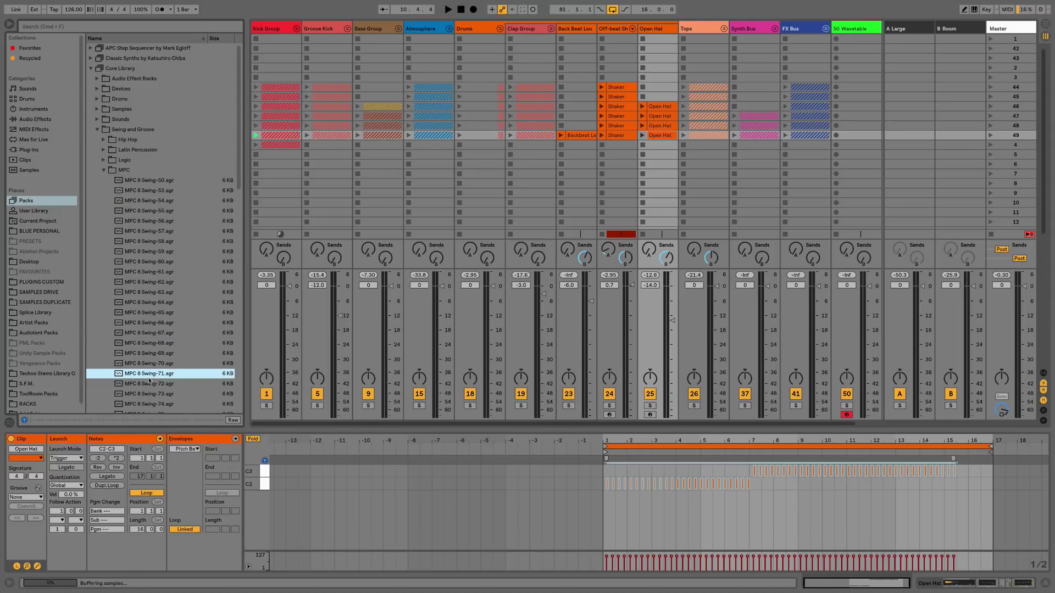
left_click(152, 313)
left_click(147, 355)
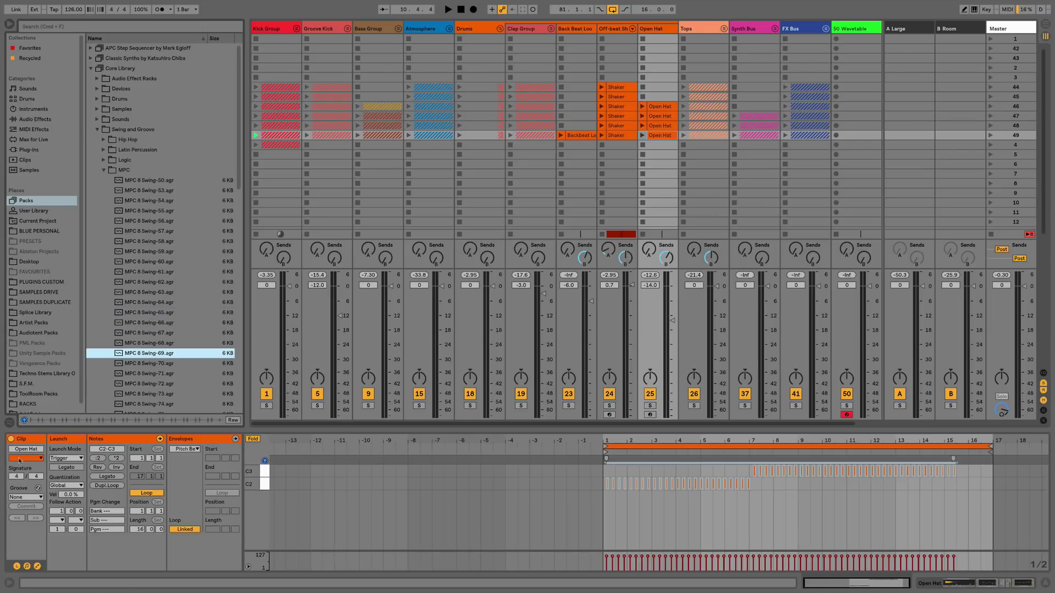
left_click(41, 442)
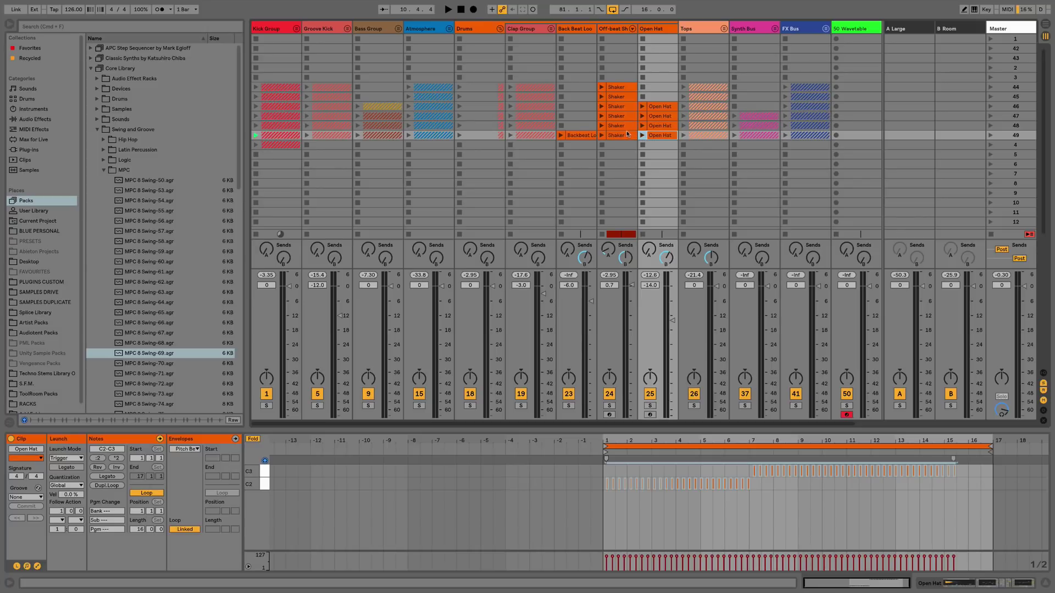
Step: Show the tracks inside the Synth Bus group and open the scene 49 Organ clip on the Operator Organ track
scroll(666, 103, "right", 2)
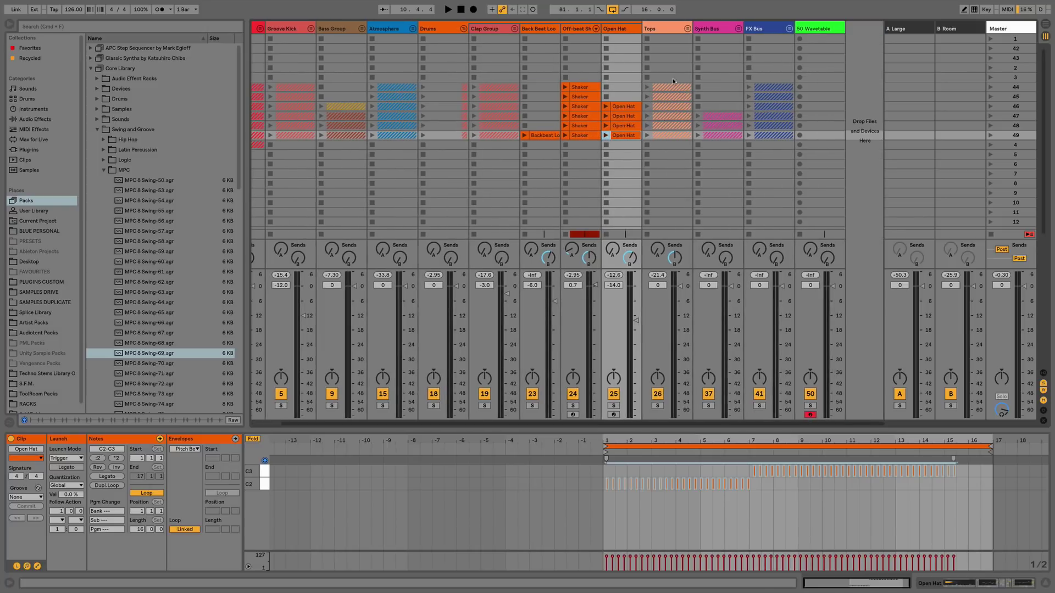
scroll(684, 31, "right", 2)
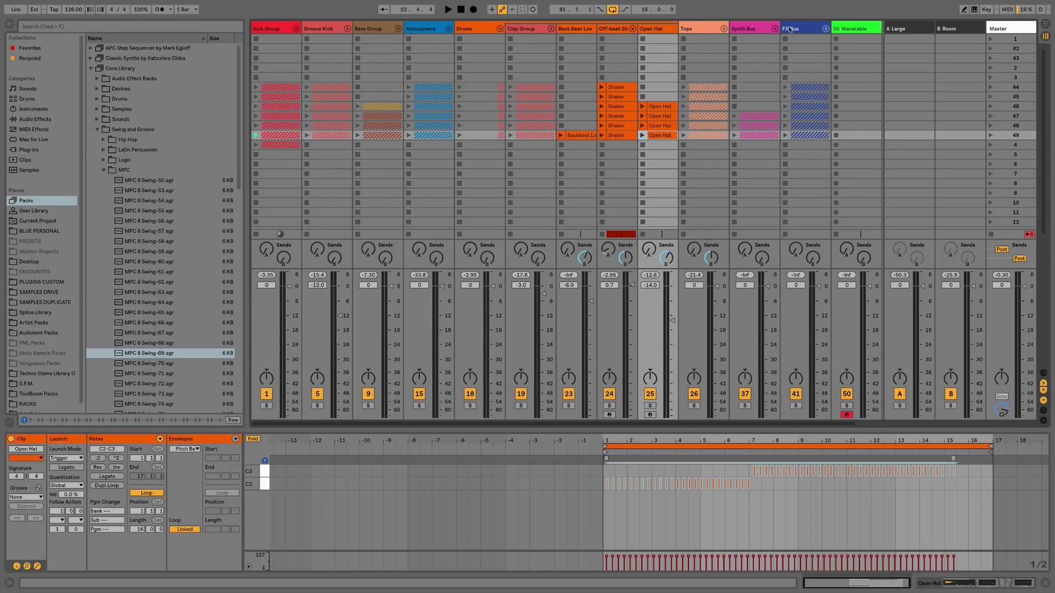
scroll(664, 146, "right", 2)
left_click(668, 137)
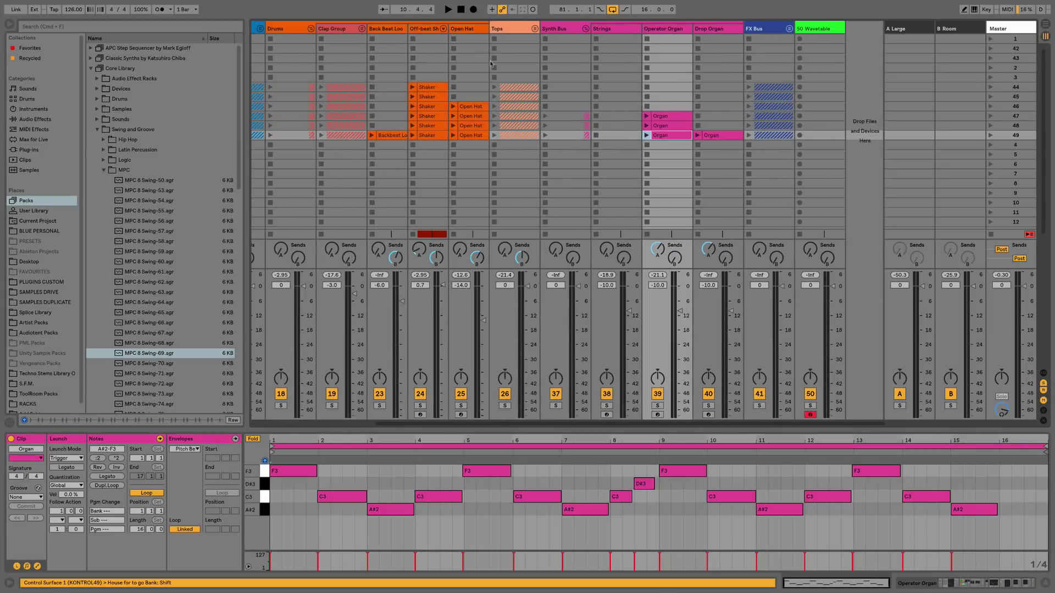
Step: Colour the scene 49 Open Hat clip turquoise and show it together with the Shaker clip for multi-clip editing
left_click(422, 135)
left_click(470, 136)
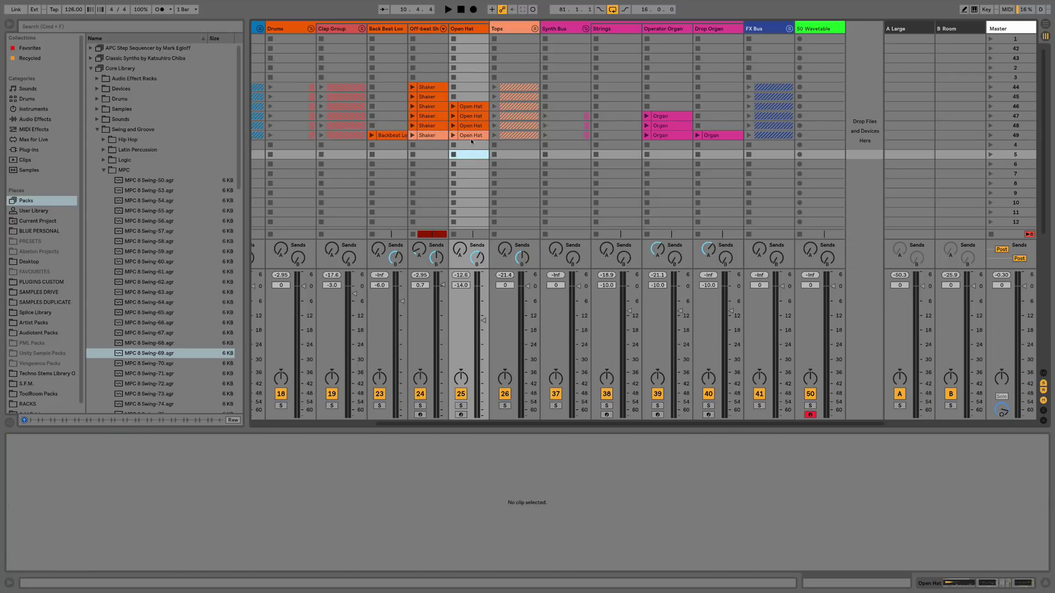
right_click(473, 138)
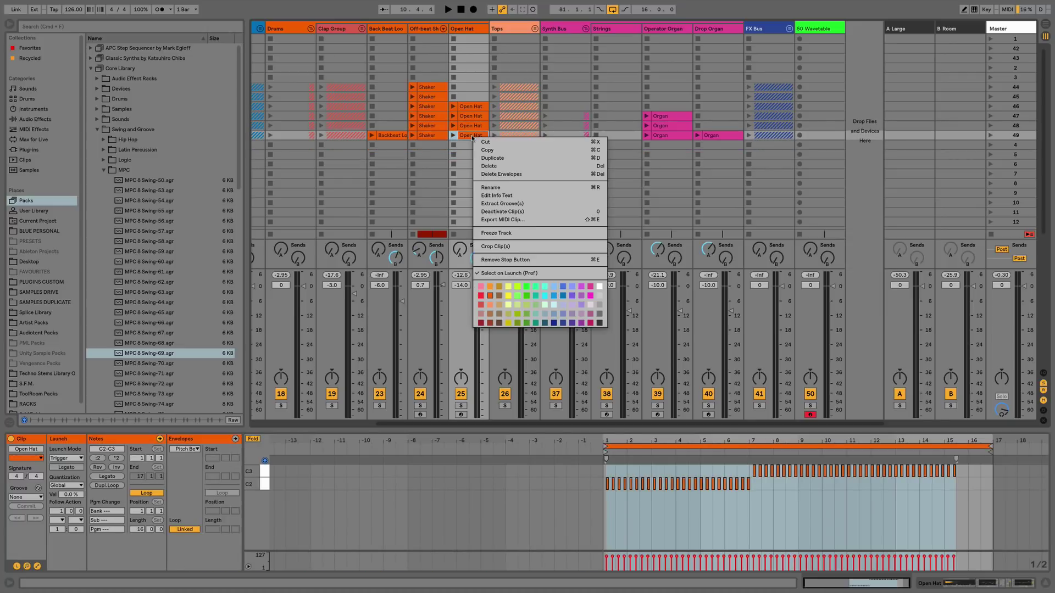
left_click(545, 287)
left_click(426, 136, "shift")
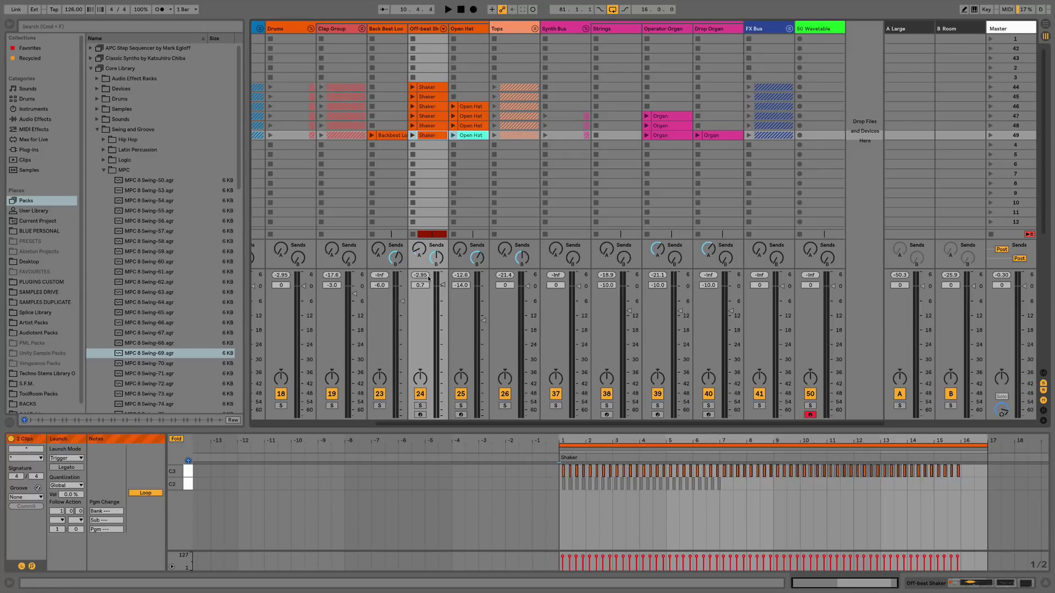
Step: Switch to Logic Pro X, show the Ducking Pad and Dream Voice regions at bar 49 together in the Piano Roll, and select notes from both
key("super+Tab")
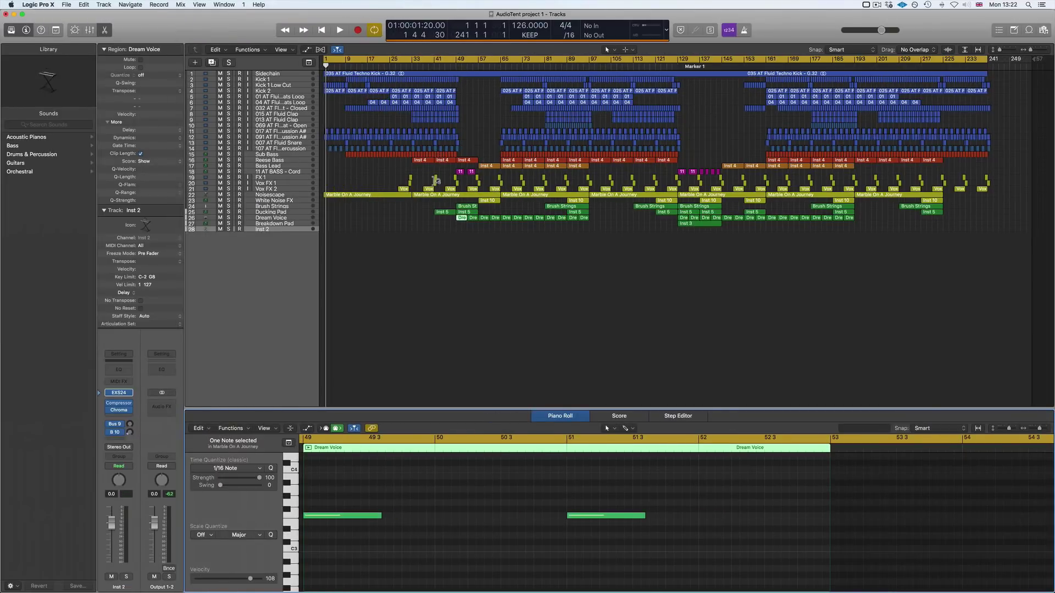
left_click(462, 213, "shift")
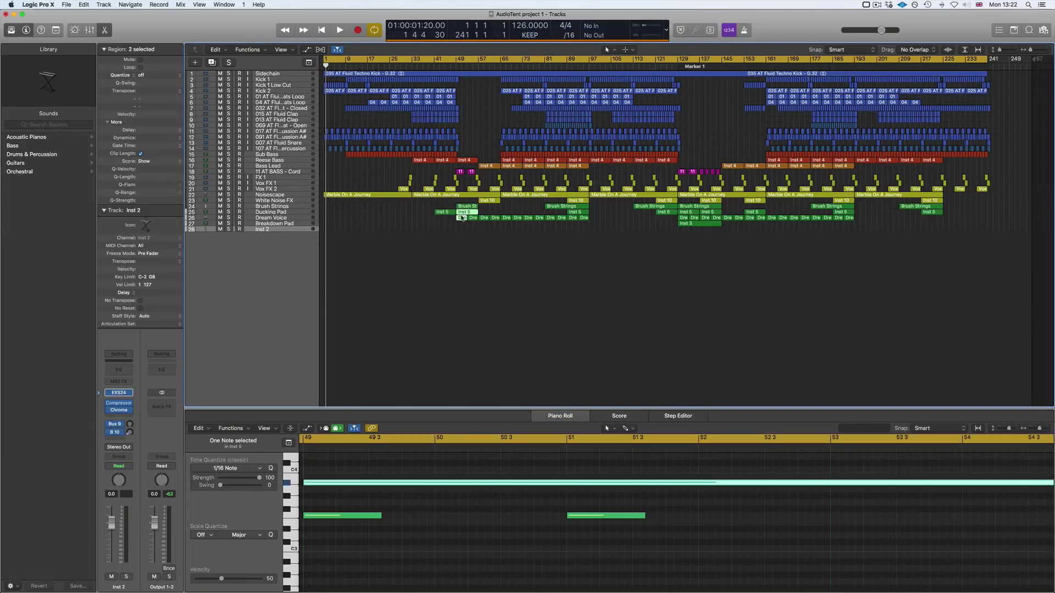
left_click(372, 515)
left_click(371, 483)
left_click(589, 516)
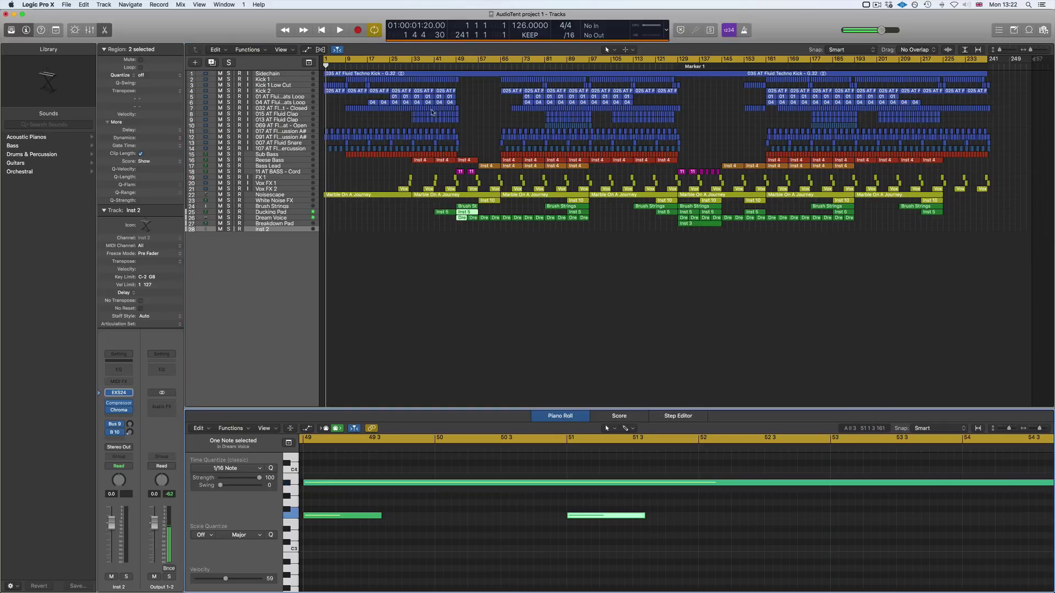
Step: Select only the Dream Voice region at bar 49 and examine its region Quantize values and the Piano Roll's Time Quantize values
left_click(461, 218)
left_click(462, 219)
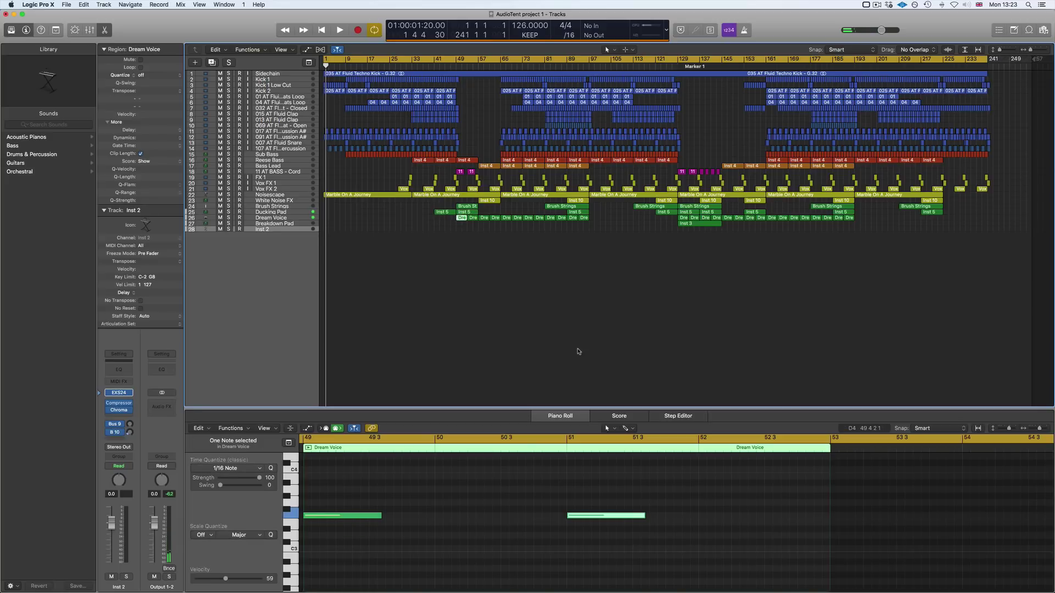
left_click(465, 213)
left_click(464, 218)
left_click(141, 76)
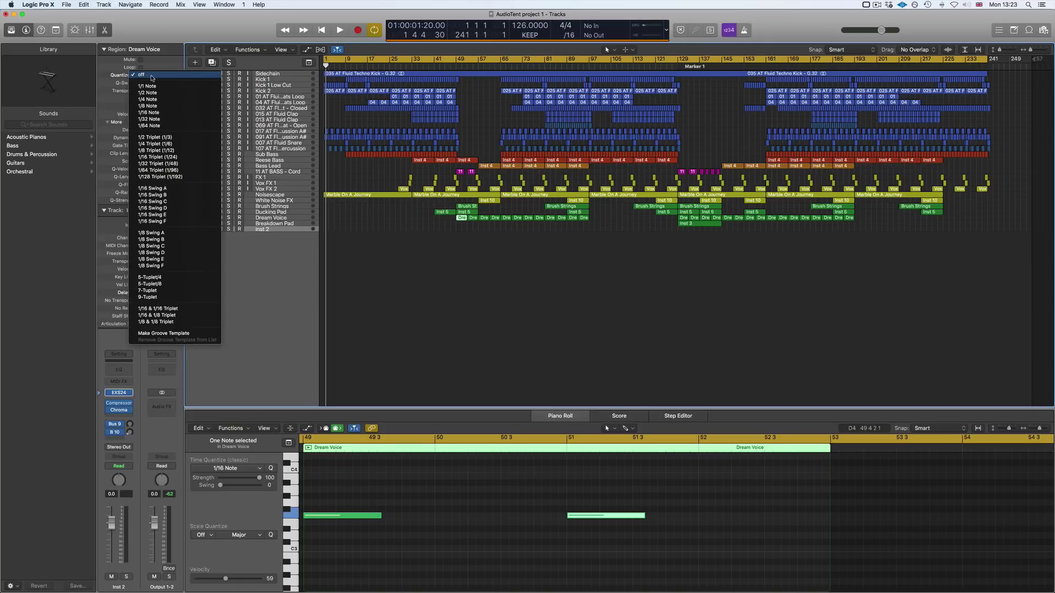
key("Escape")
left_click(231, 468)
key("Escape")
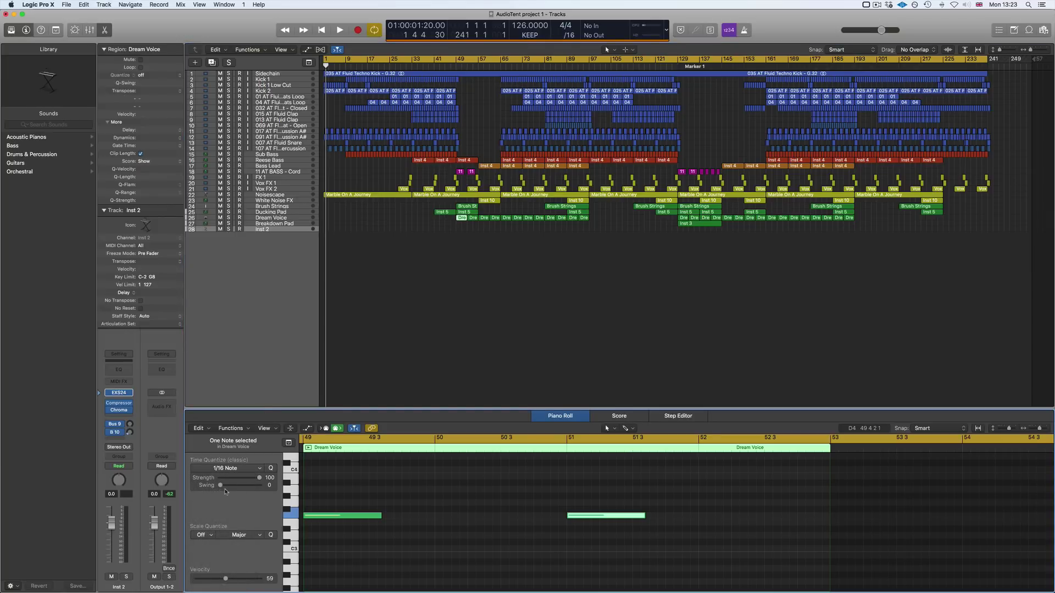
Step: Examine the MIDI effect plug-ins available for the Inst 2 channel strip, leaving the slot empty
scroll(510, 497, "left", 2)
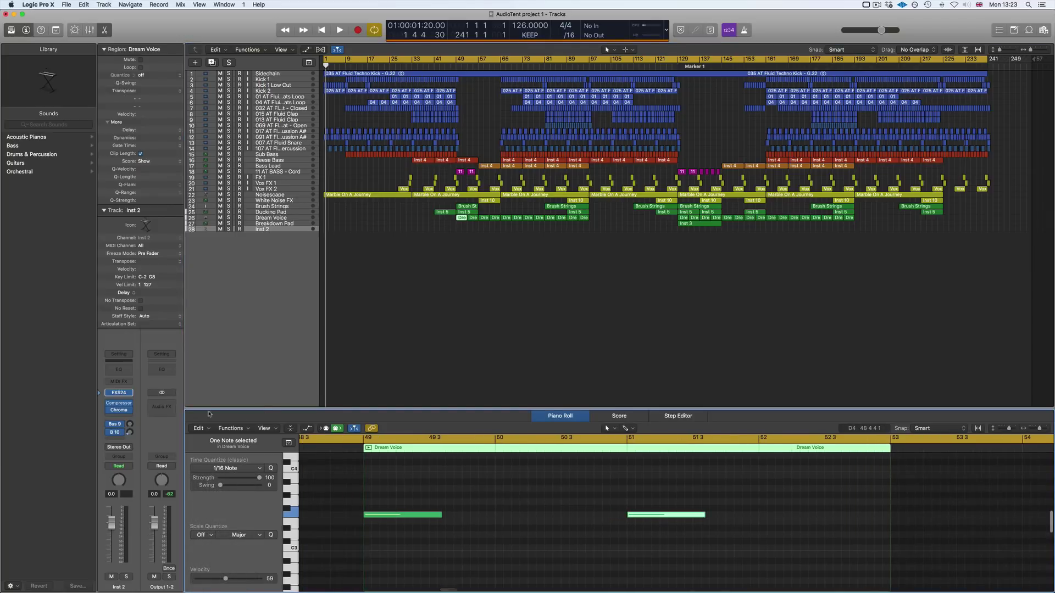
left_click(122, 379)
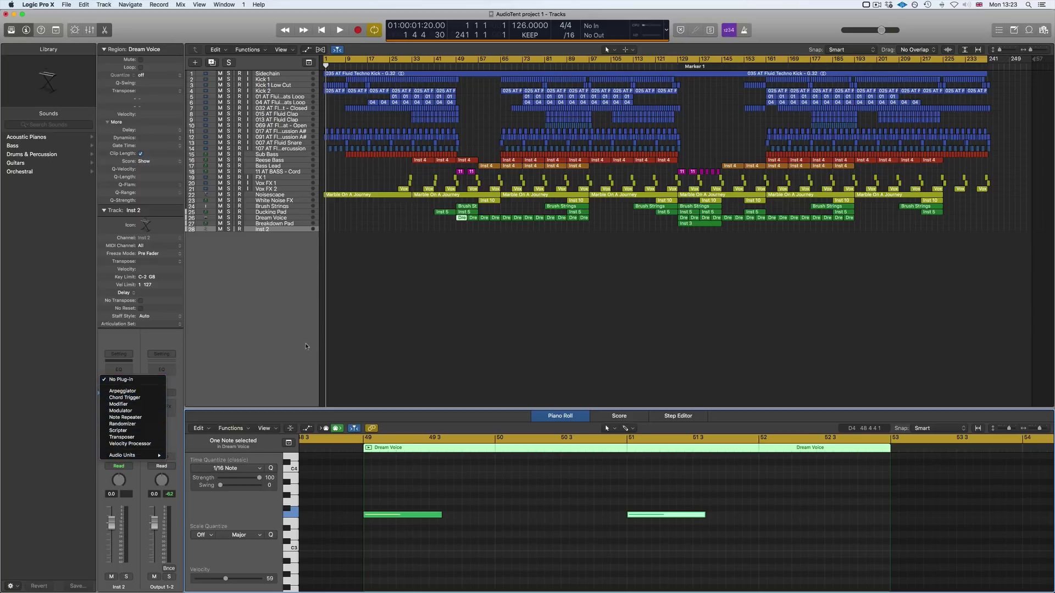
left_click(263, 341)
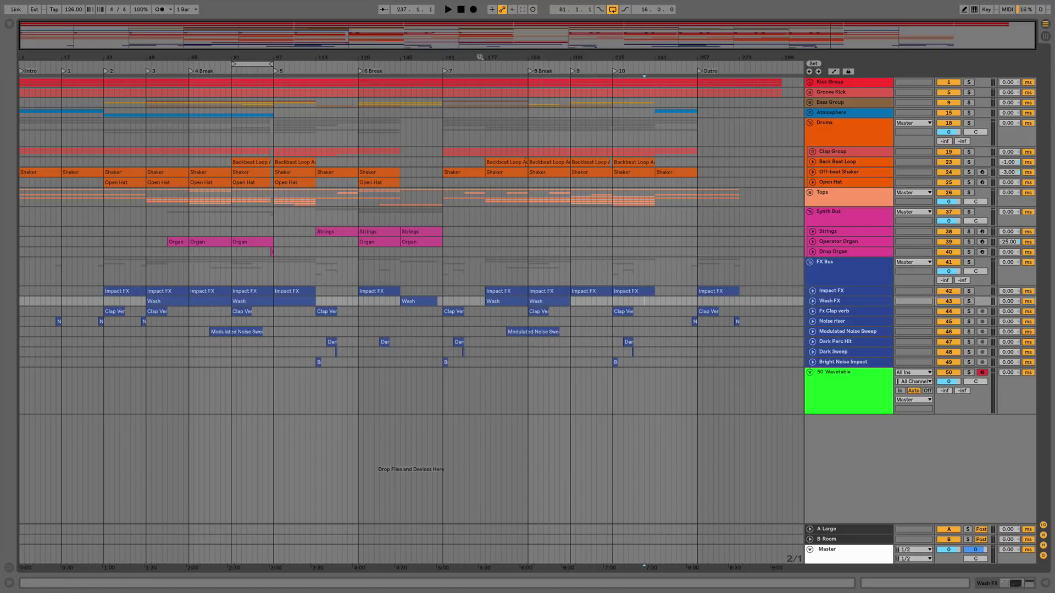
Step: Examine the editing commands for the Shaker clip at bar 161 and Live's grid, draw and MIDI options
mouse_move(471, 55)
left_mouse_down()
mouse_move(469, 80)
mouse_move(469, 56)
left_mouse_up()
right_click(461, 172)
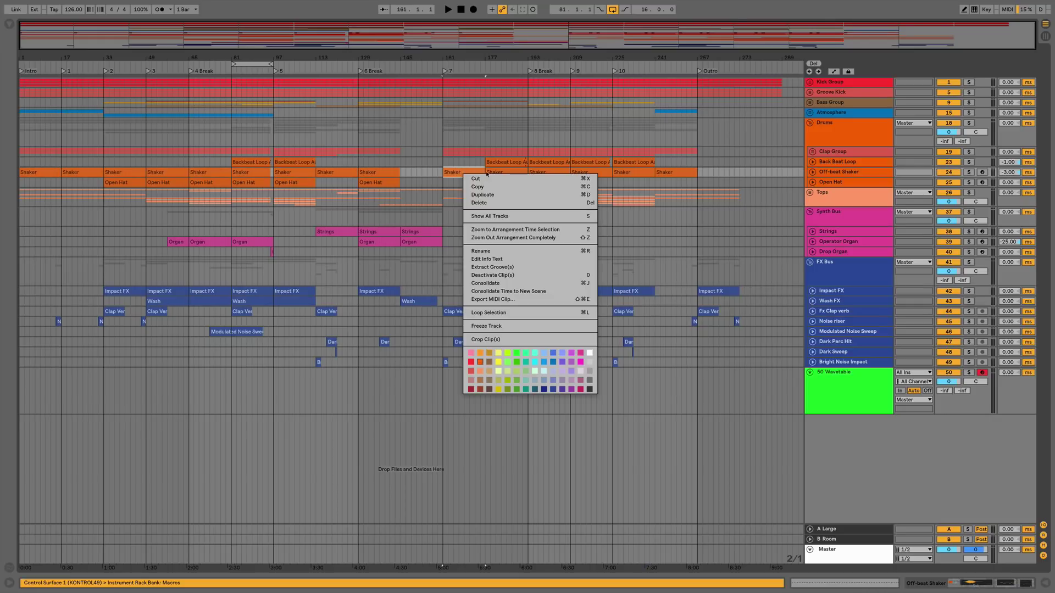
left_click(453, 179)
mouse_move(69, 3)
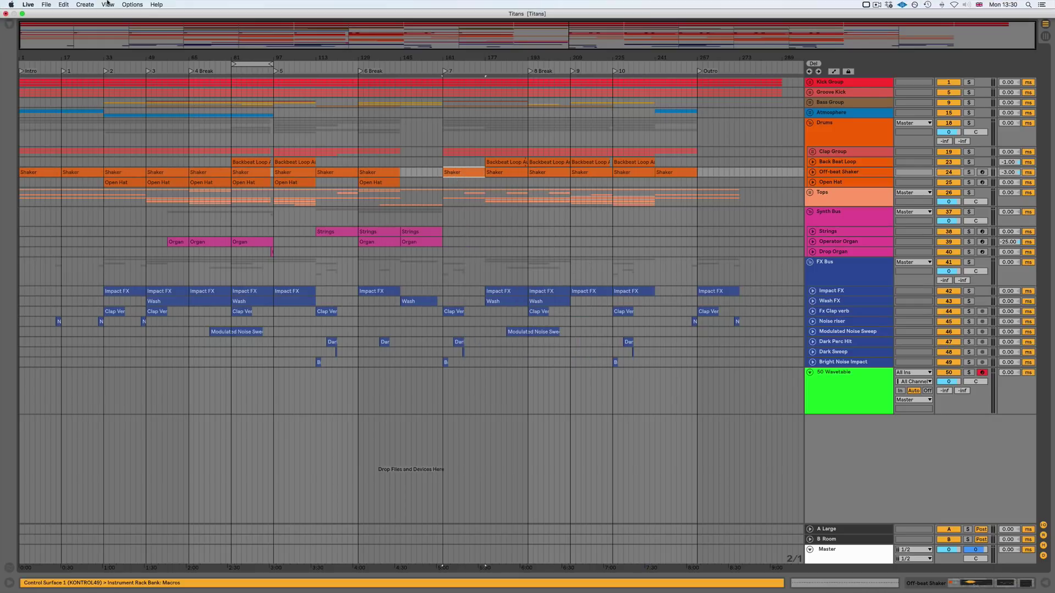
left_click(139, 5)
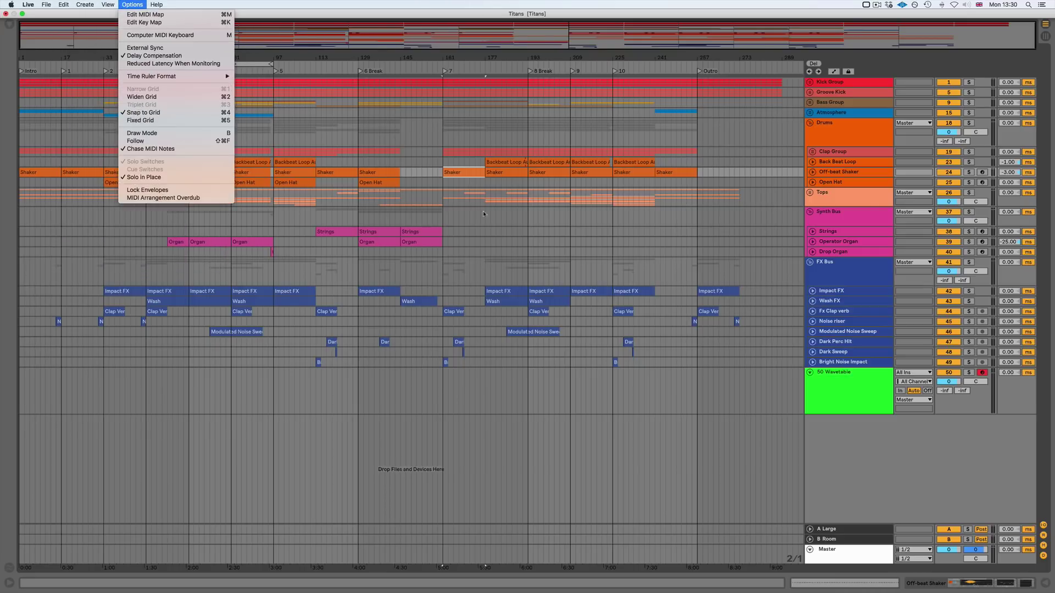
left_click(534, 250)
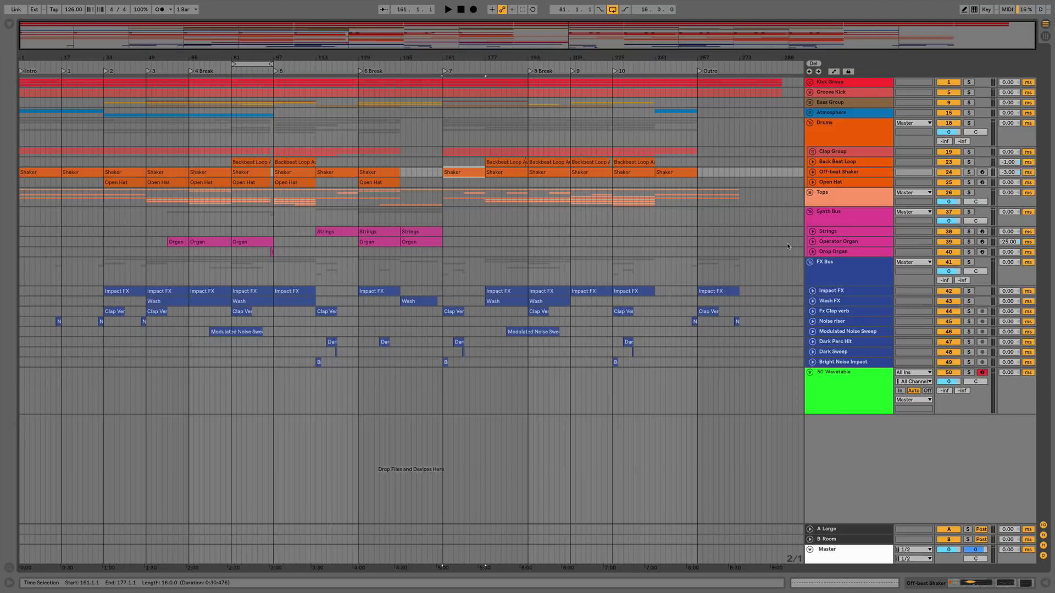
Step: Fold all the track groups in the Arrangement, and show and hide the automation lanes
left_click(811, 192, "alt")
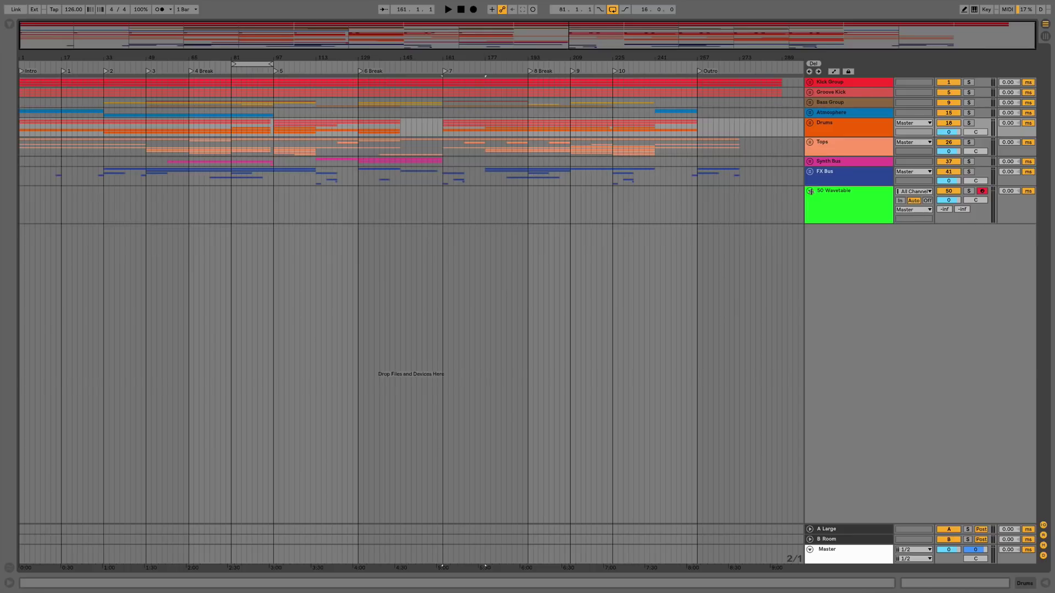
key("a")
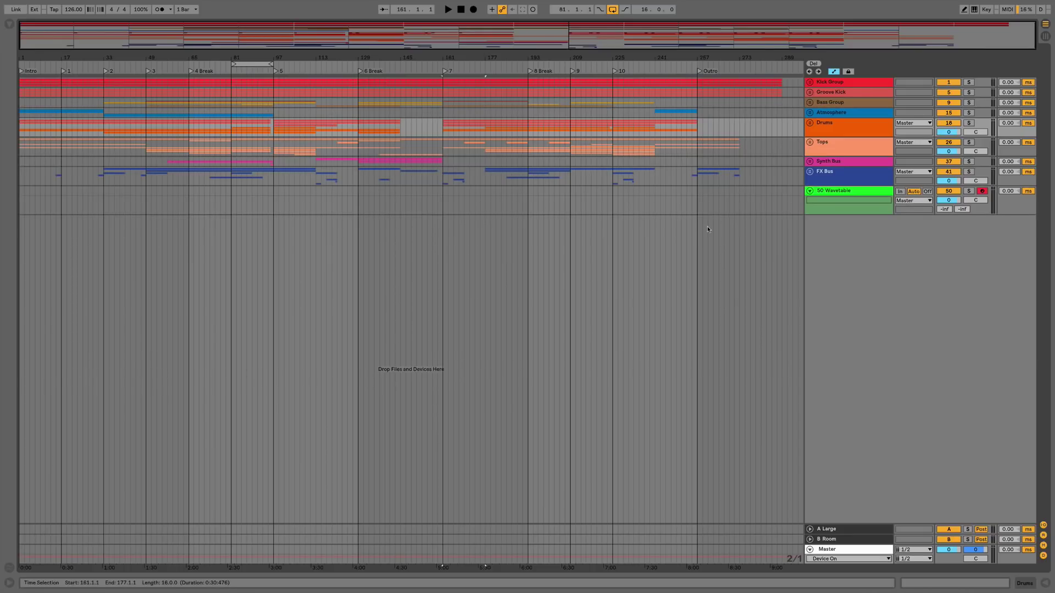
key("a")
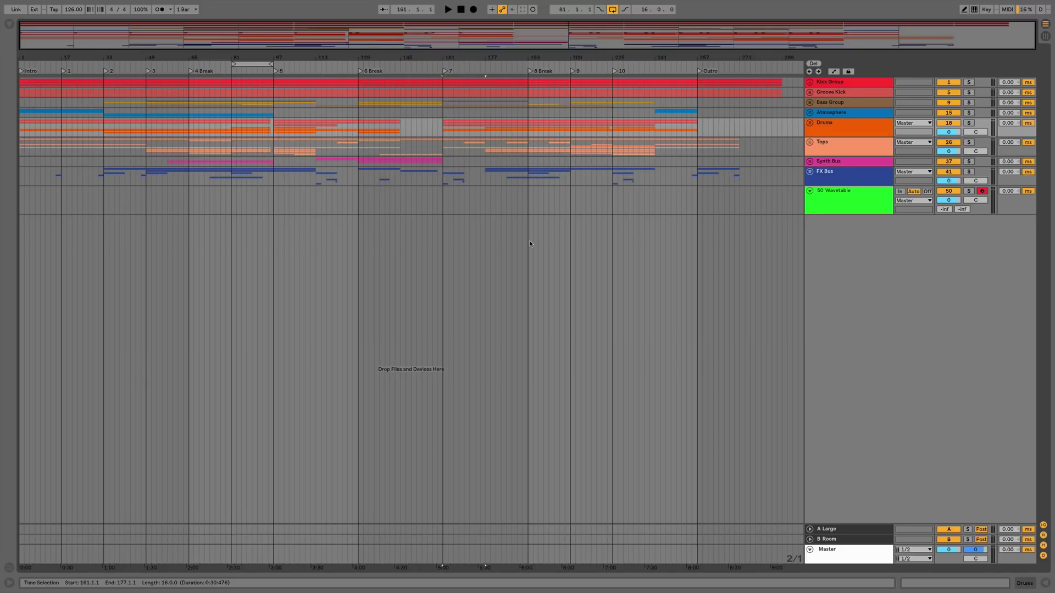
Step: Switch to Logic Pro X, look over the arrangement at different zoom levels and view the Mixer in its own window, closing it again
key("super+Tab")
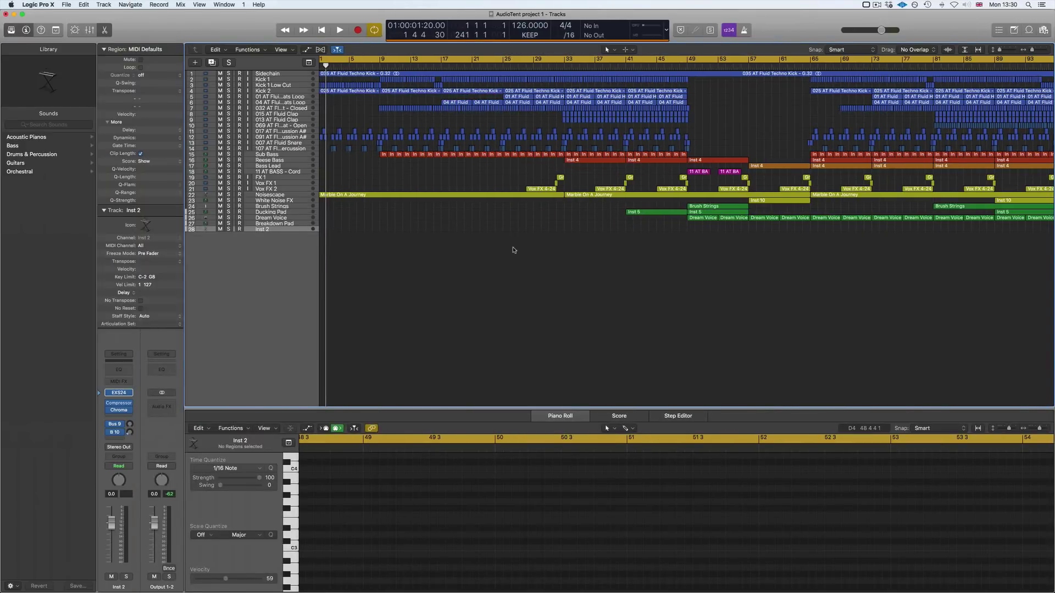
scroll(513, 248, "up", 6)
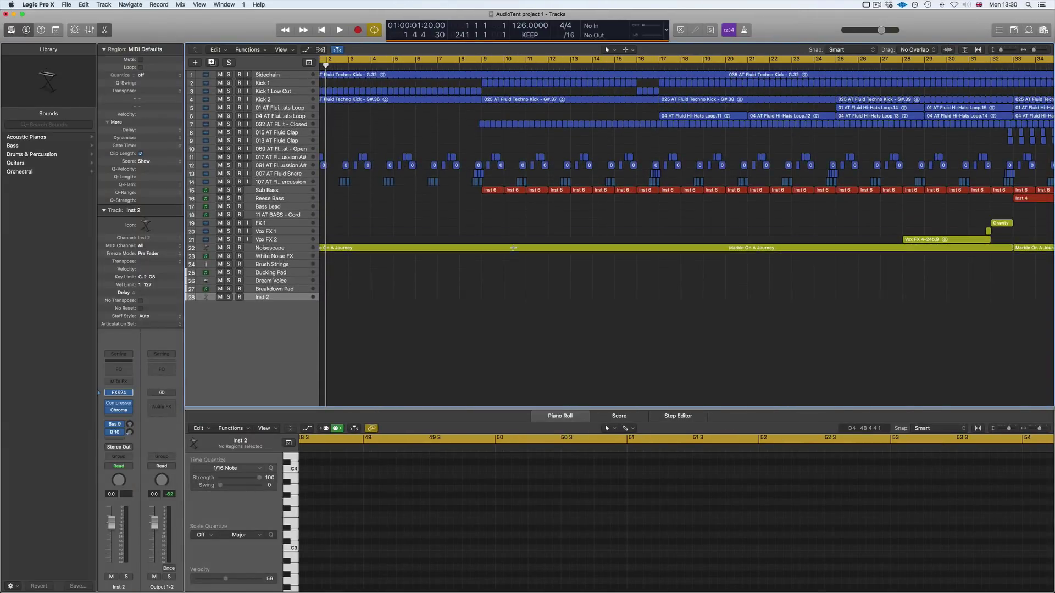
scroll(513, 248, "down", 10)
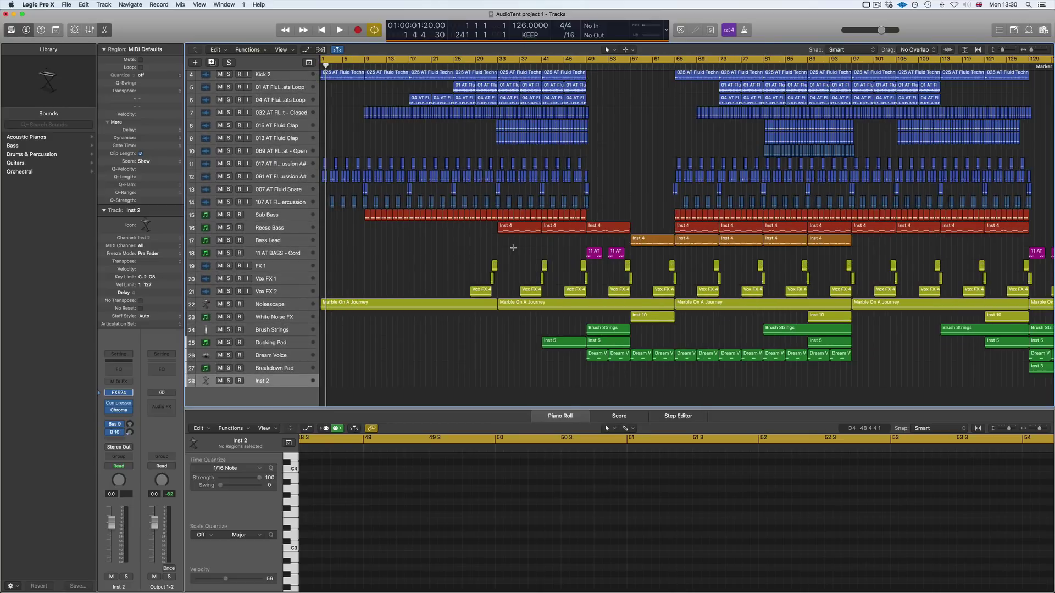
key("super+2")
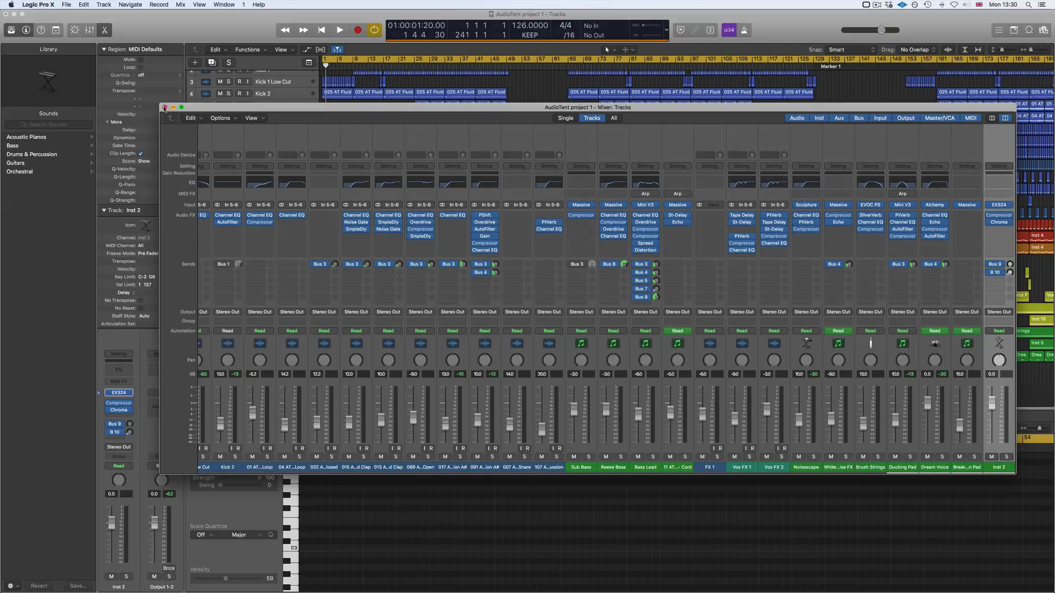
left_click(163, 108)
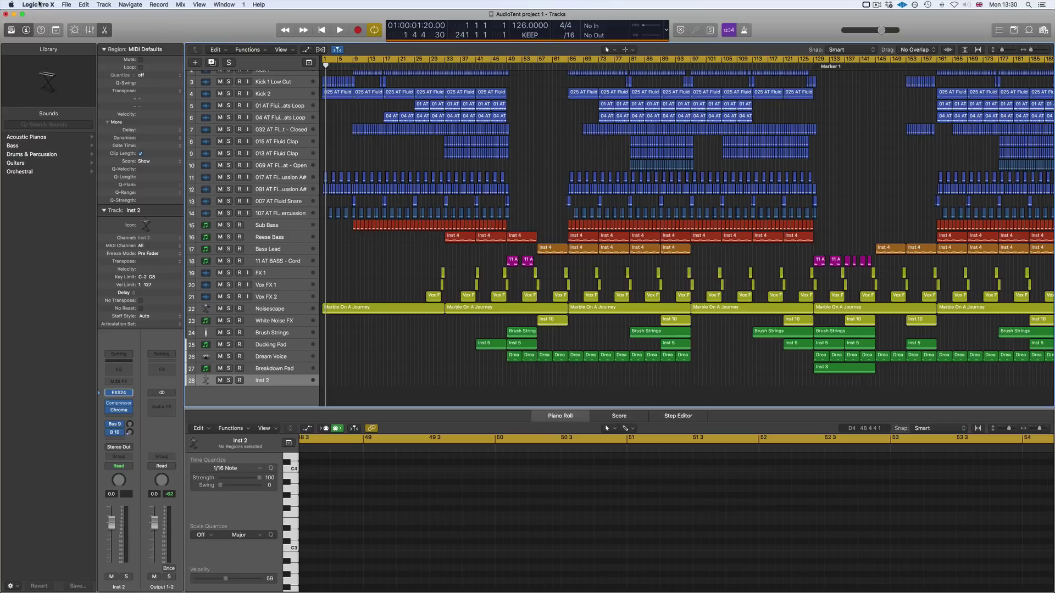
Step: Examine the Key Commands and Control Surfaces options of Logic Pro X
left_click(40, 5)
mouse_move(45, 44)
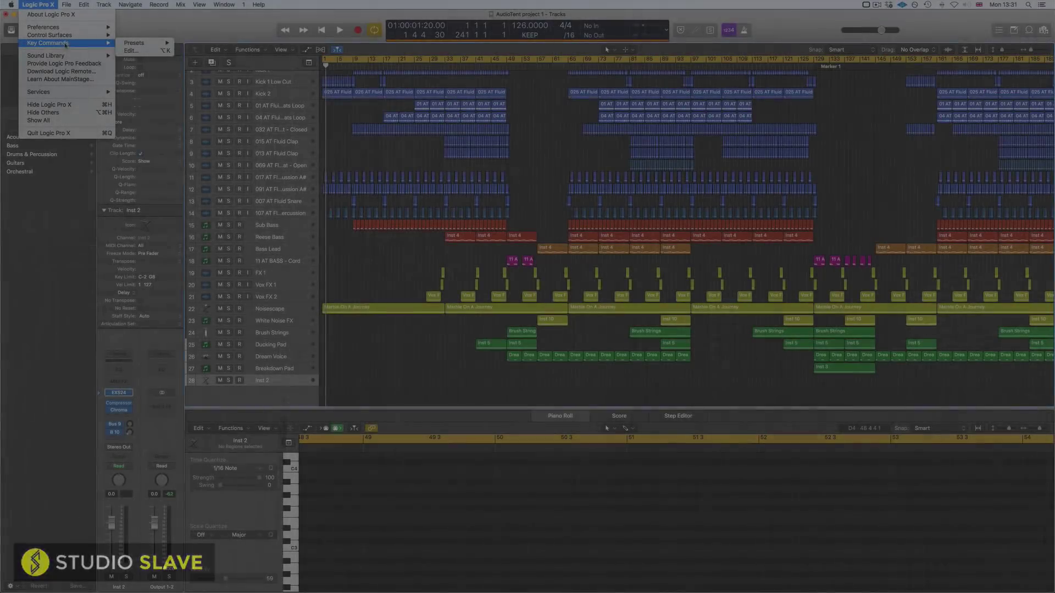
mouse_move(82, 35)
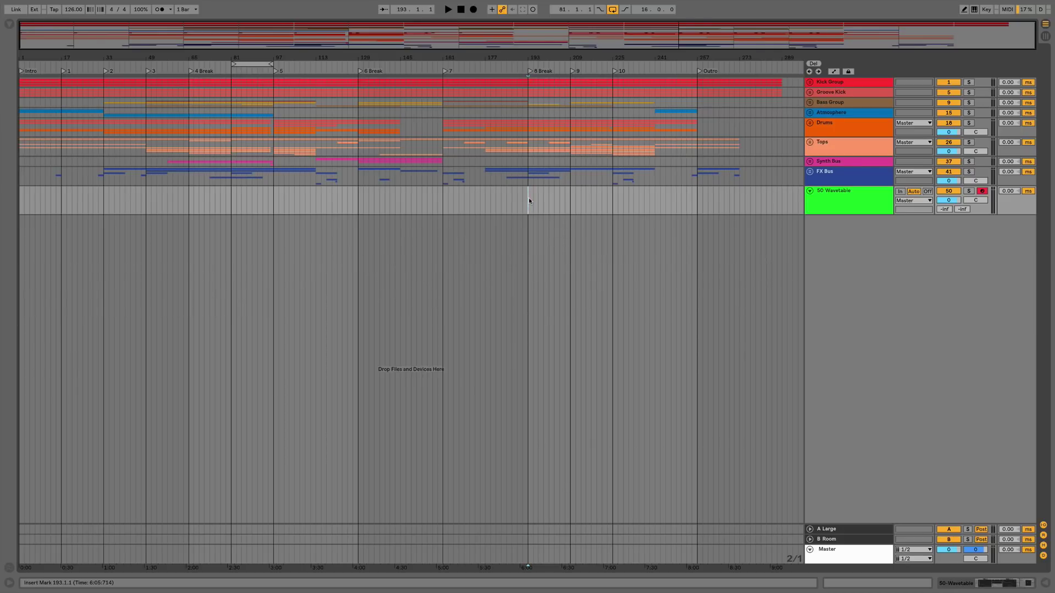
Step: In Ableton Live's Session View, insert an audio track and set its input to Ext. In
left_click_drag(141, 231, 498, 252)
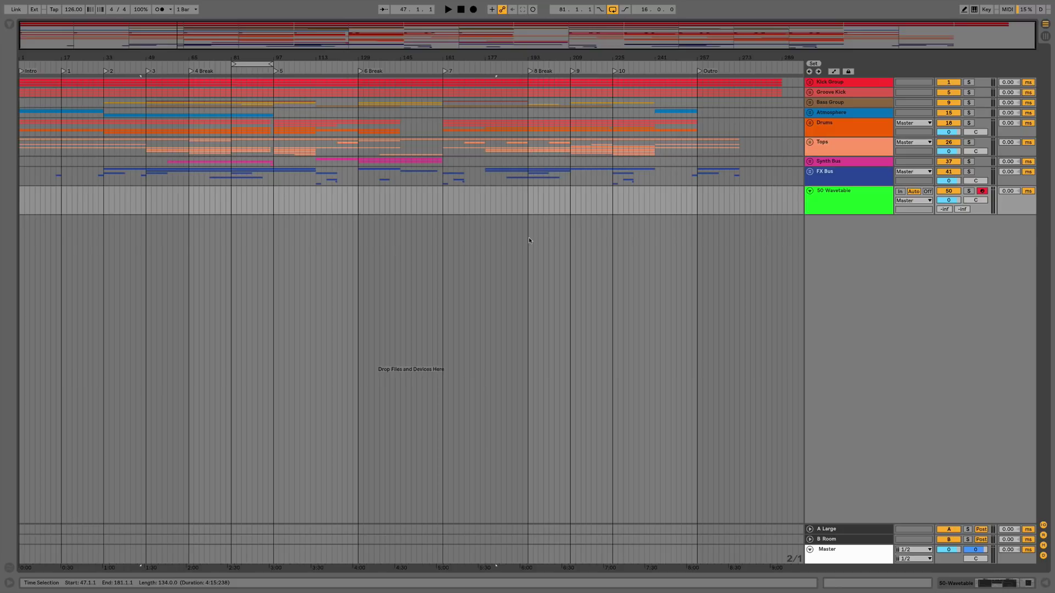
key("Tab")
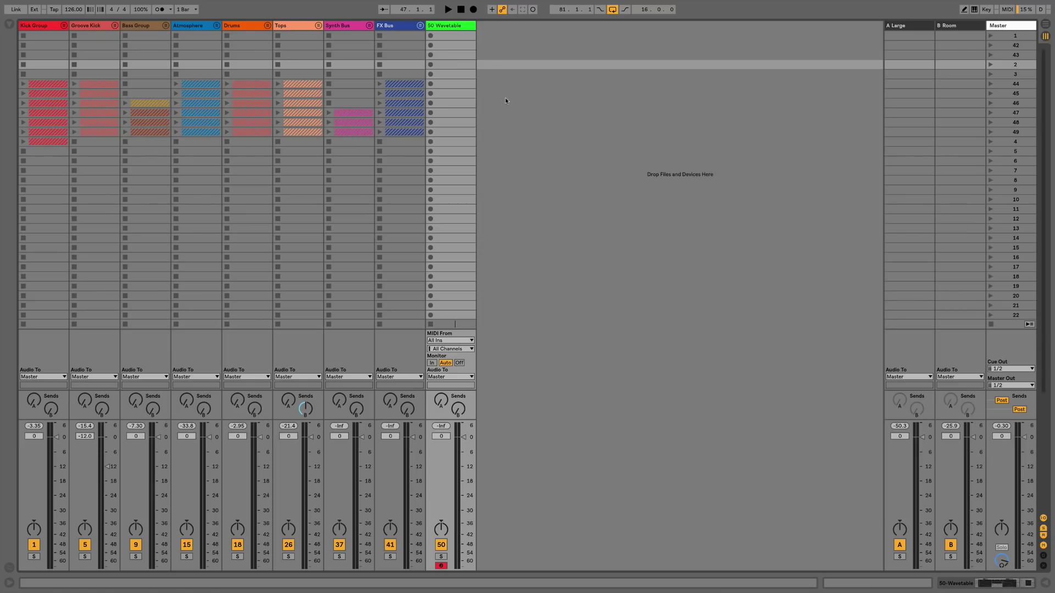
key("ctrl+t")
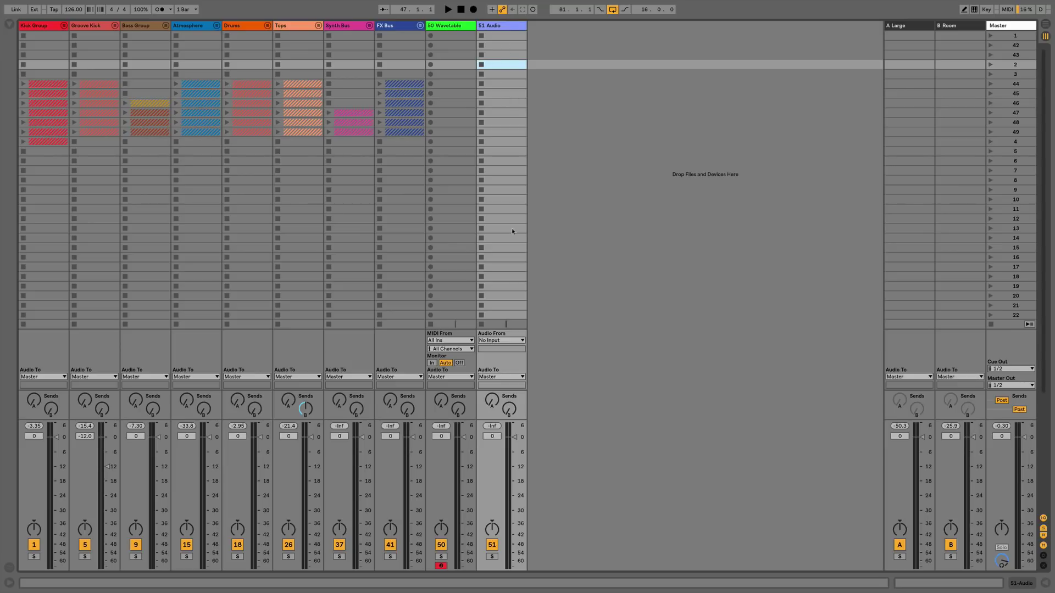
left_click(499, 341)
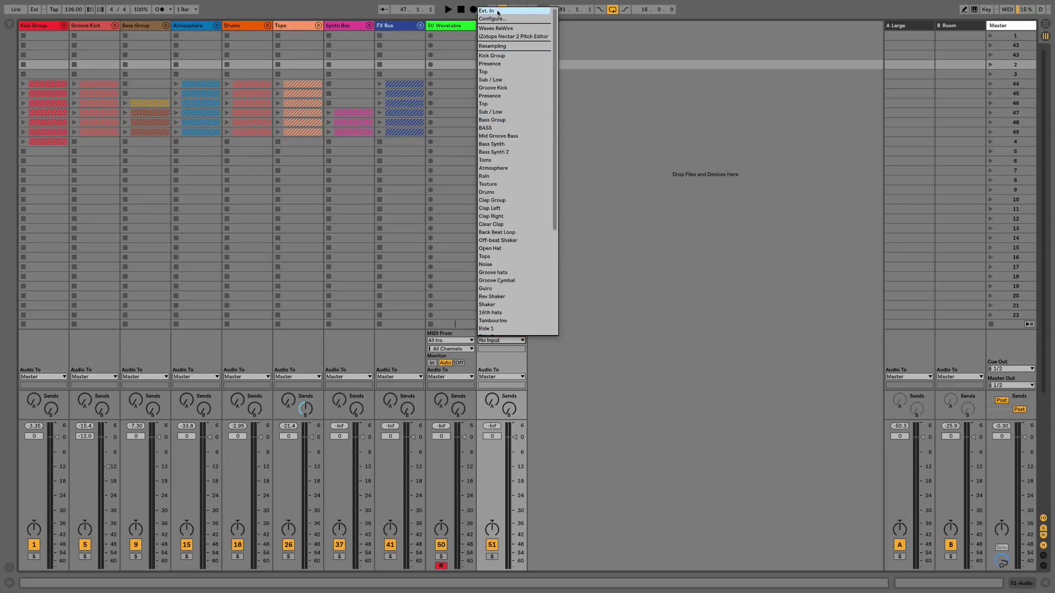
left_click(498, 11)
Step: Test the audio track's In monitoring, lower its volume to -7.4 dB, and arm it with monitoring set to Auto
left_click(482, 363)
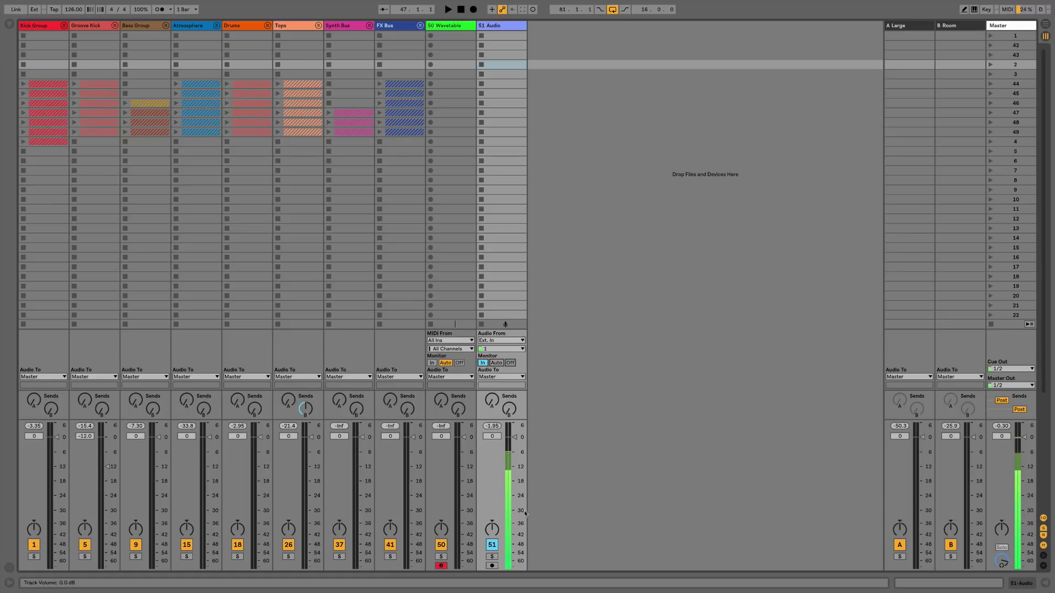
left_click_drag(523, 513, 522, 530)
left_click(496, 363)
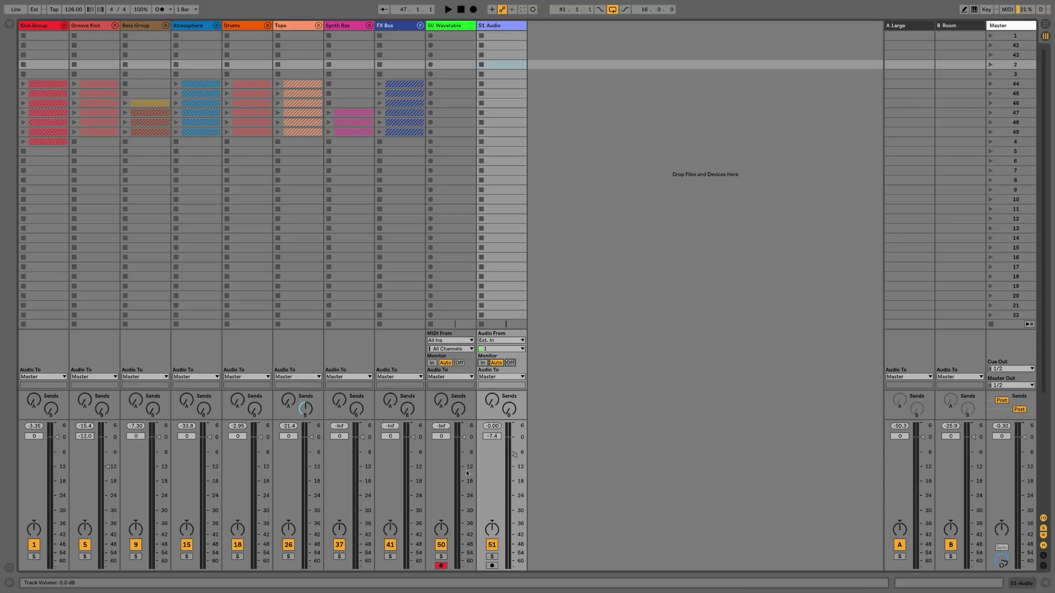
left_click(491, 567)
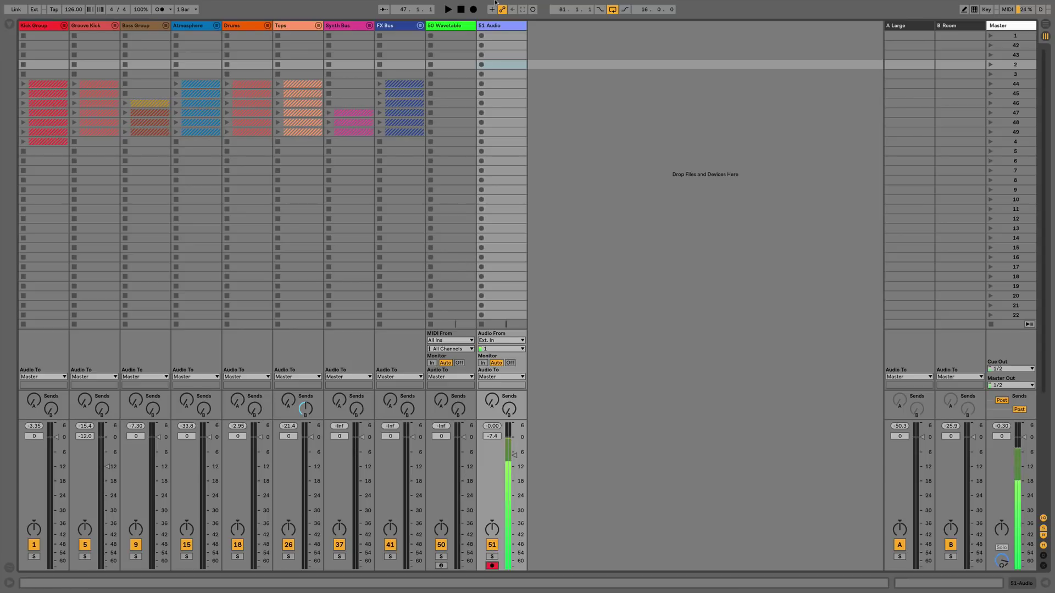
Step: Record four successive takes into the audio track's clip slots in scenes 2, 3, 44 and 45
left_click(482, 65)
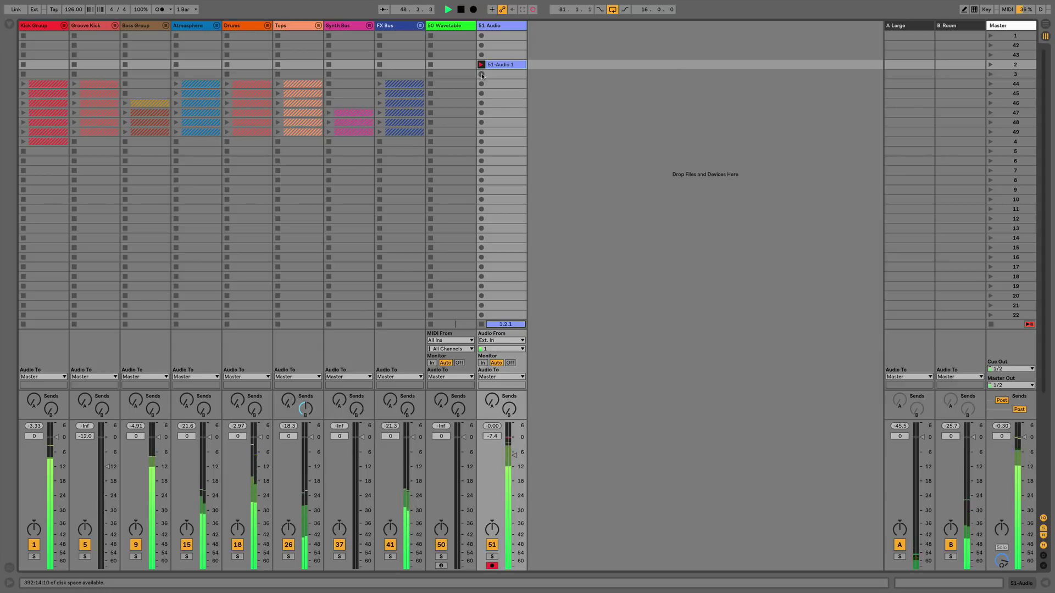
left_click(482, 74)
left_click(481, 85)
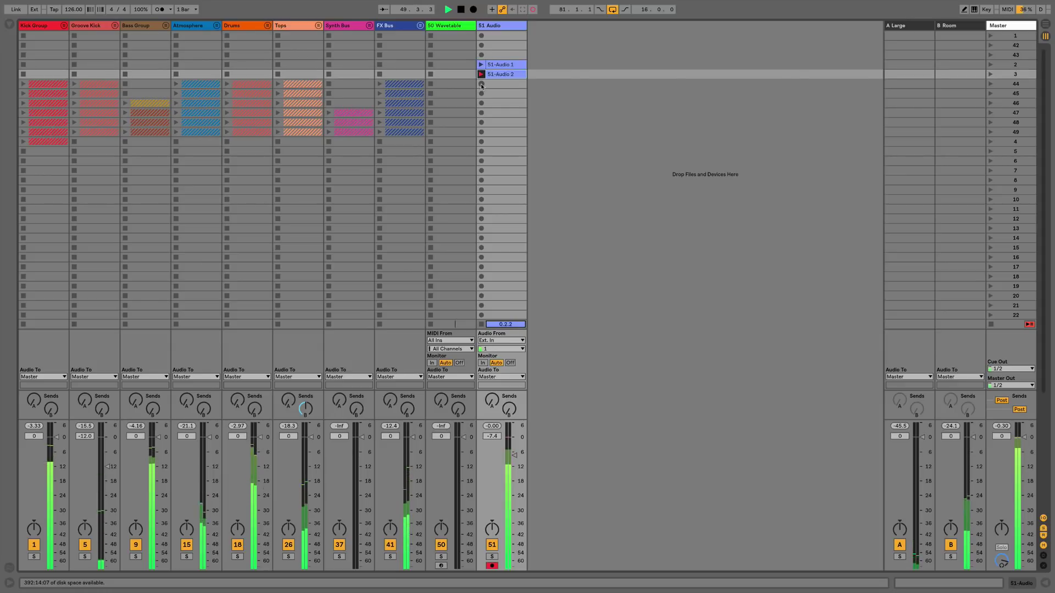
left_click(481, 95)
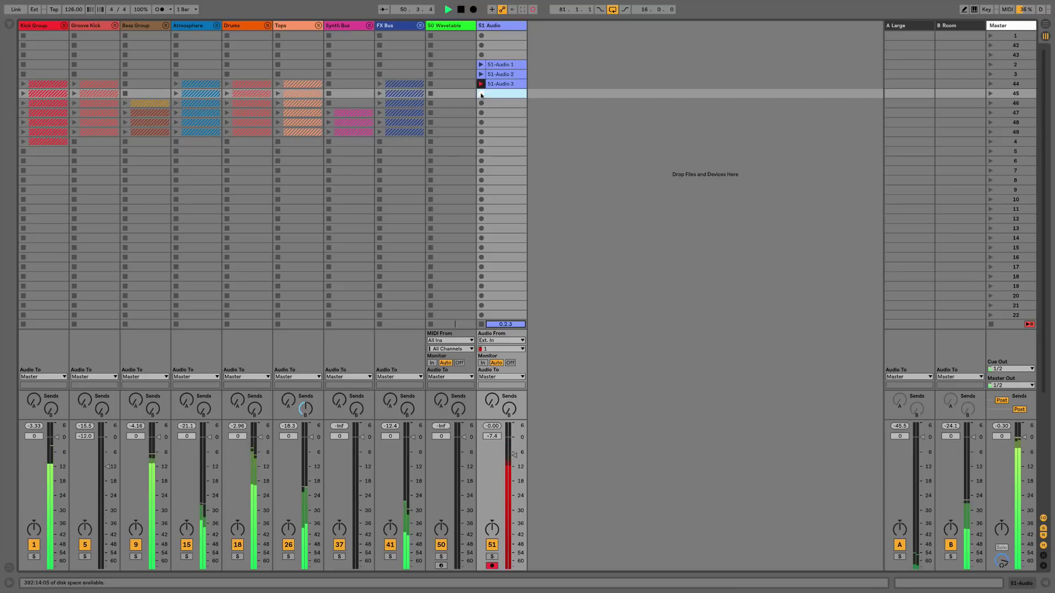
Step: Play back the four recorded clips one after another with the track's monitoring set to Off, and delete the audio track
left_click(510, 363)
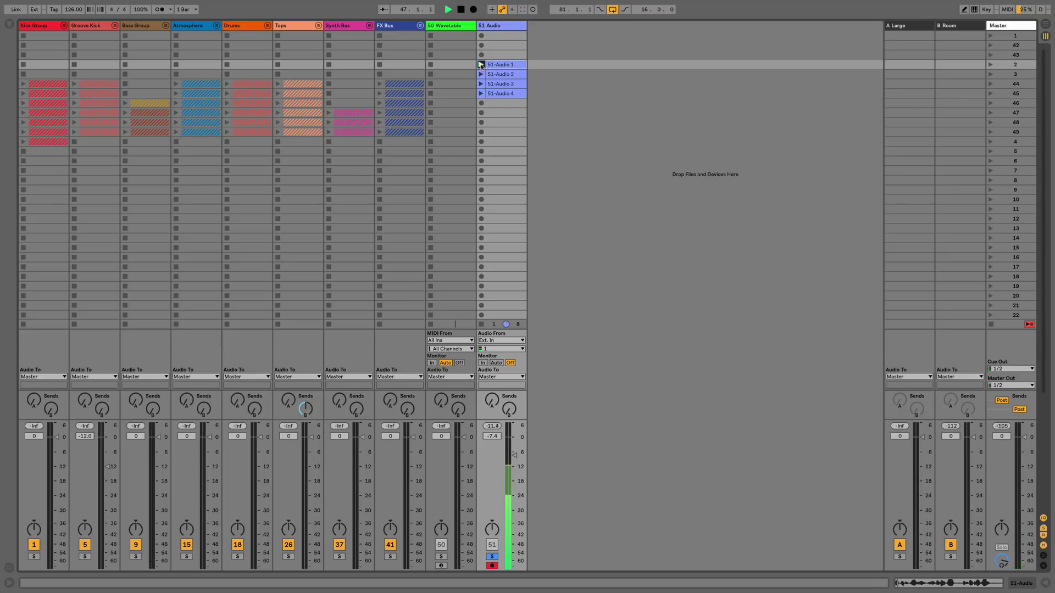
left_click(480, 65)
left_click(481, 74)
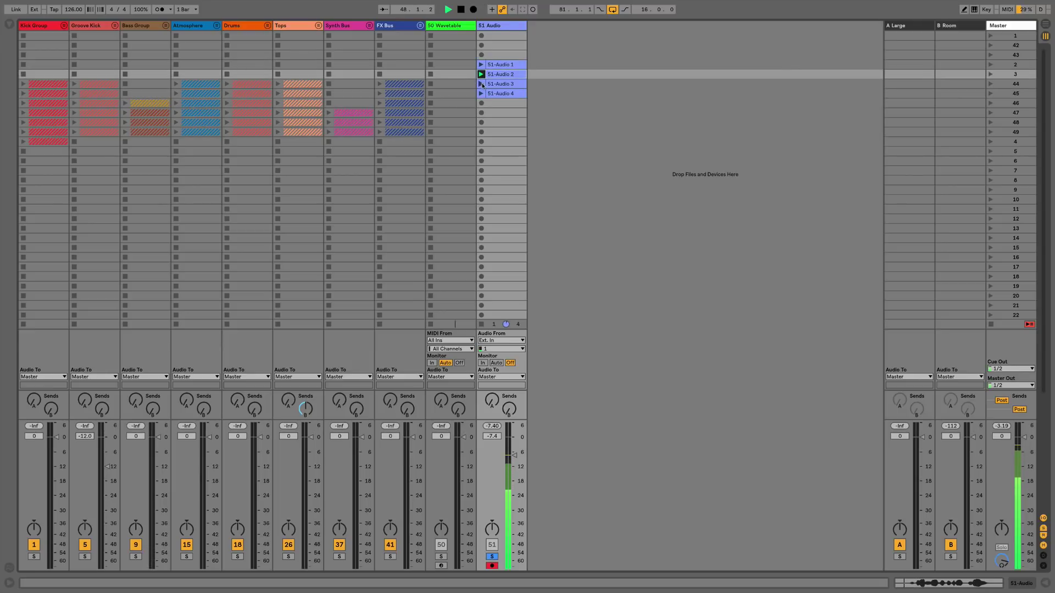
left_click(481, 84)
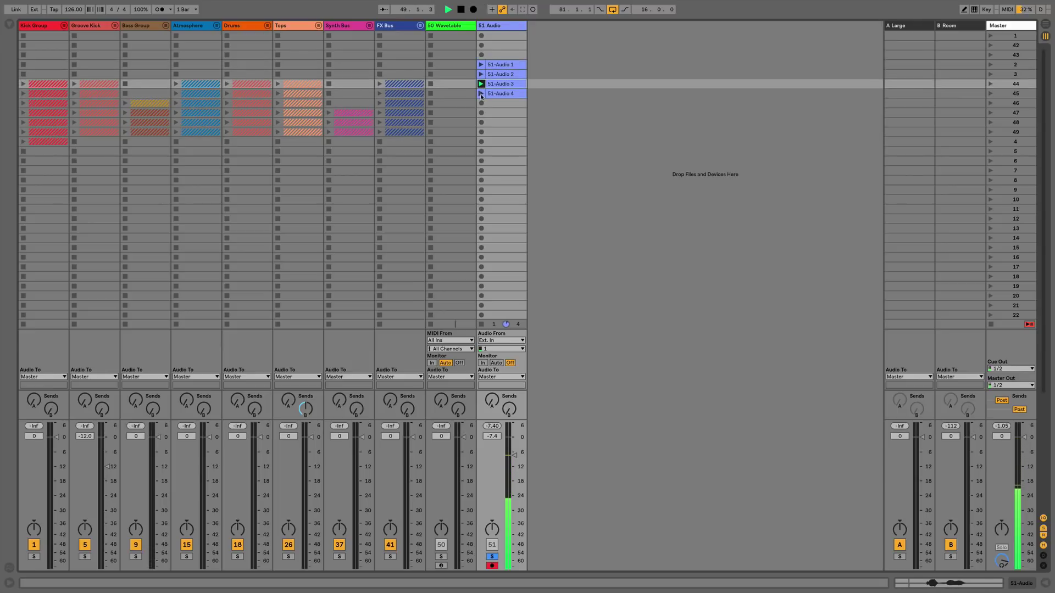
left_click(481, 93)
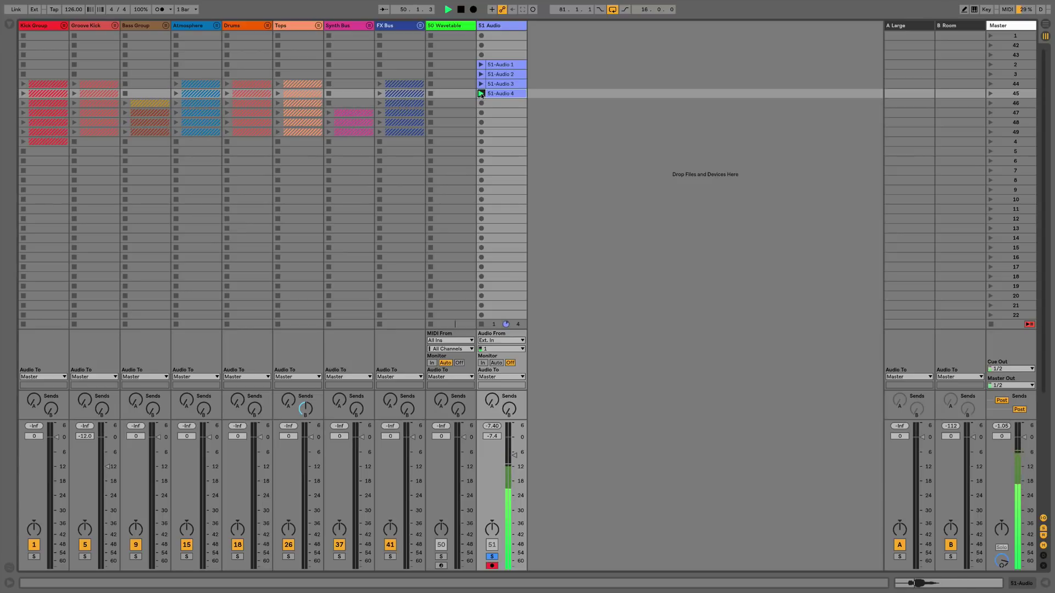
key("space")
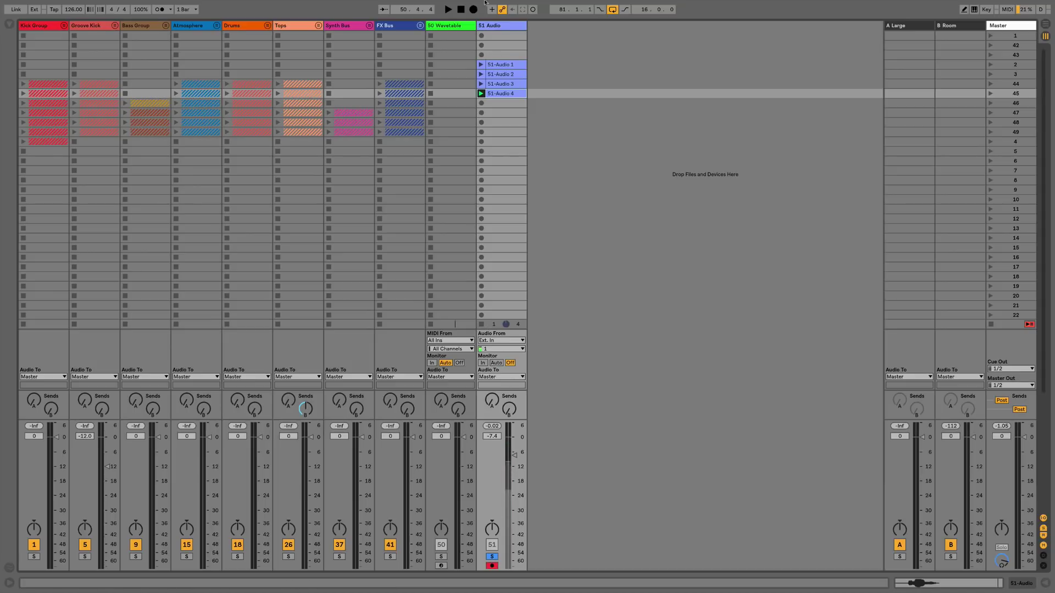
left_click(491, 26)
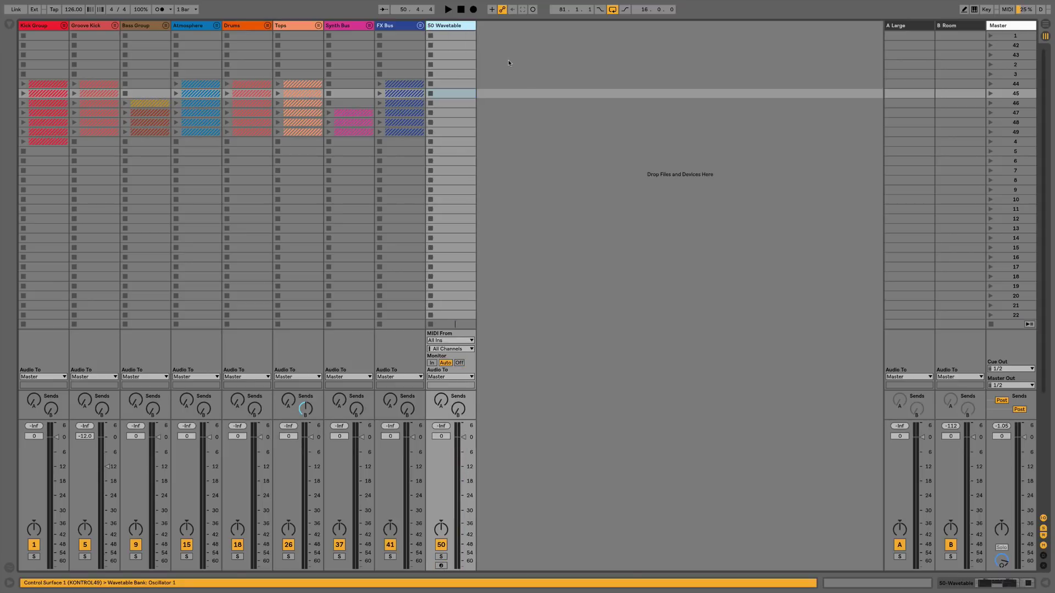
Step: In Logic Pro X, create one record-enabled audio track using Input 1 and Output 1 + 2, and turn off its input monitoring
key("super+Tab")
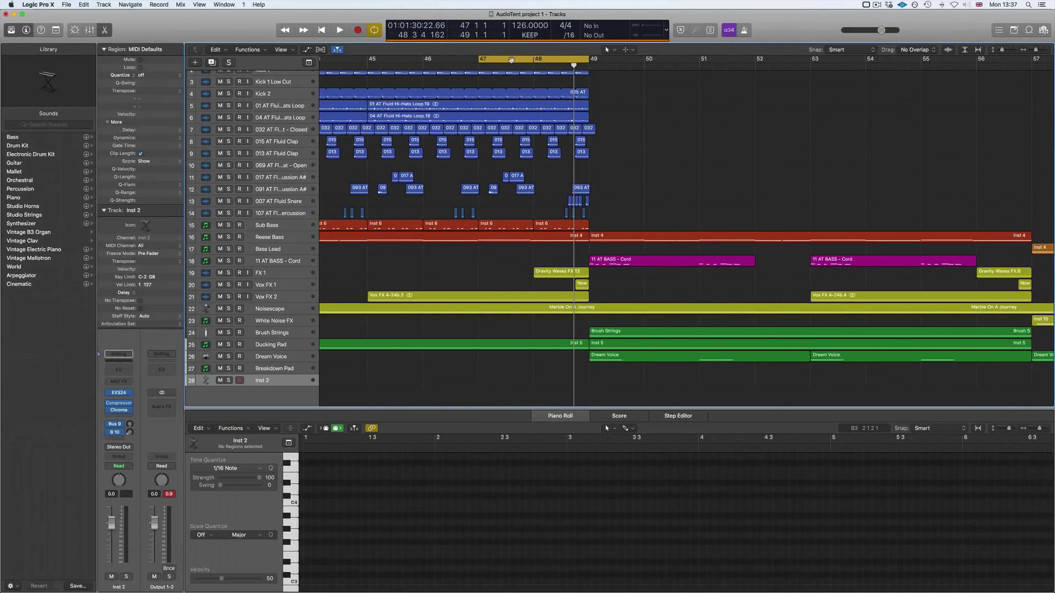
double_click(345, 396)
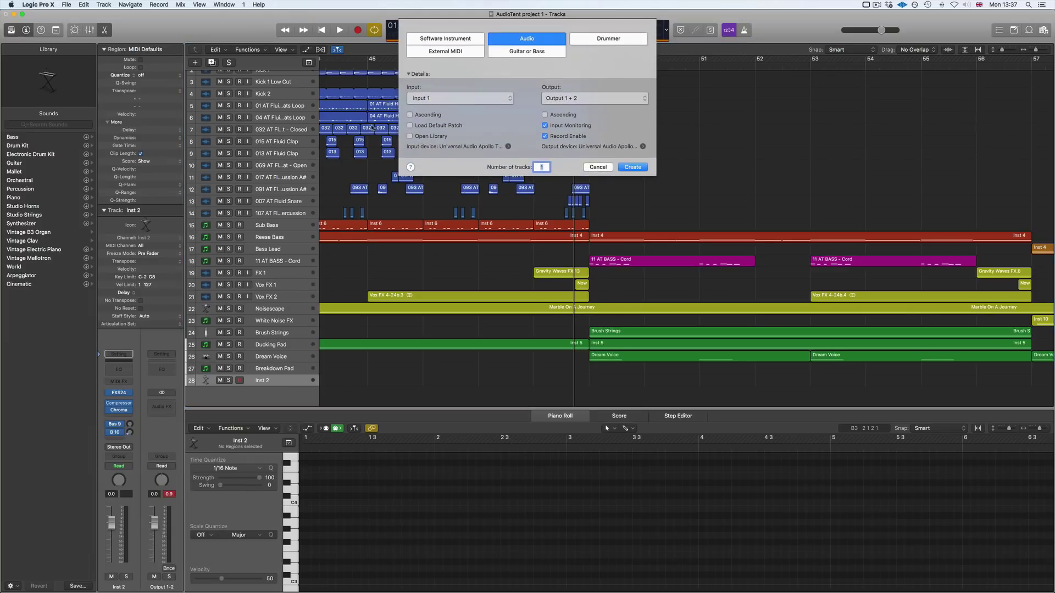
left_click(630, 167)
scroll(473, 353, "down", 1)
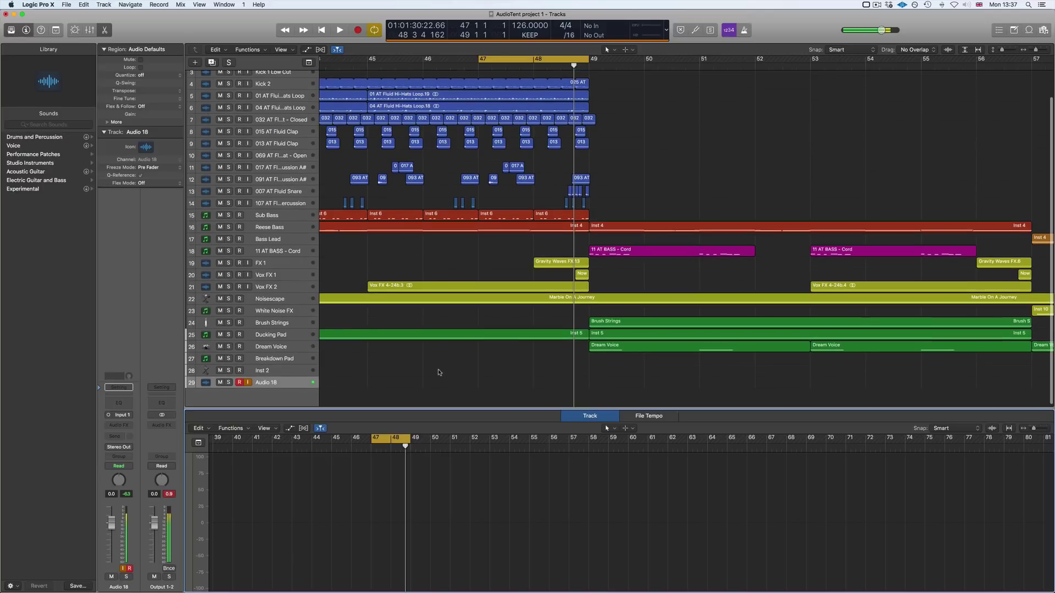
left_click(248, 382)
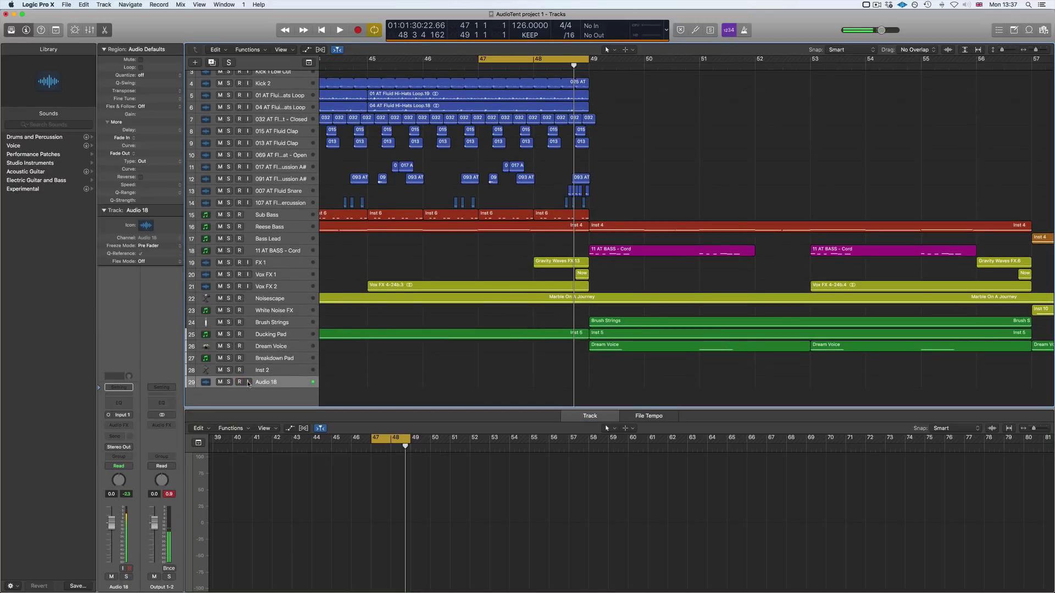
key("alt+ctrl+r")
Step: Shorten the cycle range to bar 48 only and record four looped takes on the new audio track
left_click_drag(478, 58, 532, 56)
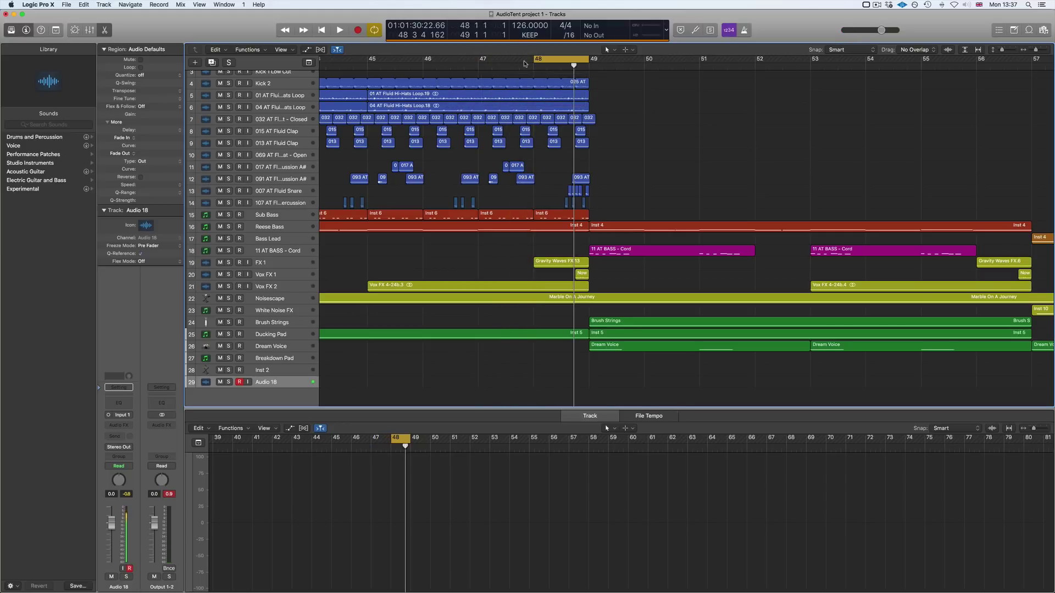
left_click(531, 66)
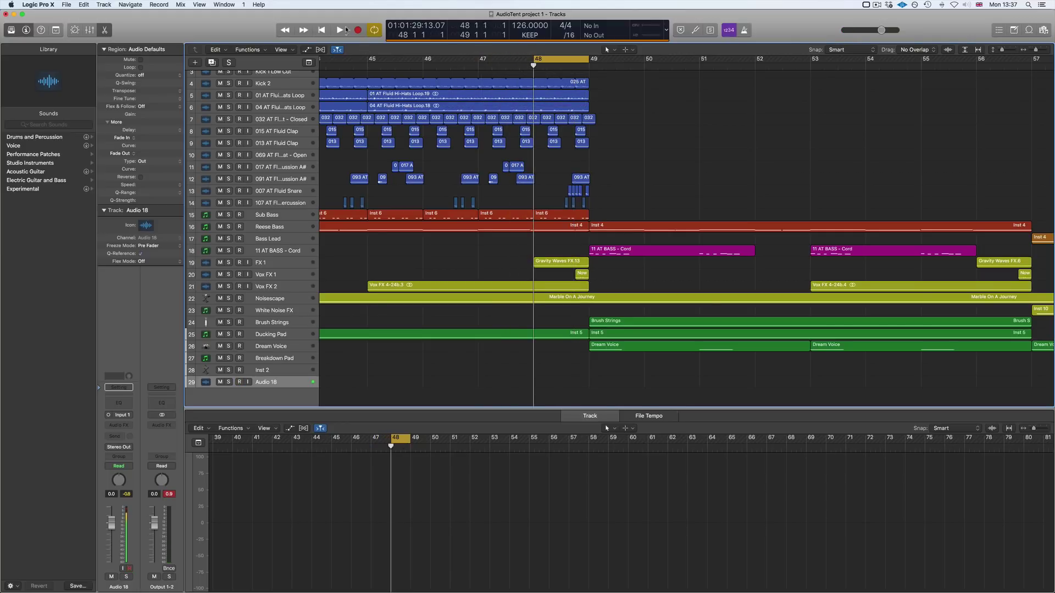
key("alt+ctrl+r")
left_click(358, 31)
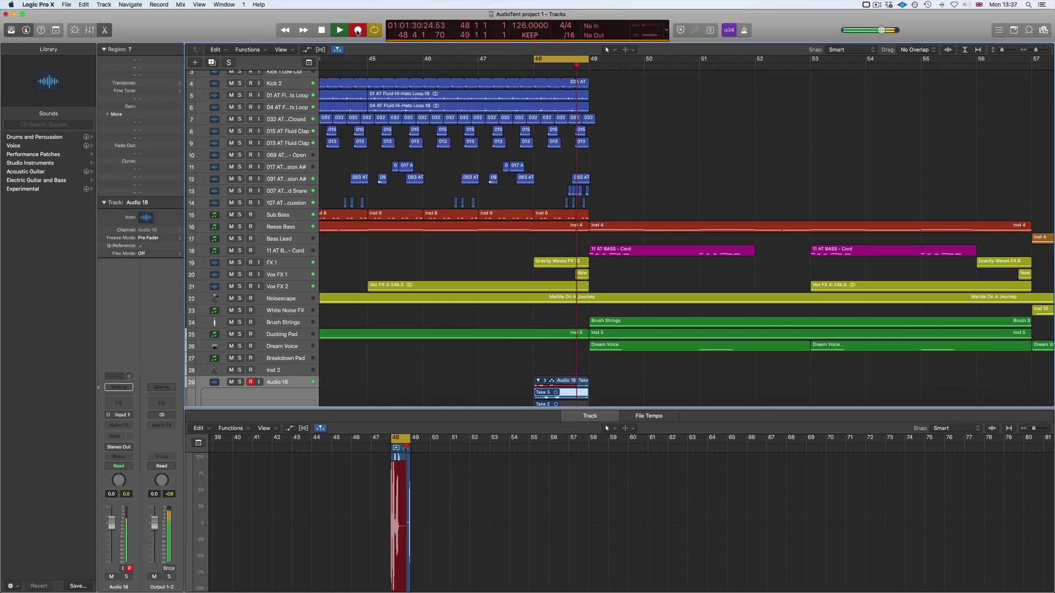
left_click(322, 30)
Step: Build a comp in the Audio 18 take folder from successive sections of Take 3, Take 2, Take 1 and Take 4
scroll(478, 210, "down", 5)
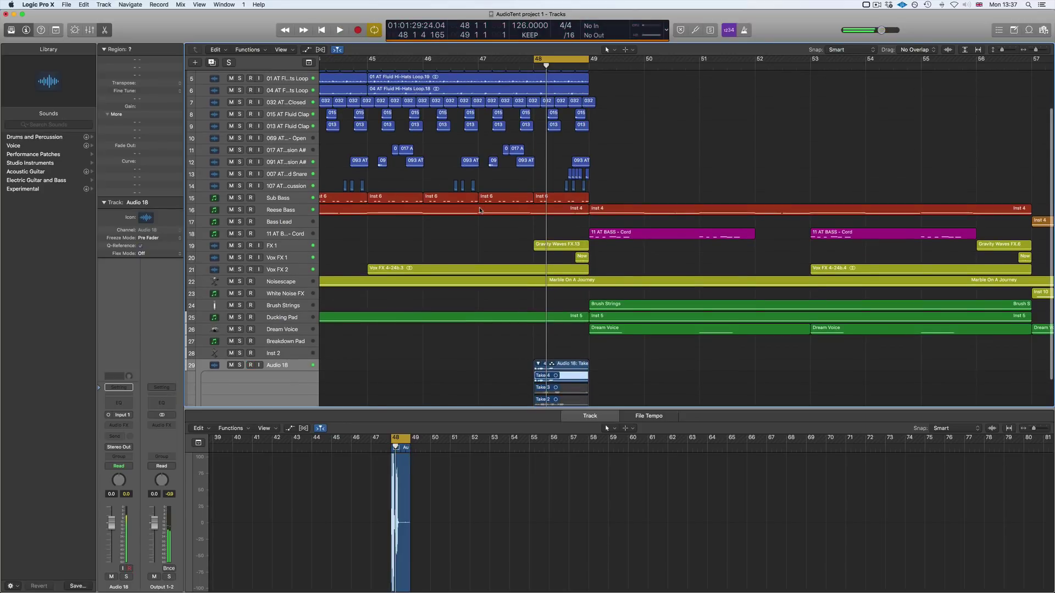
scroll(478, 211, "up", 1)
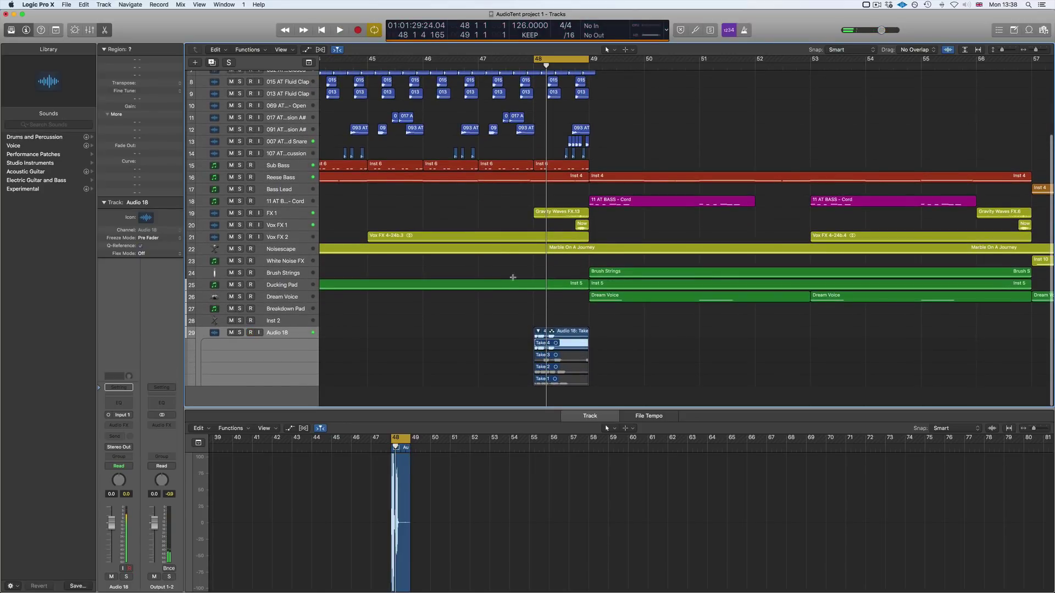
key("alt+Up")
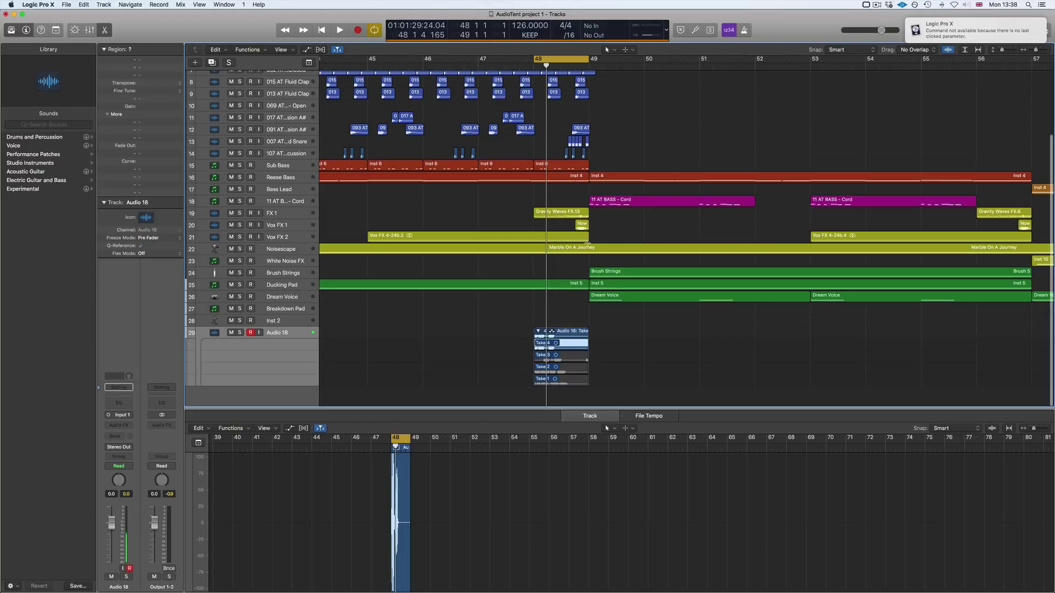
left_click(548, 345)
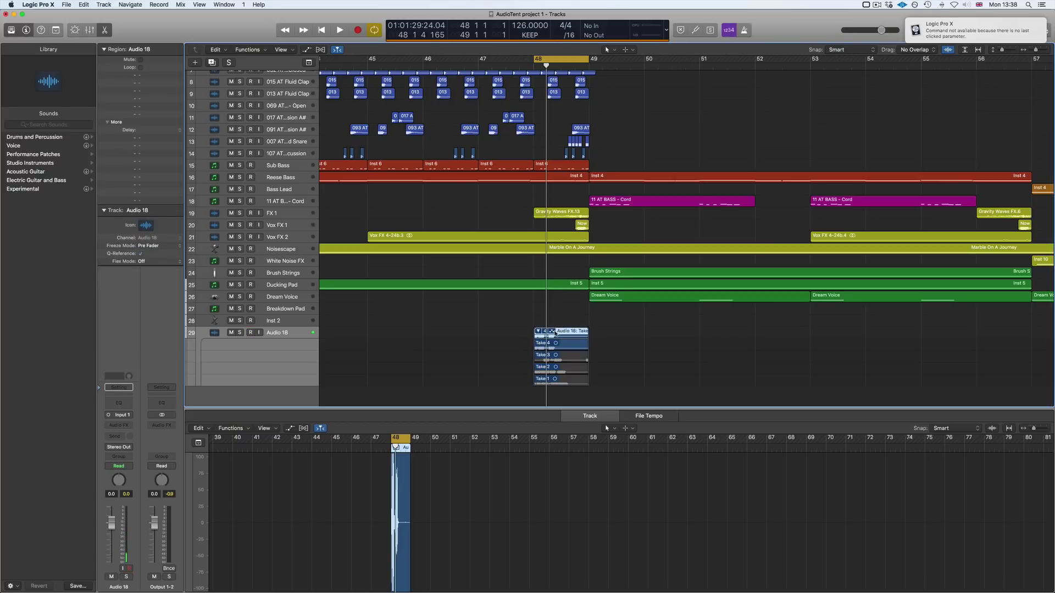
key("super+Right")
key("super+Right")
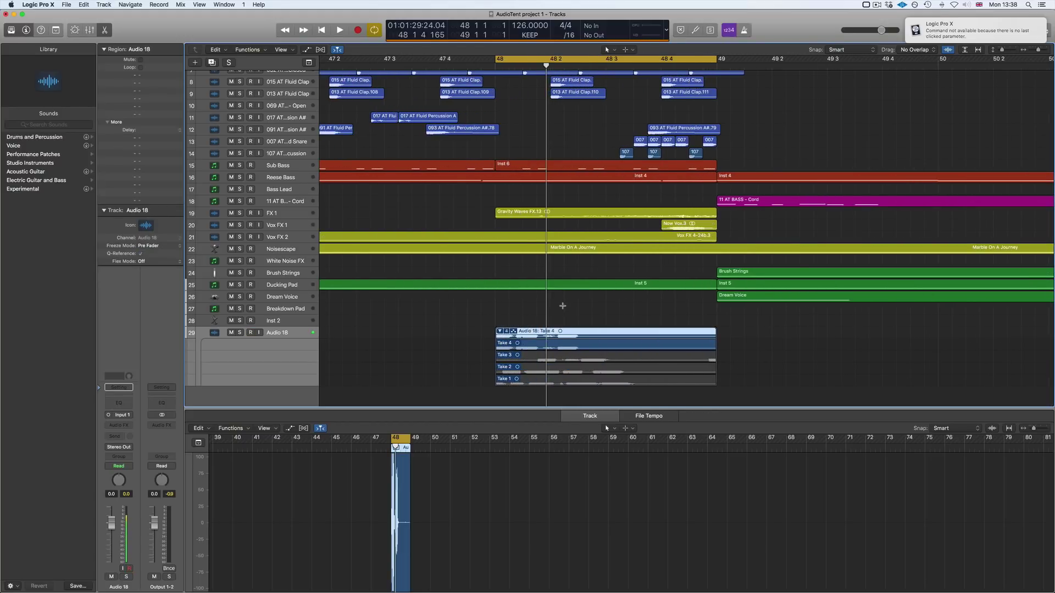
left_click(563, 305)
key("super+Right")
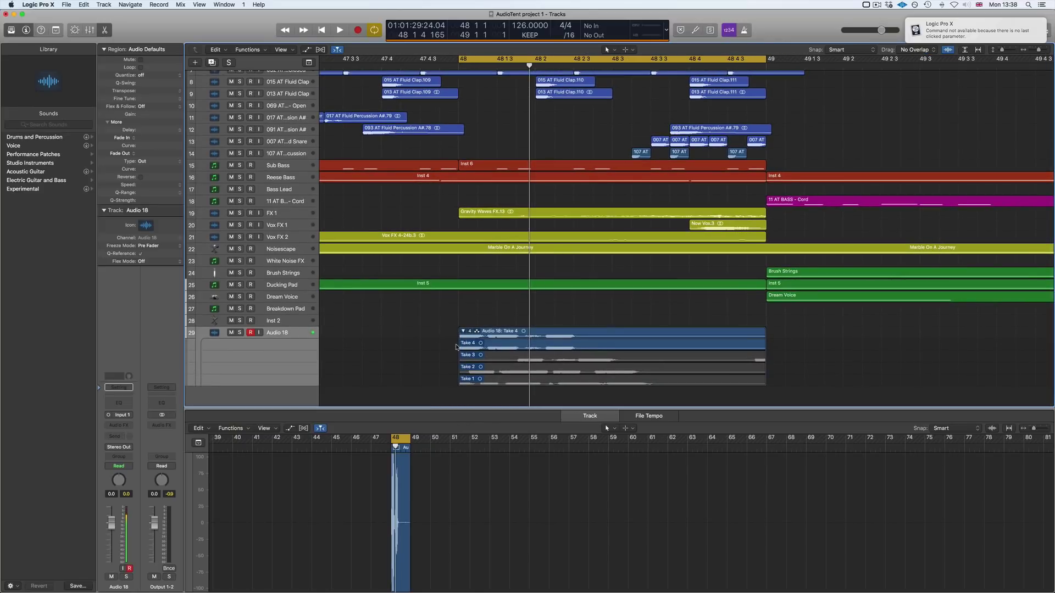
scroll(417, 307, "right", 3)
left_click(456, 332)
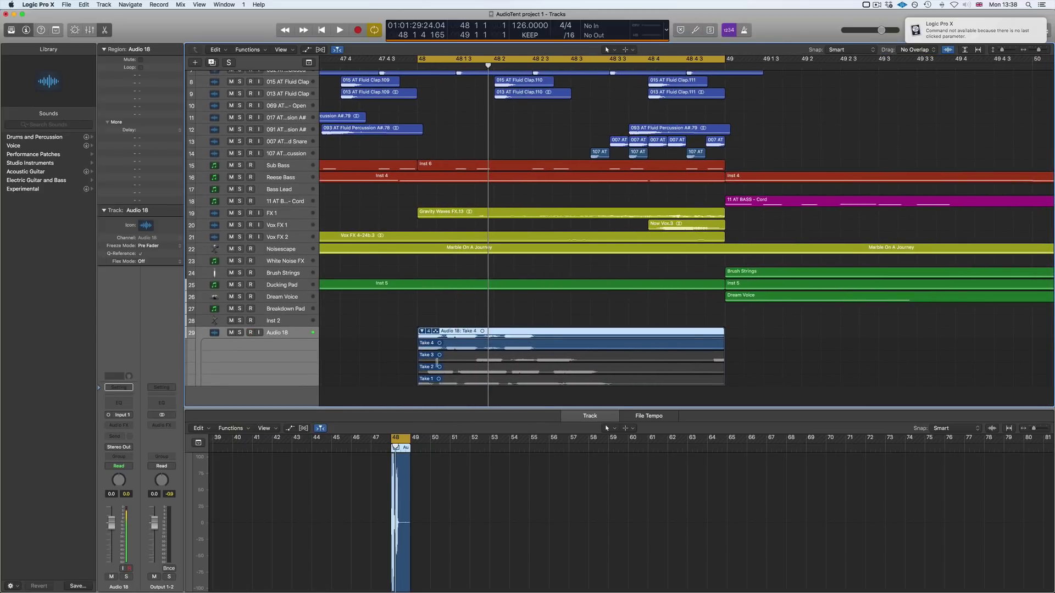
scroll(437, 344, "left", 1)
left_click(451, 345)
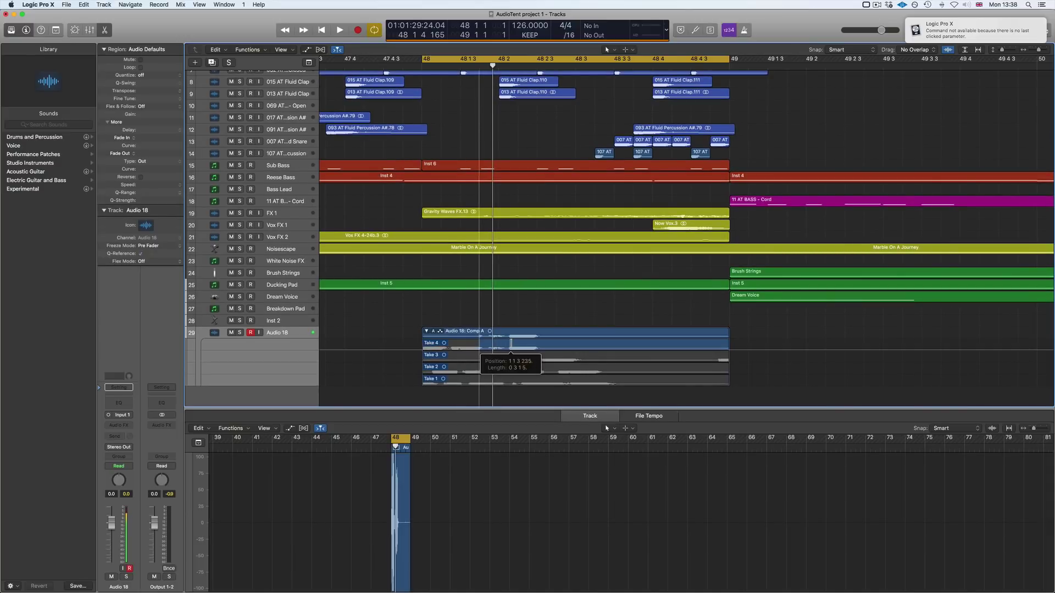
mouse_move(510, 355)
left_mouse_down()
mouse_move(566, 376)
mouse_move(666, 378)
left_mouse_up()
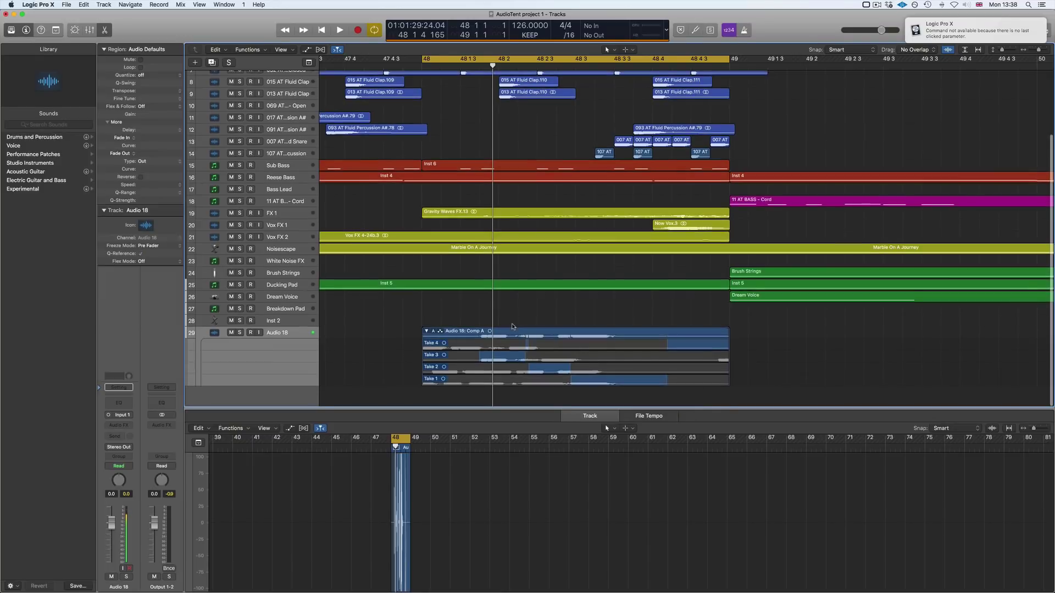
Step: Refine the comp by moving the boundaries between the Take 4, Take 3 and Take 2 sections
key("alt+r")
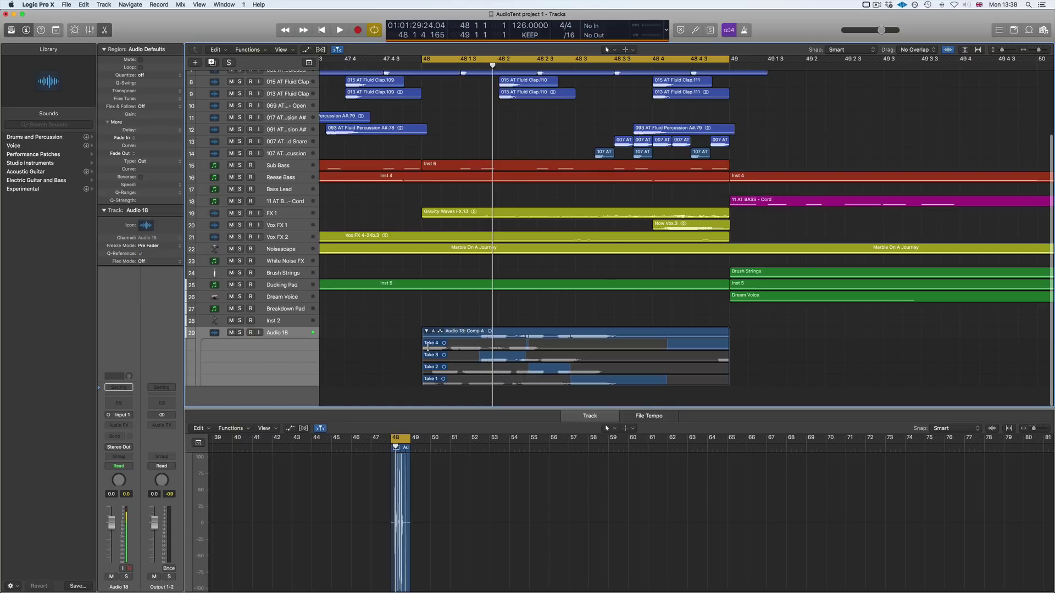
mouse_move(477, 357)
left_mouse_down()
mouse_move(535, 356)
mouse_move(477, 358)
left_mouse_up()
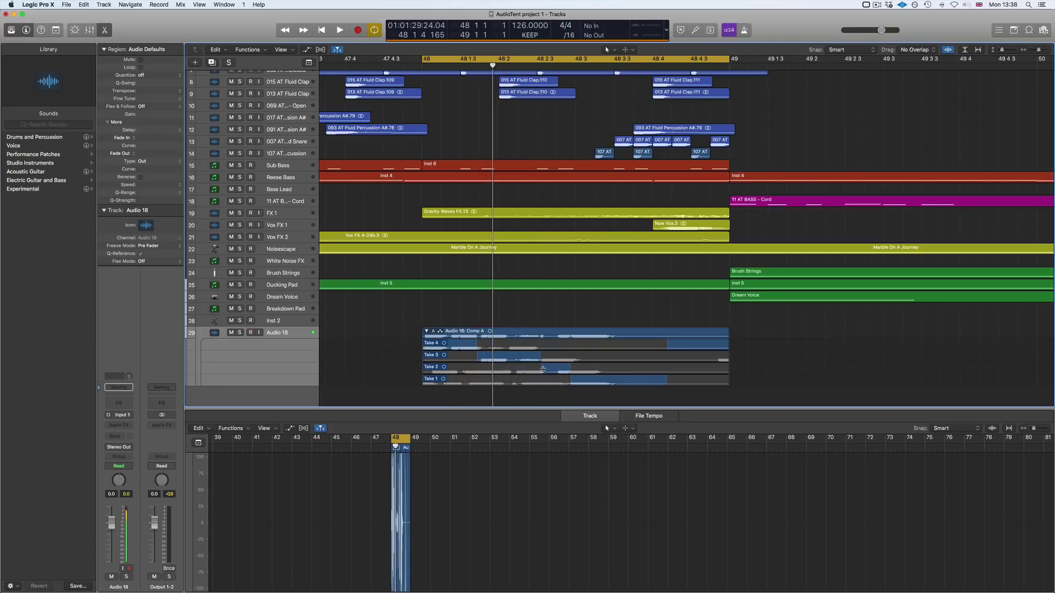
left_click_drag(543, 369, 728, 369)
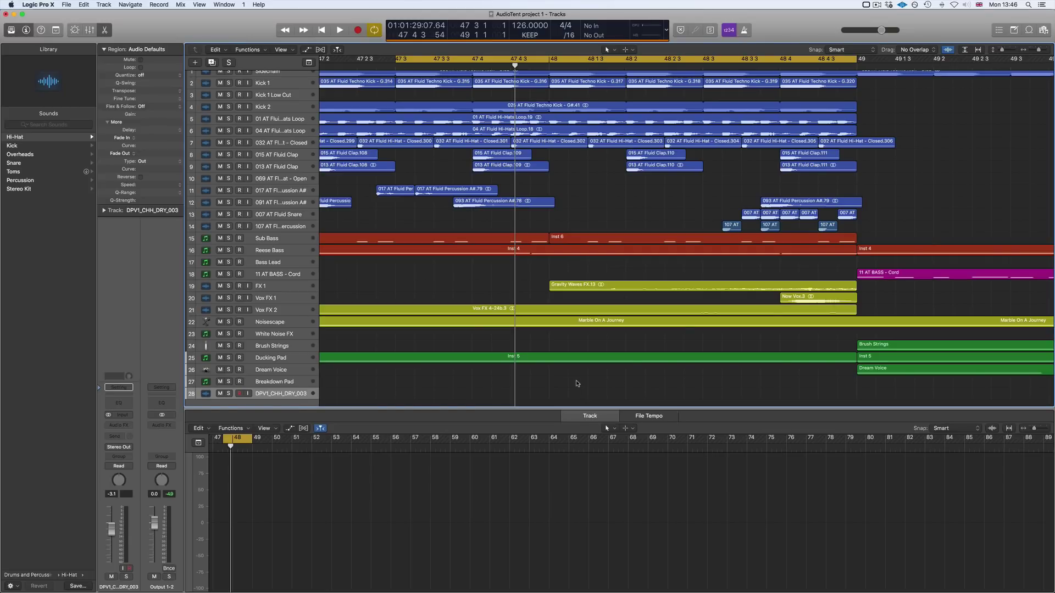
Step: Load the Basic Hi-Hat setting and then the Distorted Hi-Hat setting onto the DPV1_CHH_DRY_003 track
scroll(576, 383, "left", 3)
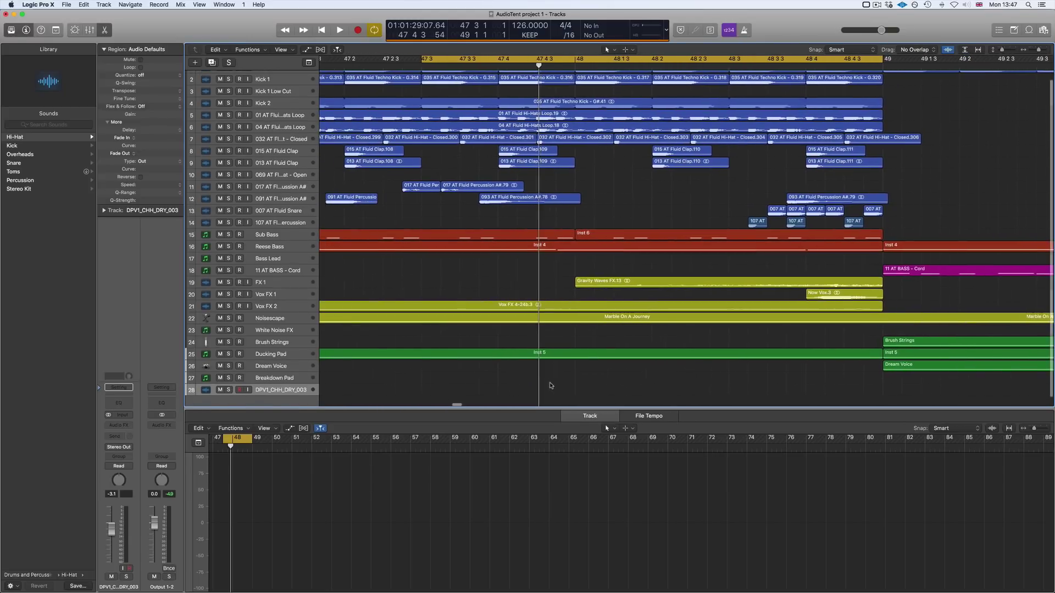
scroll(551, 385, "left", 2)
left_click(122, 388)
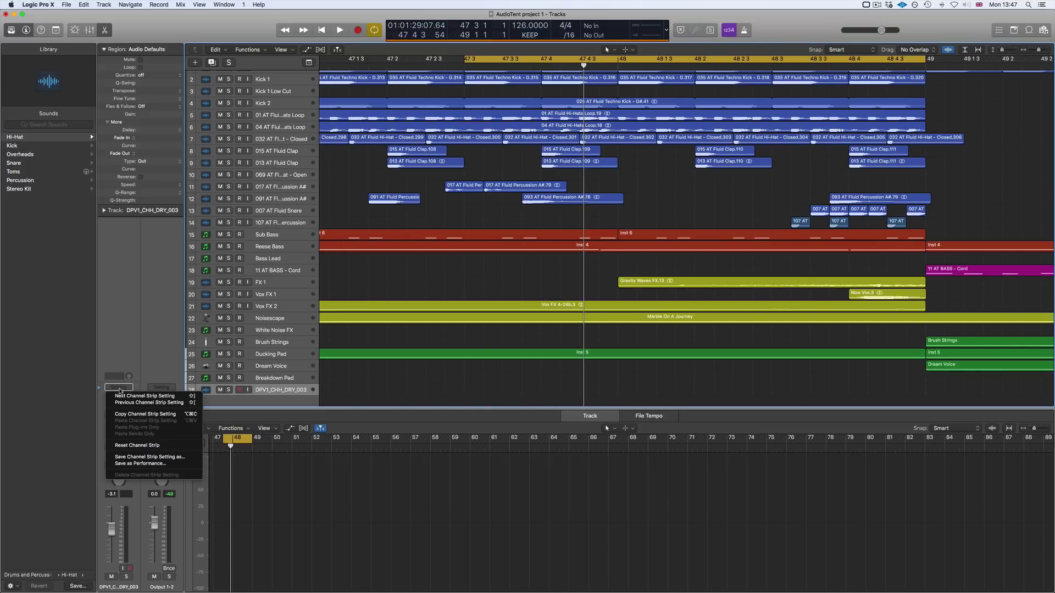
left_click(128, 396)
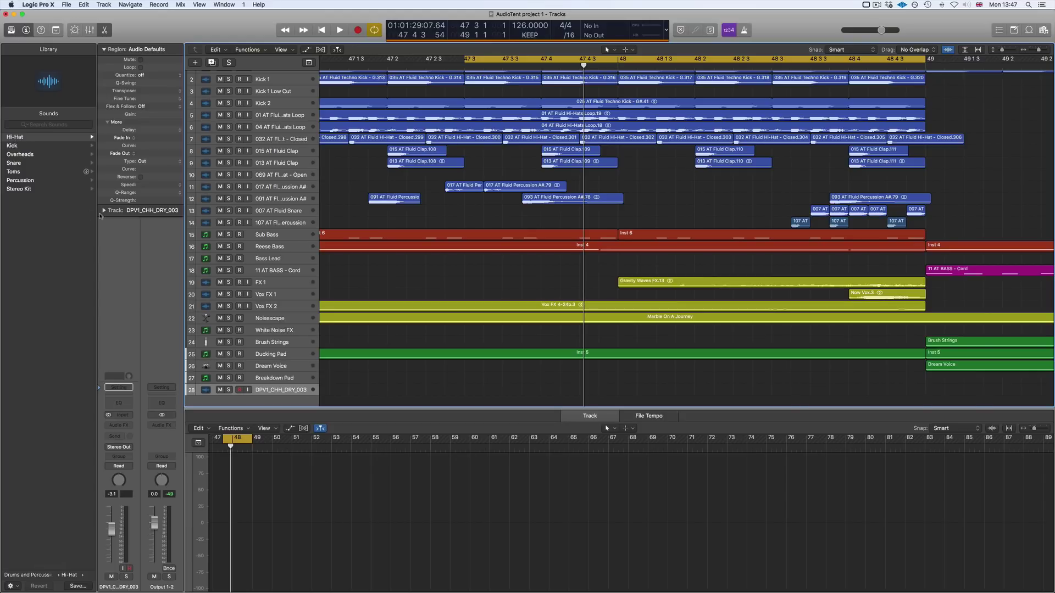
left_click(15, 137)
left_click(16, 138)
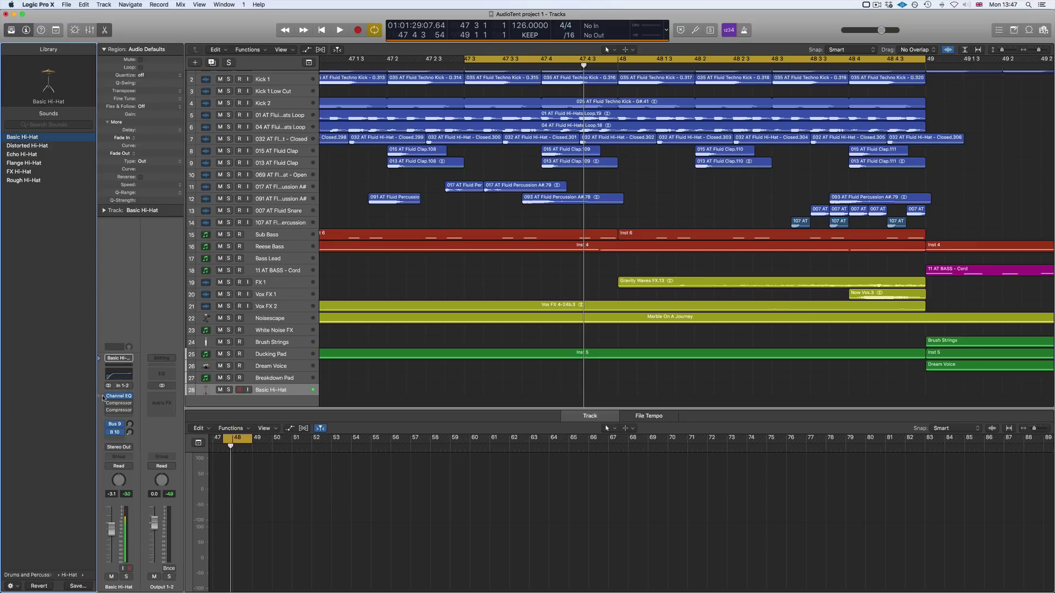
mouse_move(119, 411)
left_click(27, 146)
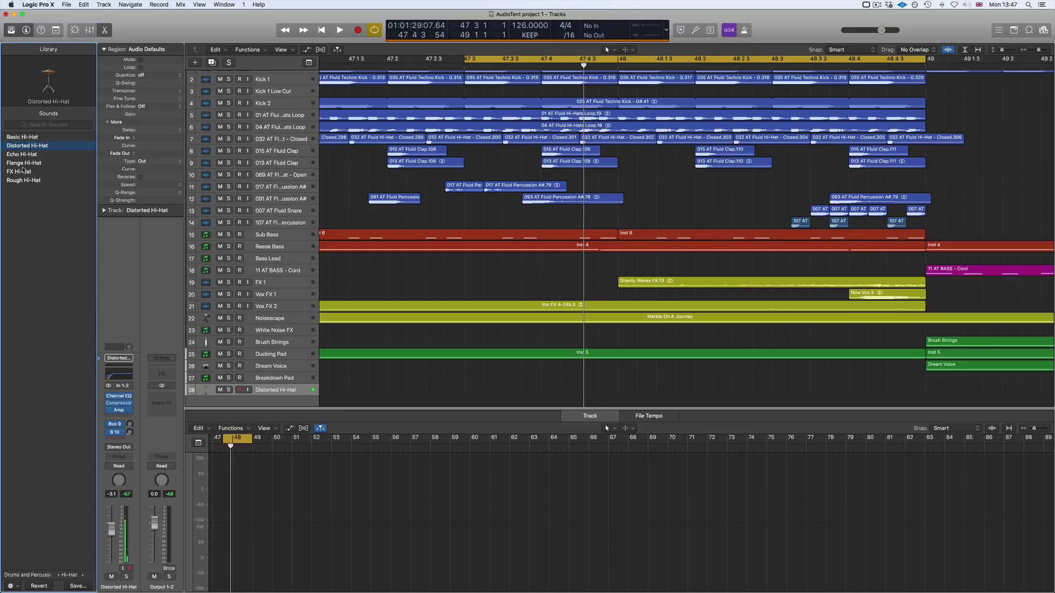
Step: Replace the track's channel strip setting with Modern Kick from the Drums and Percussion kick sounds
left_click(45, 114)
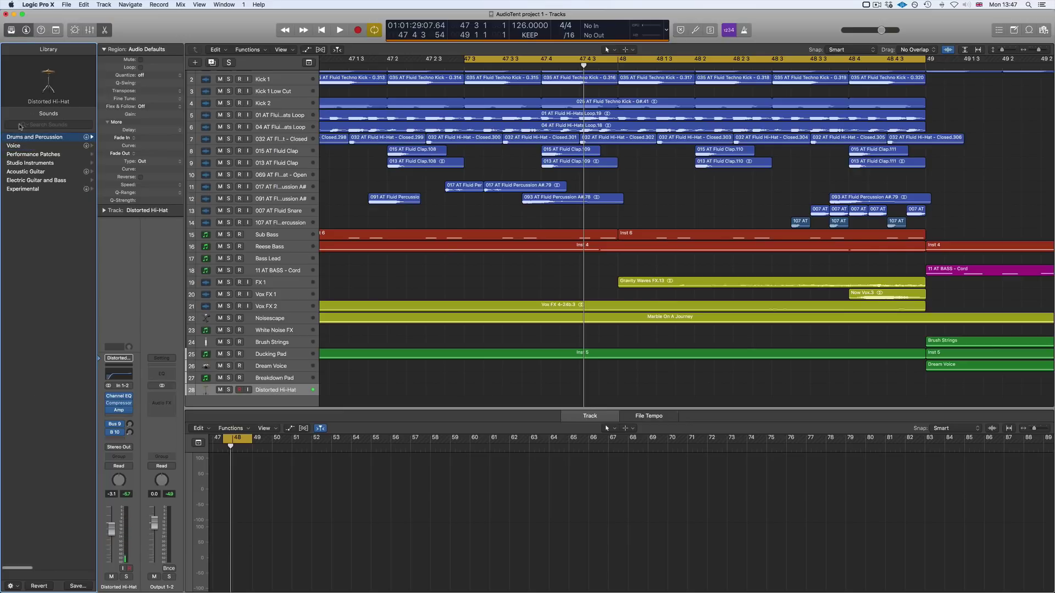
left_click(25, 145)
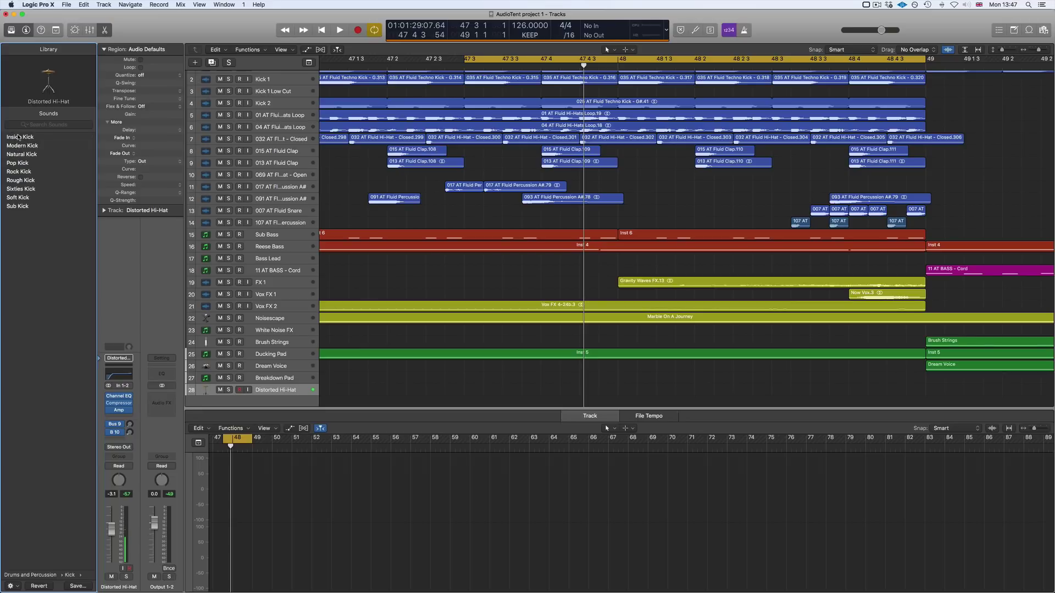
left_click(17, 147)
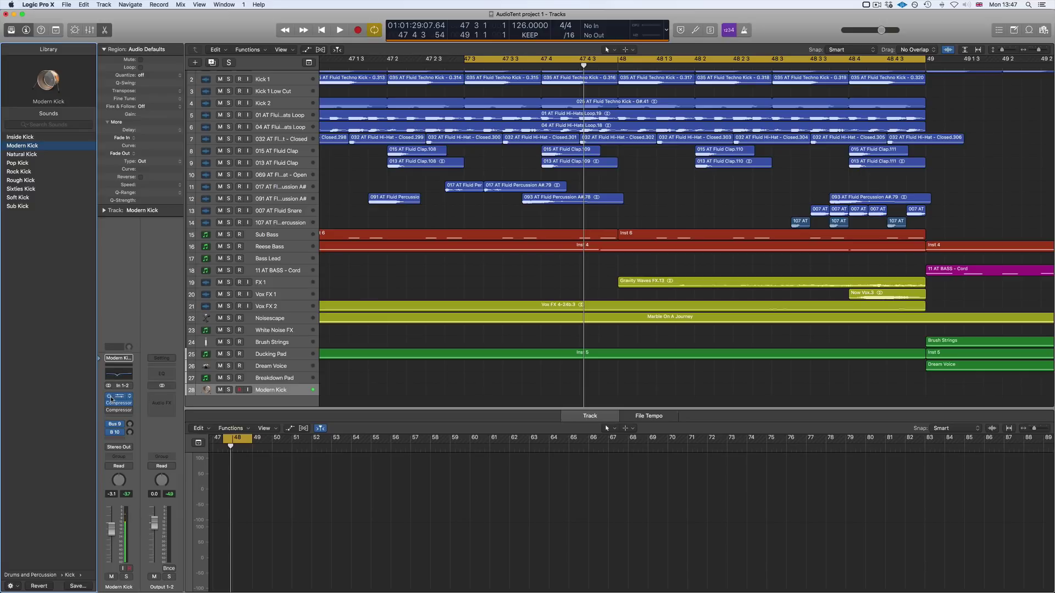
Step: Reset the Modern Kick track's channel strip
left_click(120, 359)
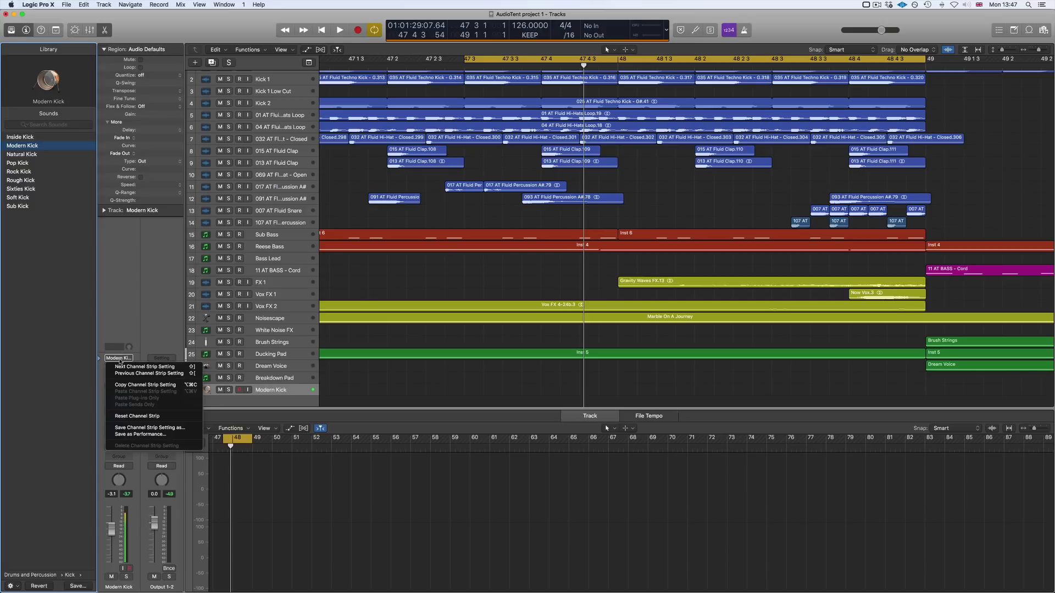
left_click(130, 308)
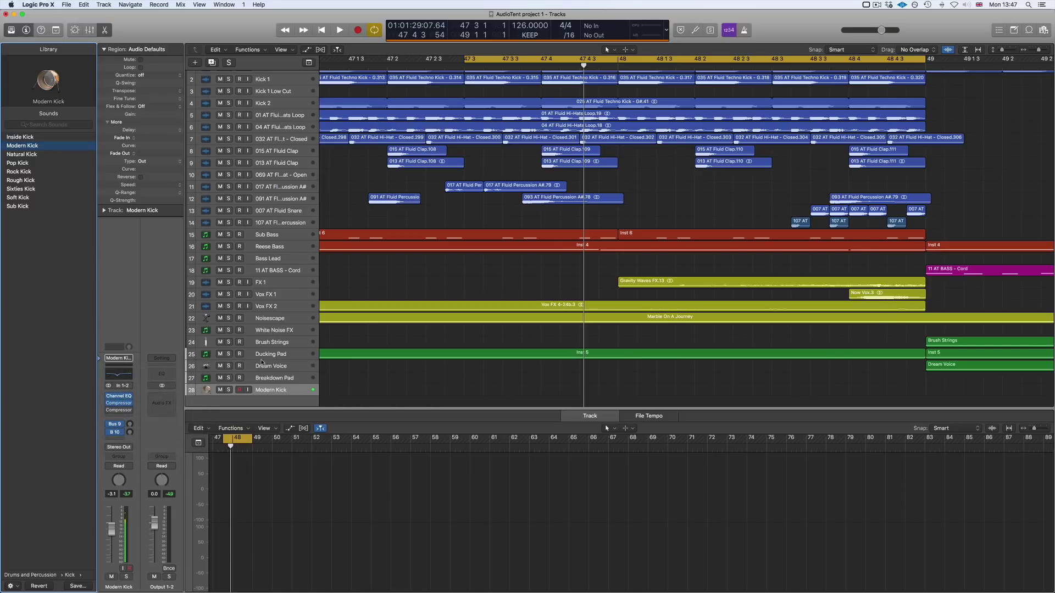
left_click(119, 359)
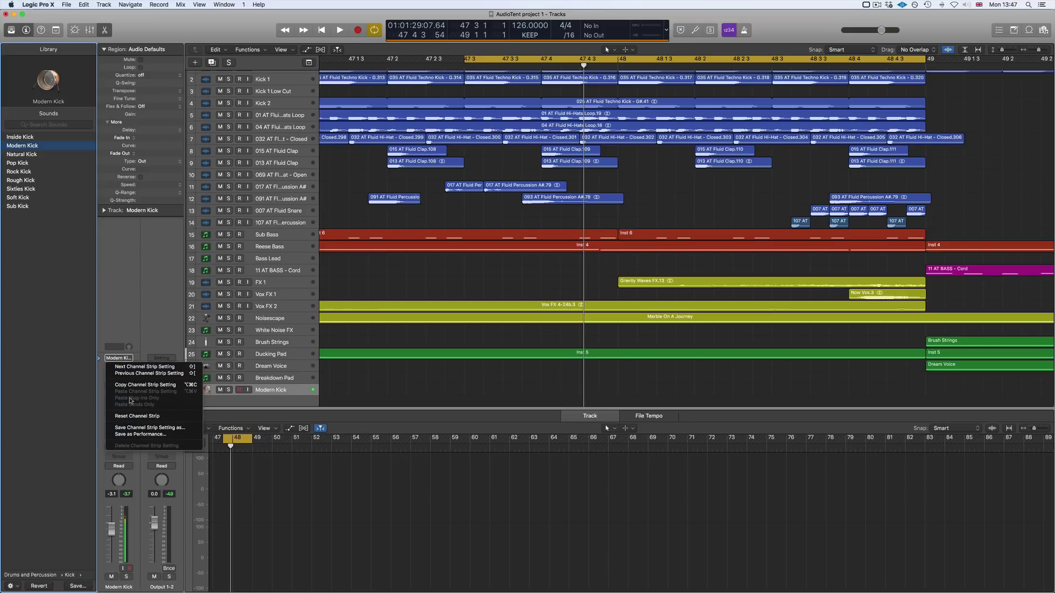
left_click(128, 416)
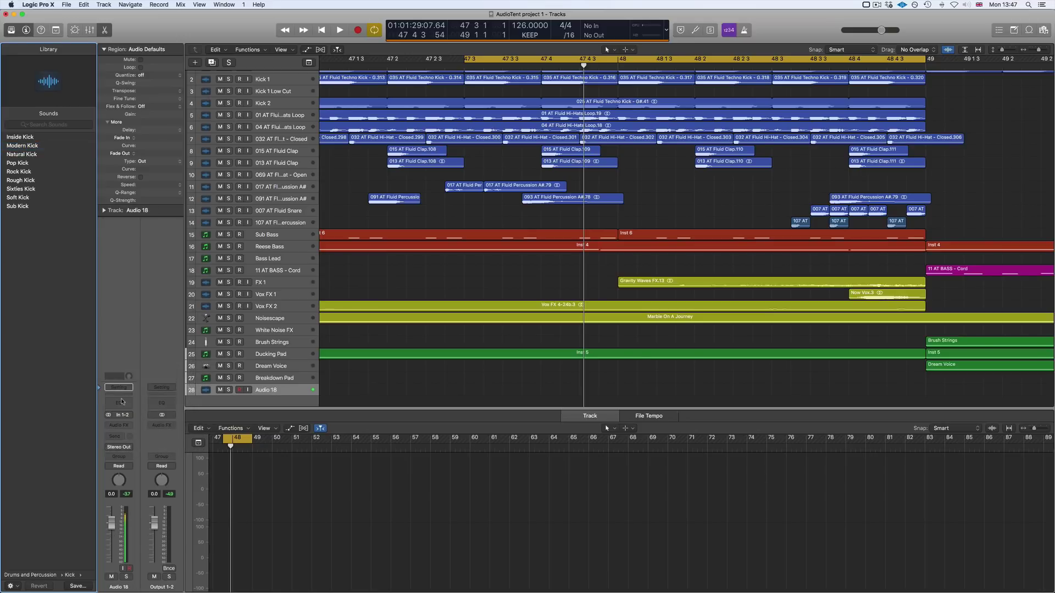
Step: Switch to Ableton Live, unfold the Synth Bus group and show the devices of its Strings track
key("super+Tab")
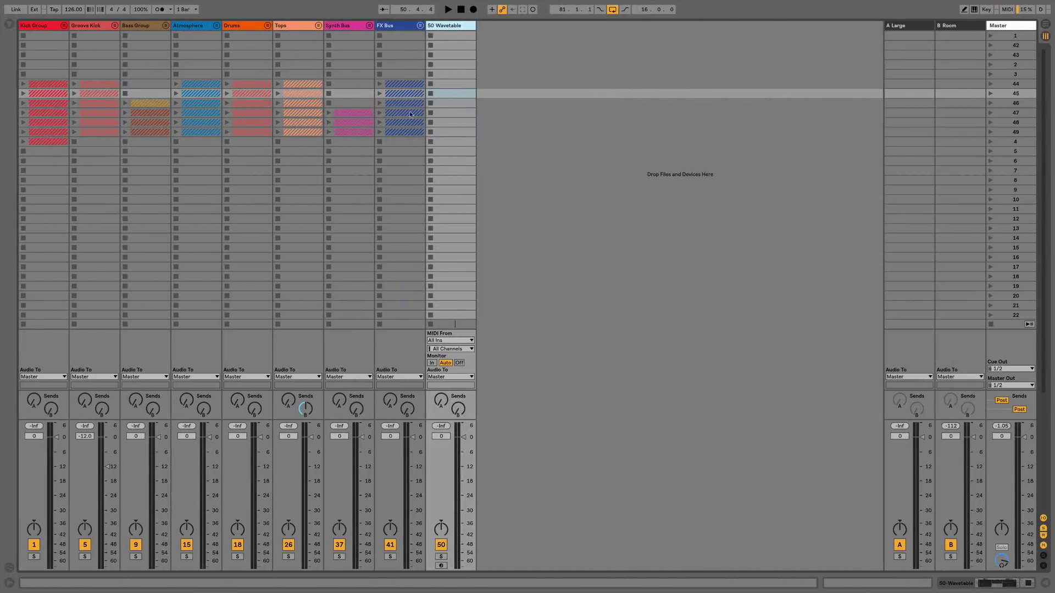
left_click(347, 26)
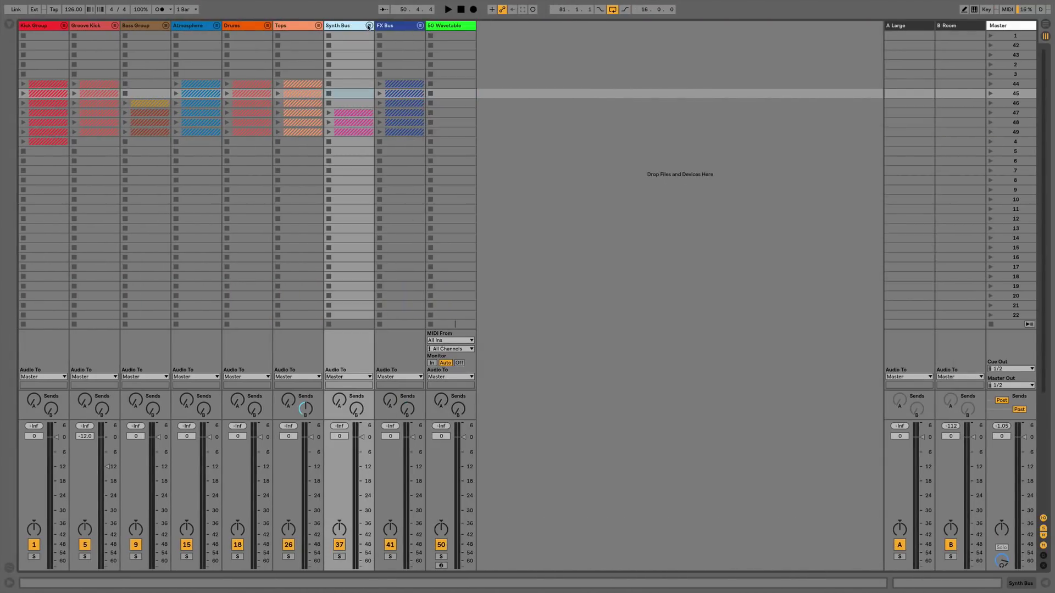
left_click(369, 26)
left_click(401, 29)
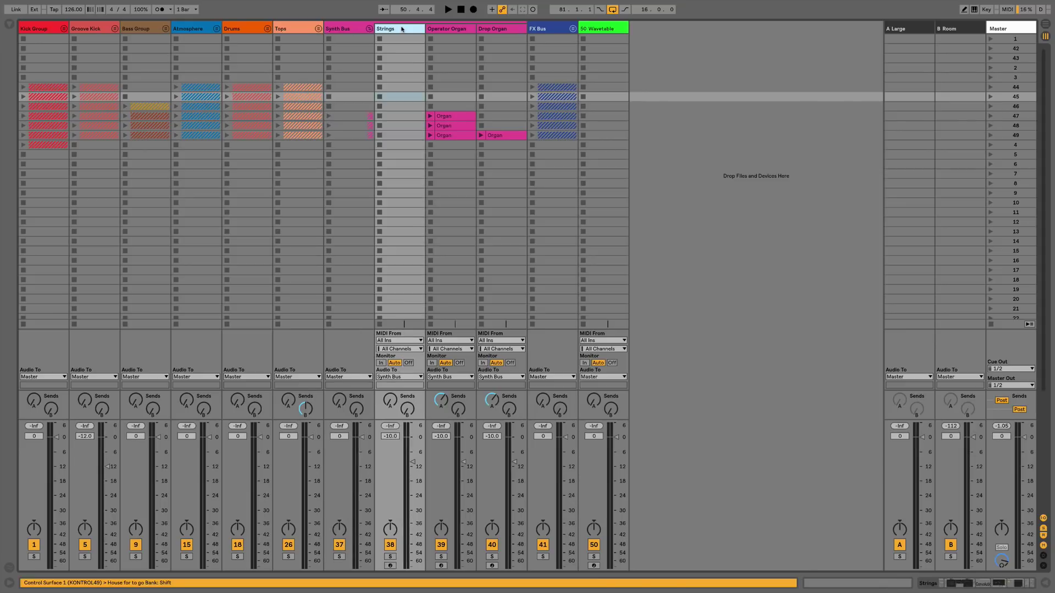
double_click(402, 29)
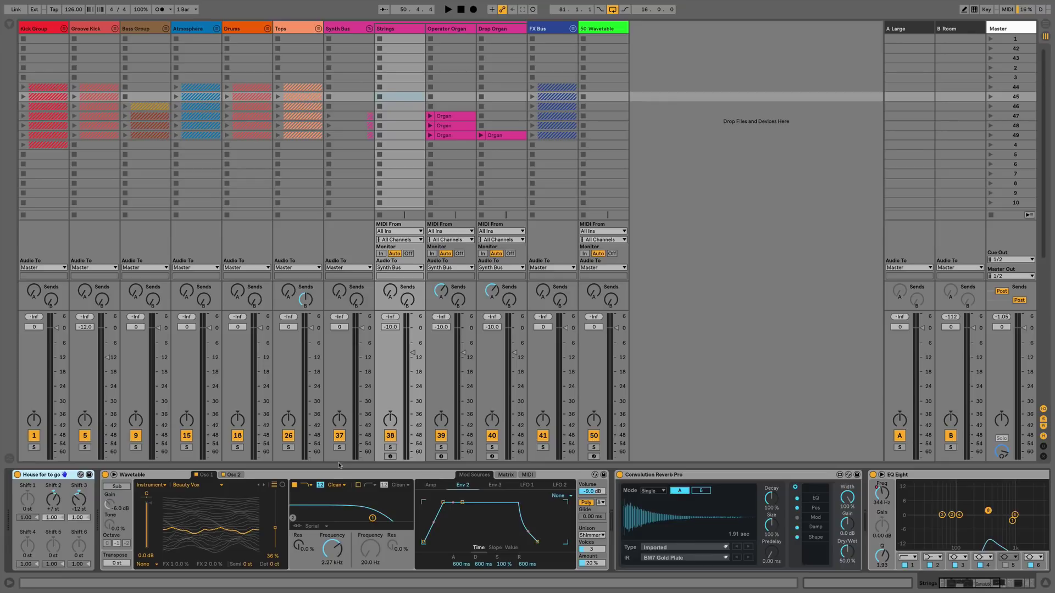
Step: Examine the Strings track's device chain from the Wavetable instrument through to Utility
scroll(165, 475, "down", 5)
scroll(129, 465, "up", 5)
scroll(58, 482, "down", 3)
scroll(51, 477, "up", 3)
scroll(588, 497, "down", 4)
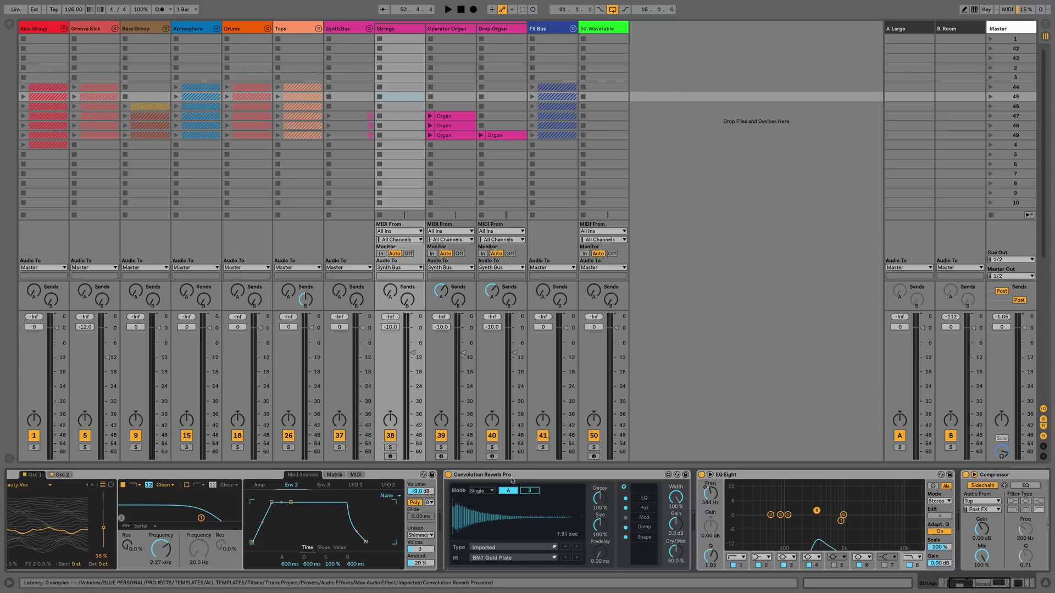
scroll(436, 477, "down", 7)
scroll(436, 478, "down", 4)
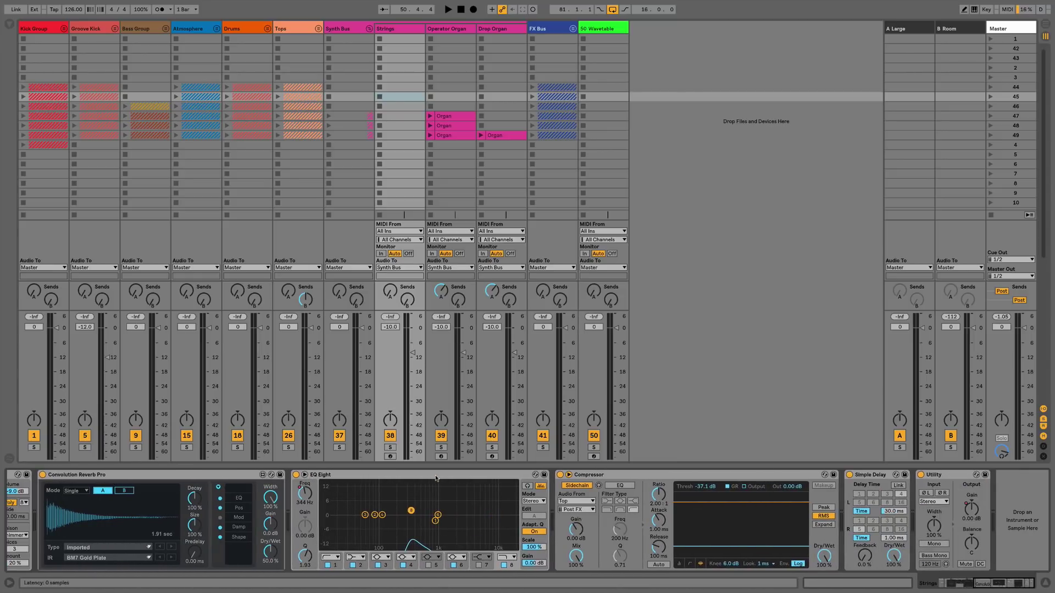
Step: Group all devices of the Strings track into an instrument rack and save it to the User Library as Instrument Rack.adg
left_click(817, 486)
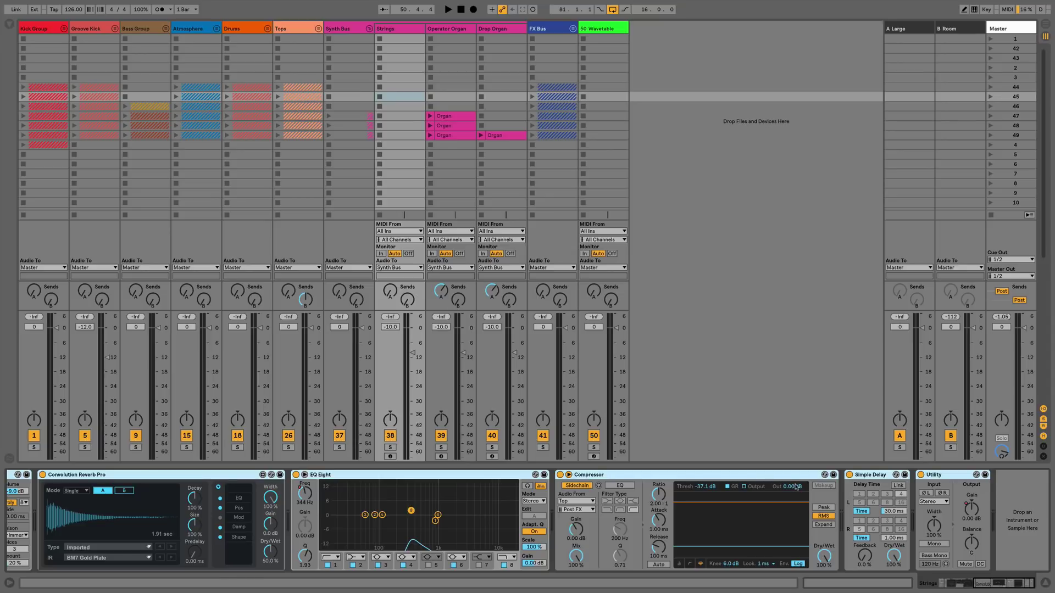
scroll(795, 487, "up", 11)
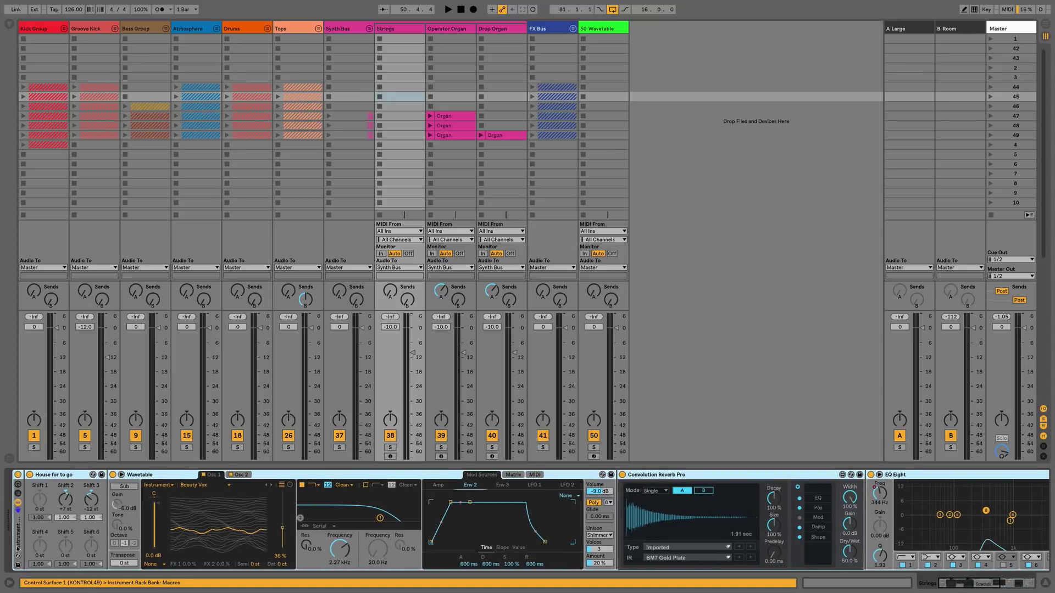
left_click(17, 566)
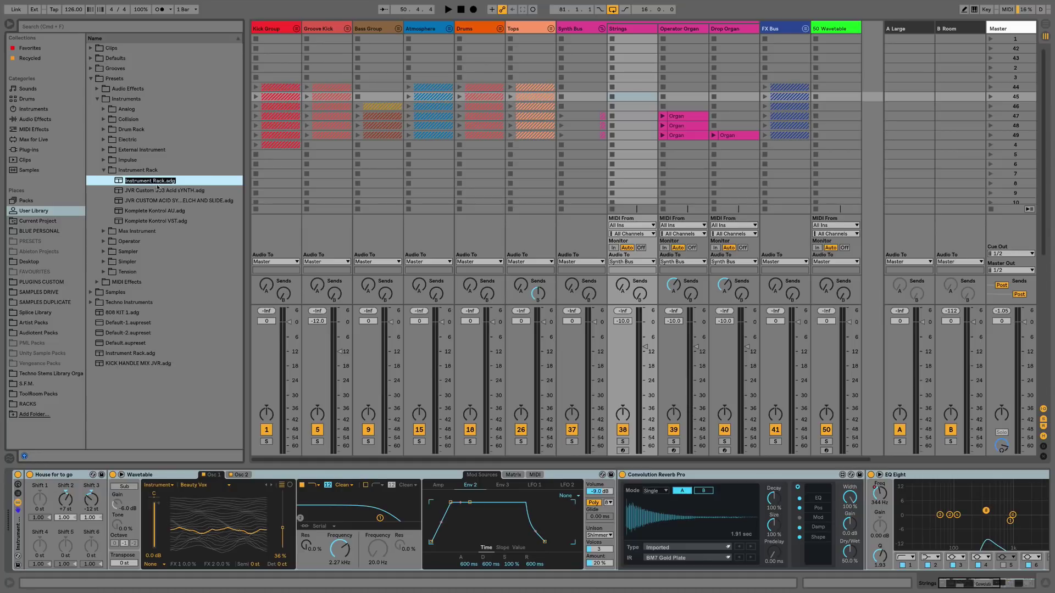
key("Return")
Step: Delete the rack from the Strings track and load the saved Instrument Rack.adg preset back onto it
key("Delete")
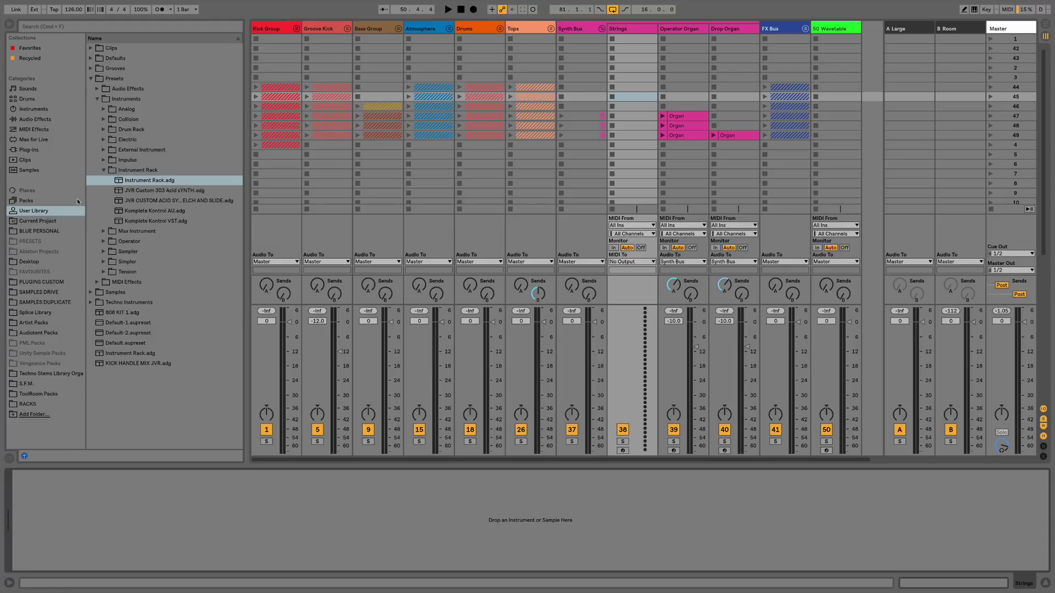
mouse_move(131, 182)
left_mouse_down()
mouse_move(87, 481)
mouse_move(60, 514)
left_mouse_up()
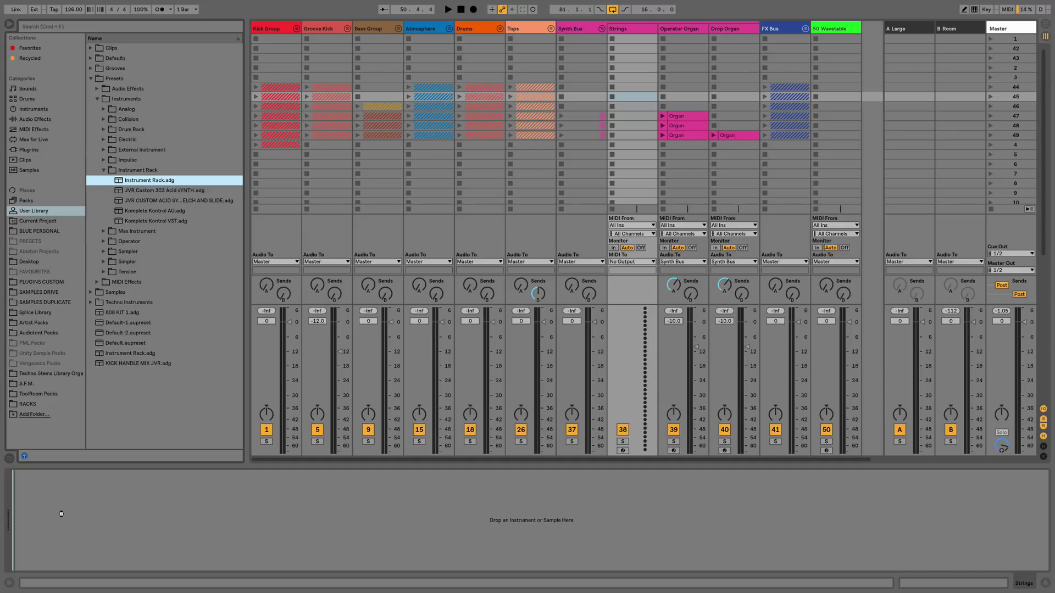
Step: Examine the reloaded Strings rack's device chain from the House for to go device and Wavetable through to Utility
left_click_drag(61, 514, 61, 515)
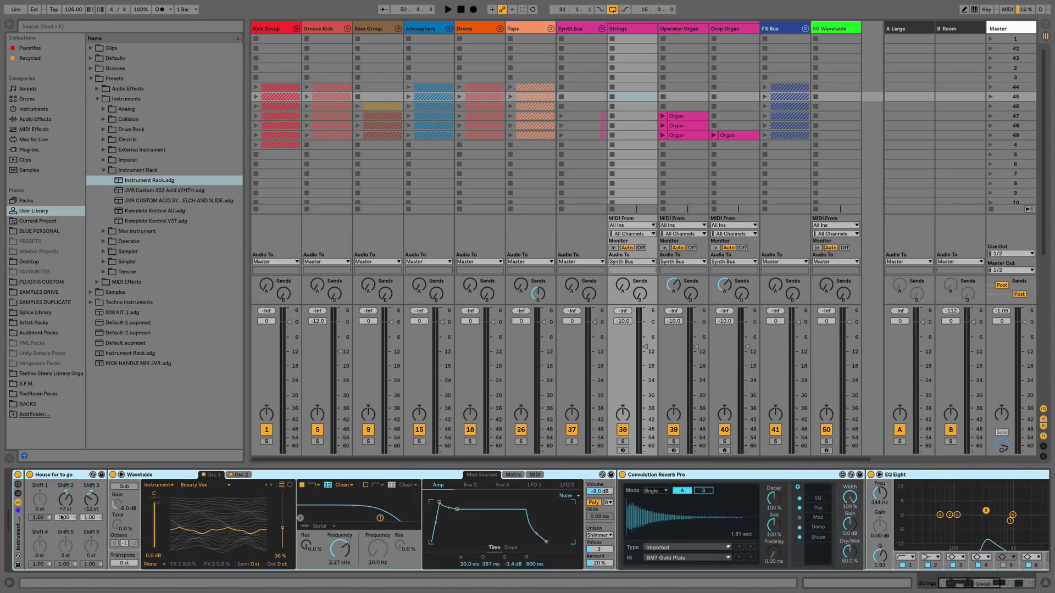
scroll(62, 517, "right", 5)
scroll(63, 517, "left", 5)
scroll(329, 522, "right", 5)
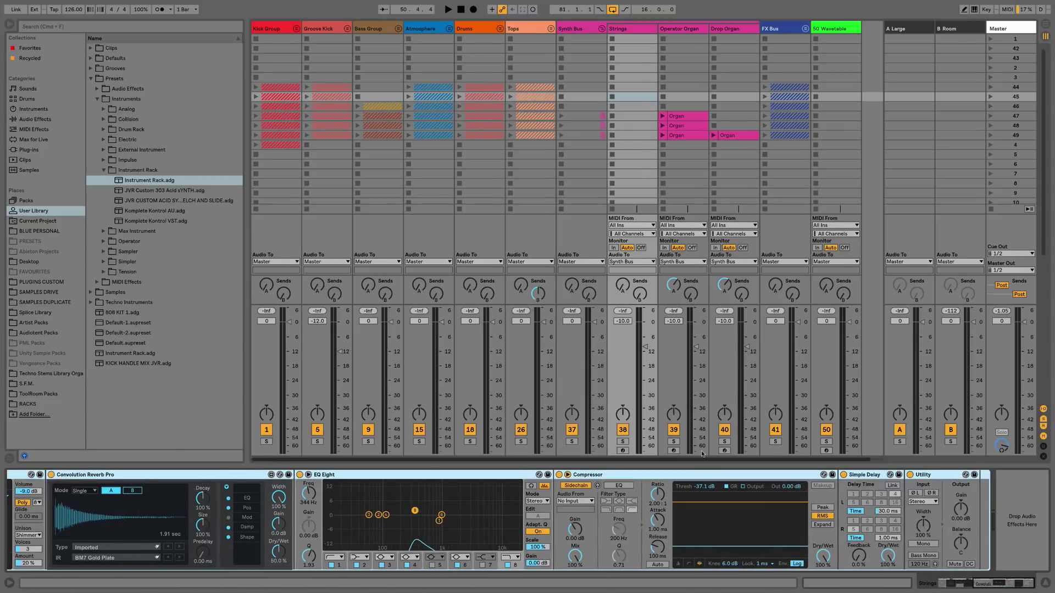
scroll(494, 385, "right", 1)
scroll(516, 542, "left", 5)
scroll(517, 542, "right", 5)
scroll(513, 542, "left", 5)
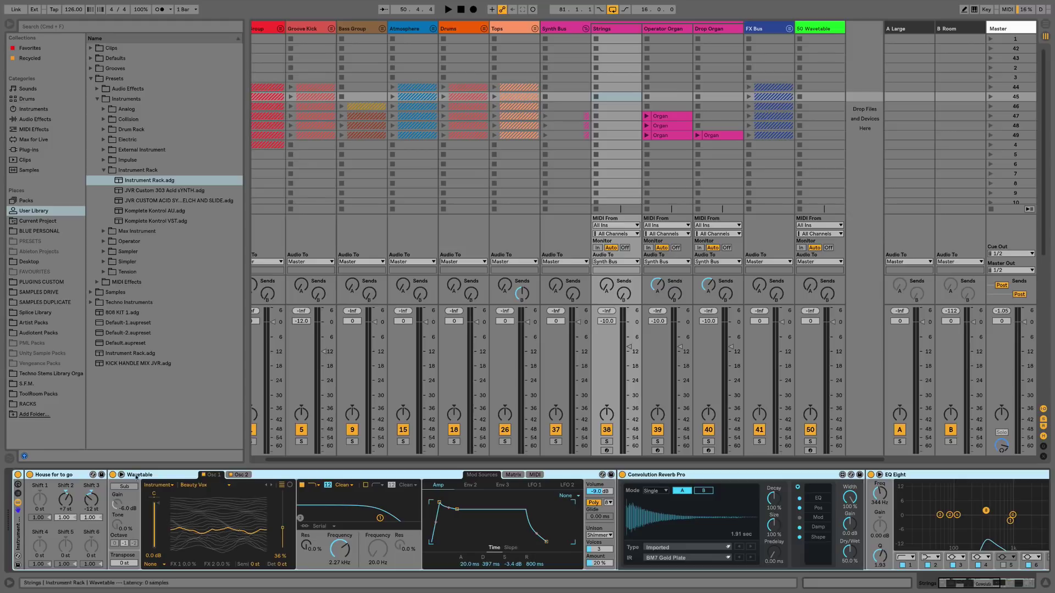
scroll(247, 511, "right", 5)
scroll(247, 511, "left", 5)
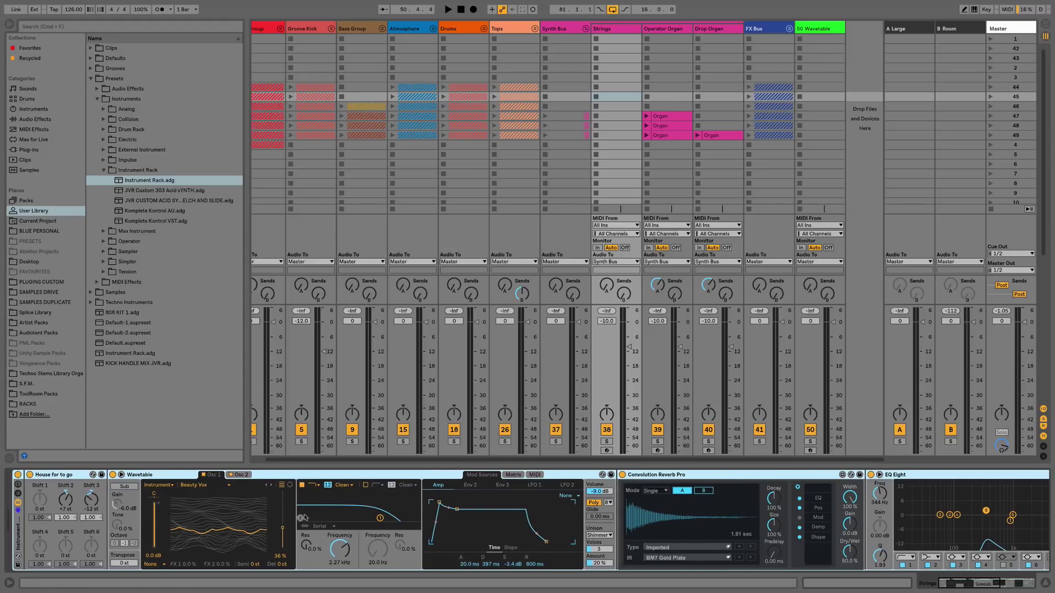
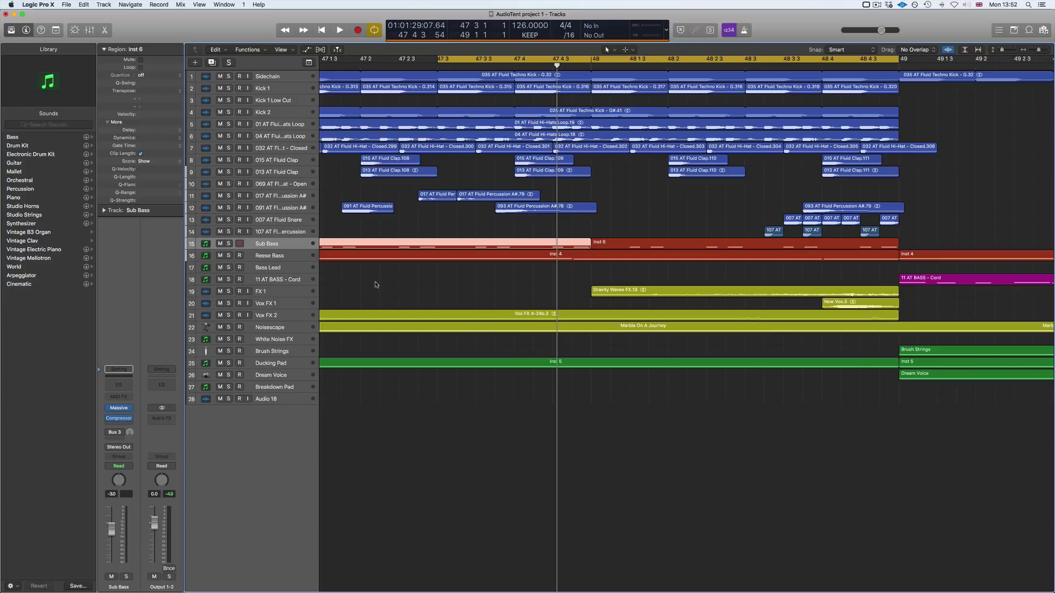
Step: In Logic Pro X, rename the Sub Bass track's Macro 1 smart control to tone and expand its parameter mapping and external assignment settings
key("b")
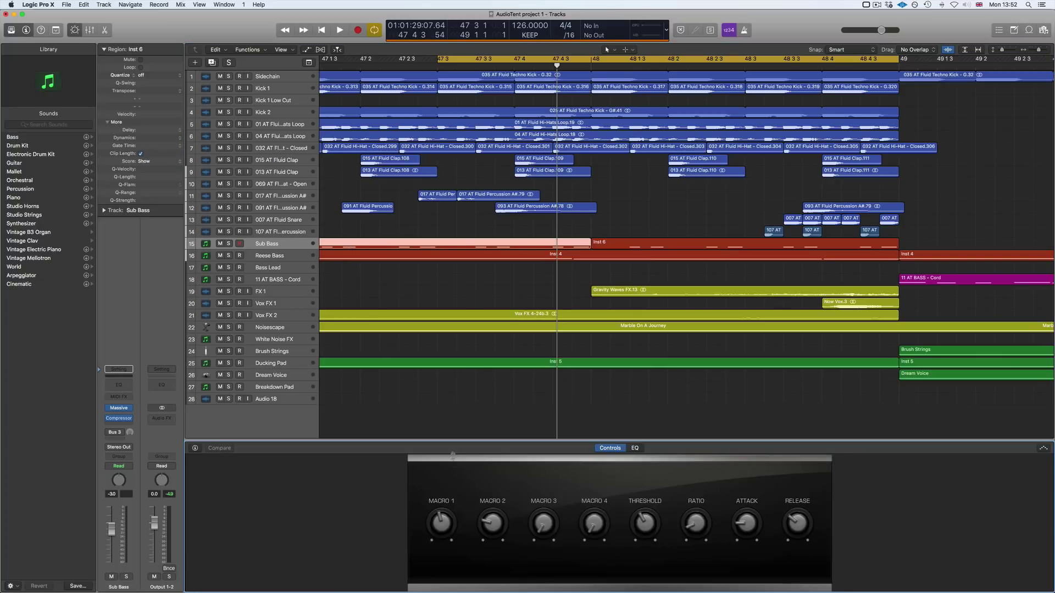
left_click(195, 449)
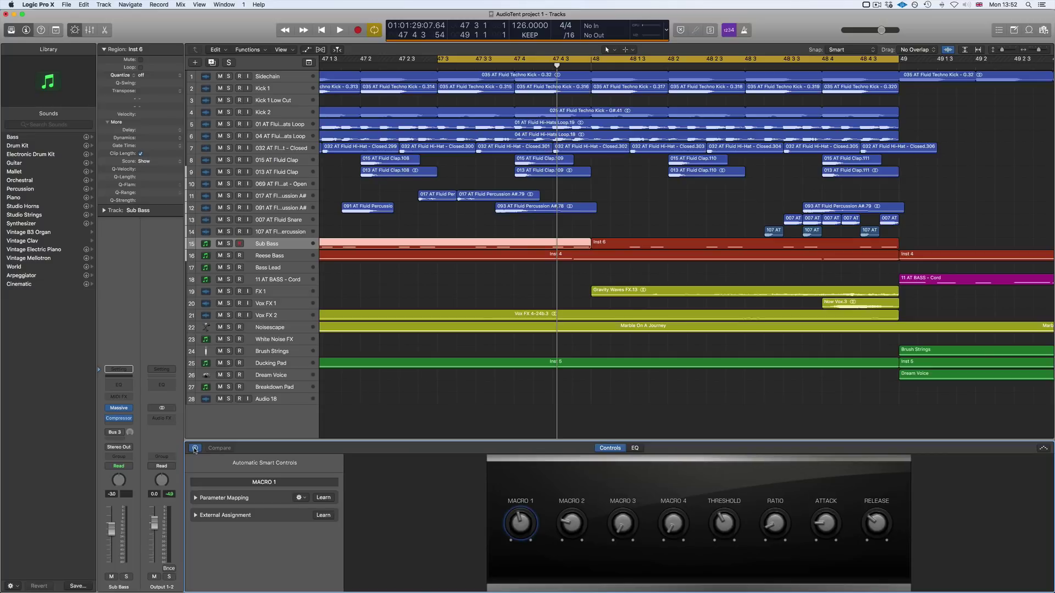
double_click(241, 482)
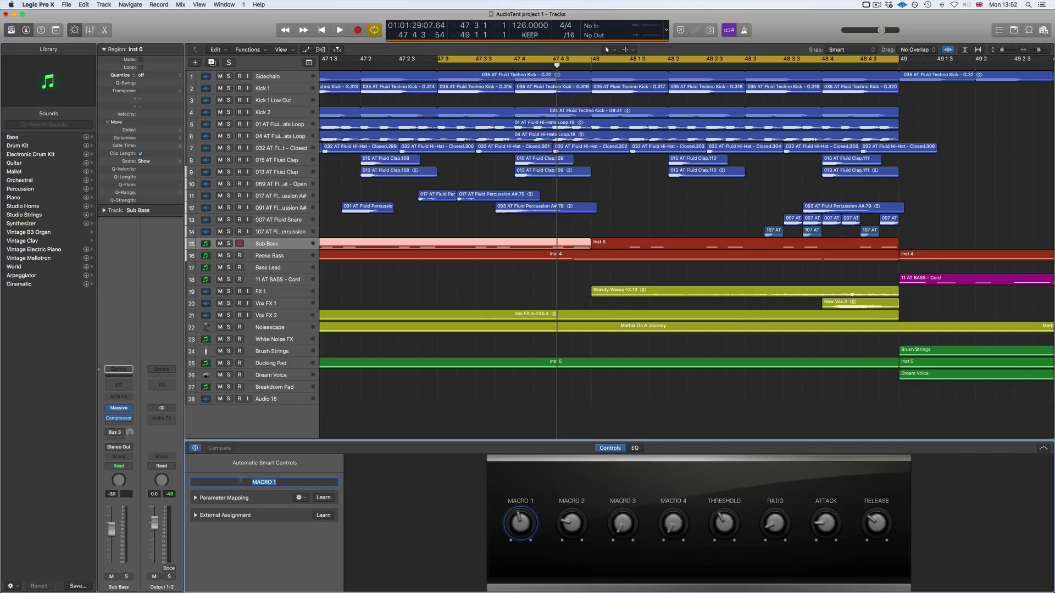
type("tone")
key("Return")
left_click(194, 499)
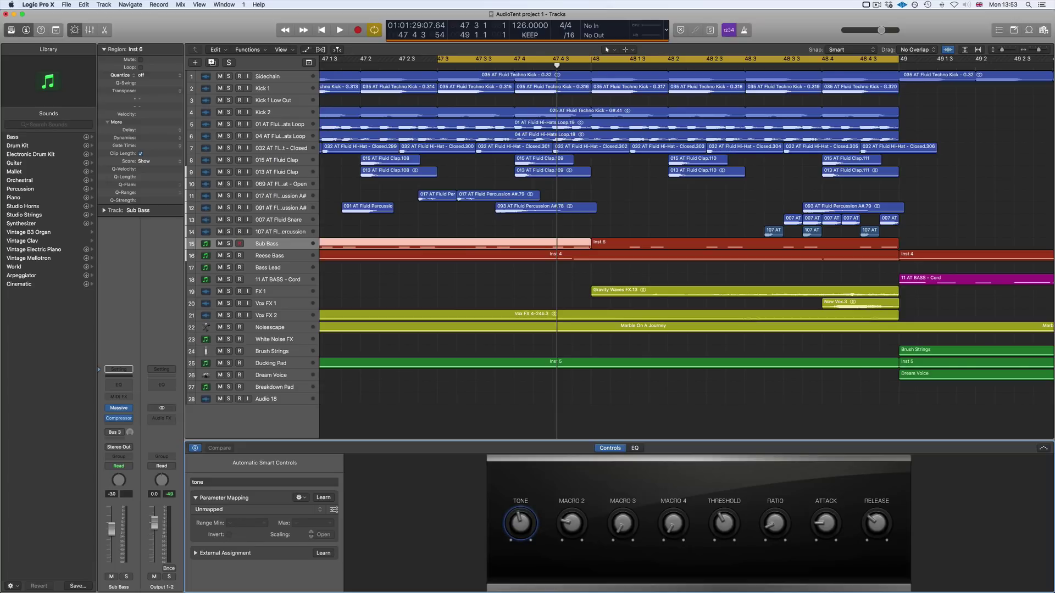
left_click(196, 553)
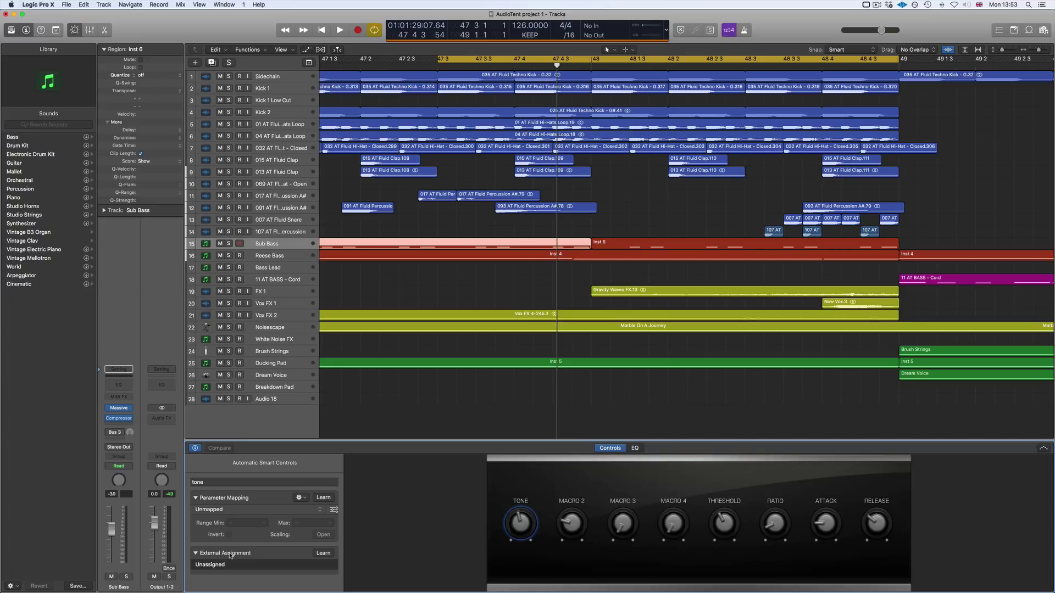
Step: Switch to Ableton Live and show the macro controls of the Strings track's instrument rack
key("super+Tab")
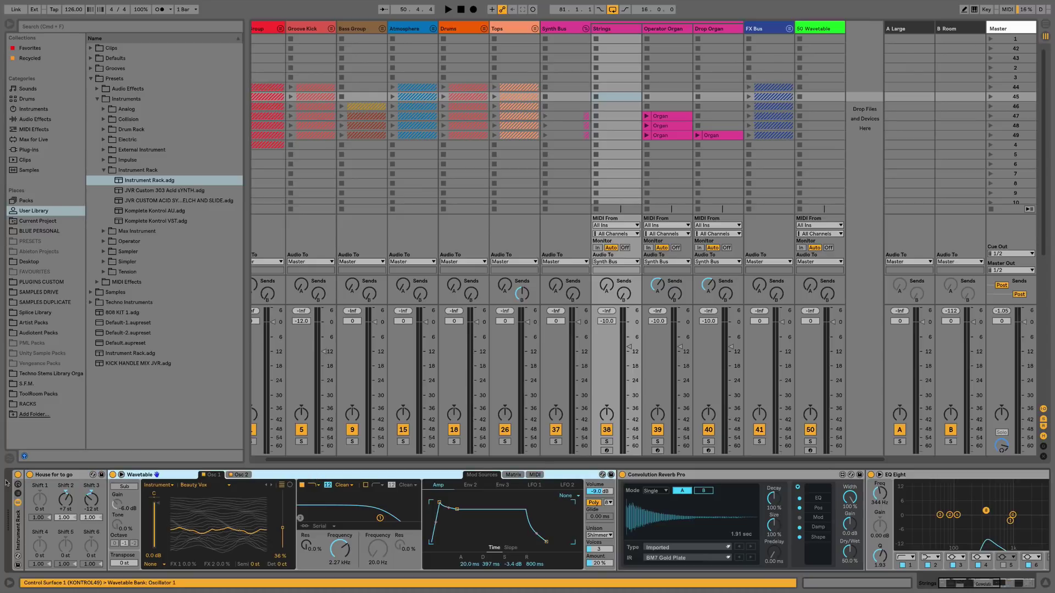
left_click(18, 486)
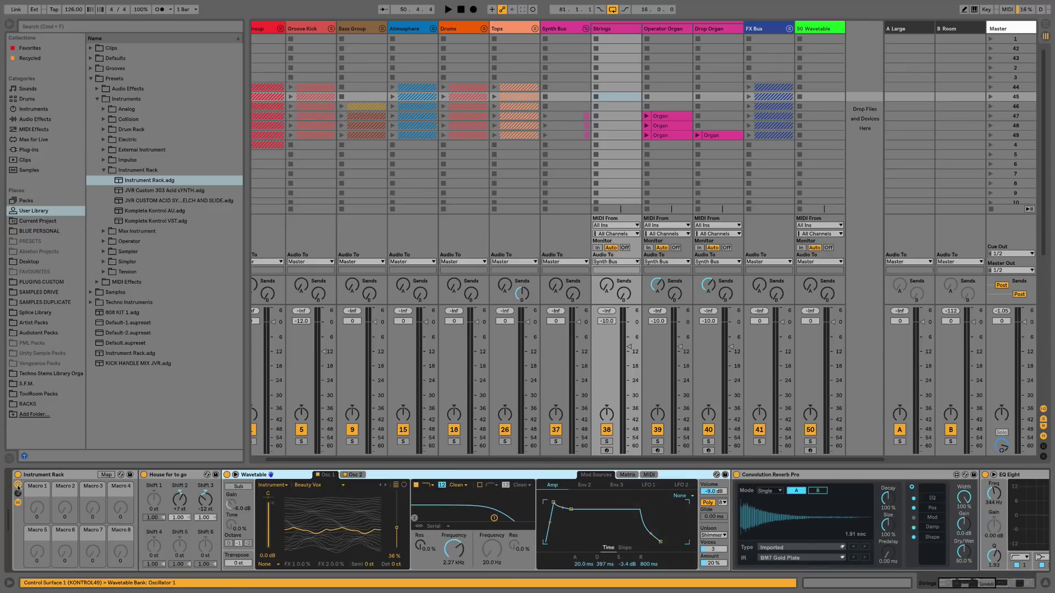
left_click(41, 475)
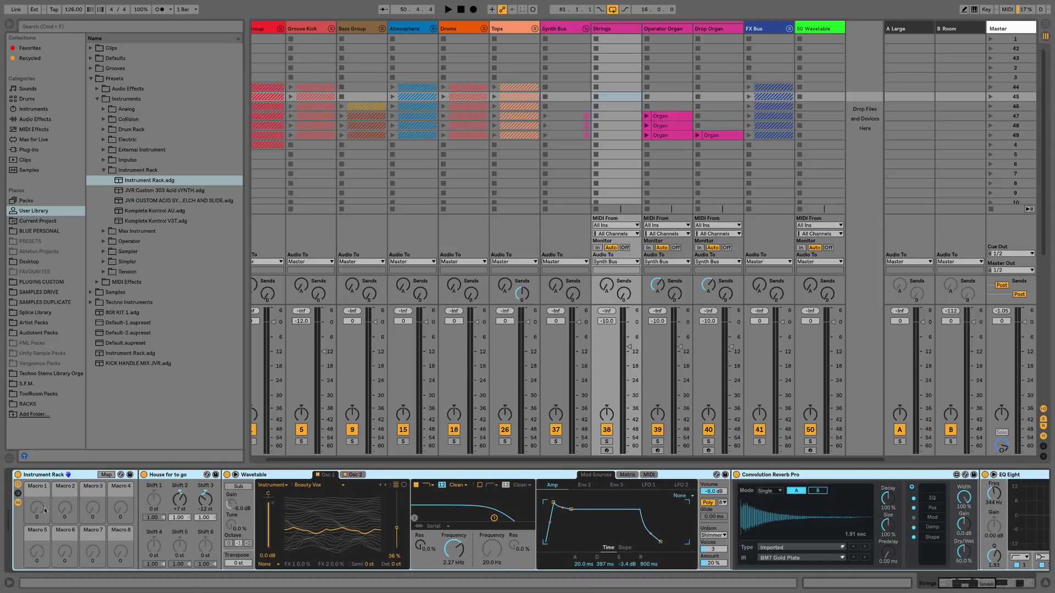
Step: Map Shift 1 and Shift 2 of the House for to go device to the rack's first two macros, turning the first to +14 st
right_click(179, 501)
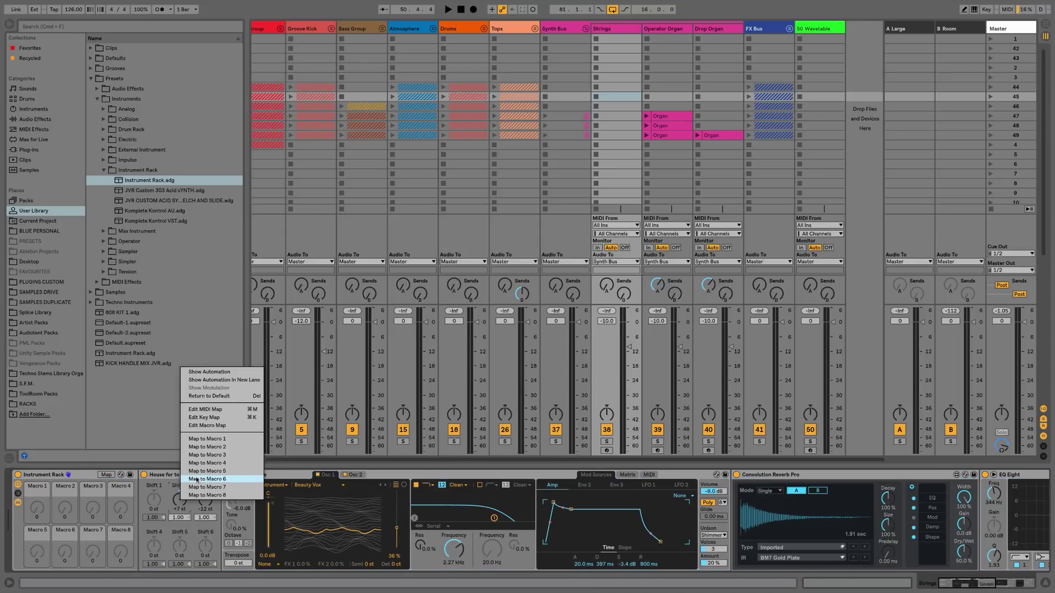
left_click(202, 447)
right_click(151, 502)
left_click(181, 445)
left_click_drag(36, 508, 65, 489)
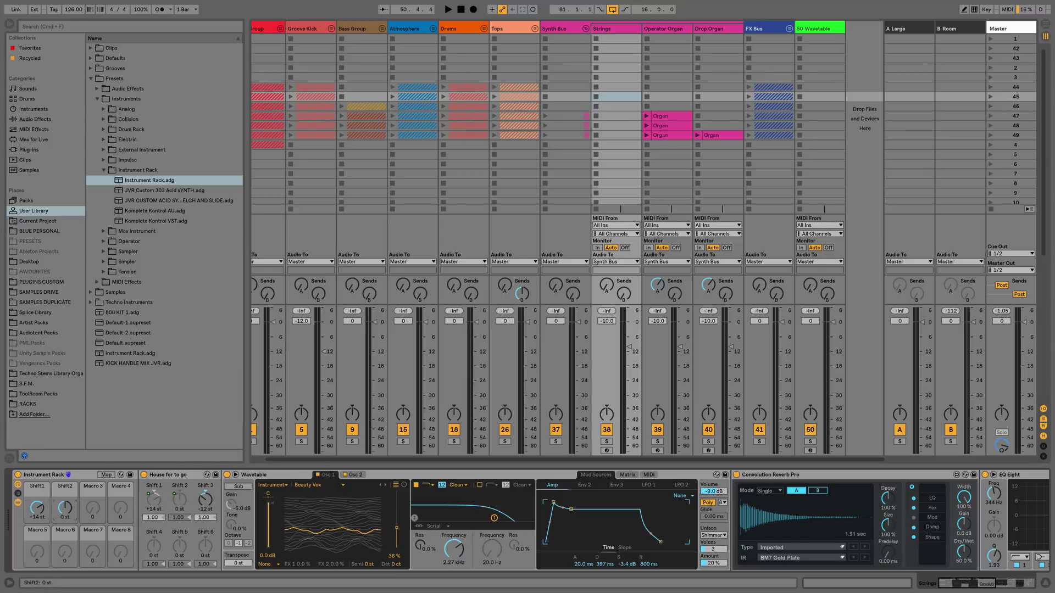
Step: Invert the Shift1 macro mapping's range and narrow Shift2's range to a minimum of -11 st, then leave macro mapping
left_click(106, 474)
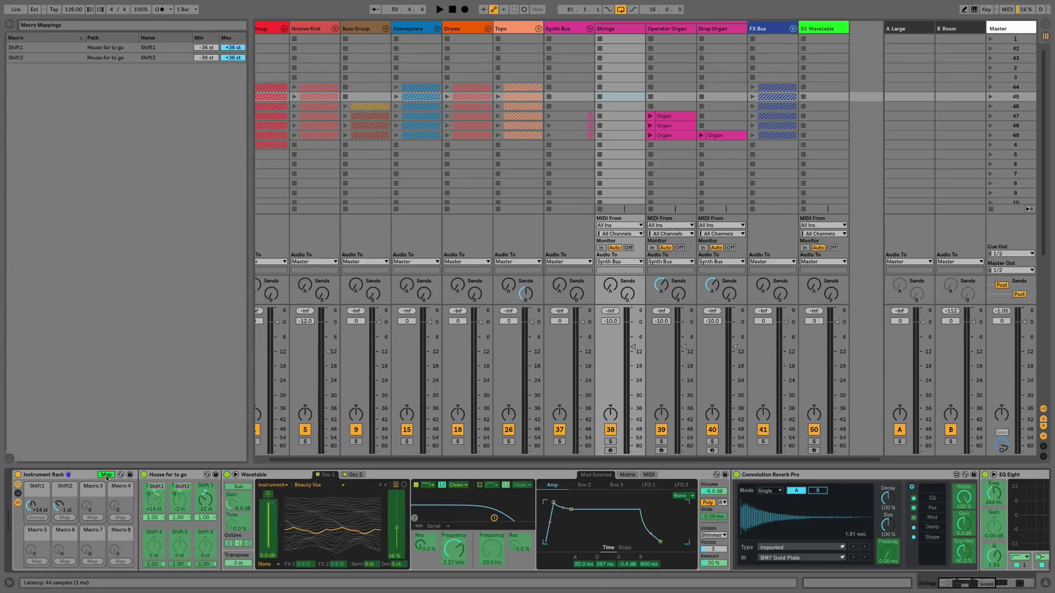
right_click(139, 53)
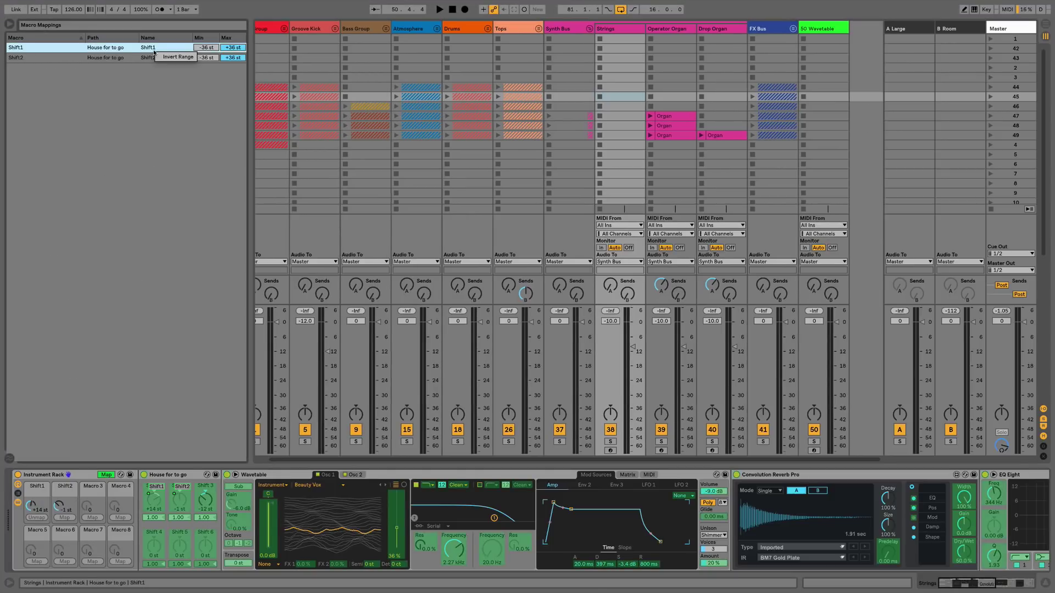
left_click(174, 58)
left_click_drag(206, 58, 233, 71)
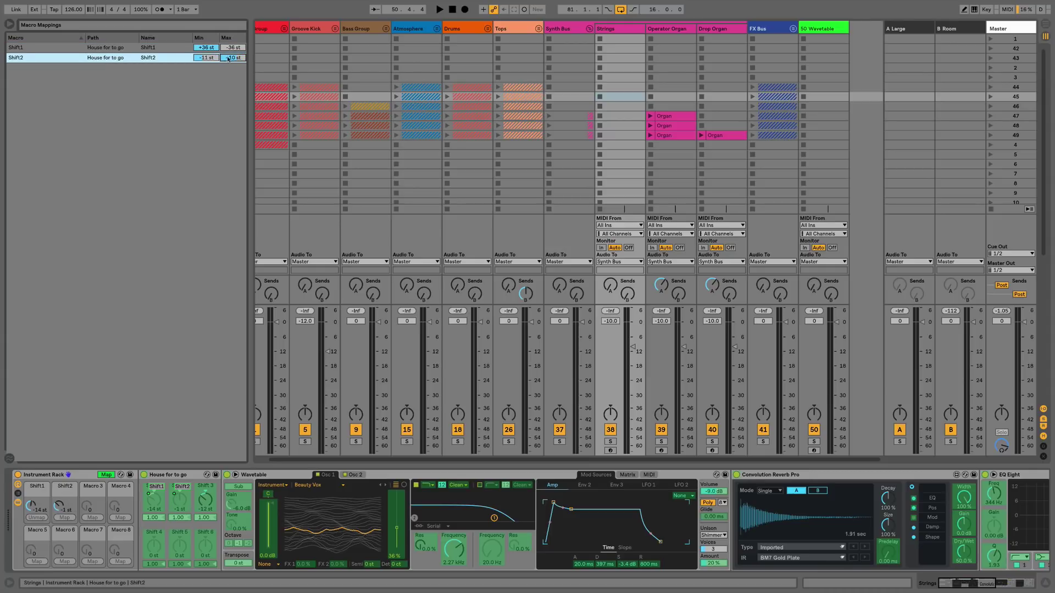
left_click(108, 476)
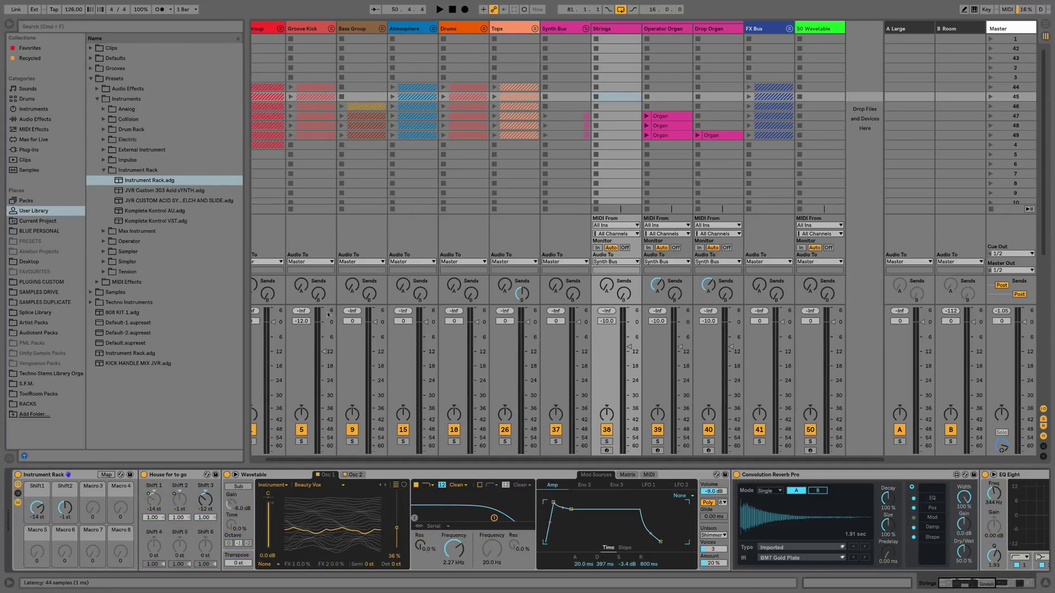
left_click(1007, 10)
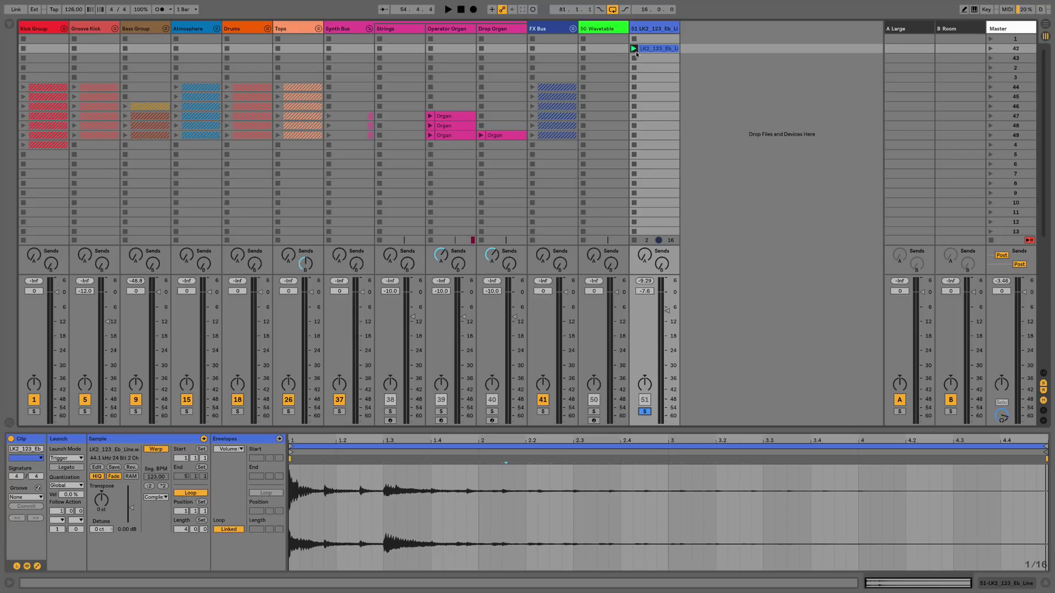
Step: Launch the LK2_123_Eb audio clip on track 51 and play it with the metronome on
left_click(634, 48)
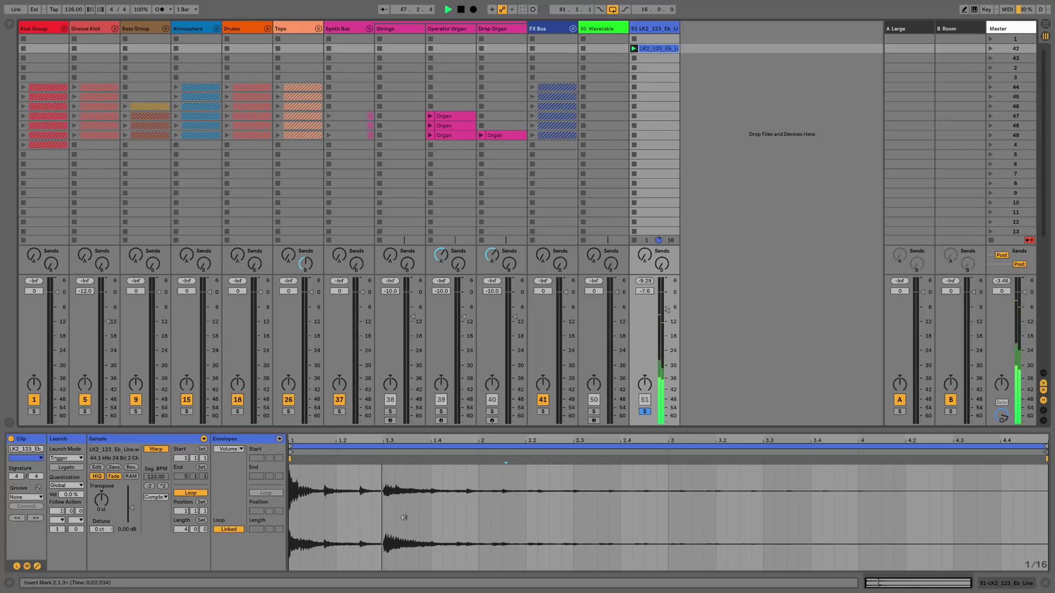
left_click(160, 9)
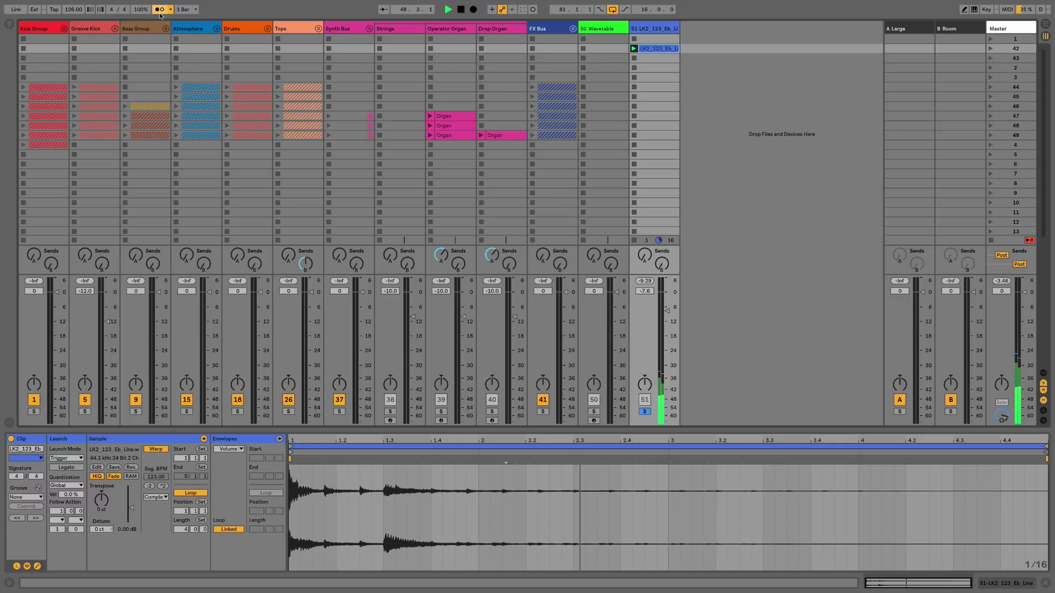
left_click_drag(71, 10, 71, 6)
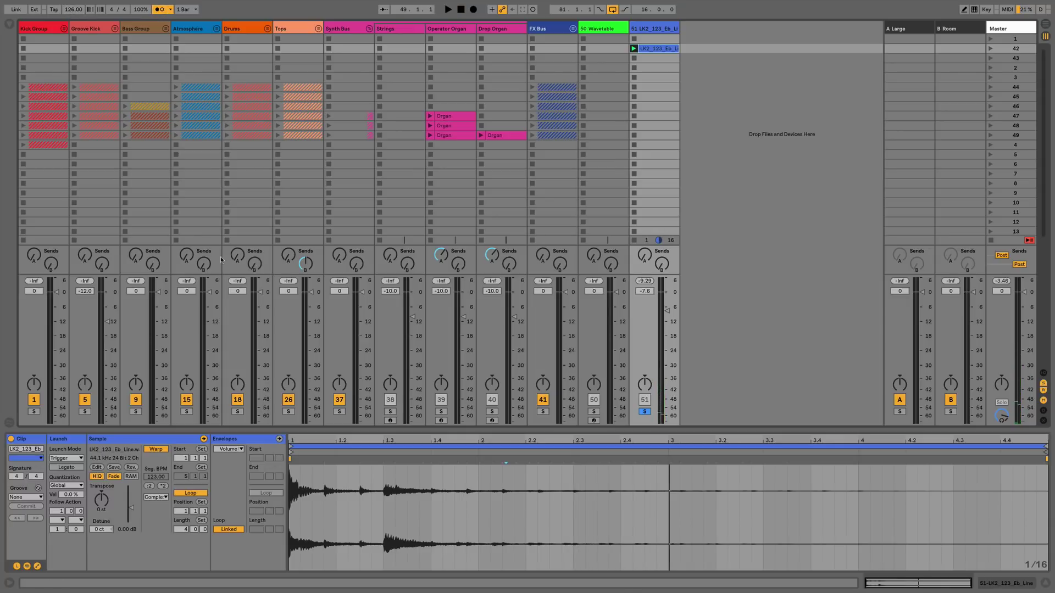
Step: Try playing the soloed loop at a tempo of 180 BPM and slow it to 68 BPM
left_click(71, 12)
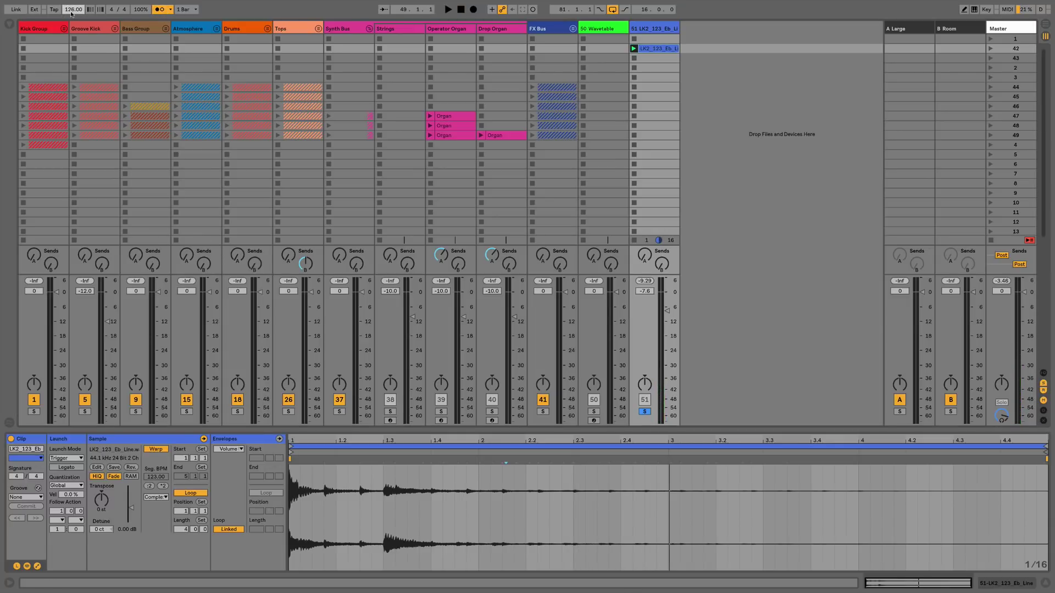
type("180")
key("Return")
key("space")
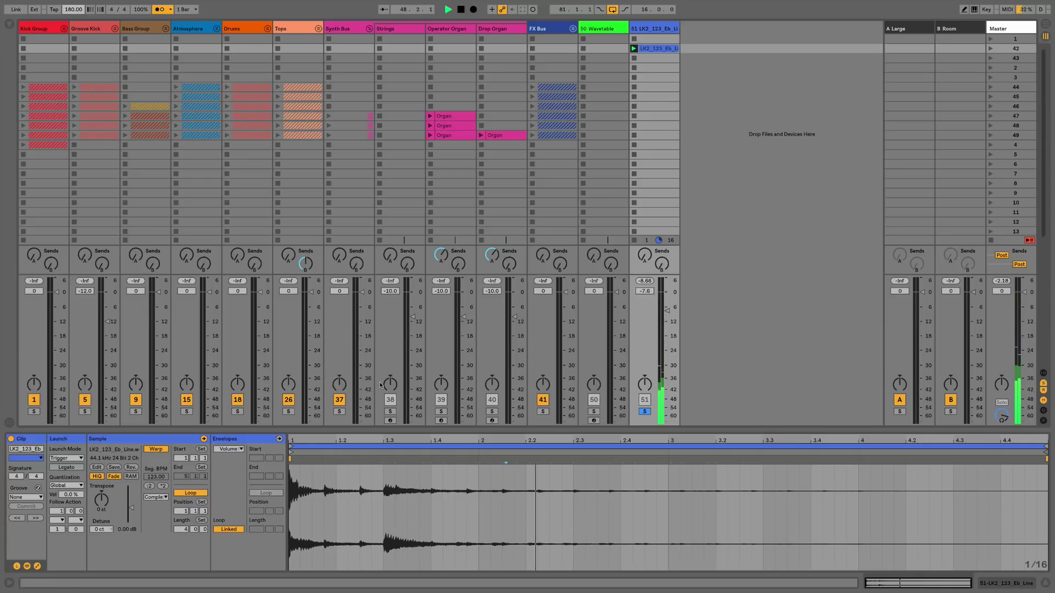
left_click_drag(73, 9, 73, 70)
Step: Unsolo track 51, try the full mix at 170 BPM and set the tempo to 126 BPM before stopping playback
left_click(644, 412)
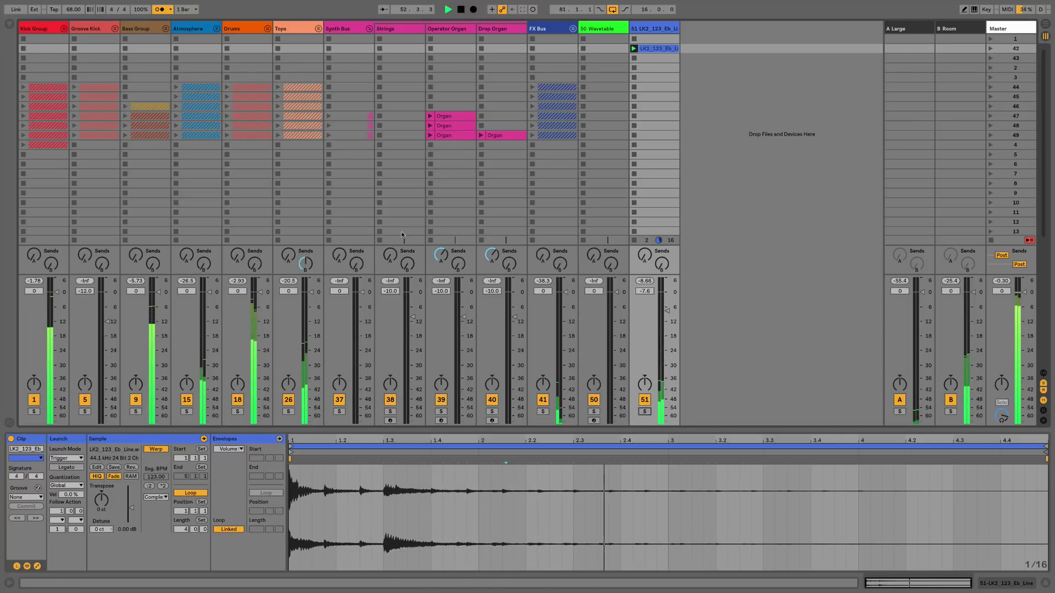
left_click(71, 10)
type("170")
key("Return")
left_click(70, 10)
type("126")
key("Return")
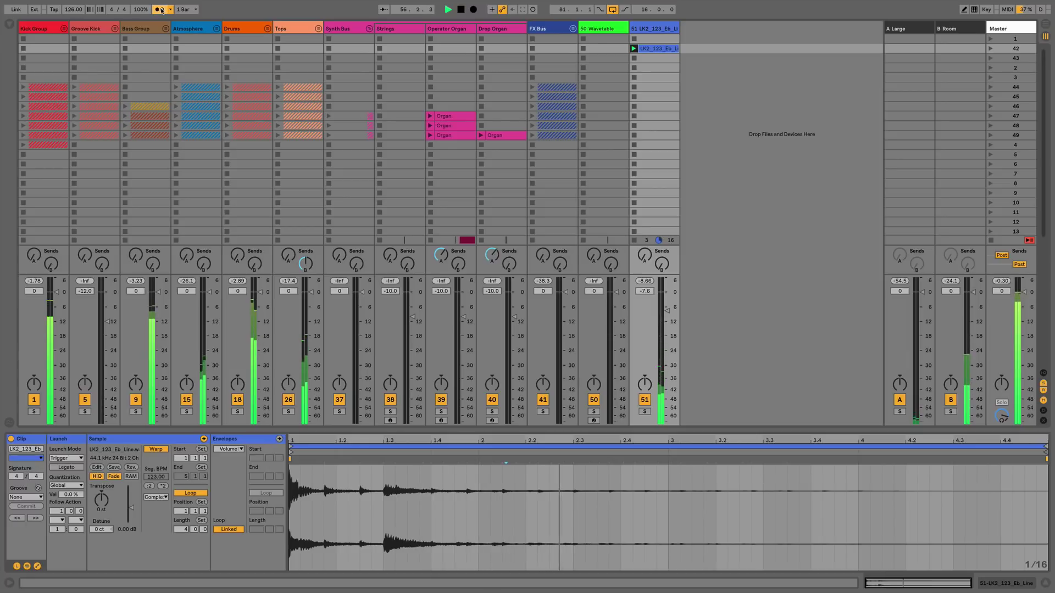
key("space")
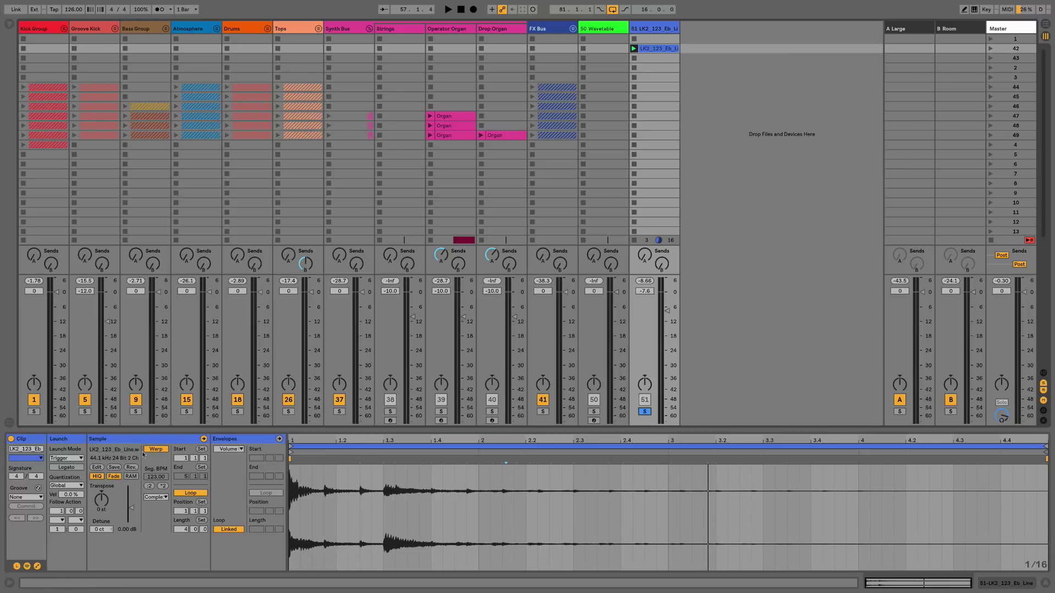
Step: Toggle Warp off and on for the clip, warp its transient at beat 1.3 to about 3.2 and play it
left_click(155, 449)
left_click(156, 450)
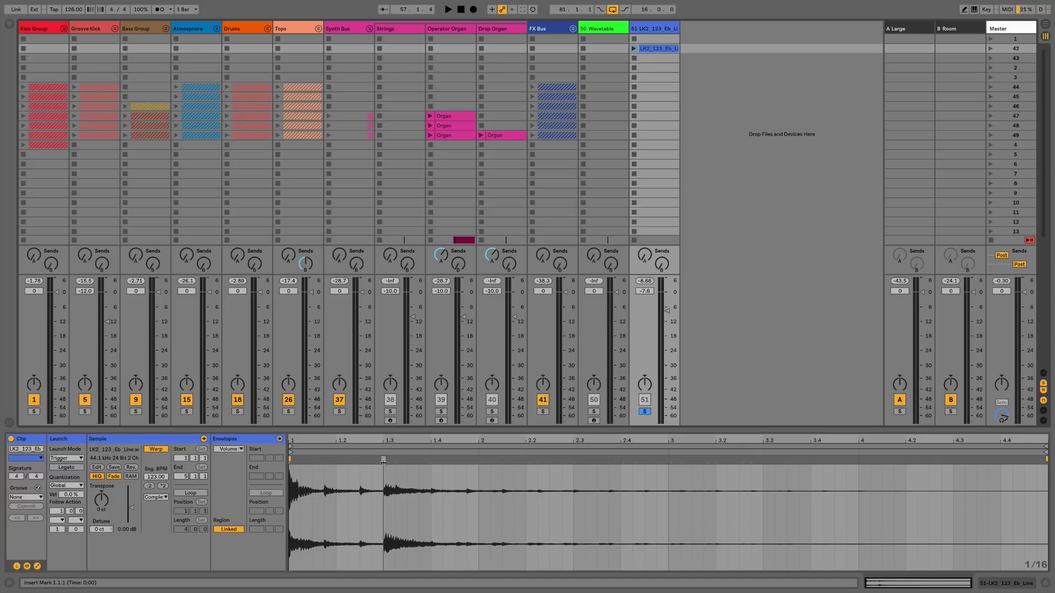
left_click_drag(383, 460, 714, 456)
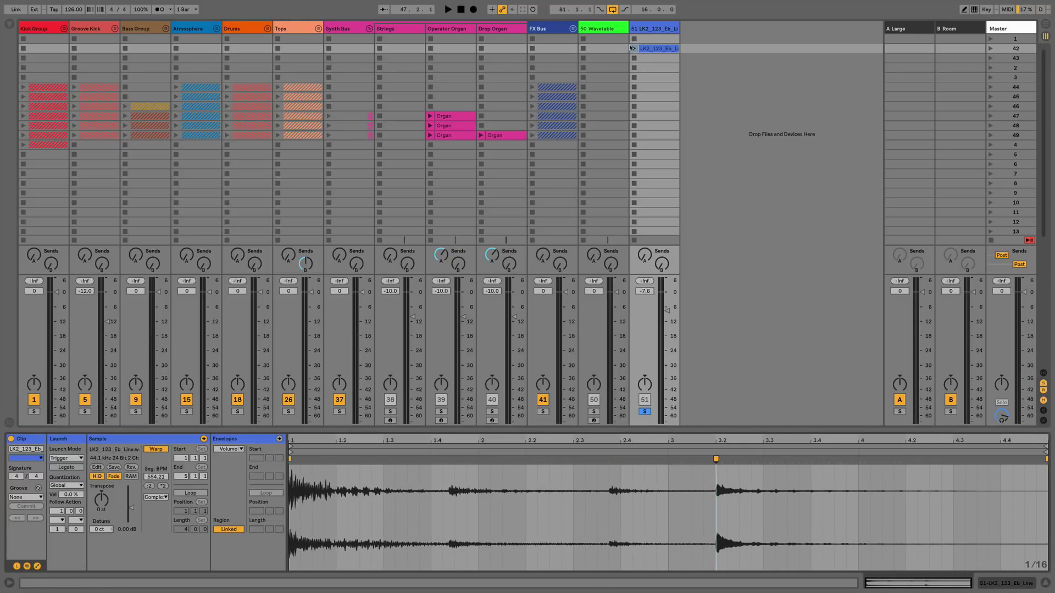
key("space")
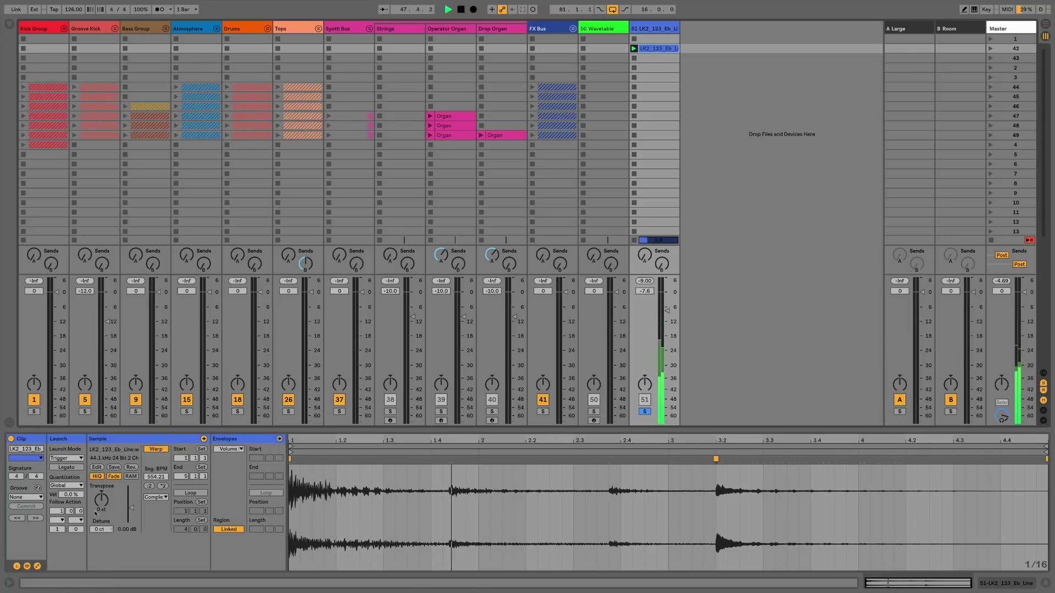
Step: Insert a warp marker near beat 3.3.2 and add warp markers at all transients of the LK2_123_Eb clip
left_click(156, 497)
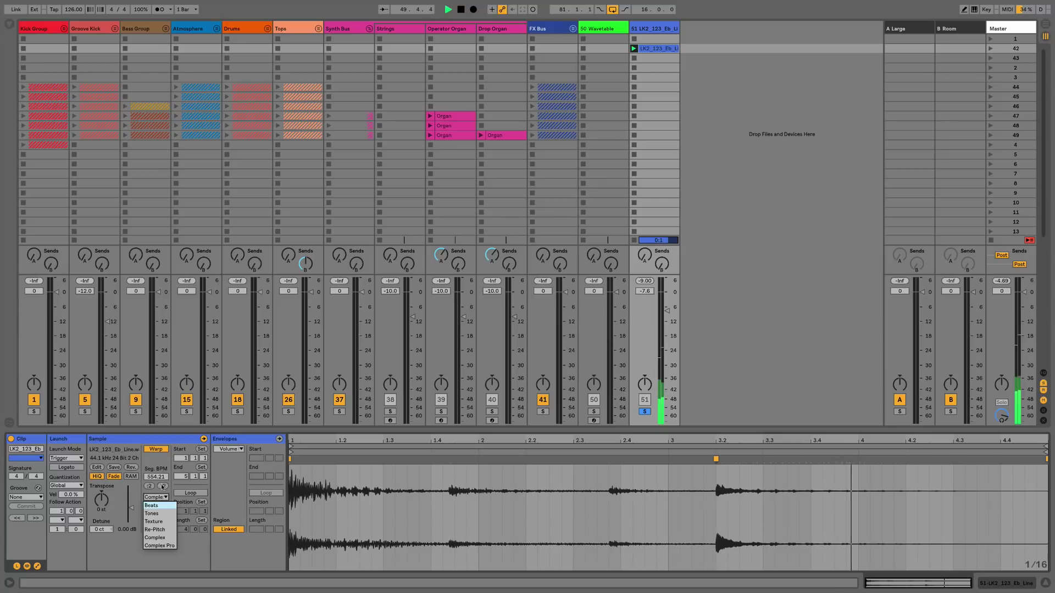
left_click(150, 546)
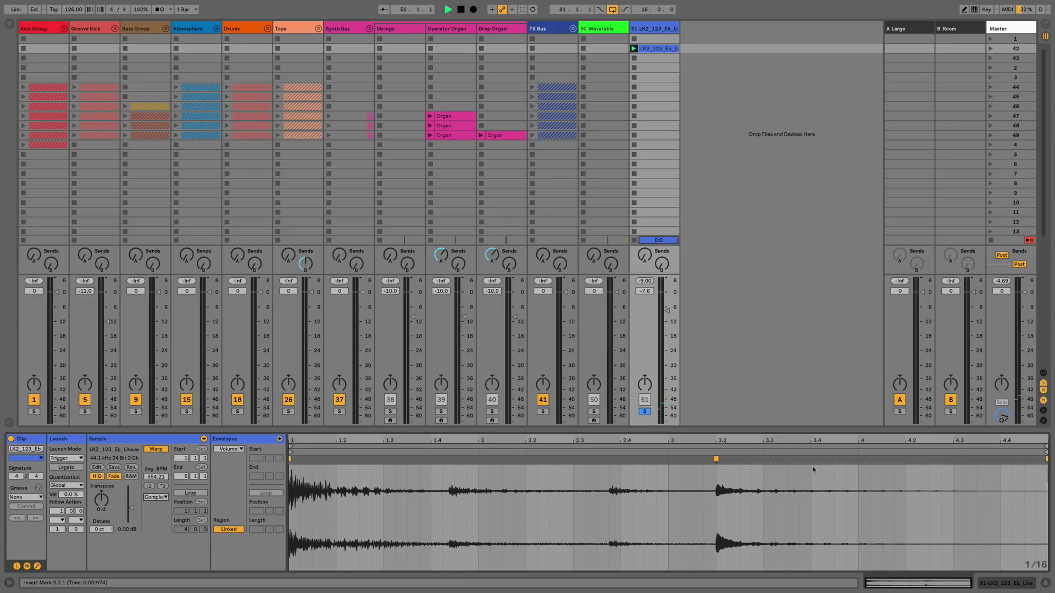
double_click(770, 459)
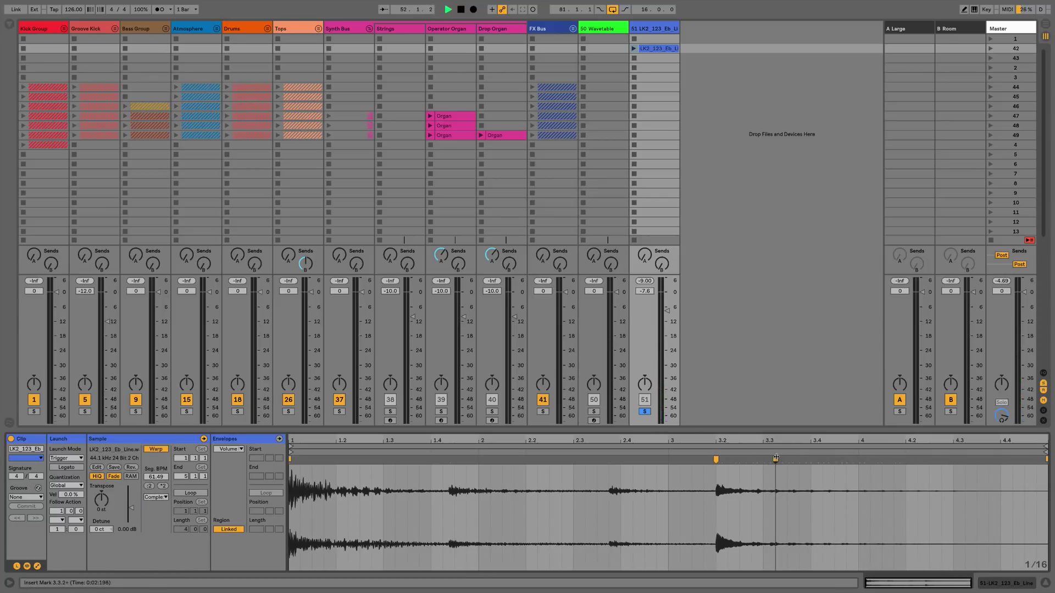
key("ctrl+a")
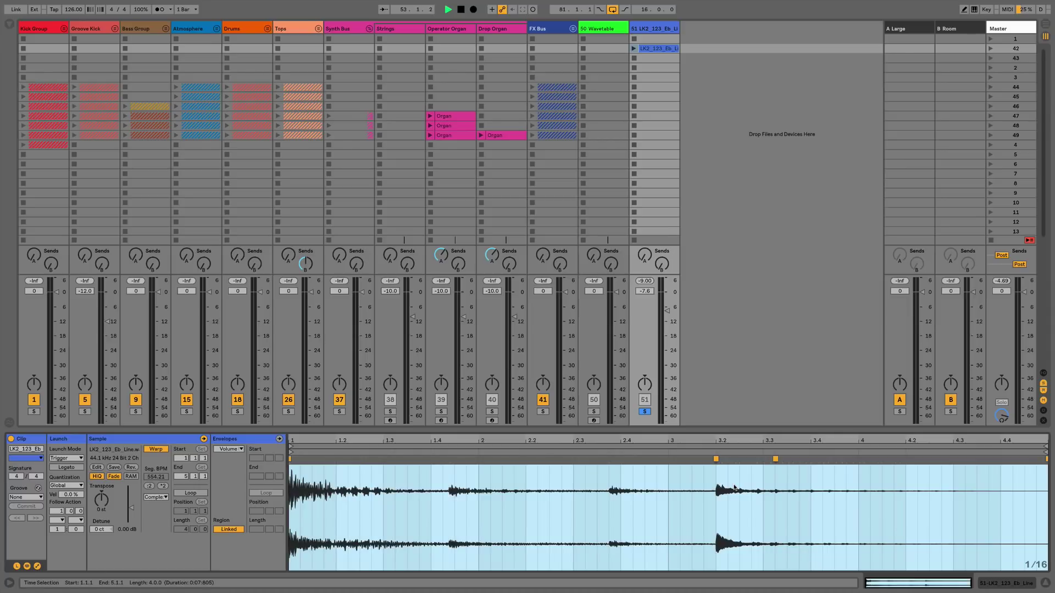
key("ctrl+i")
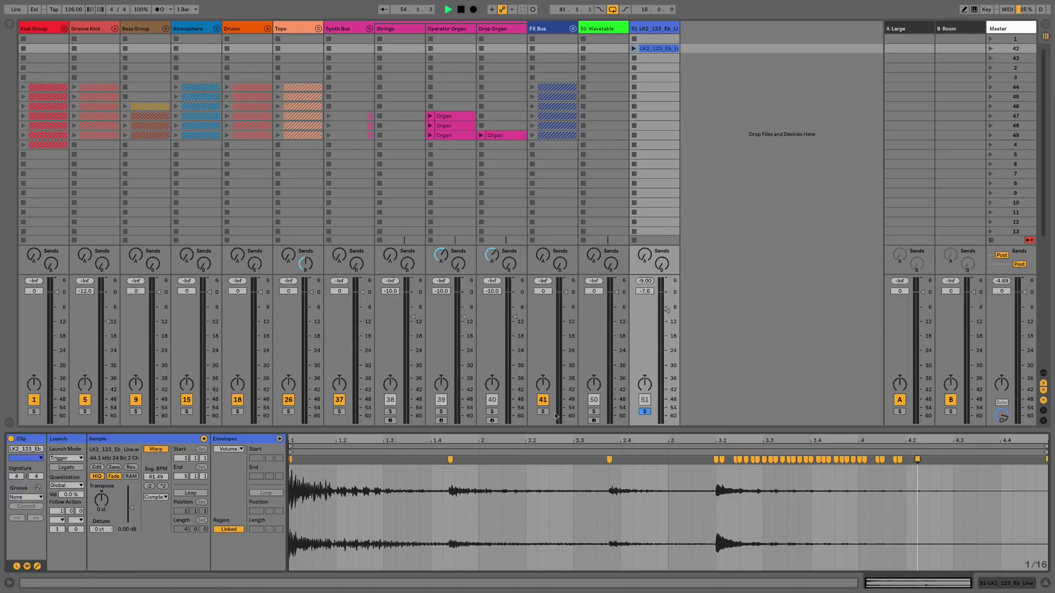
Step: Warp the clip from 1.1.1 with Warp From Here (Straight), unsolo track 51 and launch the clip in the full mix
right_click(290, 459)
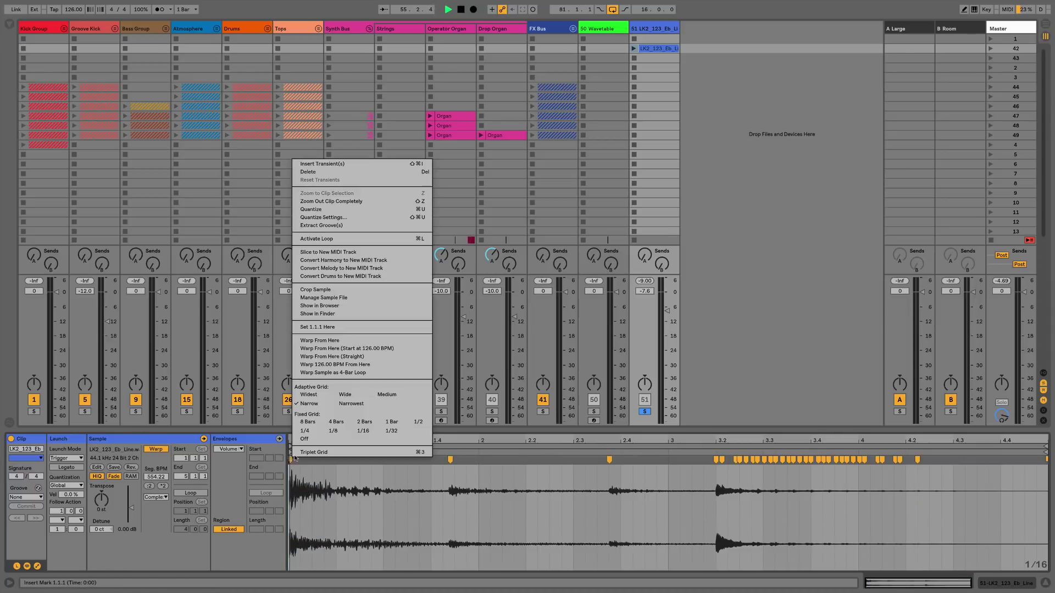
left_click(328, 358)
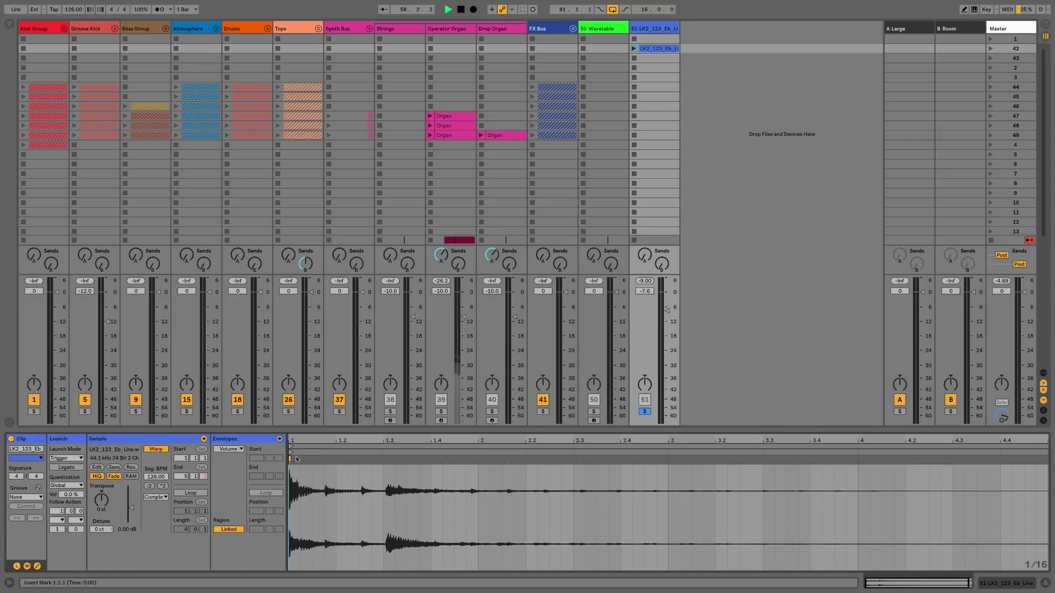
left_click(645, 411)
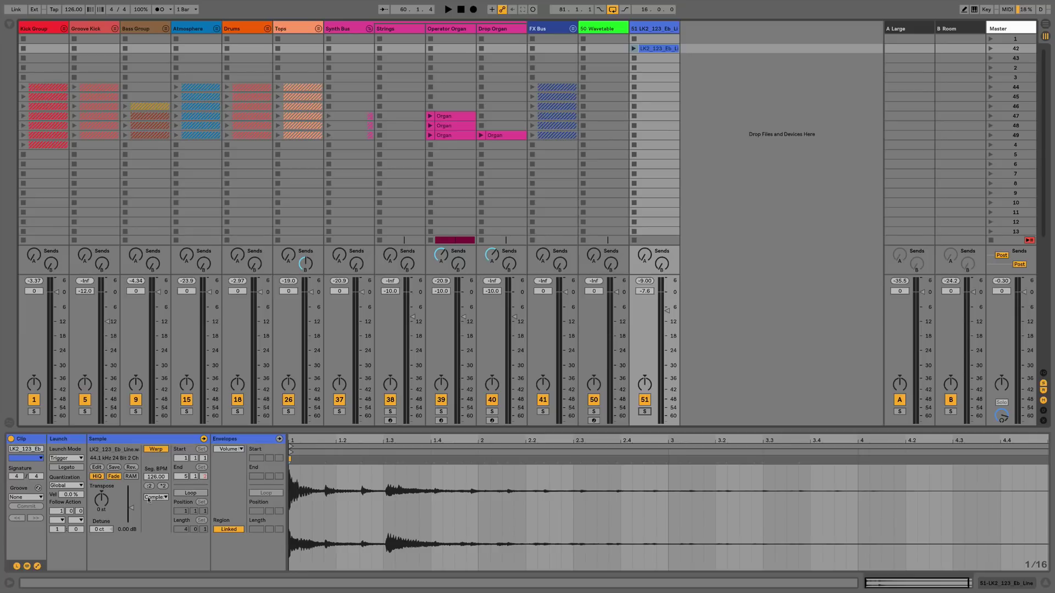
left_click(634, 49)
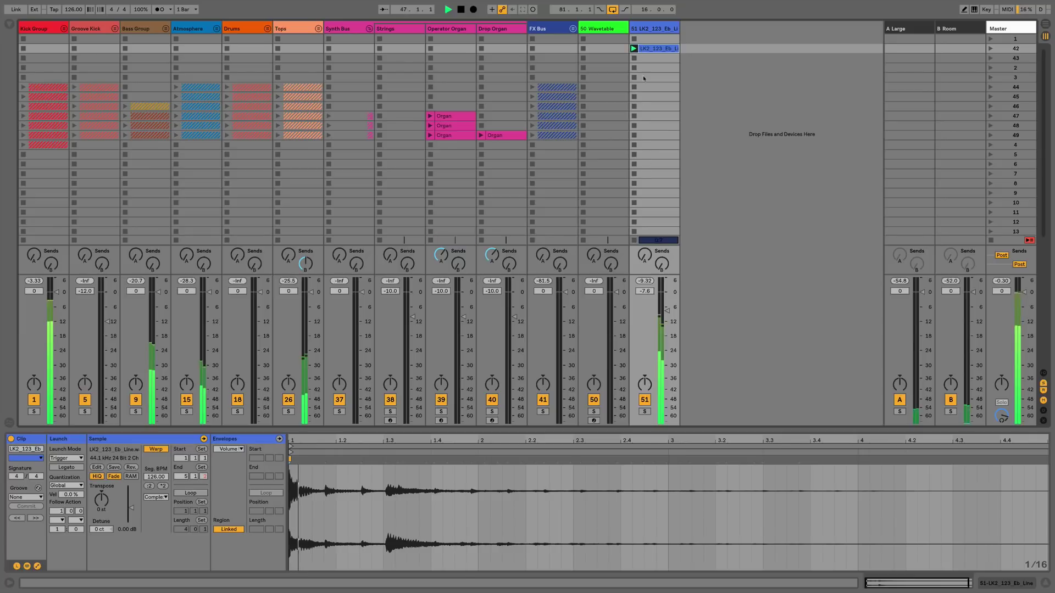
Step: Solo track 51 and set the clip's warp mode to Complex Pro
left_click(645, 412)
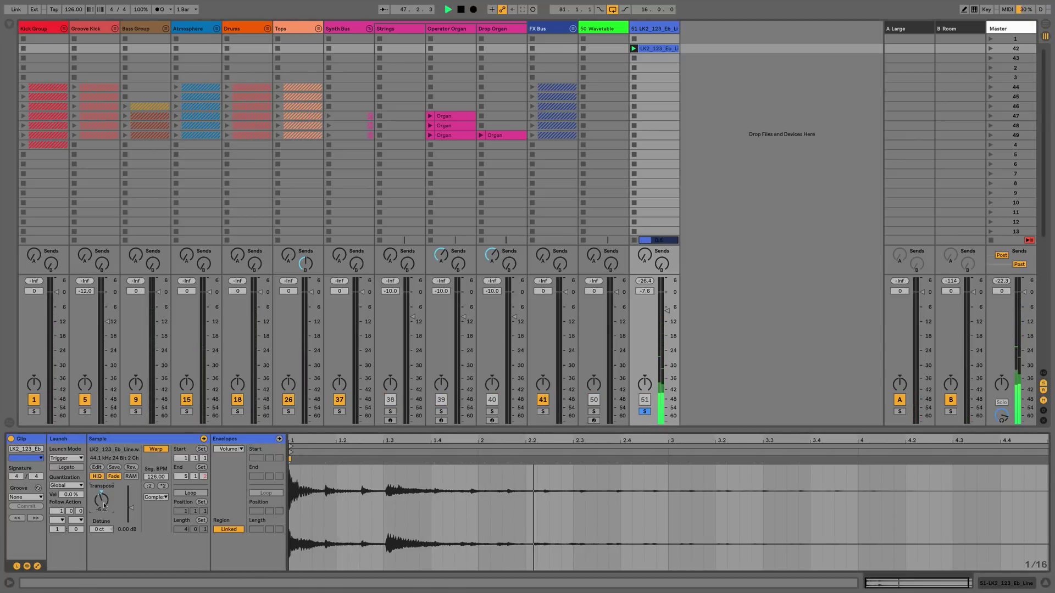
left_click(153, 497)
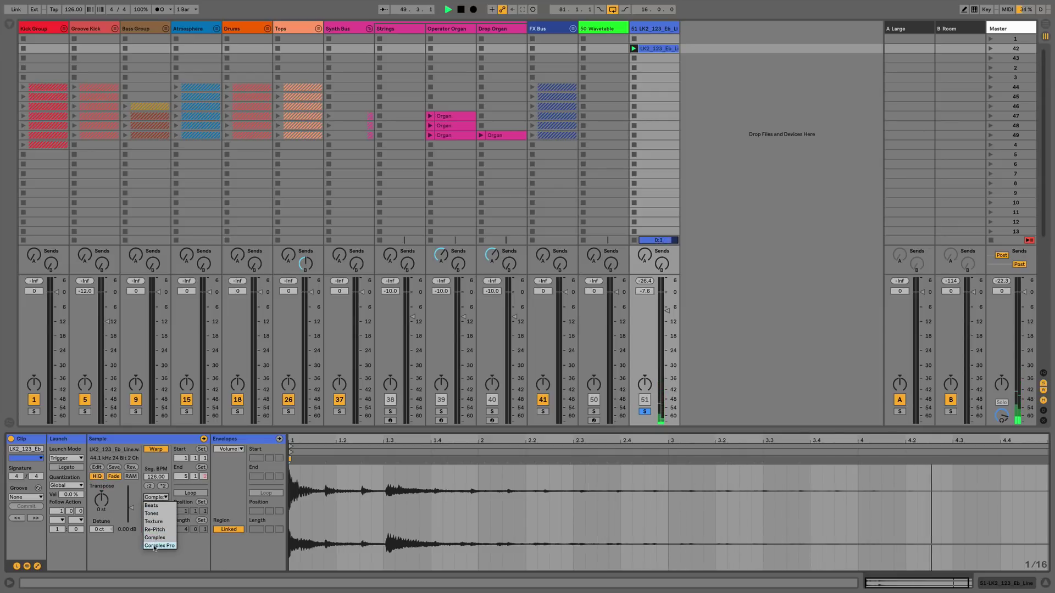
left_click(155, 545)
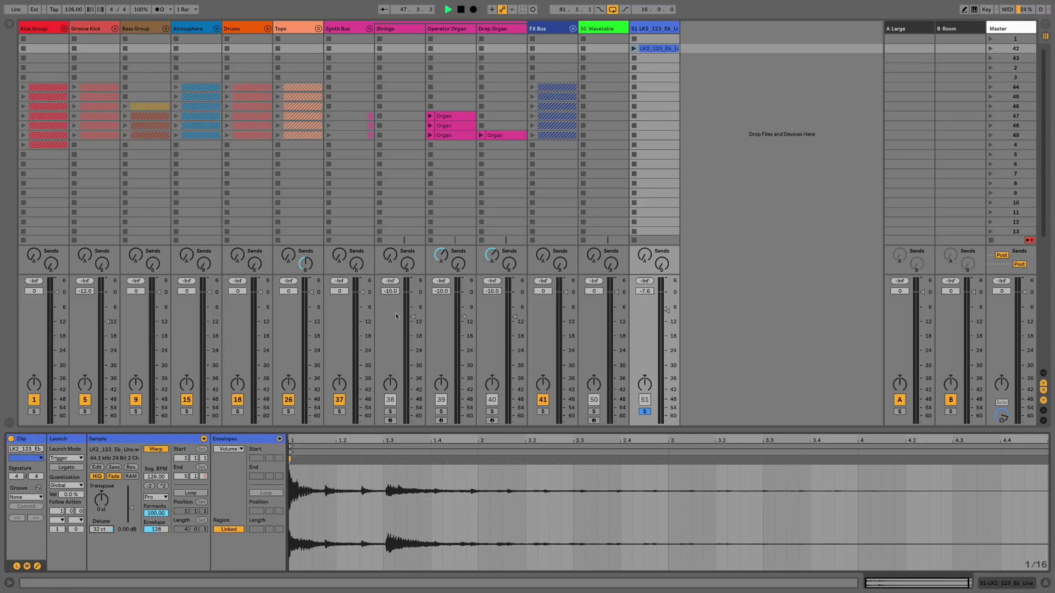
Step: Switch to Logic Pro X and play the cycle range from bar 37 to 41
key("super+Tab")
key("super+Tab")
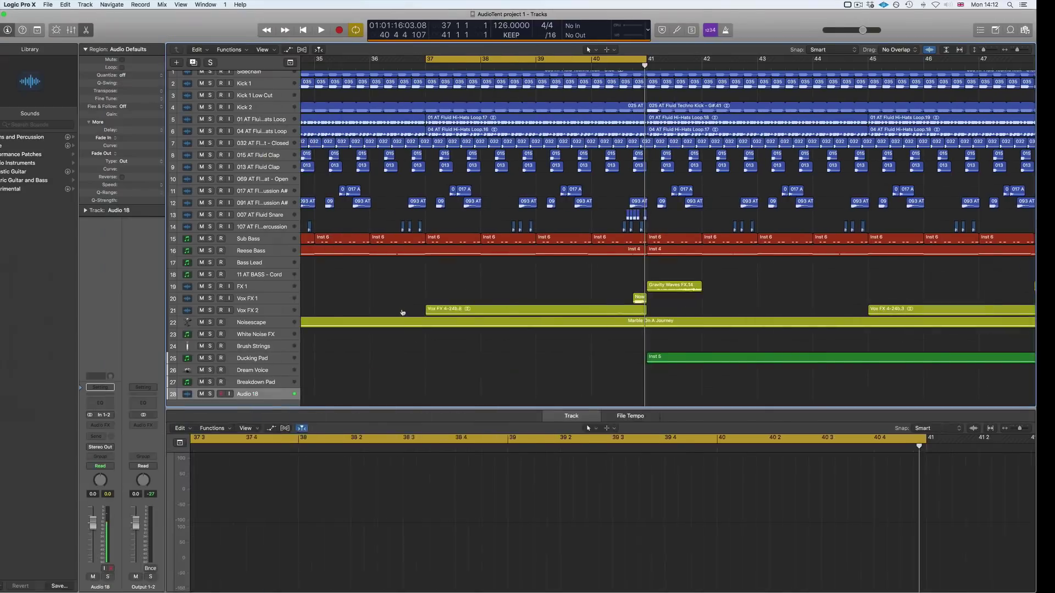
scroll(404, 311, "right", 3)
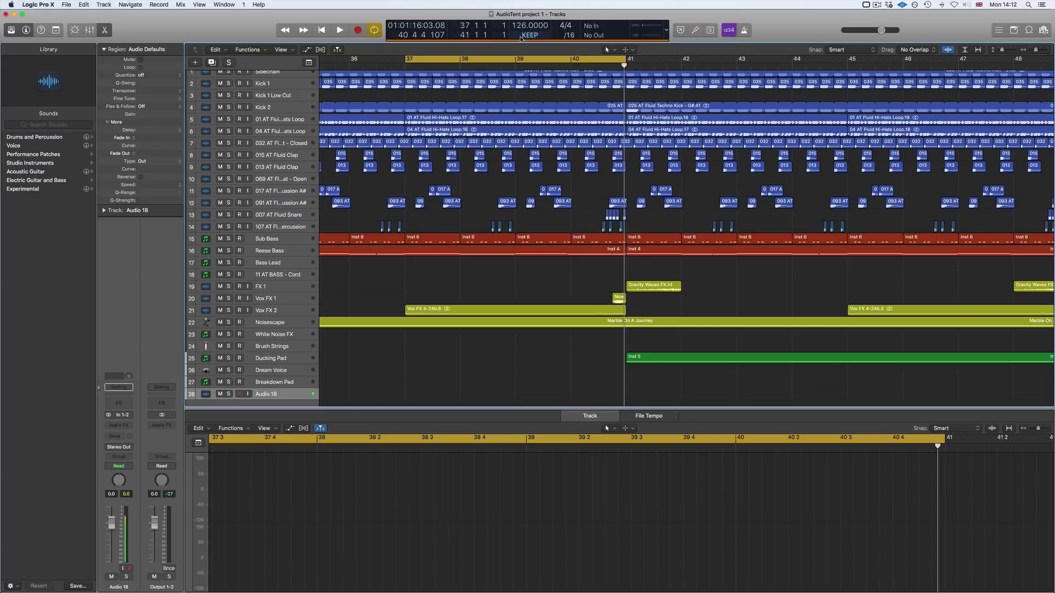
key("space")
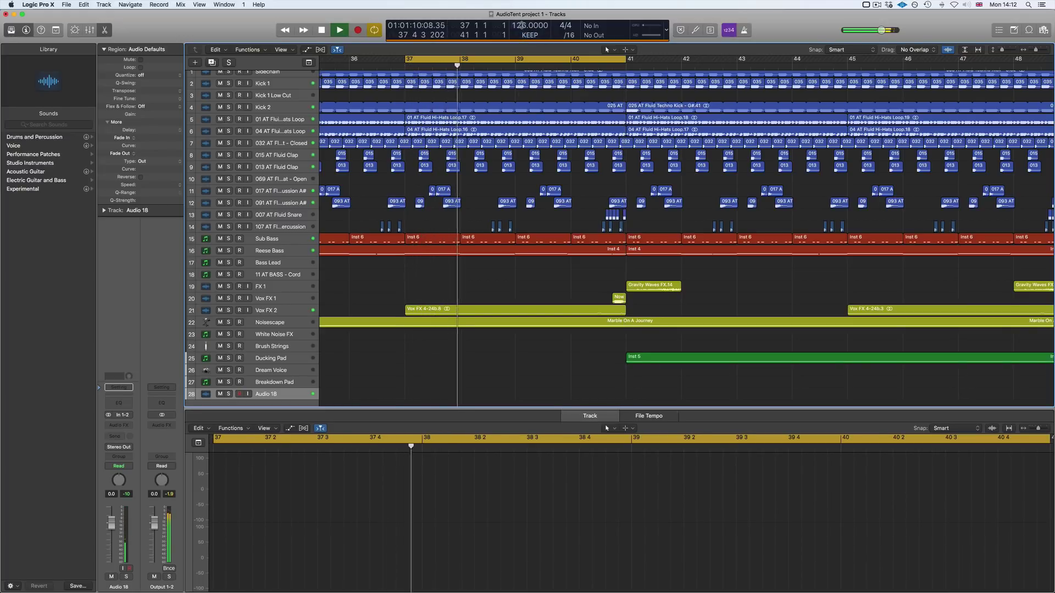
Step: Try the project at tempos of 136 and 184 BPM during playback, return it to 126 BPM and stop
double_click(521, 26)
type("136")
key("Return")
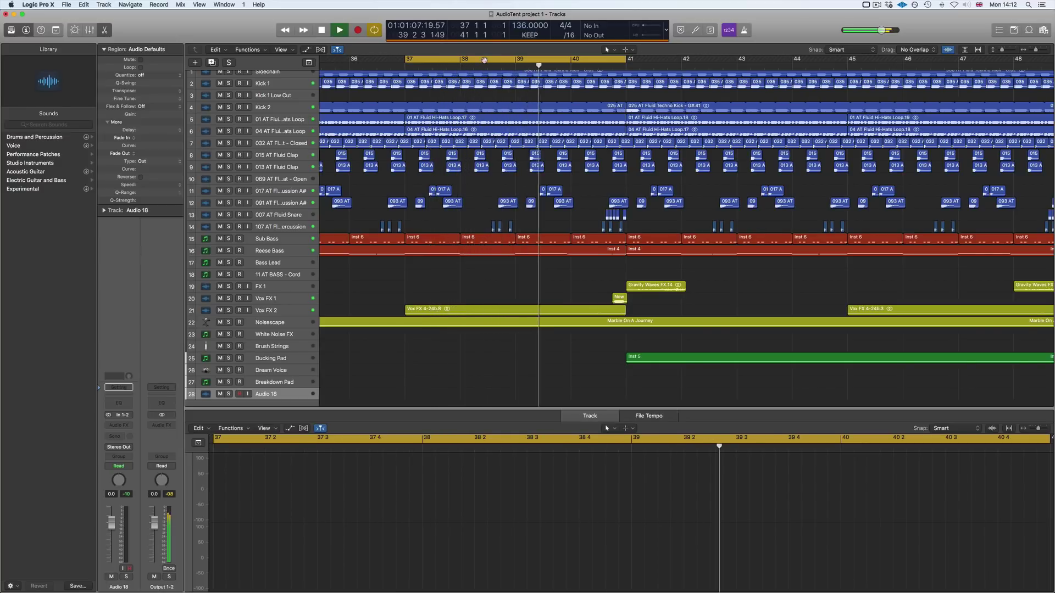
scroll(484, 60, "left", 3)
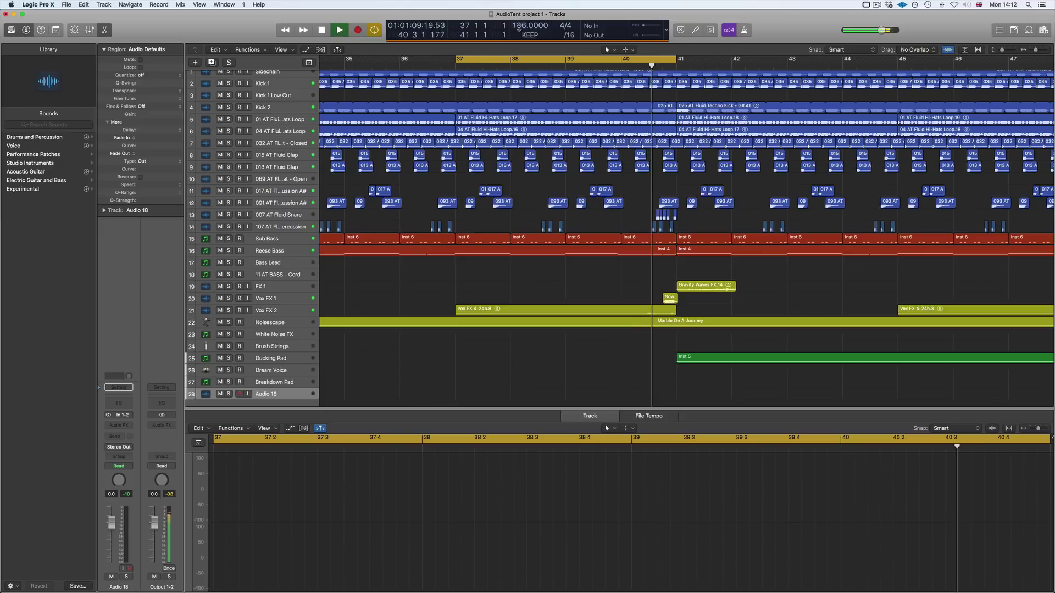
left_click_drag(518, 31, 521, 3)
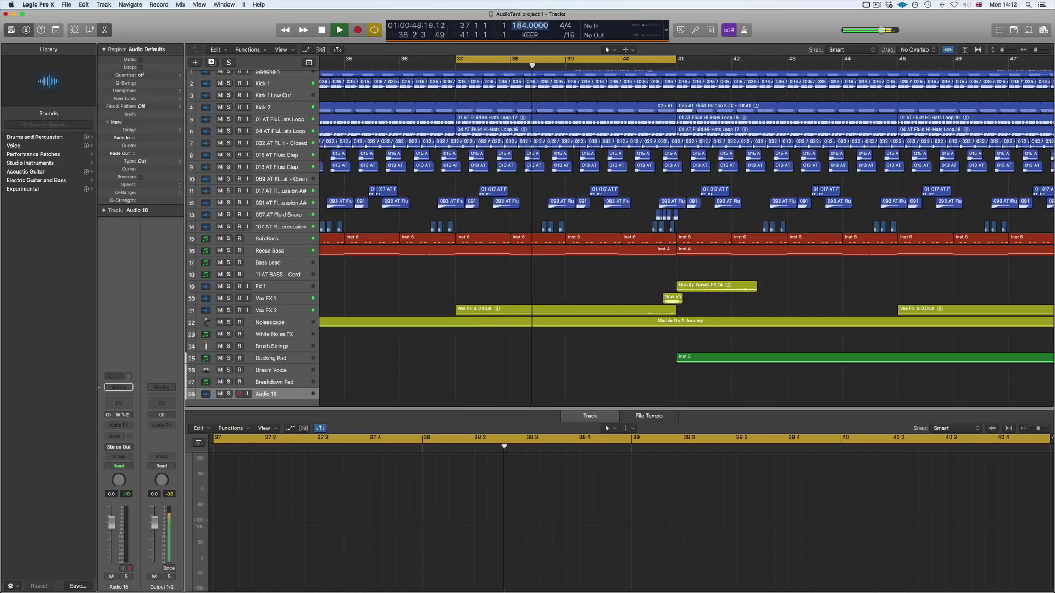
type("126")
key("Return")
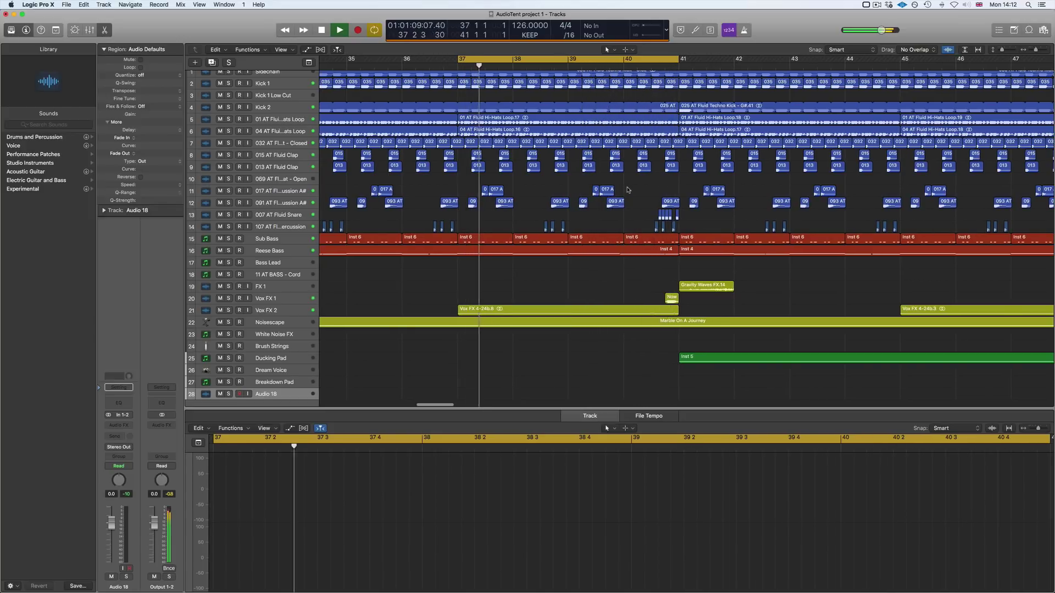
key("space")
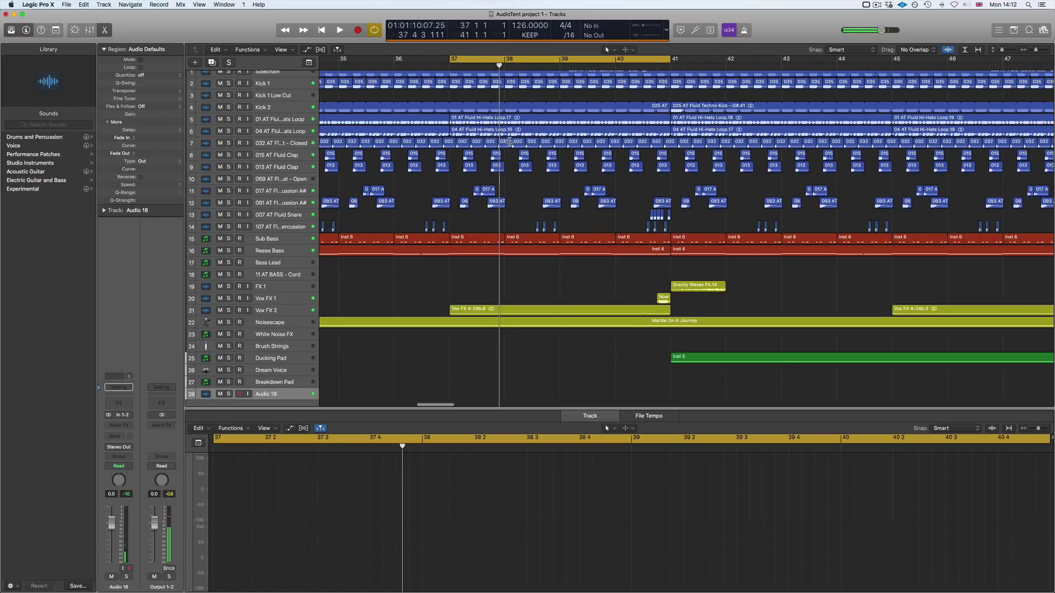
Step: Turn on Flex for the 04 AT Fluid Hi-Hats Loop.16 region and set its mode to Flex Time - Monophonic
left_click(511, 133)
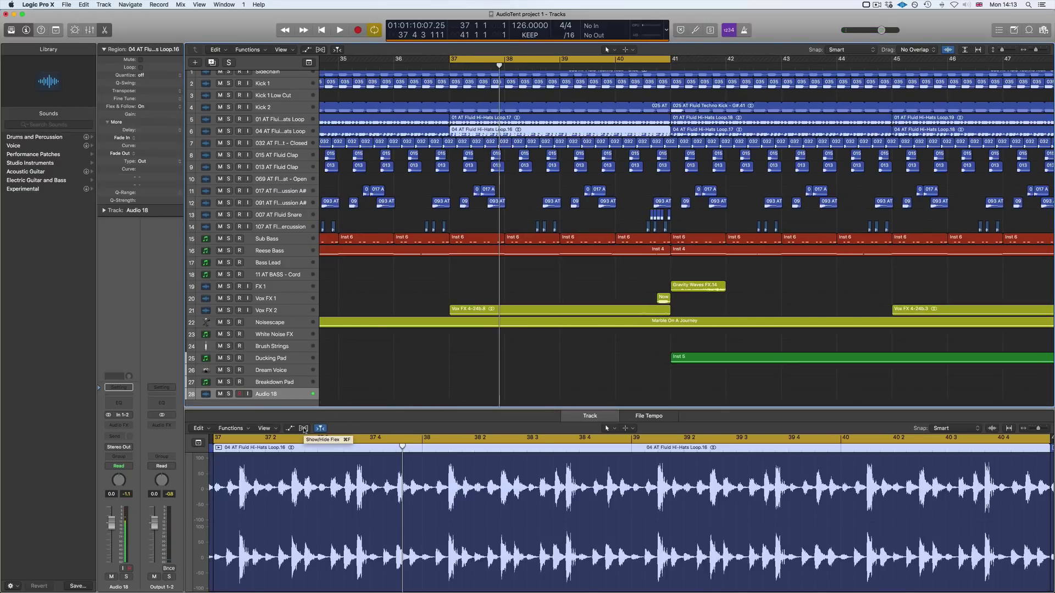
left_click(303, 429)
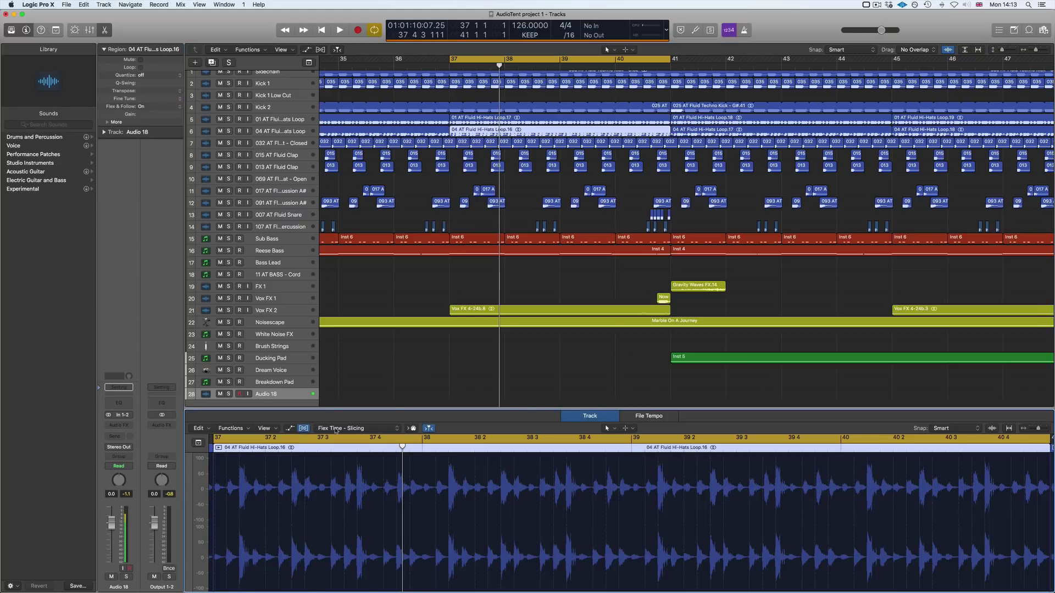
left_click(329, 428)
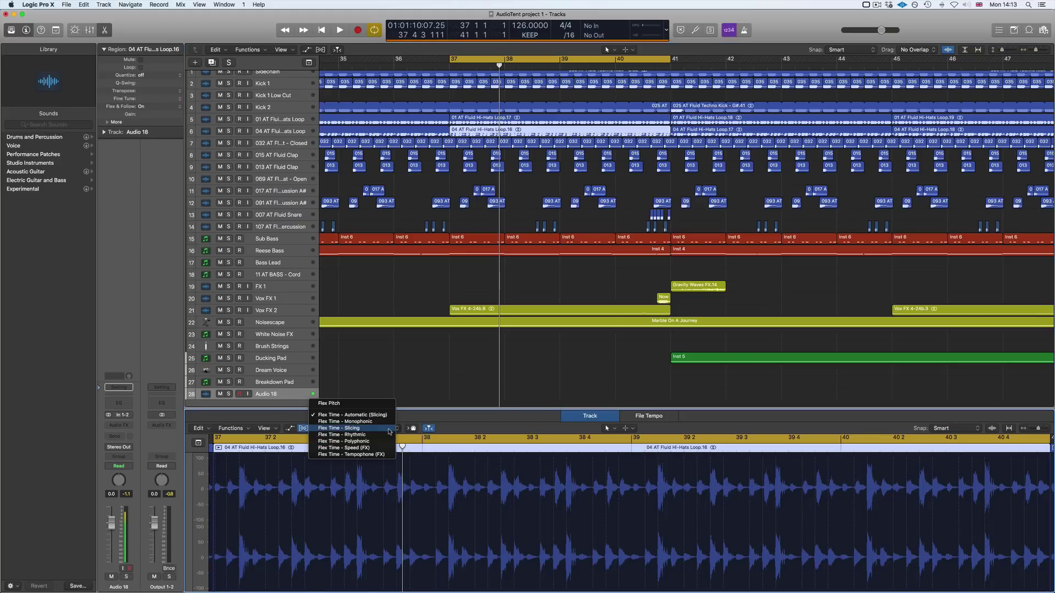
left_click(344, 421)
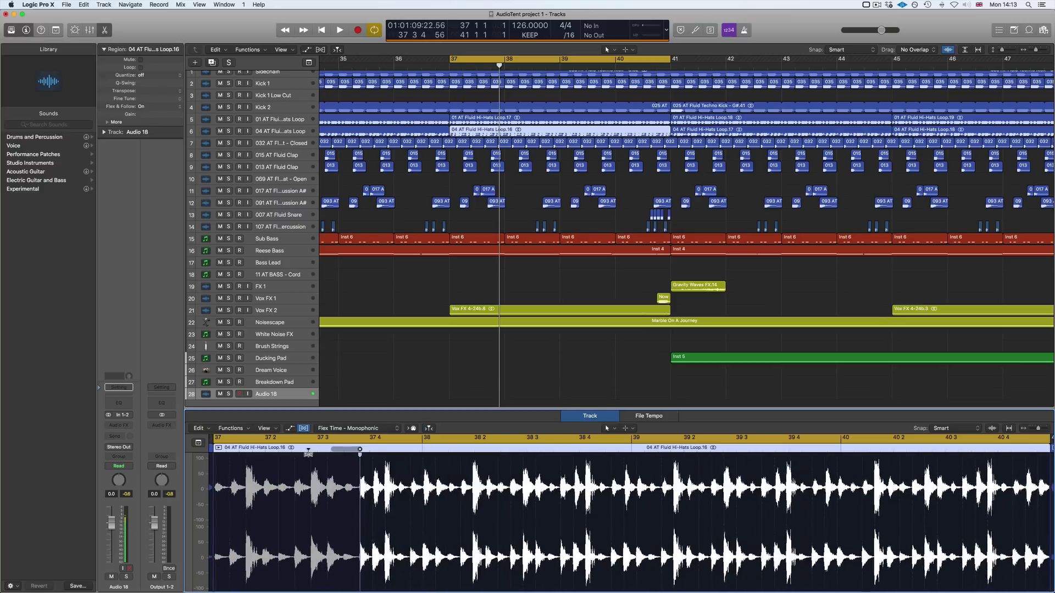
Step: Stretch the hi-hat loop with flex markers just after 37.3 and between 38.3 and 38.4
left_click(331, 450)
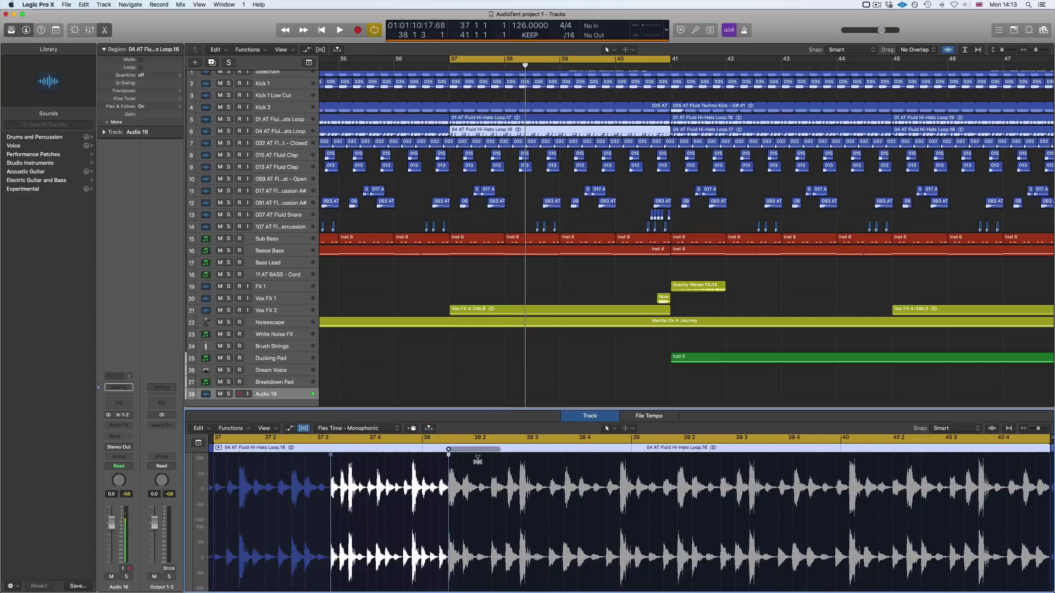
left_click(562, 465)
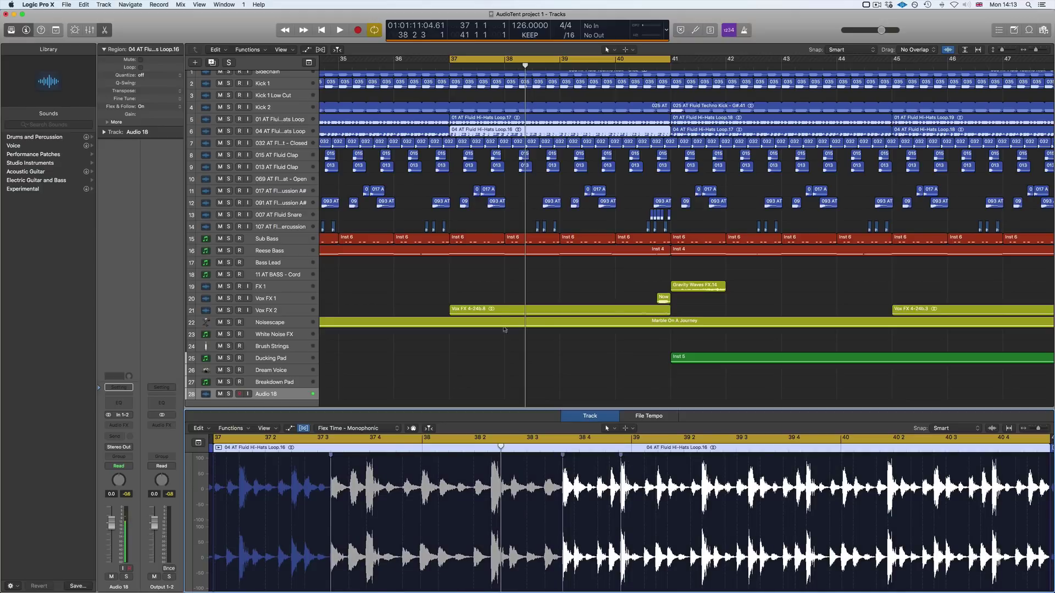
Step: Select the Vox FX 4-24b.8 region at bar 37, solo the Vox FX 2 track and play it
scroll(484, 330, "down", 1)
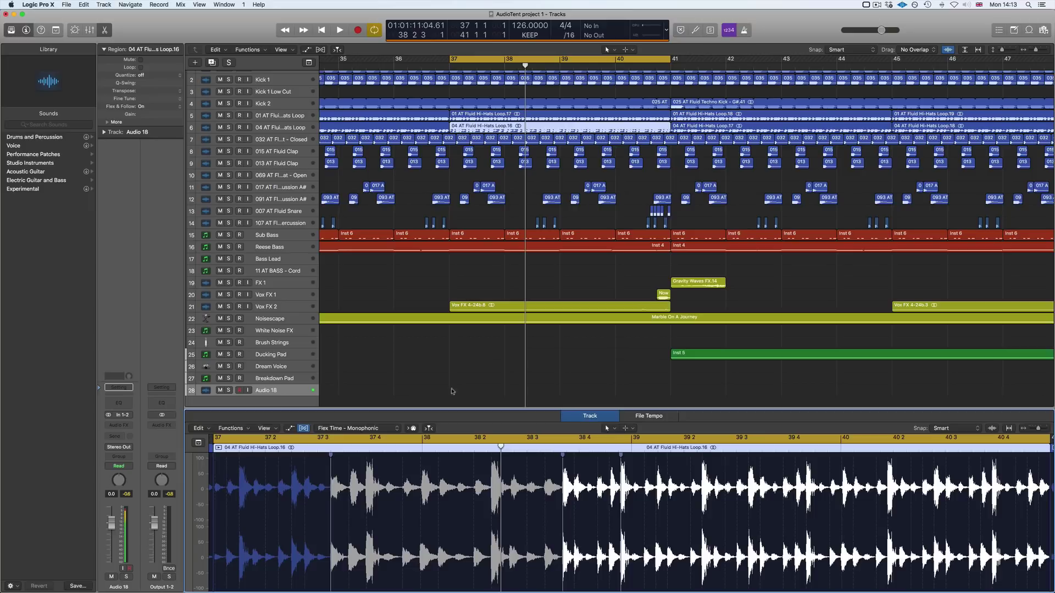
left_click(487, 306)
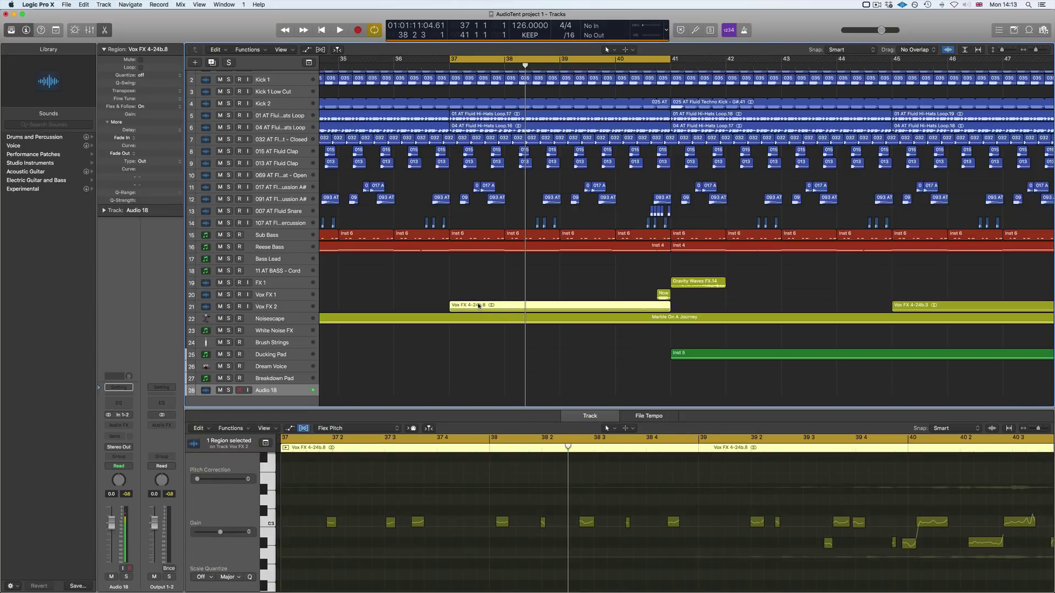
left_click(229, 306)
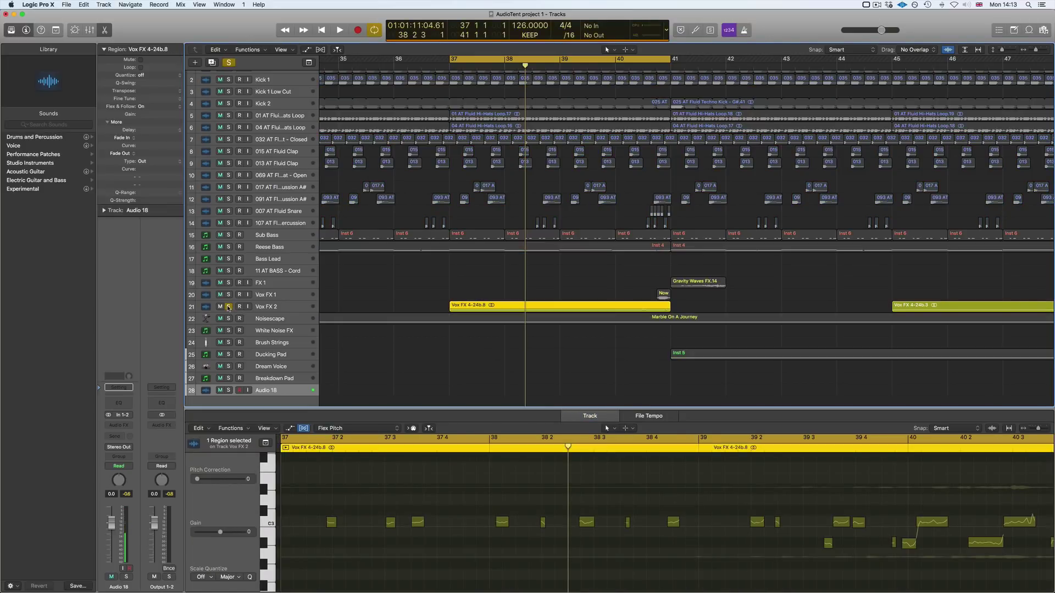
key("shift+space")
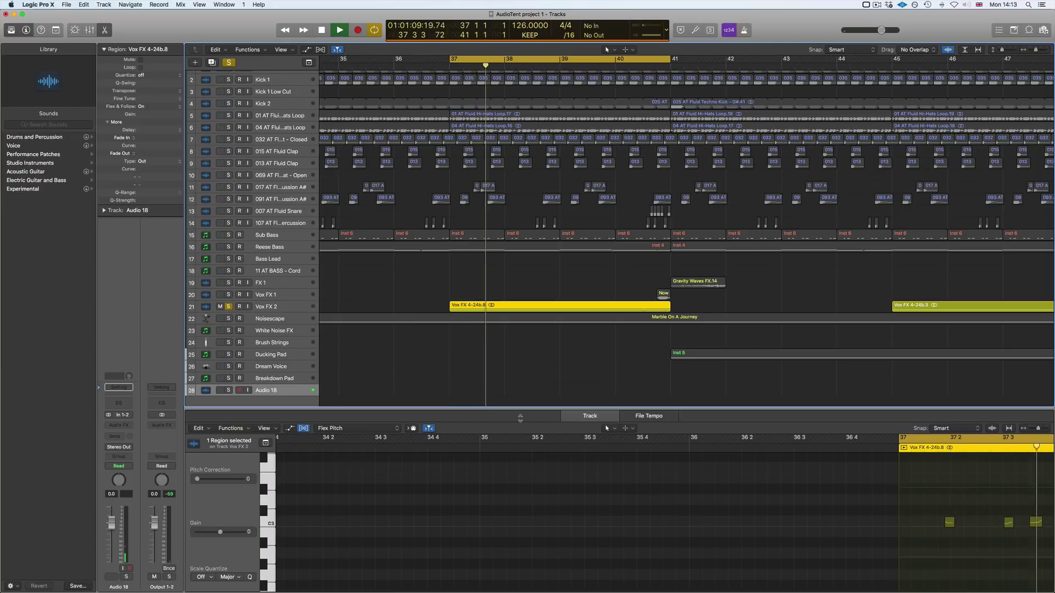
Step: Toggle Flex off and on for the vocal region and raise its Flex Pitch note just before bar 40 well above C3
left_click(303, 429)
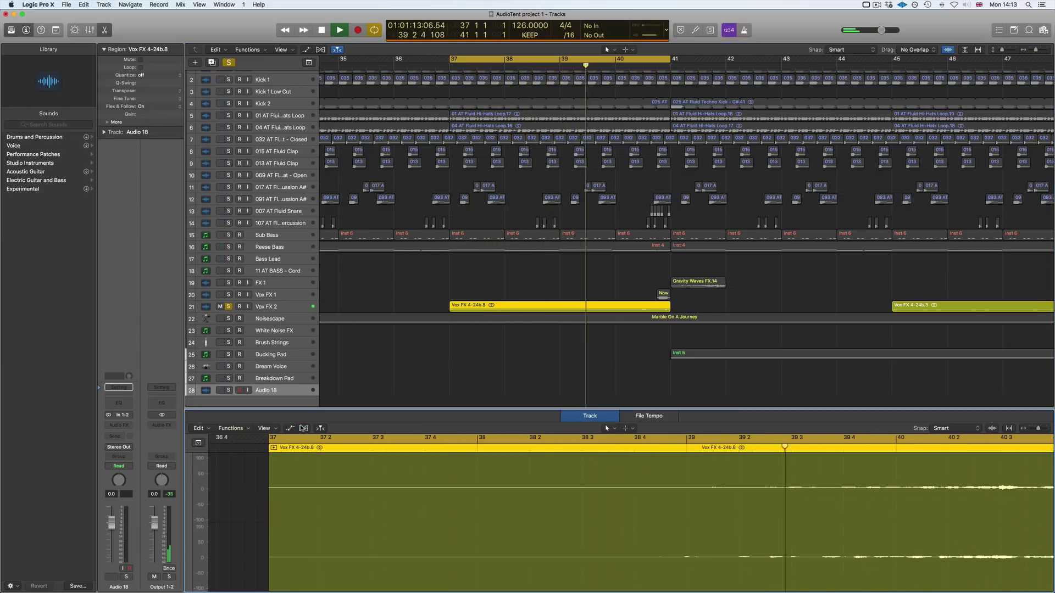
left_click(304, 429)
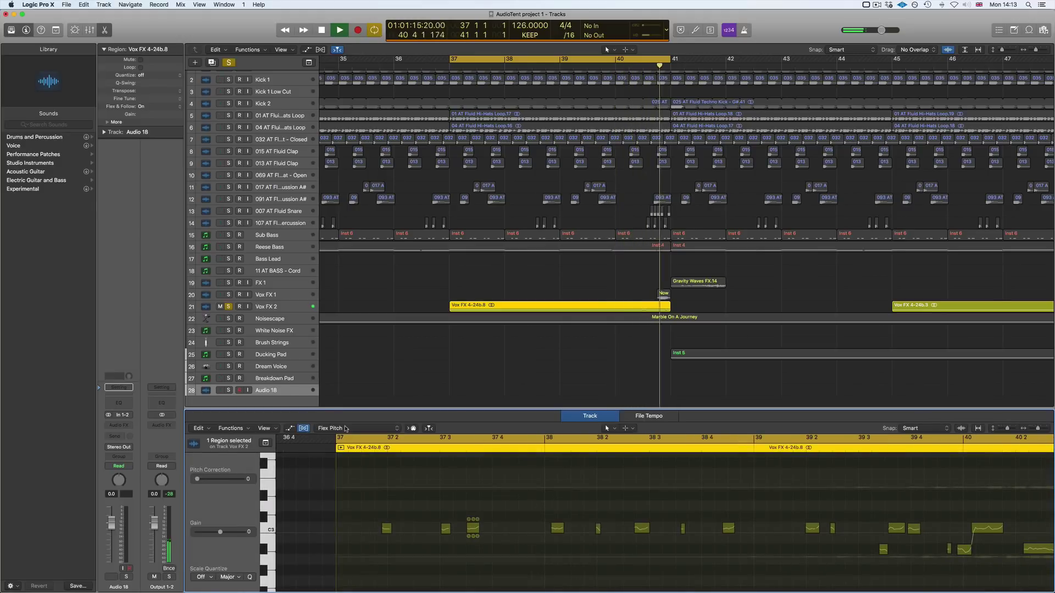
mouse_move(377, 527)
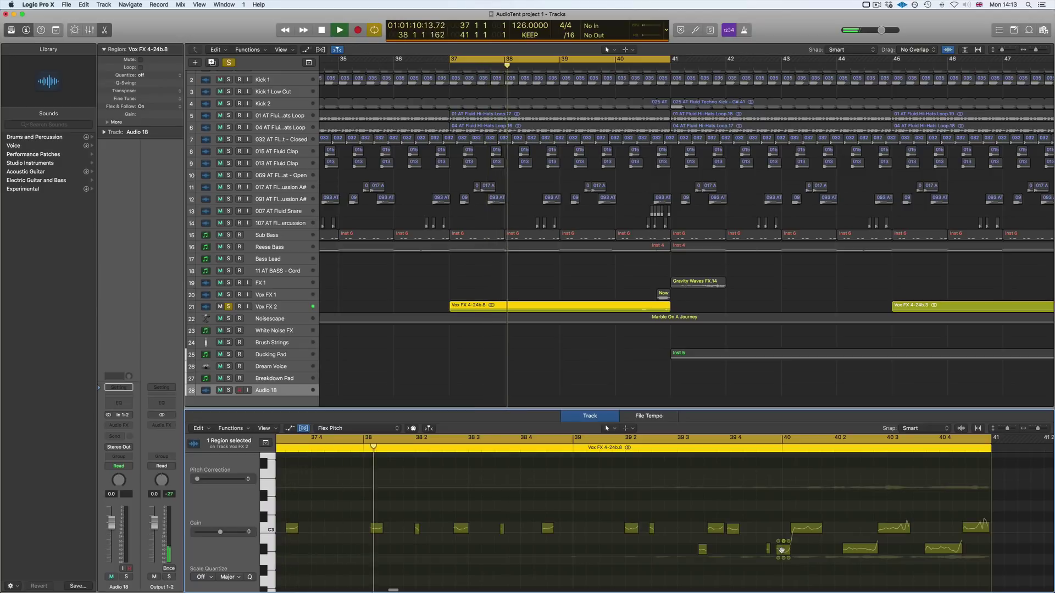
left_click_drag(781, 548, 775, 467)
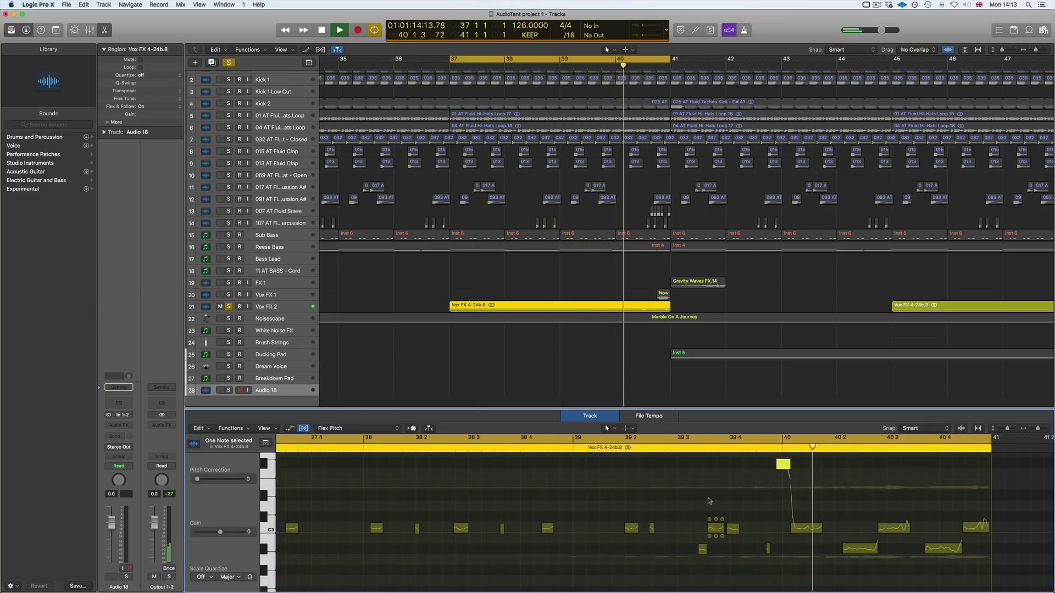
scroll(808, 527, "right", 2)
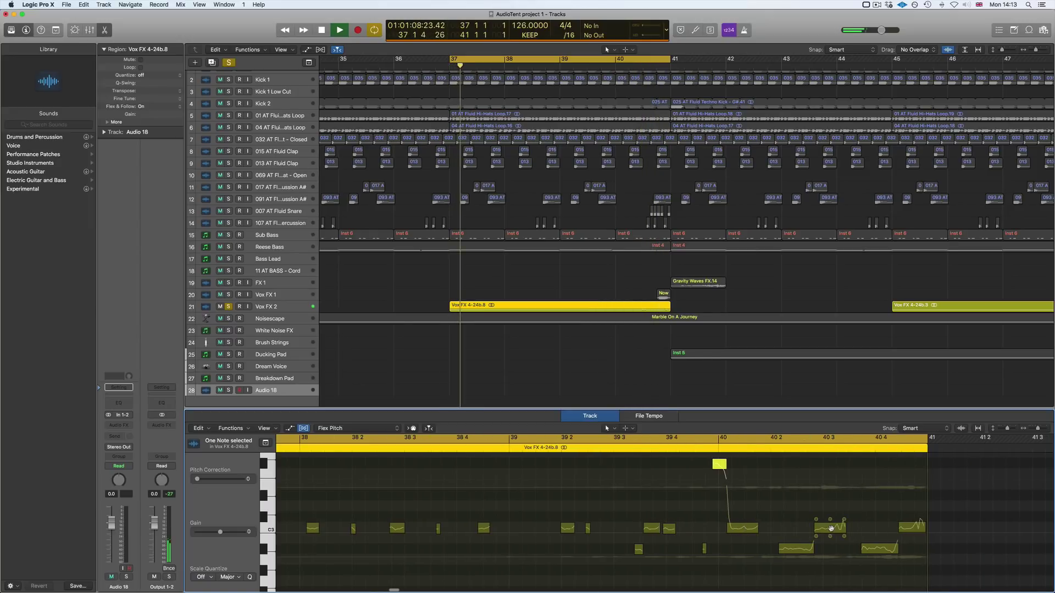
Step: Raise the vocal region's Flex Pitch note at 40.3 to the height of the note near bar 40, and adjust the last note
left_click_drag(828, 527, 829, 464)
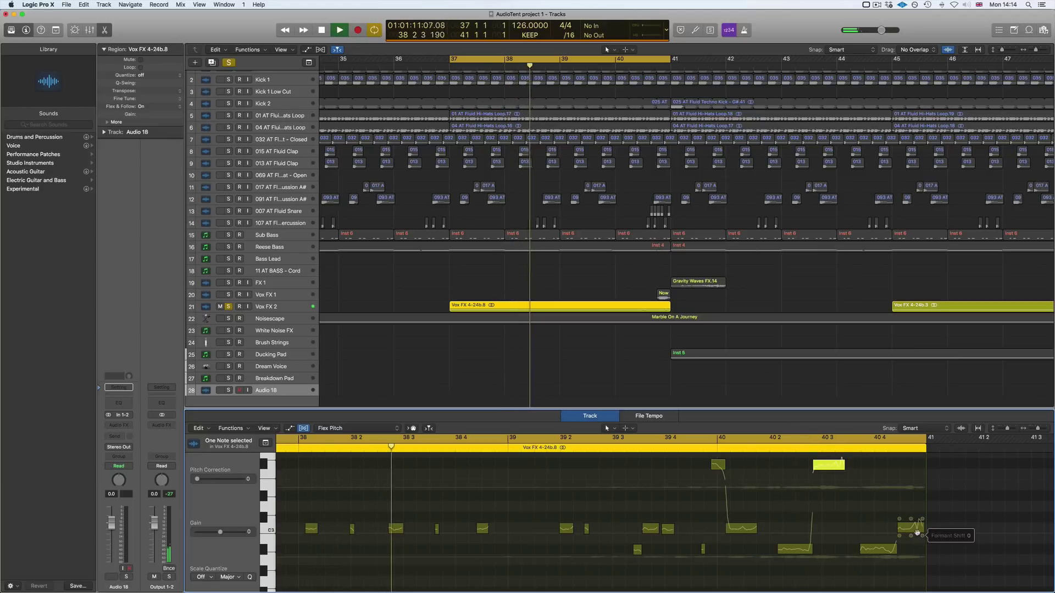
left_click_drag(912, 525, 912, 529)
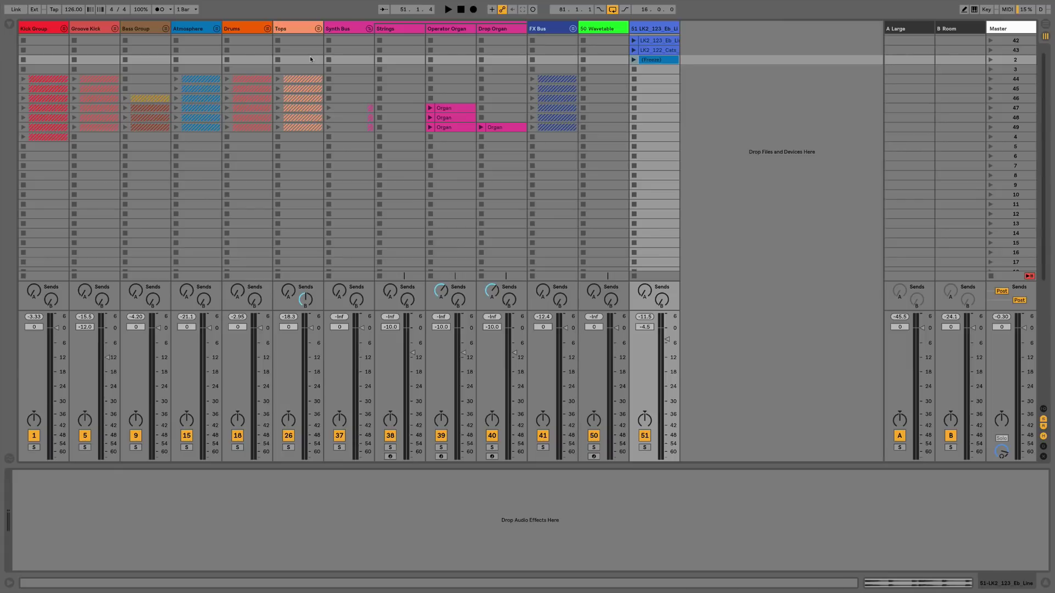
Step: Switch to Ableton Live and examine the MIDI conversion commands available for the first audio clip on track 51
left_click(653, 41)
right_click(652, 42)
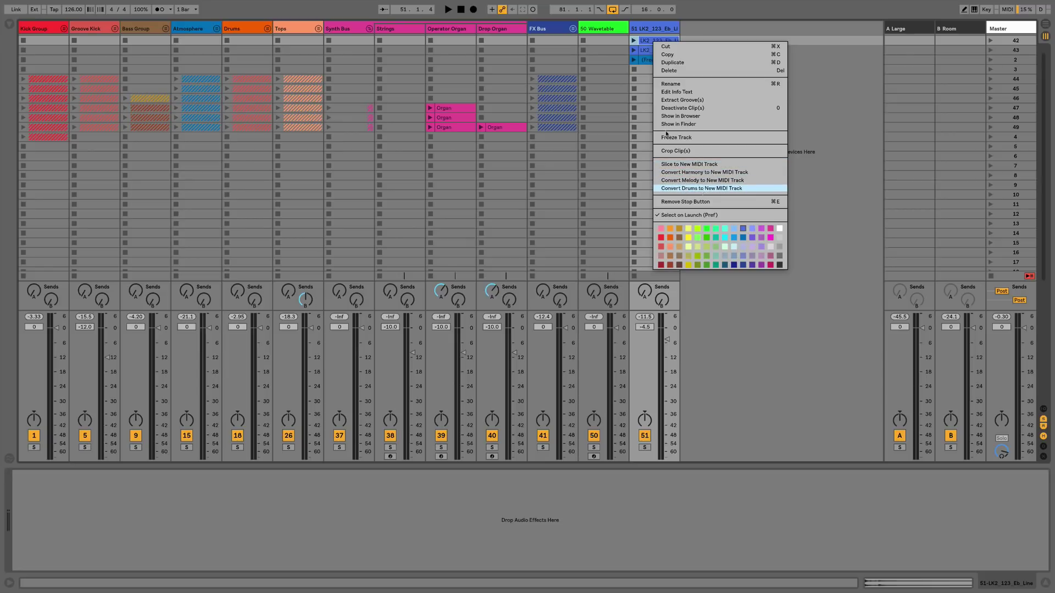
left_click(640, 87)
left_click(652, 50)
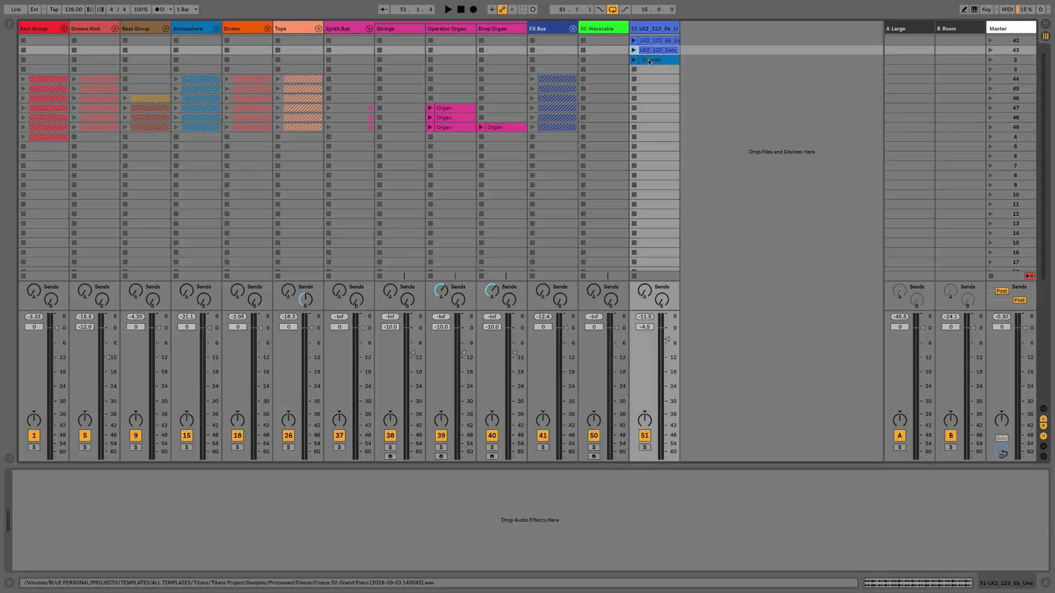
left_click(650, 60)
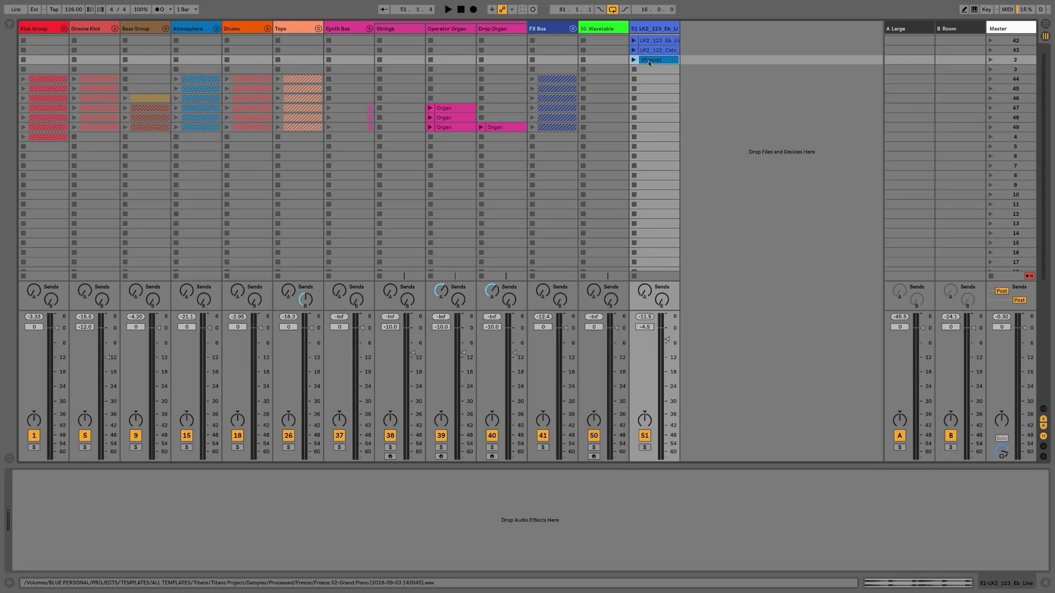
Step: Open the LK2_122_Cats clip on track 51, launch it and solo the track
double_click(657, 50)
key("Return")
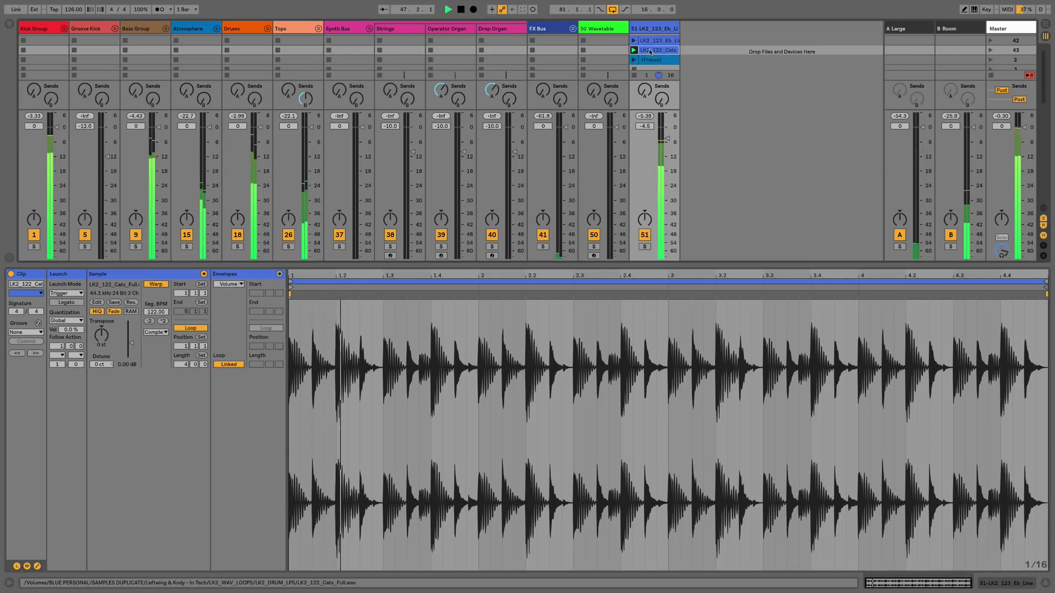
key("s")
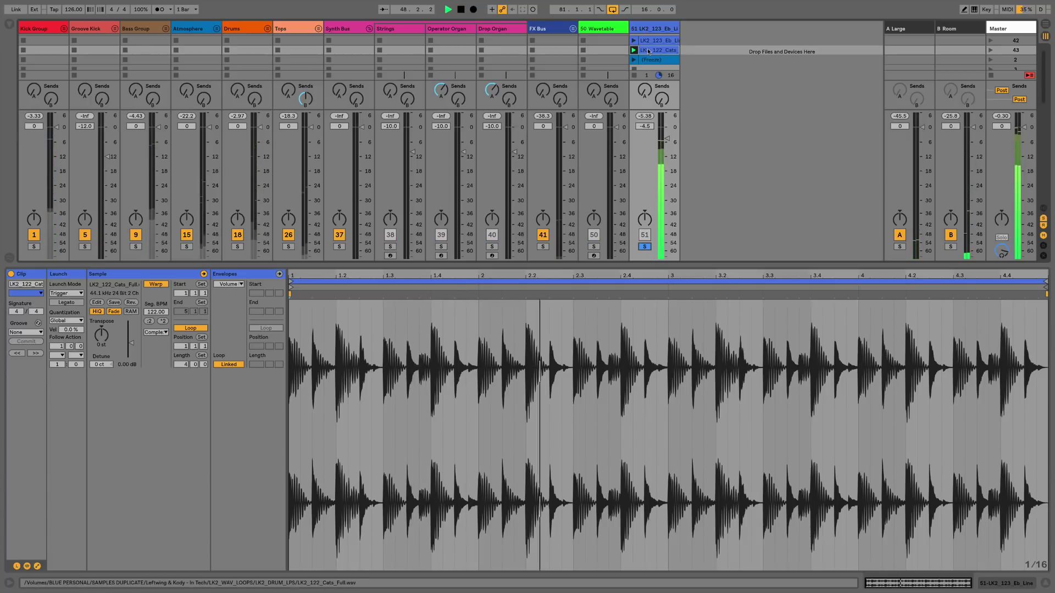
Step: Convert the LK2_122_Cats clip's drums to a new MIDI track and open the resulting MIDI clip's notes
right_click(648, 53)
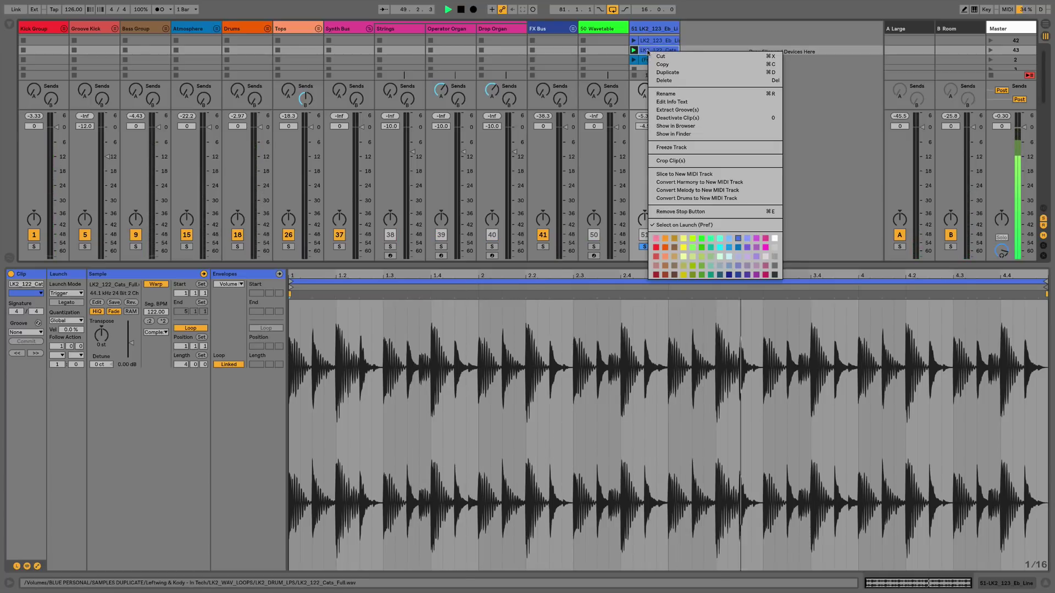
left_click(647, 52)
right_click(646, 51)
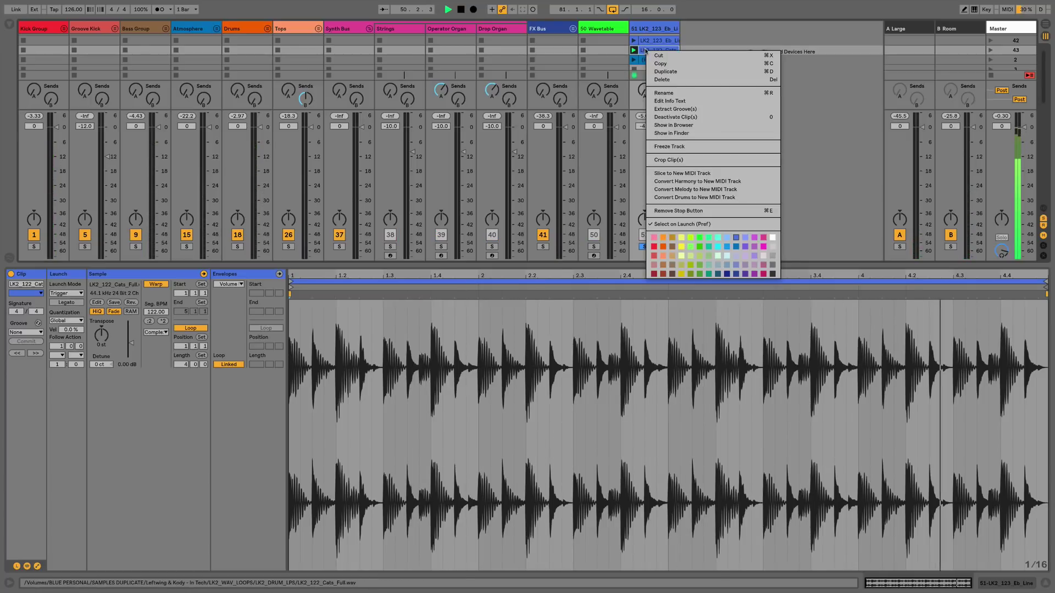
left_click(692, 198)
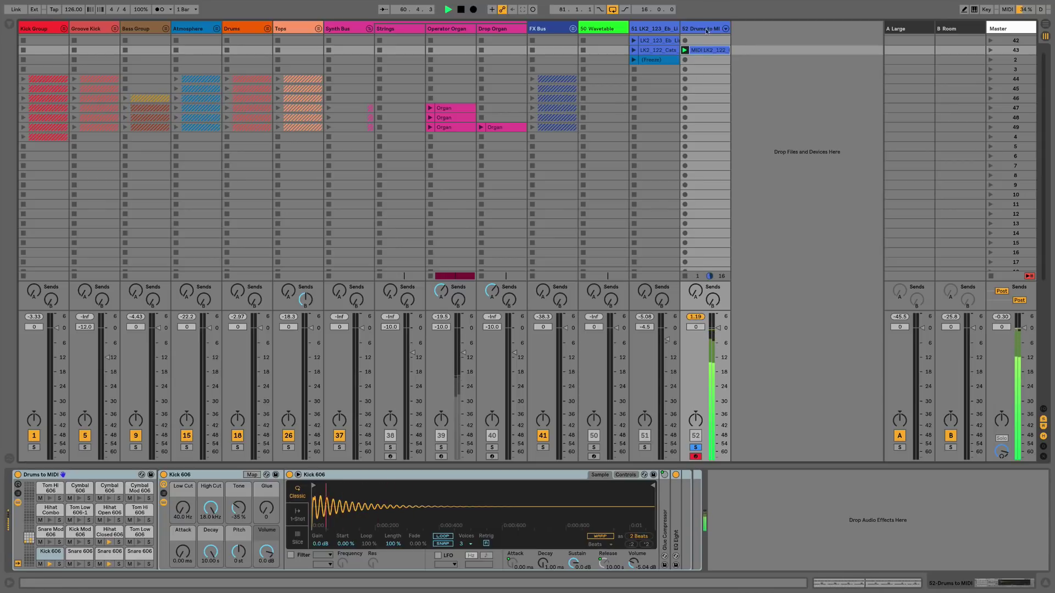
double_click(703, 51)
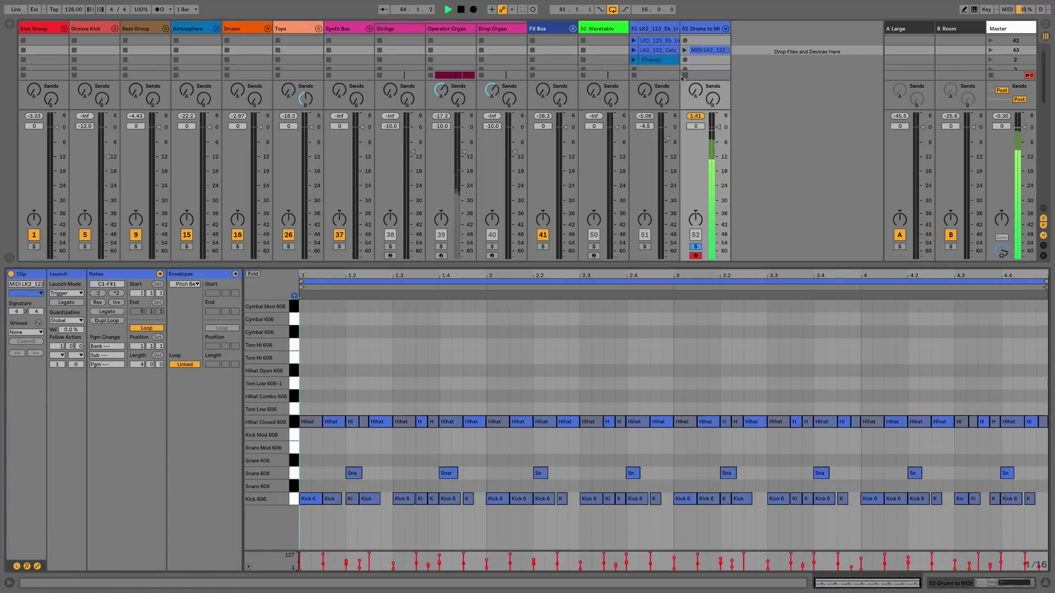
Step: Solo track 51 to hear its (Freeze) piano clip and convert the clip's harmony to a new MIDI track
left_click(639, 60)
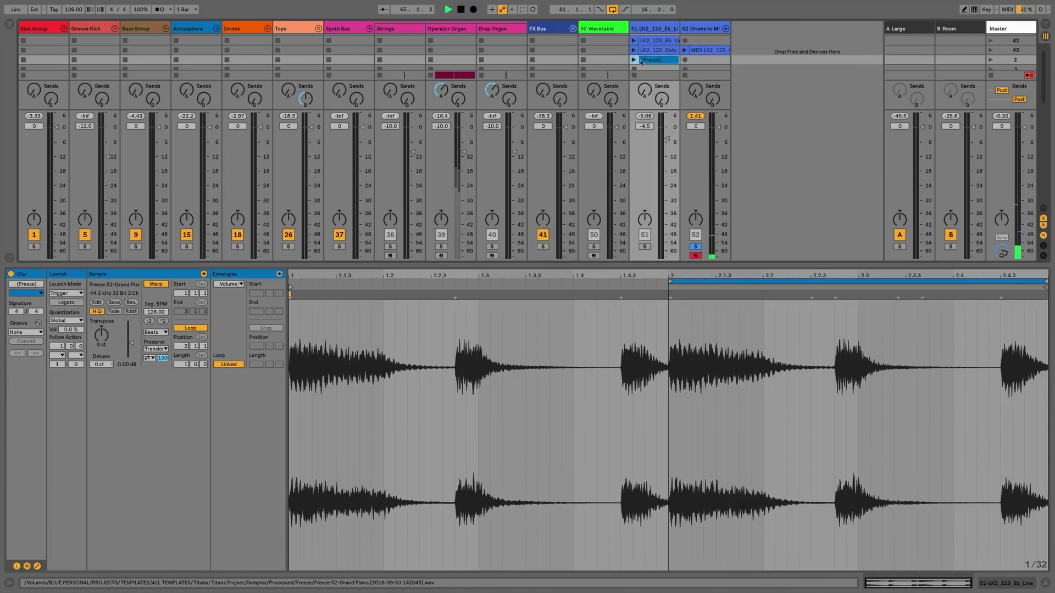
left_click(644, 247)
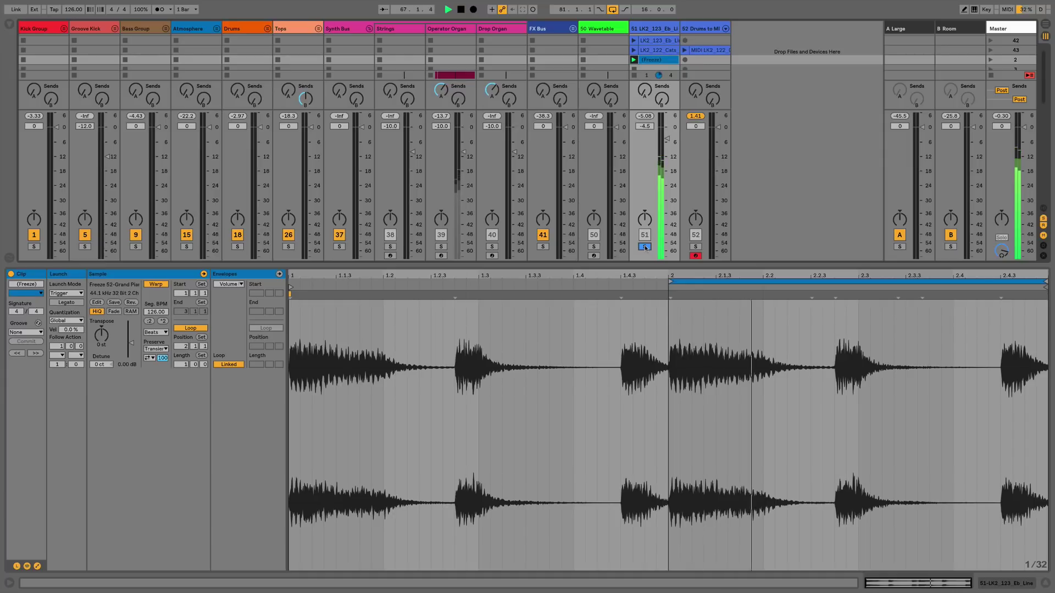
right_click(653, 61)
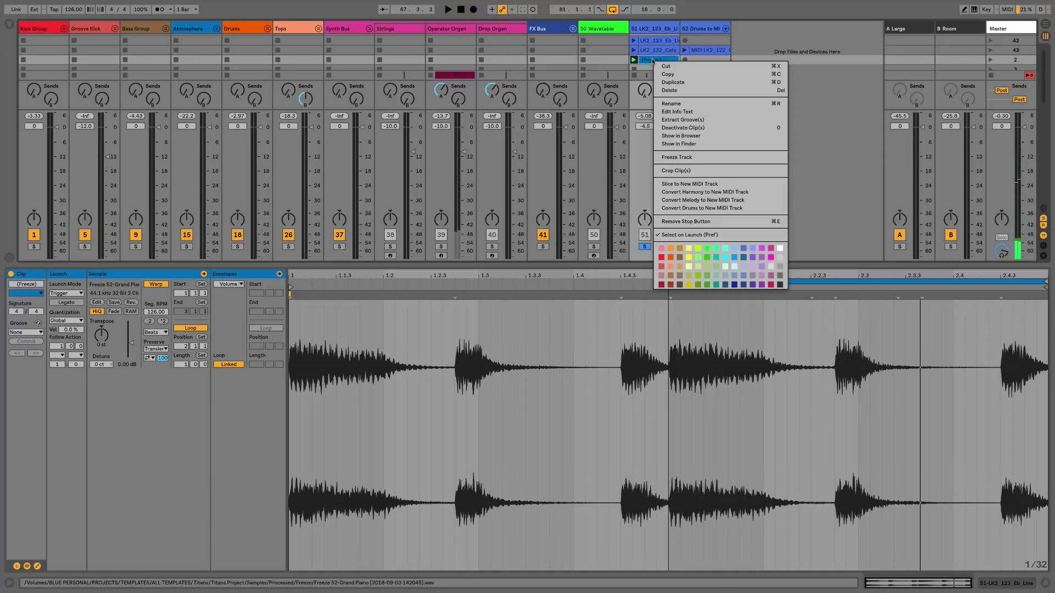
left_click(684, 193)
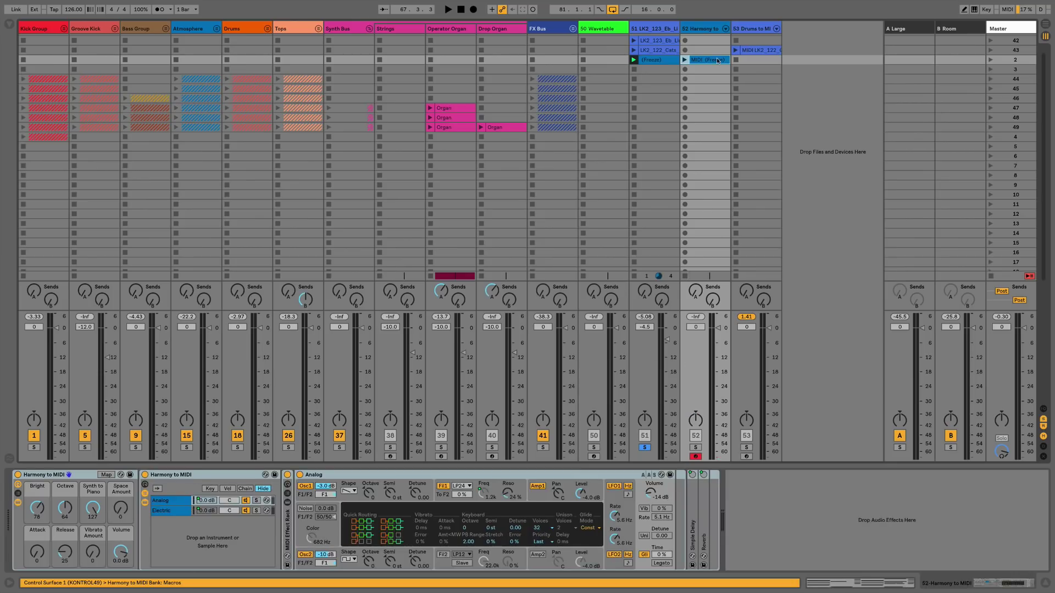
Step: Open the converted harmony MIDI clip, solo and play it, then stop playback and turn the solo off
double_click(703, 60)
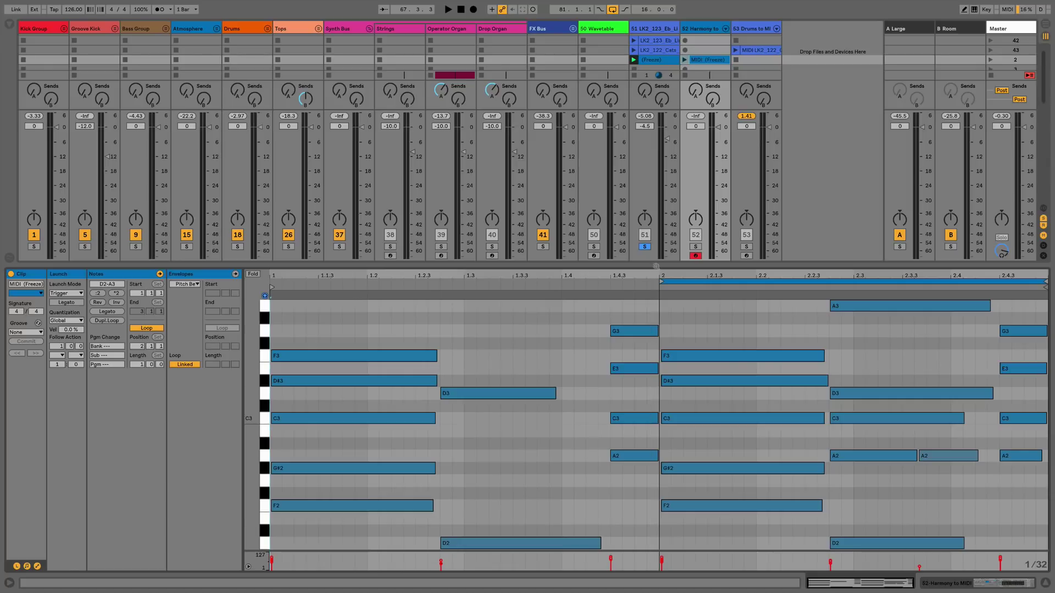
left_click(696, 247)
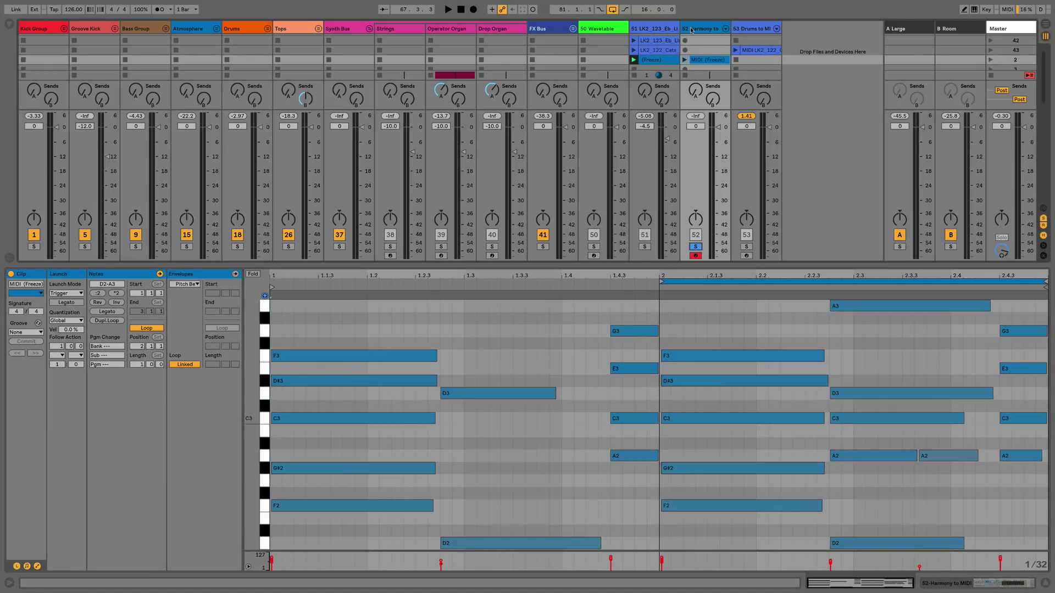
left_click(685, 60)
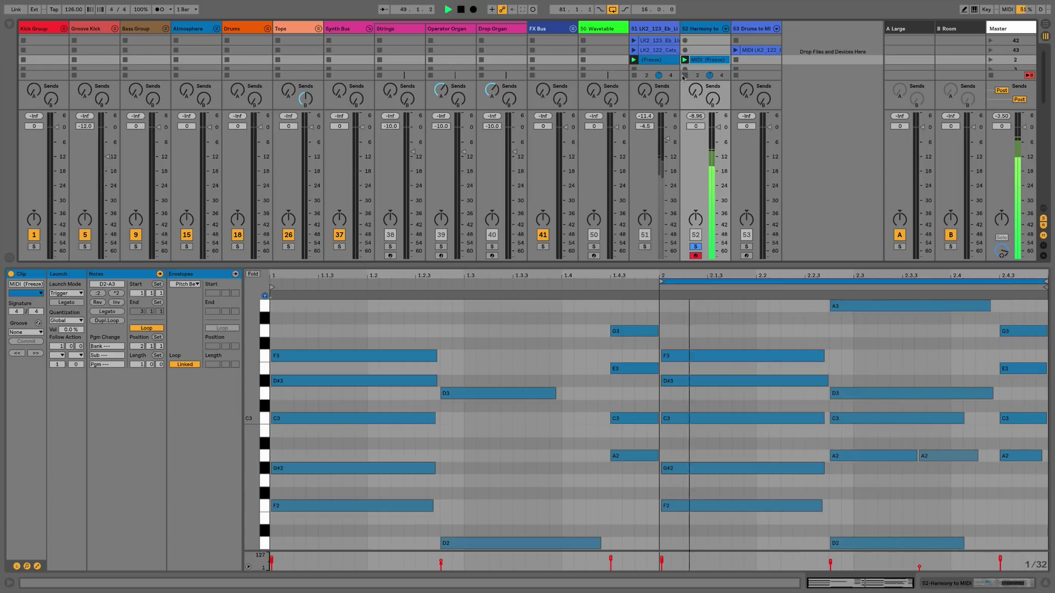
left_click(684, 75)
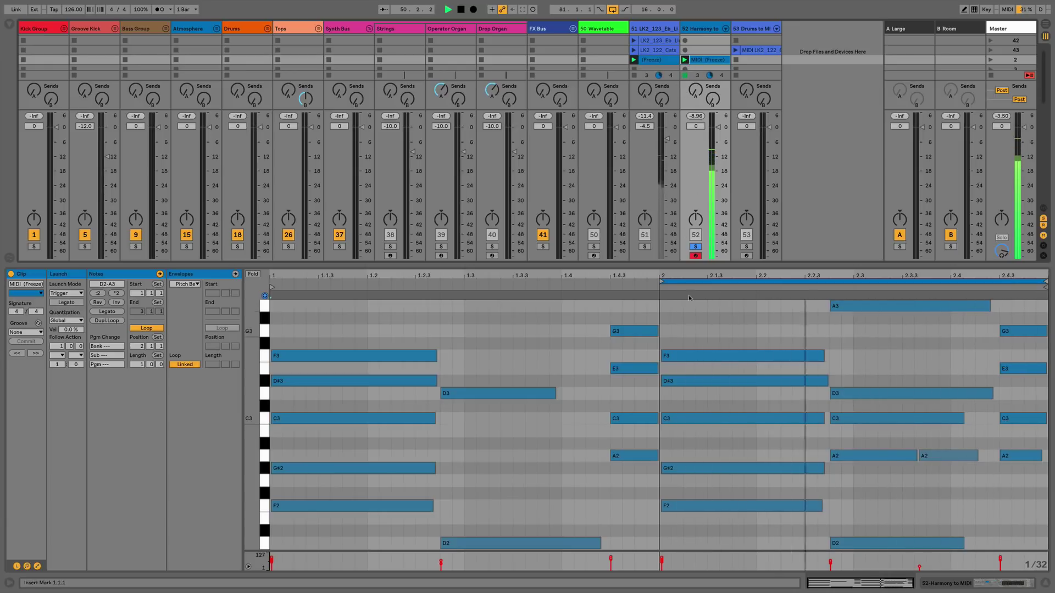
left_click(695, 246)
key("space")
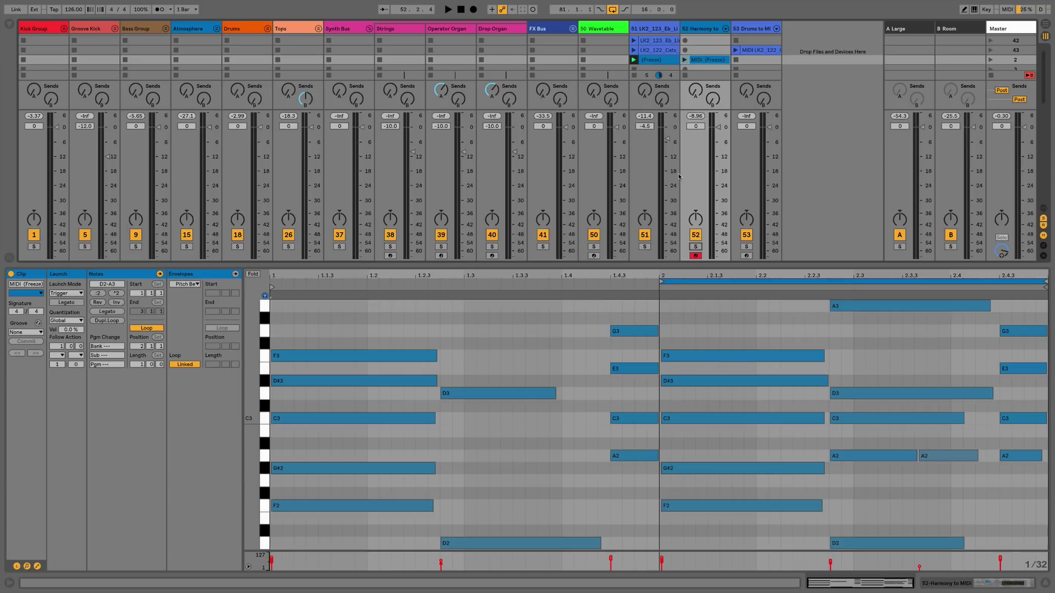
Step: Slice the LK2_123_Eb_Line clip to a new MIDI track, one slice per transient, using the Built-in preset with warped timing preserved
left_click(637, 41)
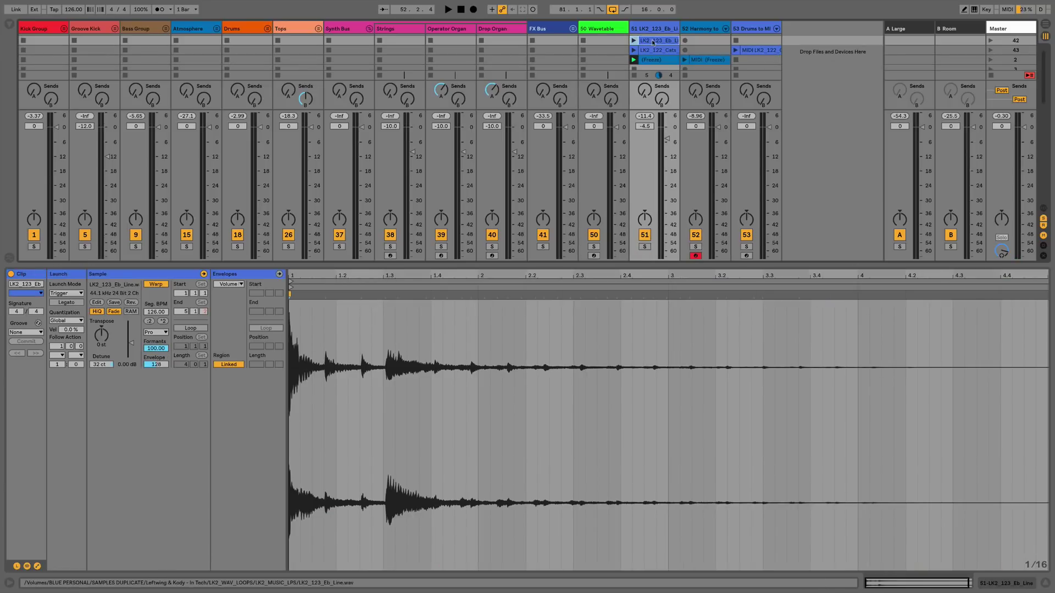
right_click(652, 41)
left_click(681, 167)
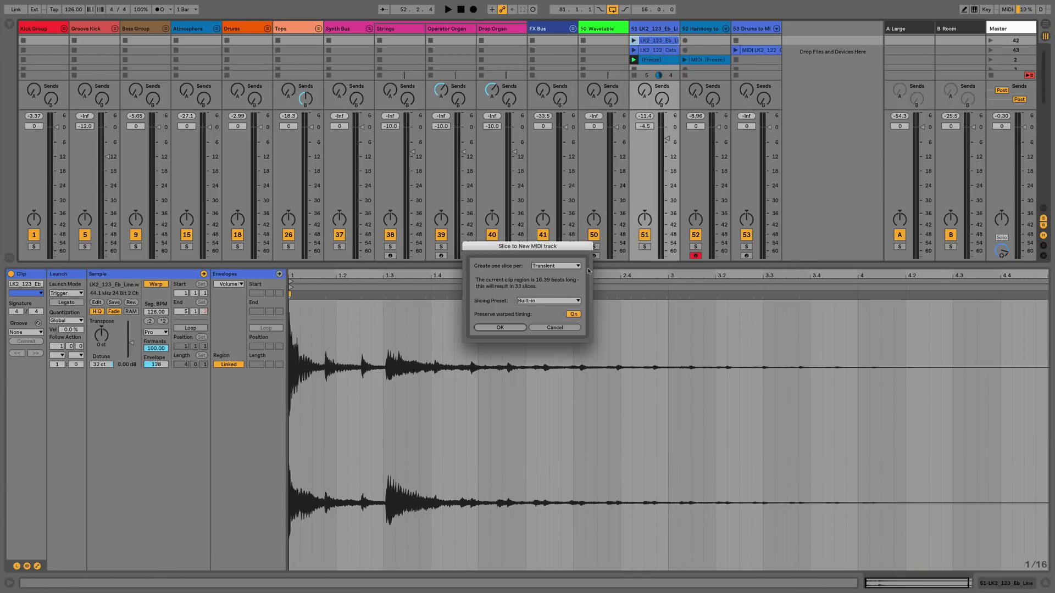
left_click(501, 328)
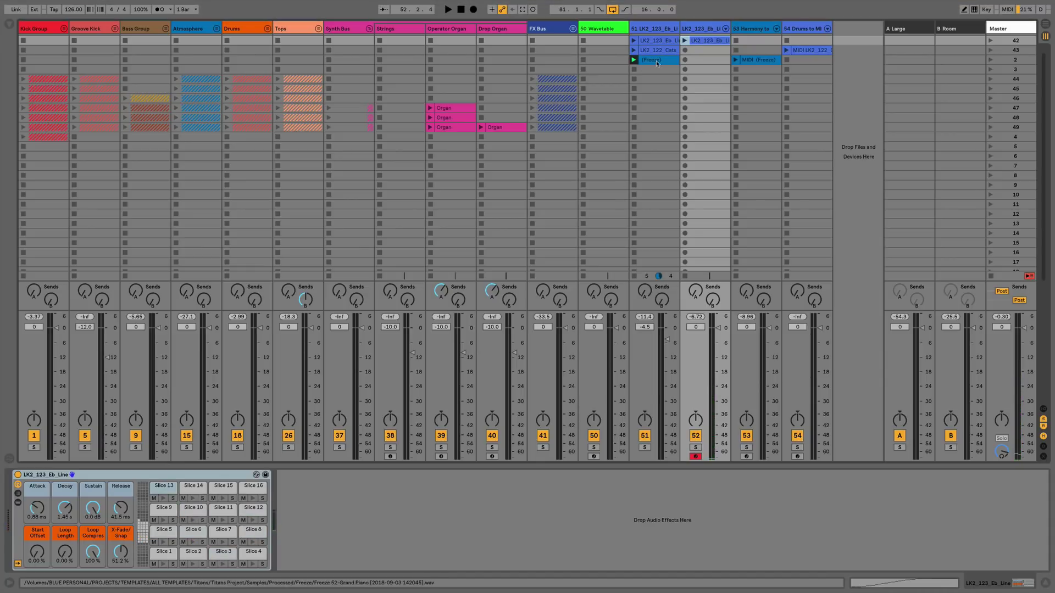
Step: Convert the (Freeze) piano clip's melody to a new MIDI track and open the resulting clip's notes
left_click(657, 61)
double_click(656, 61)
right_click(658, 61)
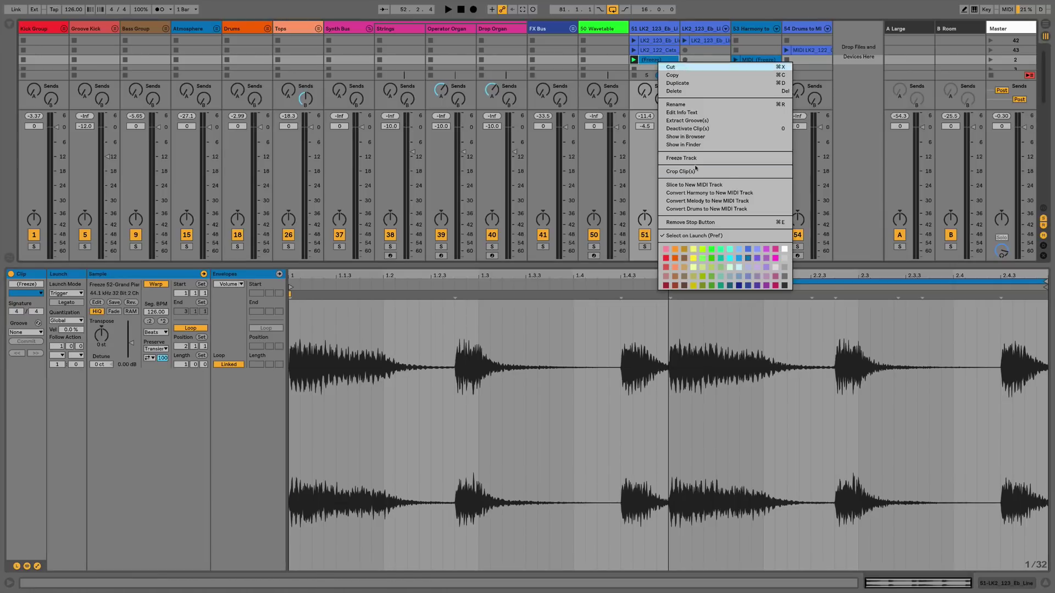
left_click(695, 201)
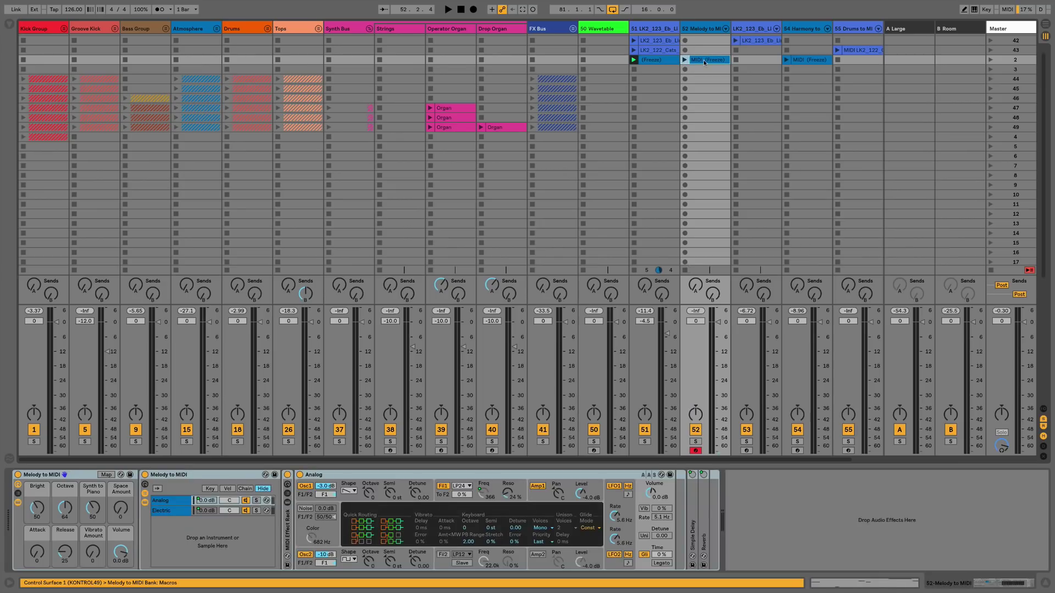
double_click(704, 61)
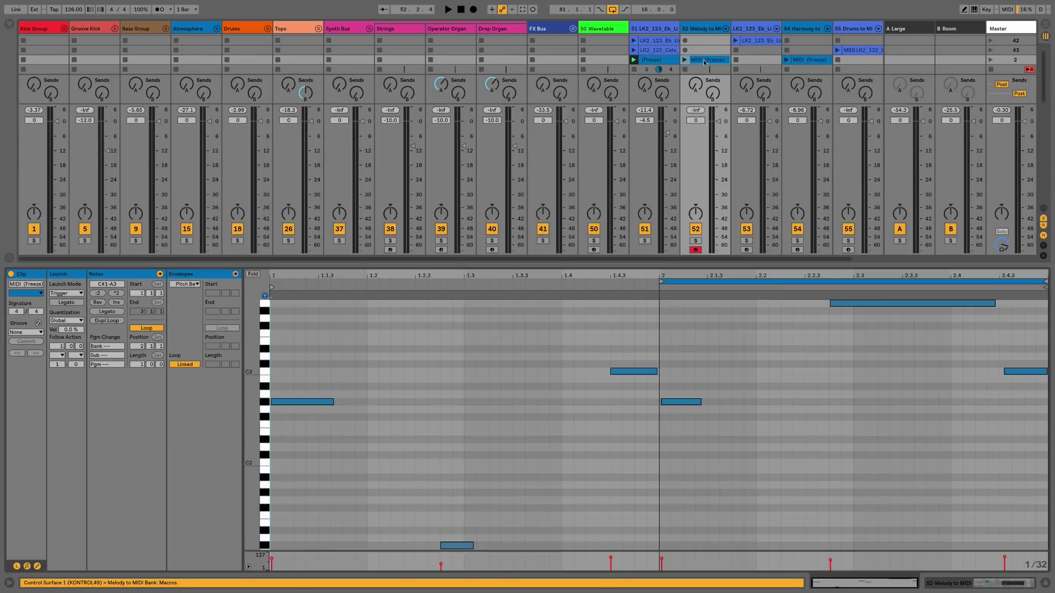
Step: Launch the converted melody clip and transpose its C#1 note up an octave
left_click(684, 60)
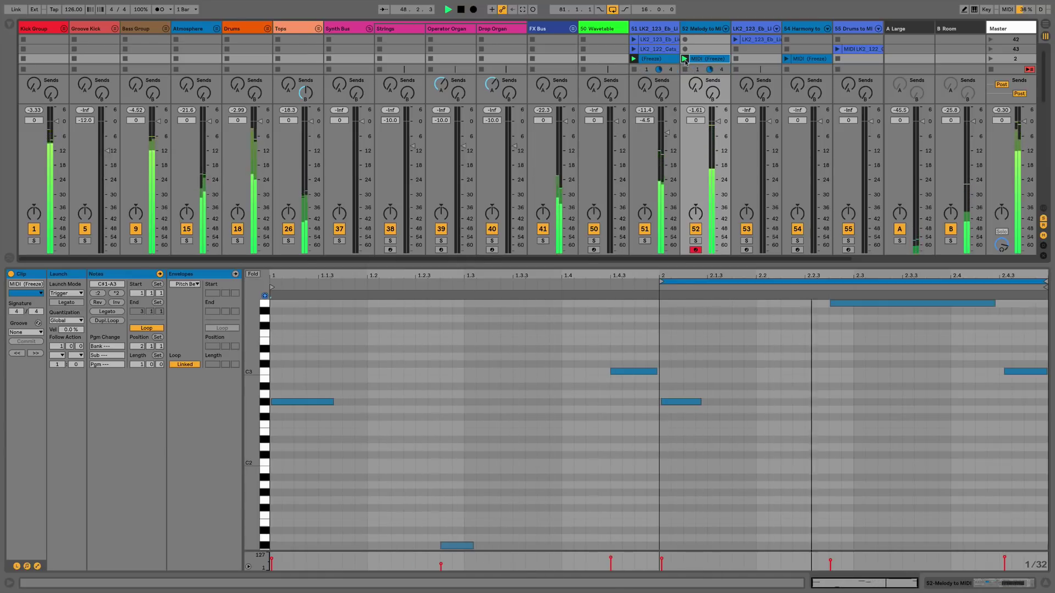
left_click(455, 545)
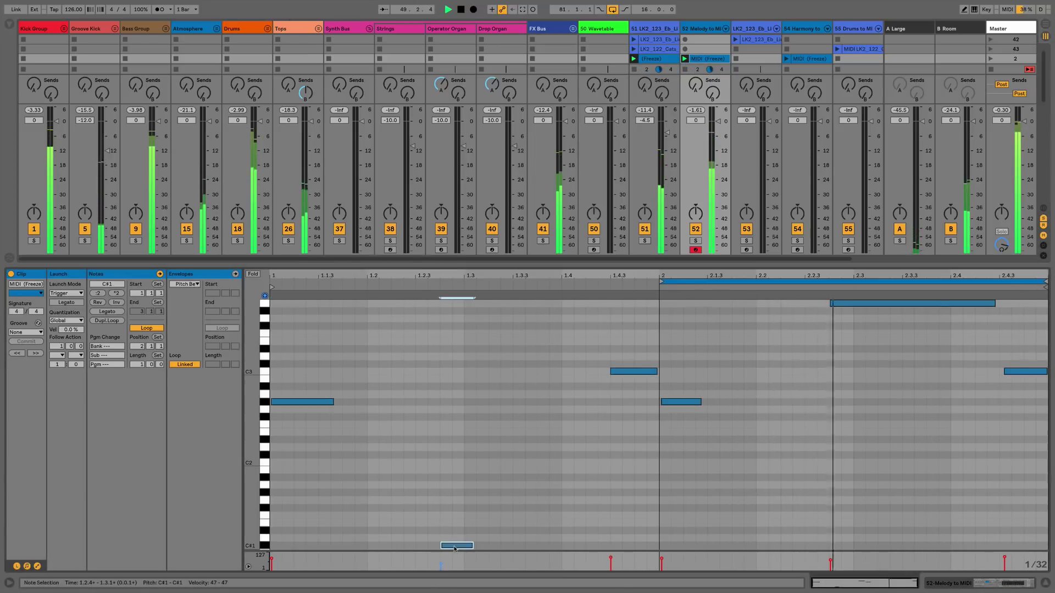
key("shift+Up")
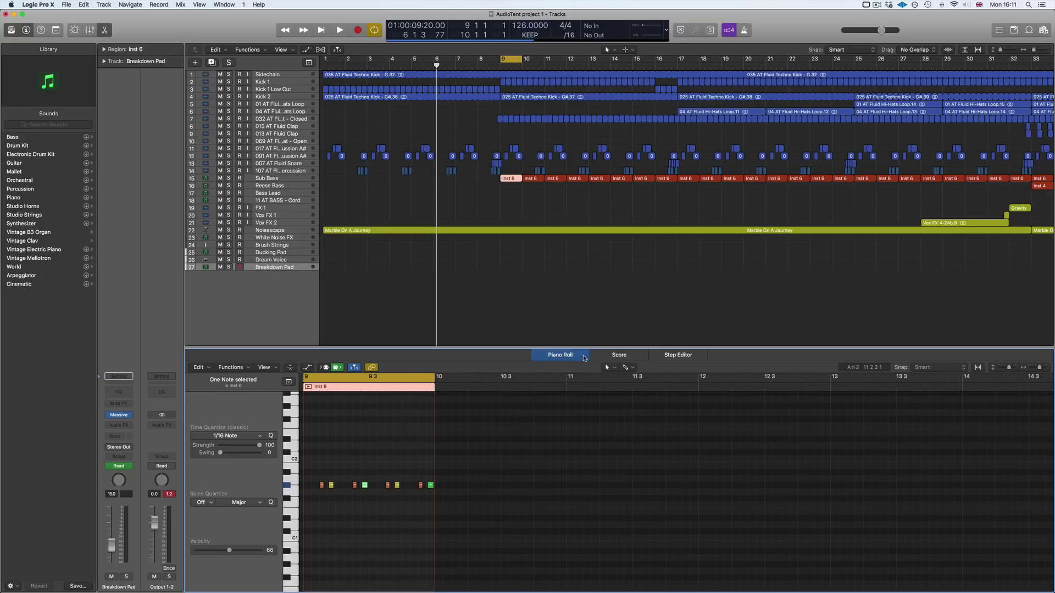
Step: In Logic Pro X, view the Sub Bass region at bar 9 as a score, then return to the Piano Roll
left_click(615, 358)
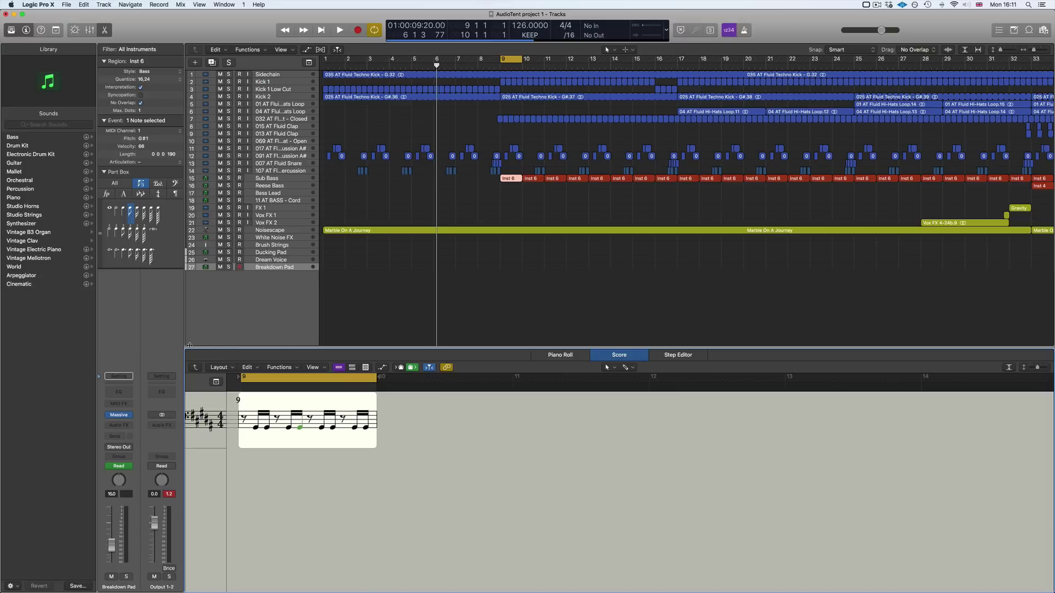
left_click(566, 358)
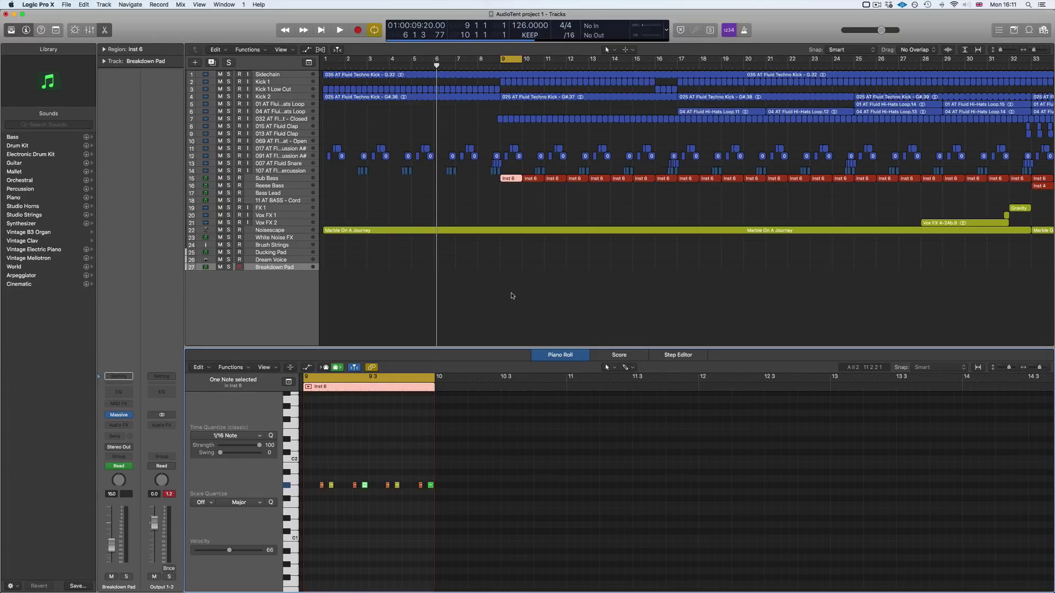
scroll(306, 264, "right", 1)
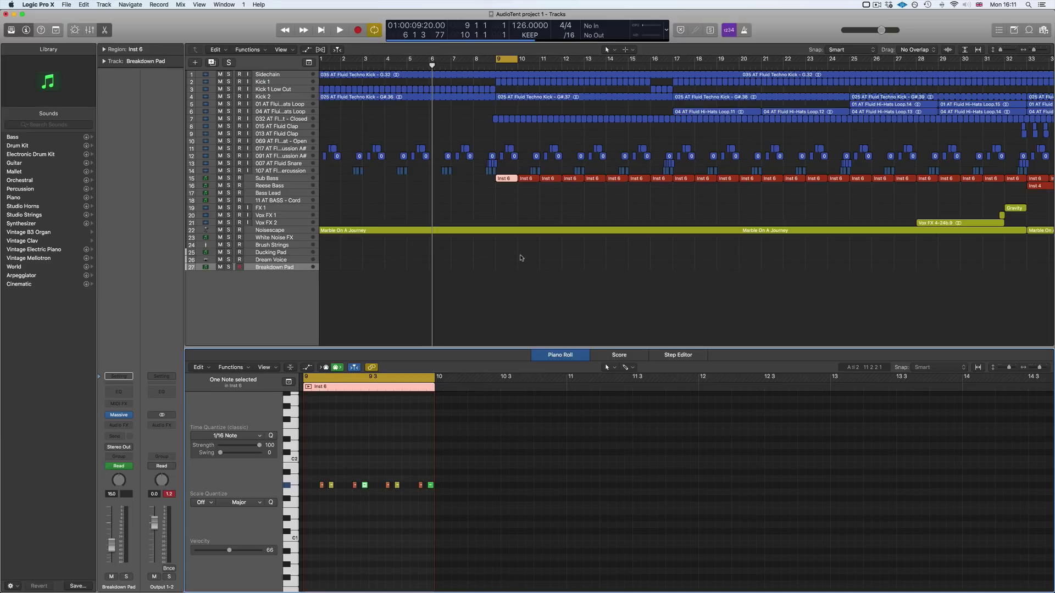
Step: Create one new Drummer track below the Breakdown Pad track
left_click(287, 283)
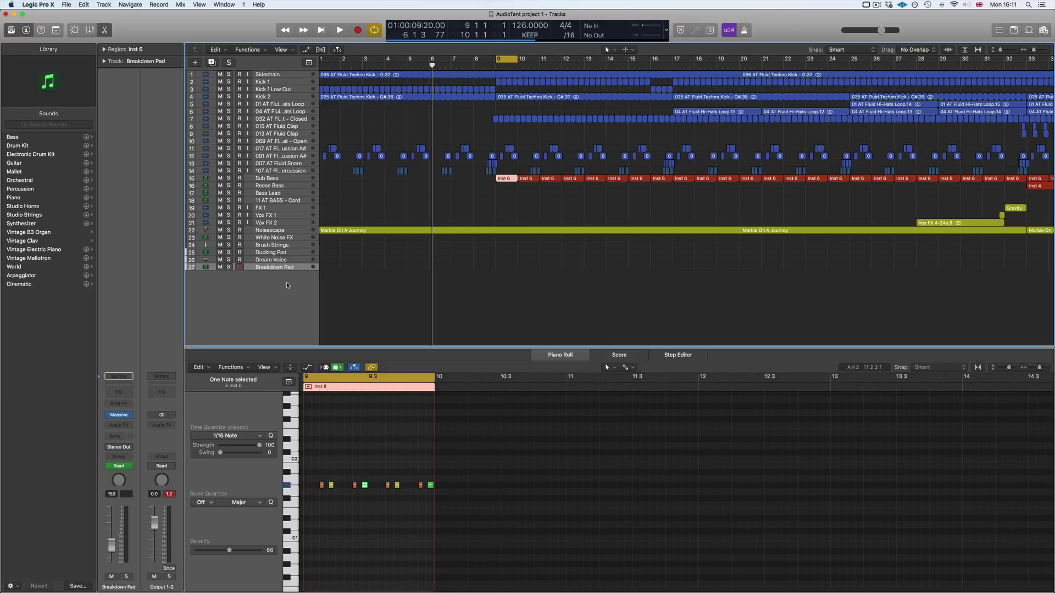
double_click(286, 282)
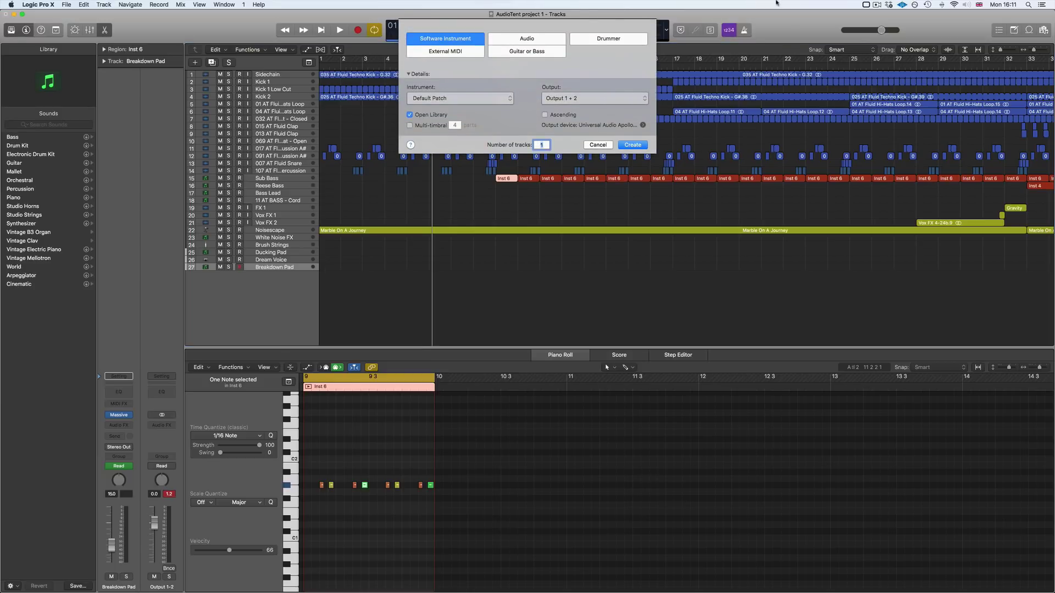
left_click(605, 40)
left_click(632, 134)
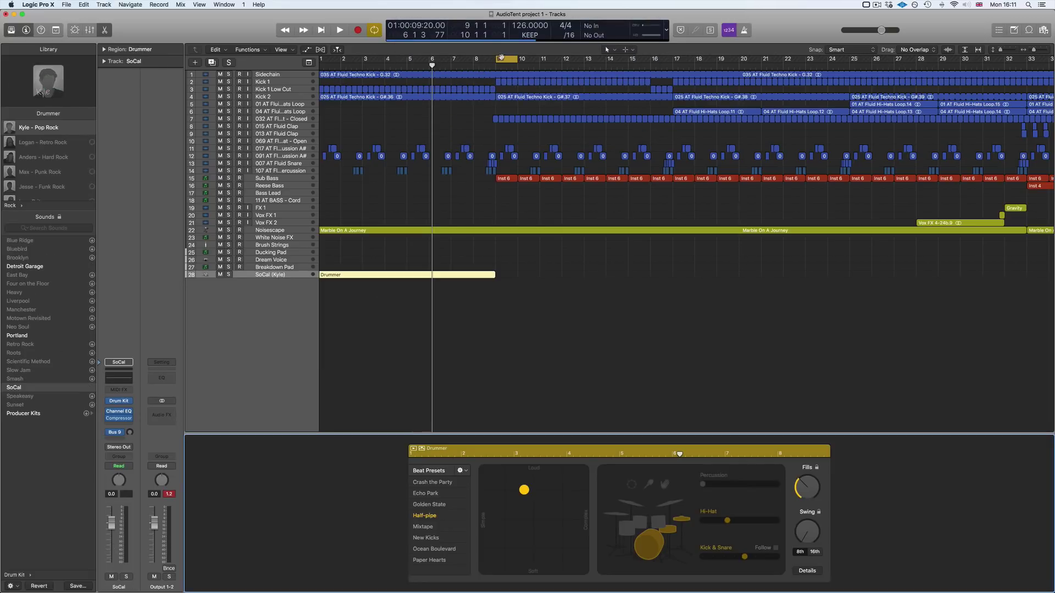
Step: Set the cycle range to bars 1–9 over the Drummer region and solo the SoCal drummer track
mouse_move(504, 59)
left_mouse_down()
mouse_move(336, 59)
mouse_move(495, 47)
left_mouse_up()
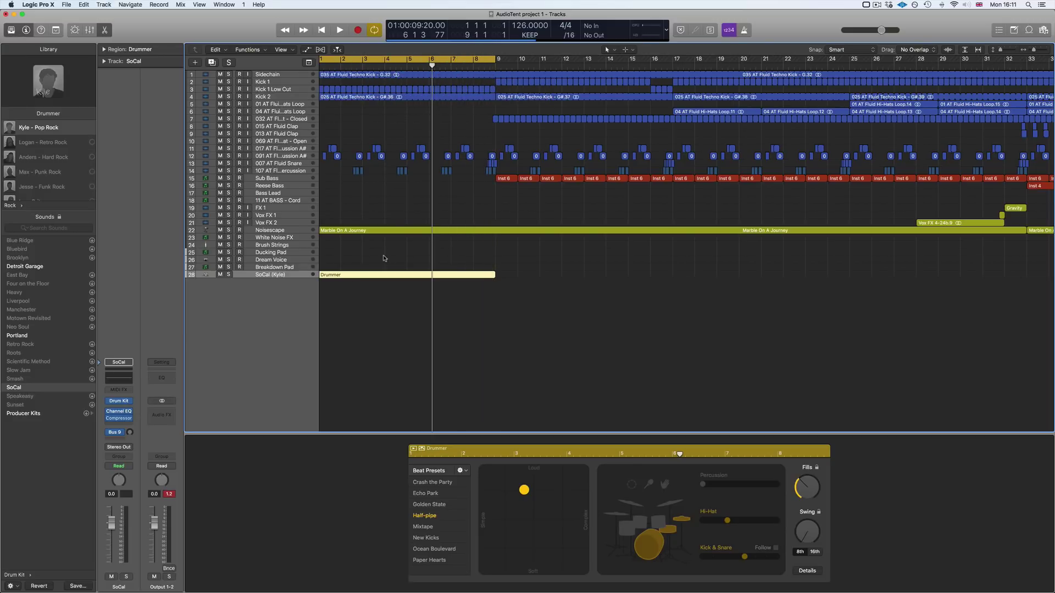
scroll(372, 257, "left", 1)
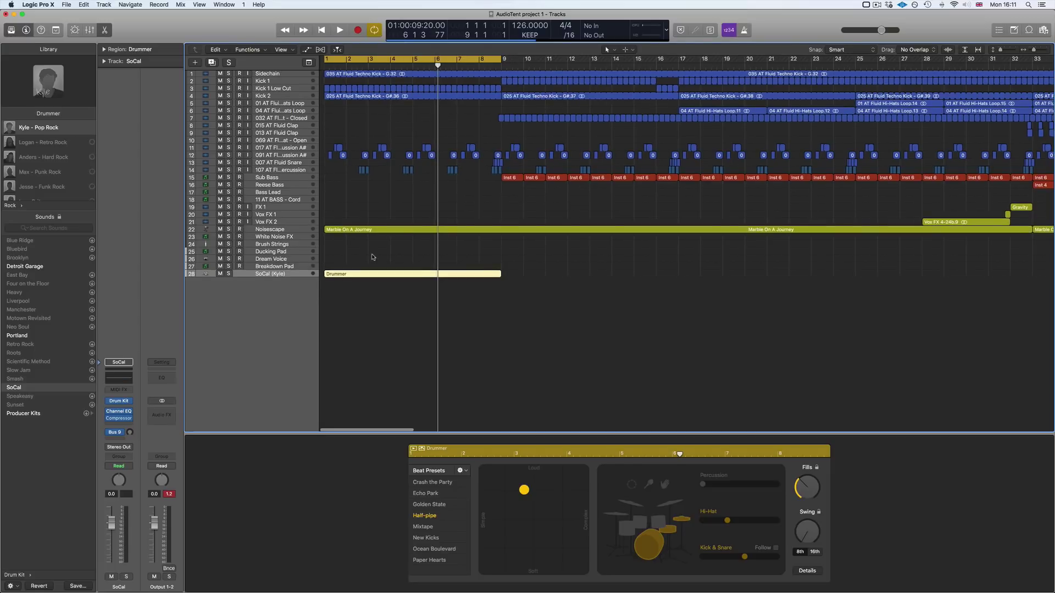
left_click(229, 275)
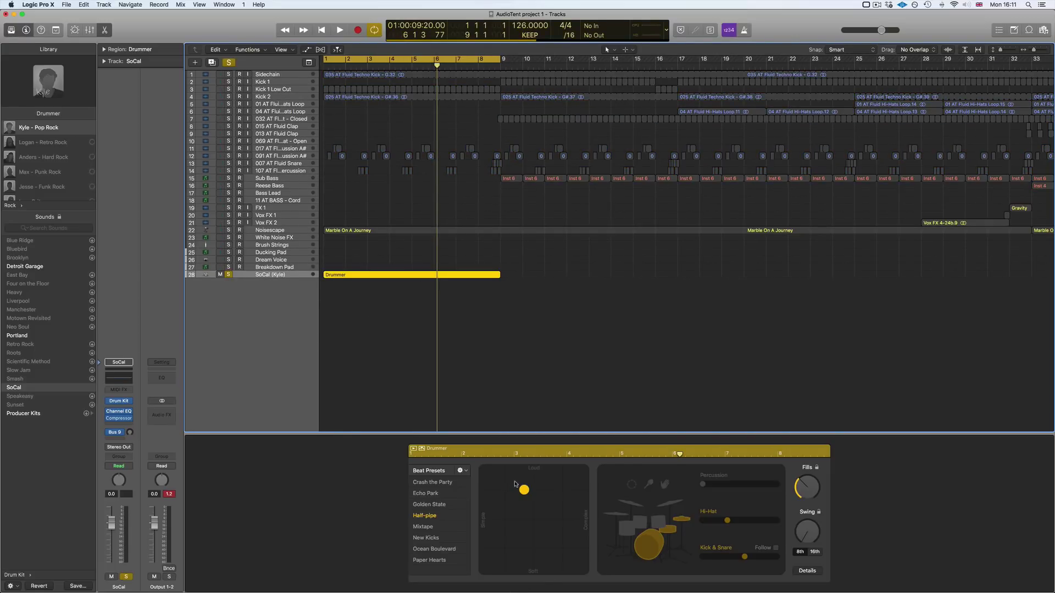
Step: Play the Drummer region from the beginning and set its beat to the soft, simple extreme
left_click_drag(525, 493, 500, 539)
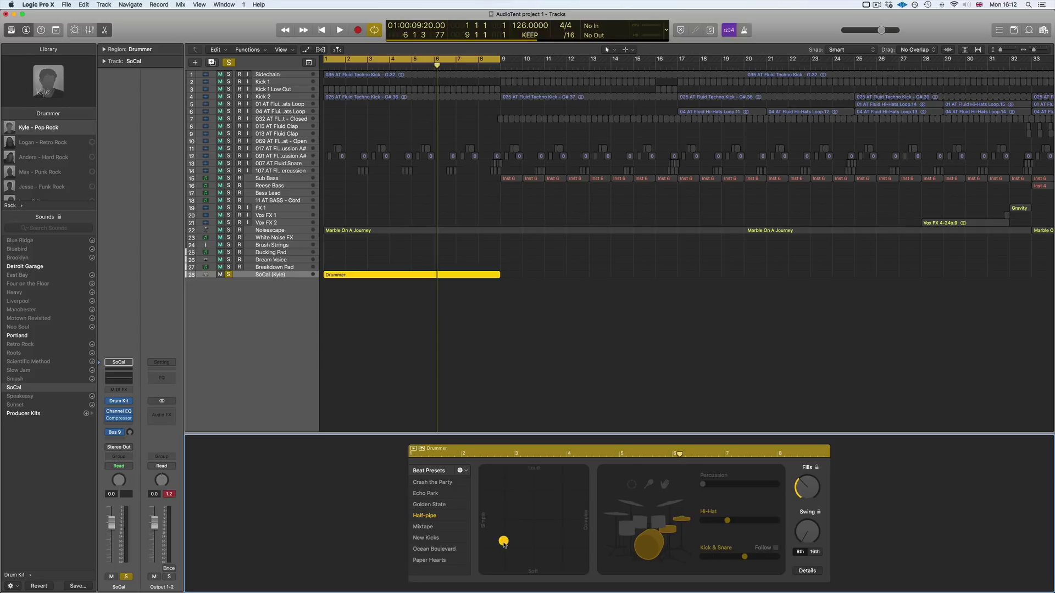
key("Return")
key("space")
left_click_drag(504, 544, 491, 553)
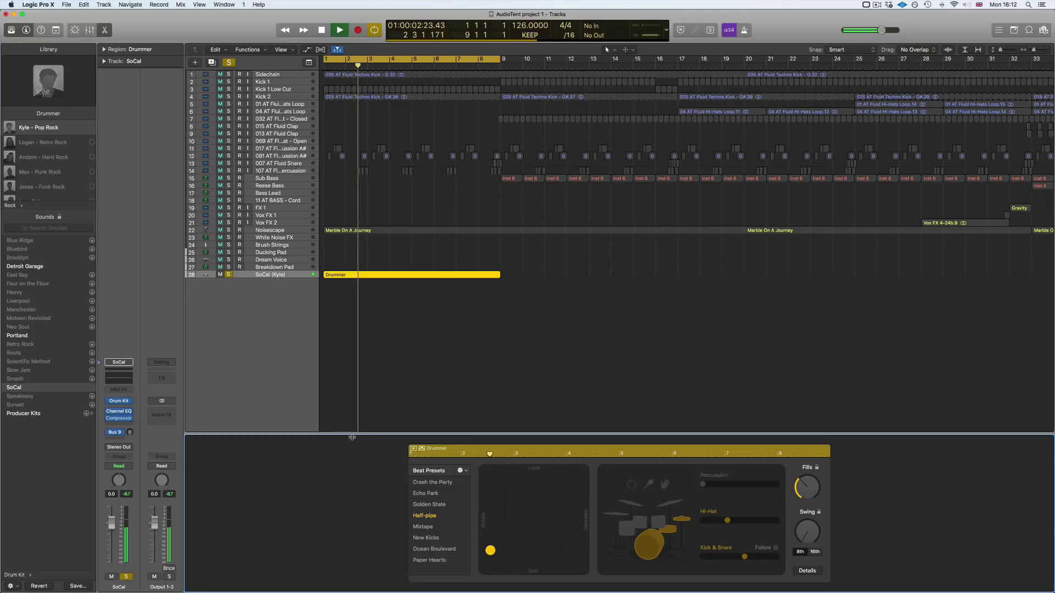
Step: Set the drummer's beat to the loud, complex extreme while it plays
left_click(584, 470)
left_click(531, 502)
left_click_drag(532, 505, 583, 470)
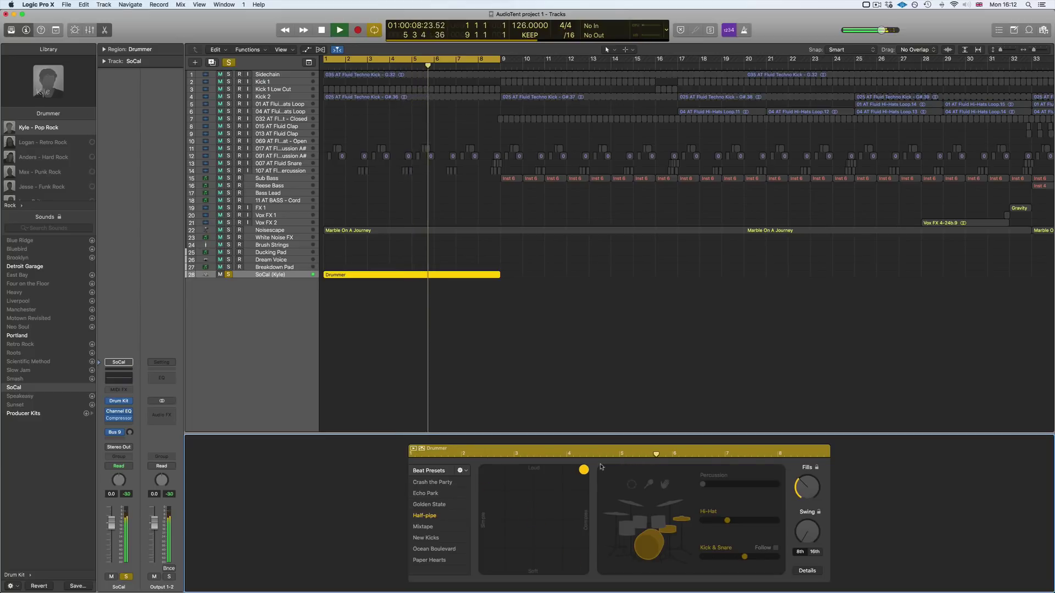
Step: Add the tambourine, set the Percussion pattern to its maximum, lower the Kick & Snare pattern and increase the swing
left_click(633, 486)
left_click(663, 483)
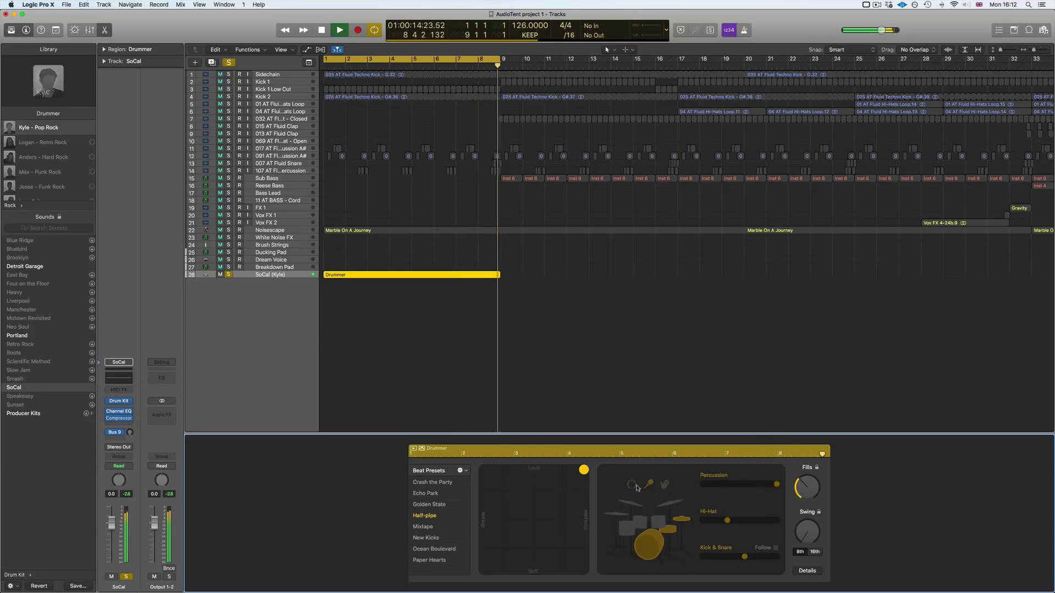
left_click_drag(740, 484, 776, 484)
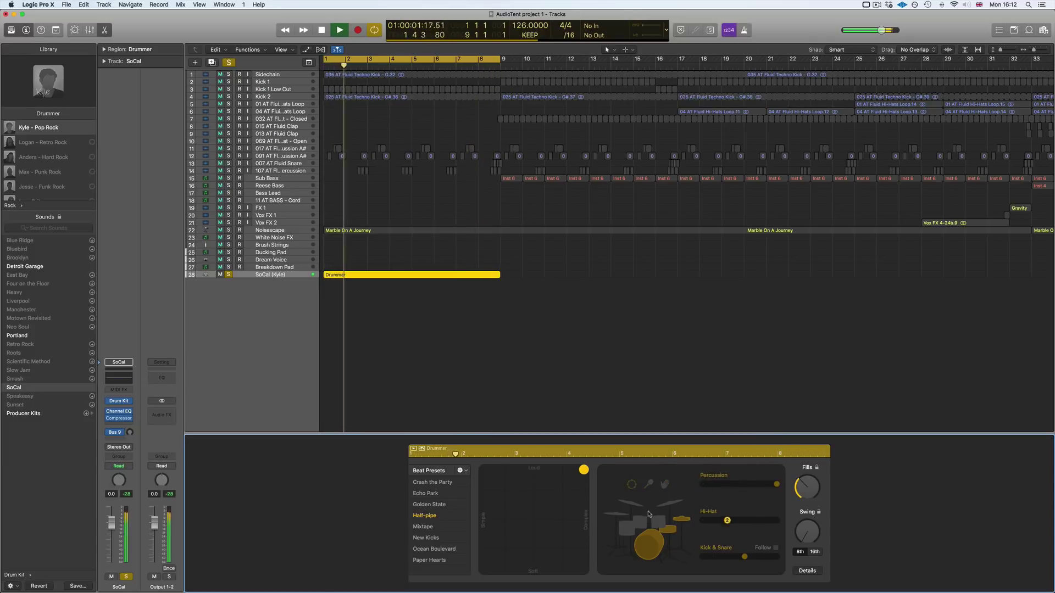
left_click_drag(745, 556, 723, 556)
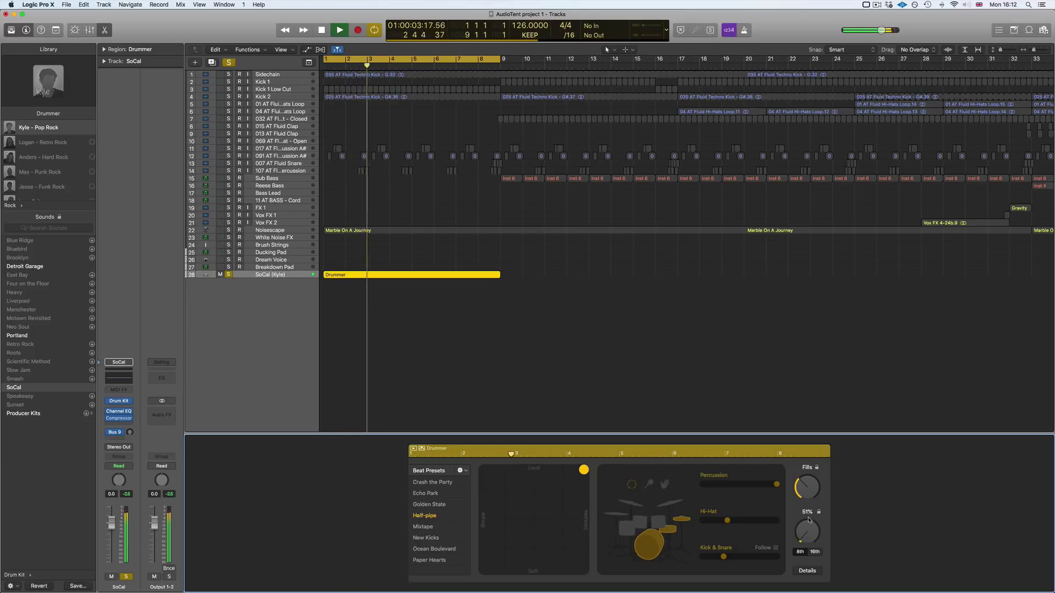
scroll(38, 160, "down", 2)
scroll(38, 159, "up", 2)
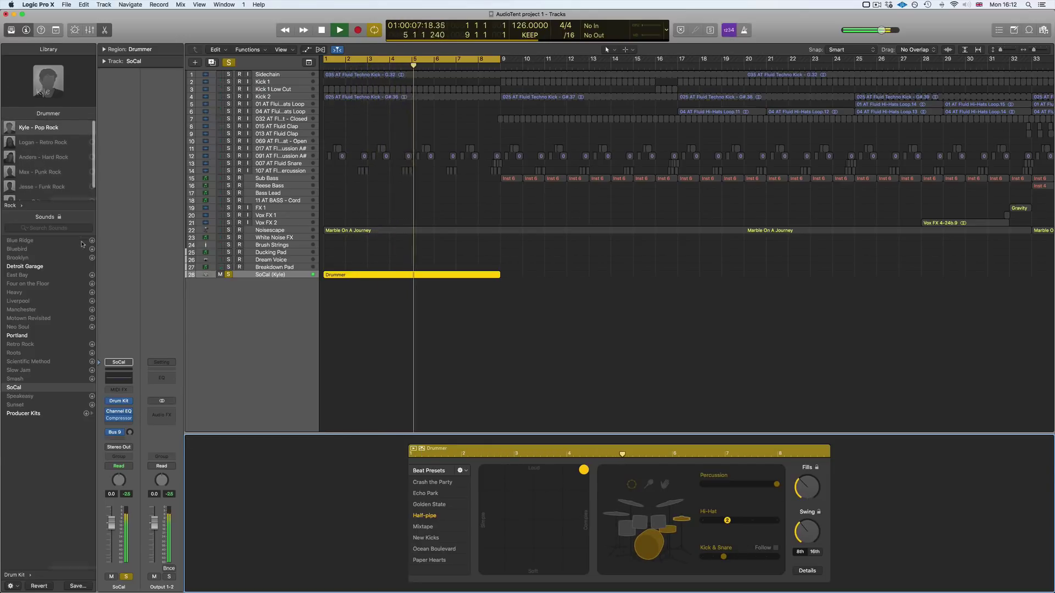
Step: Change the drummer to the Electronic genre's Leah - Tech House, replacing the current region settings
left_click(11, 205)
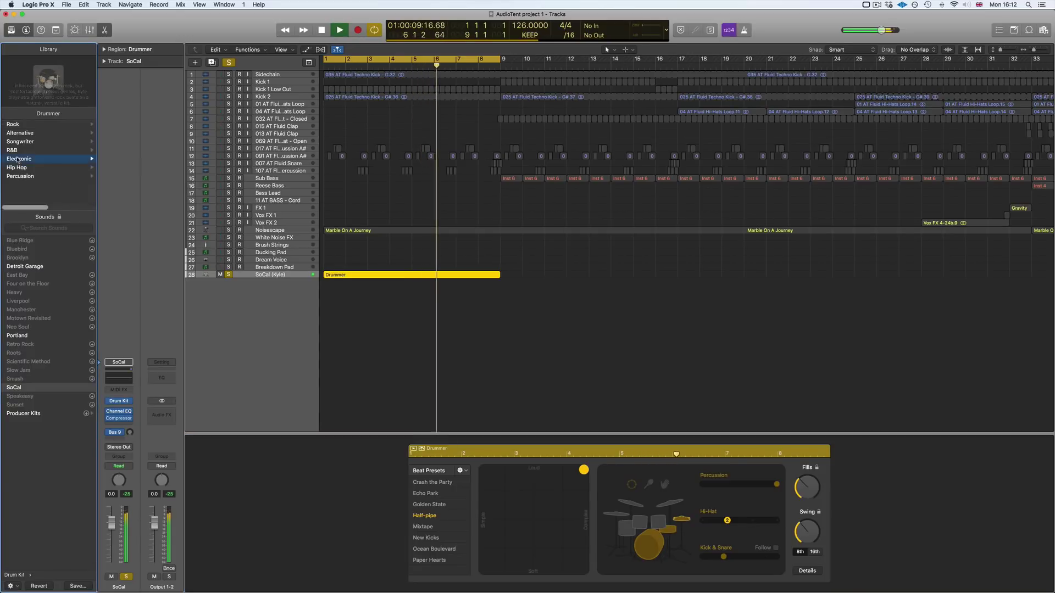
left_click(18, 160)
left_click(33, 142)
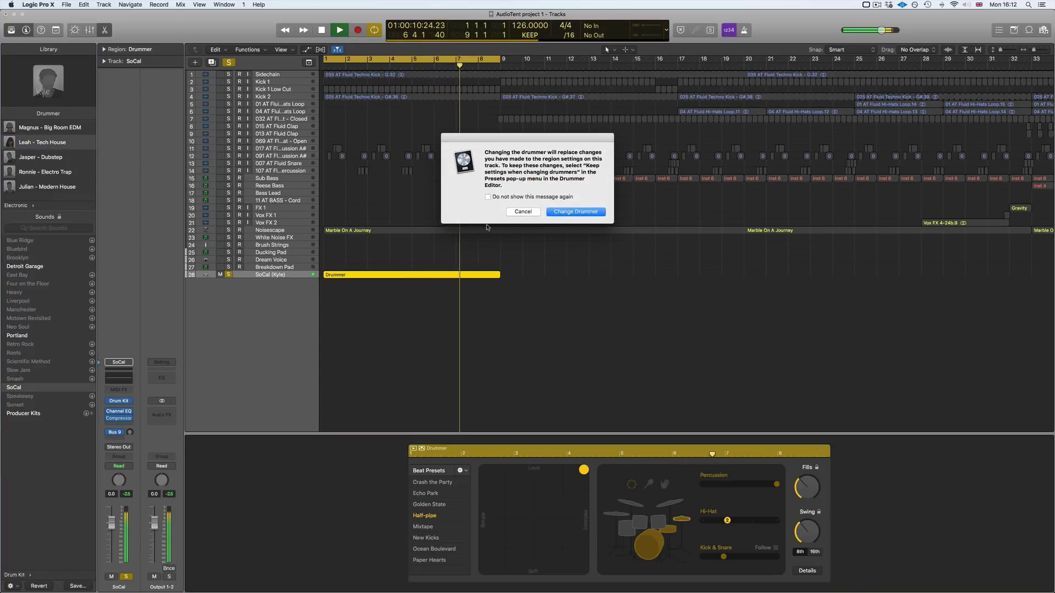
left_click(565, 213)
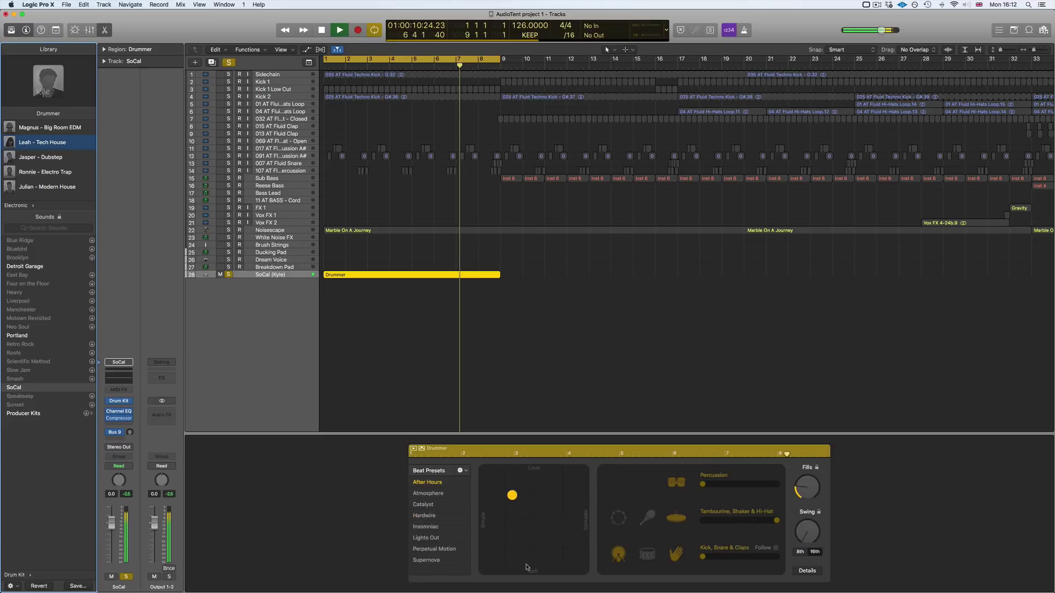
Step: Apply the Insomniac beat preset, add the percussion part to the beat, and stop playback
left_click(424, 526)
left_click(673, 482)
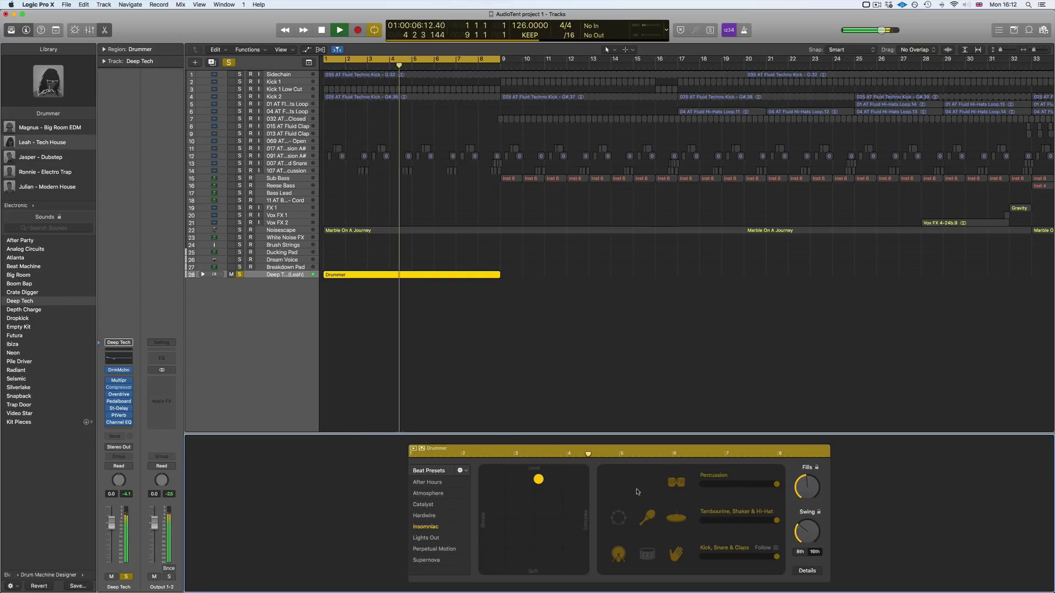
key("space")
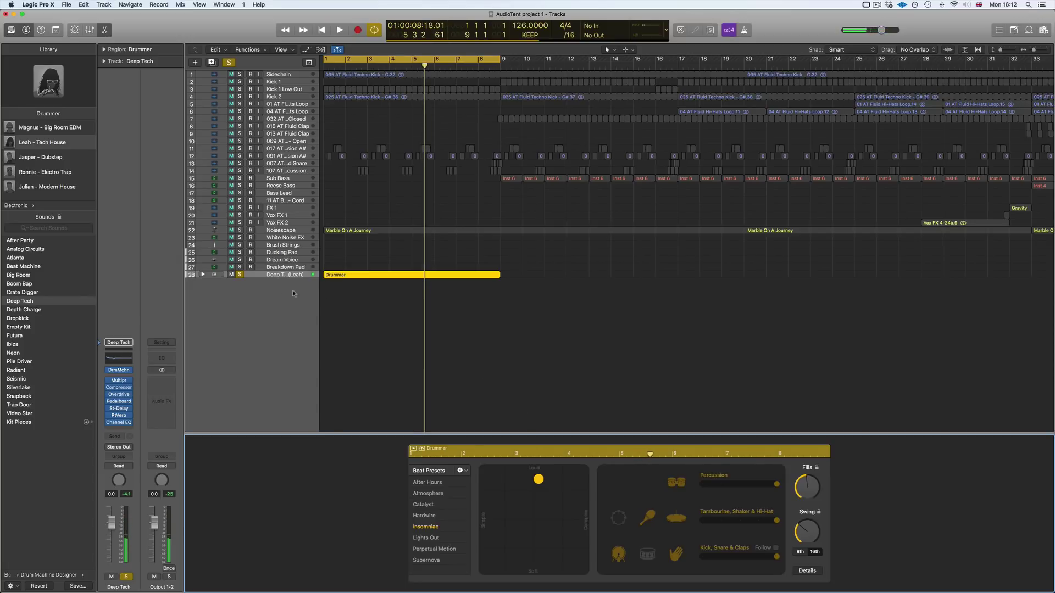
Step: Create one Software Instrument track with the Default Patch below the Drummer track
left_click(269, 301)
double_click(269, 301)
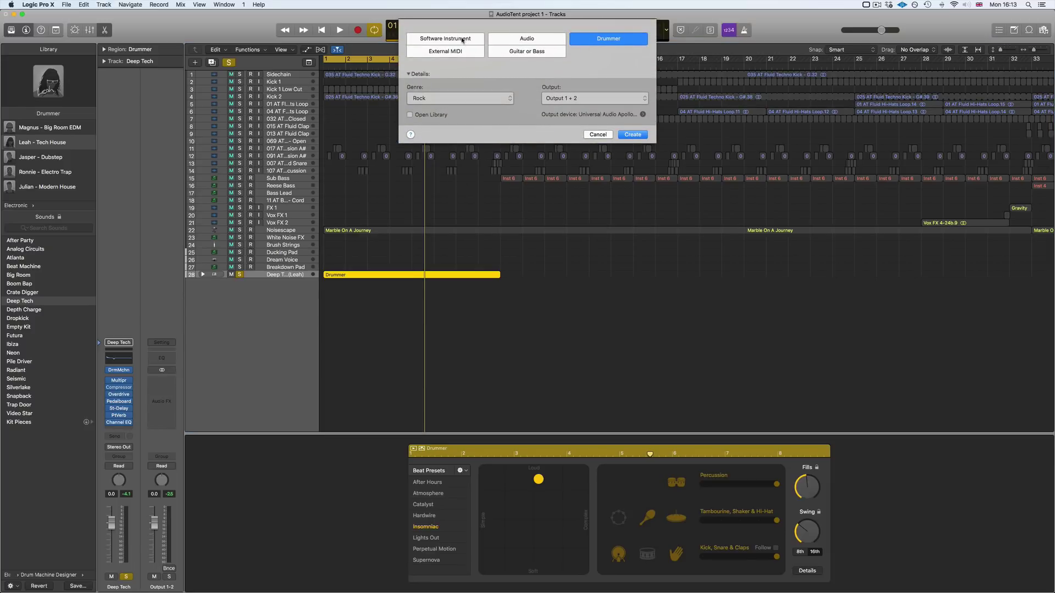
left_click(462, 39)
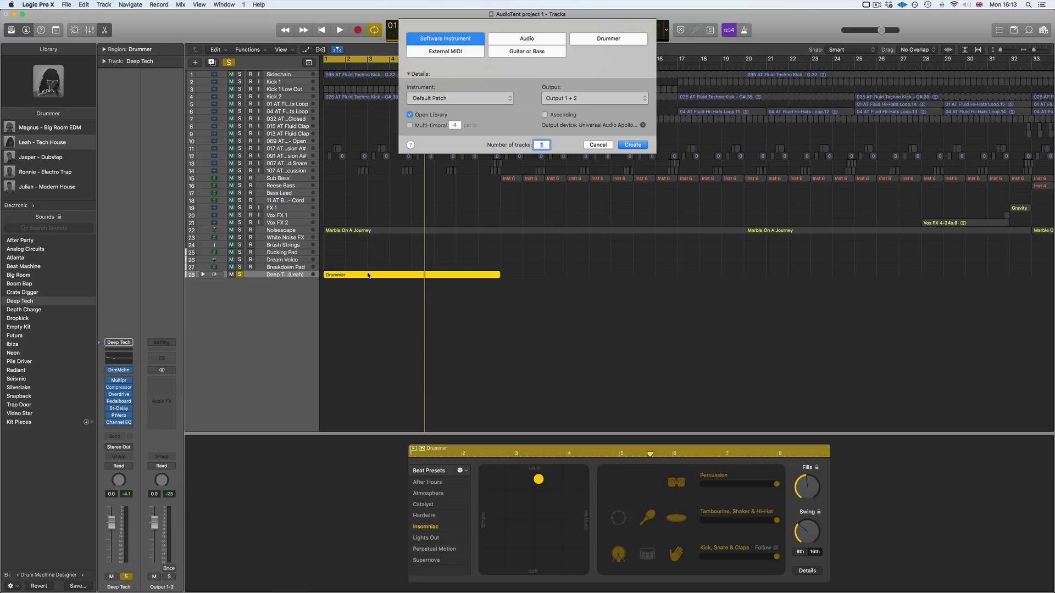
key("Return")
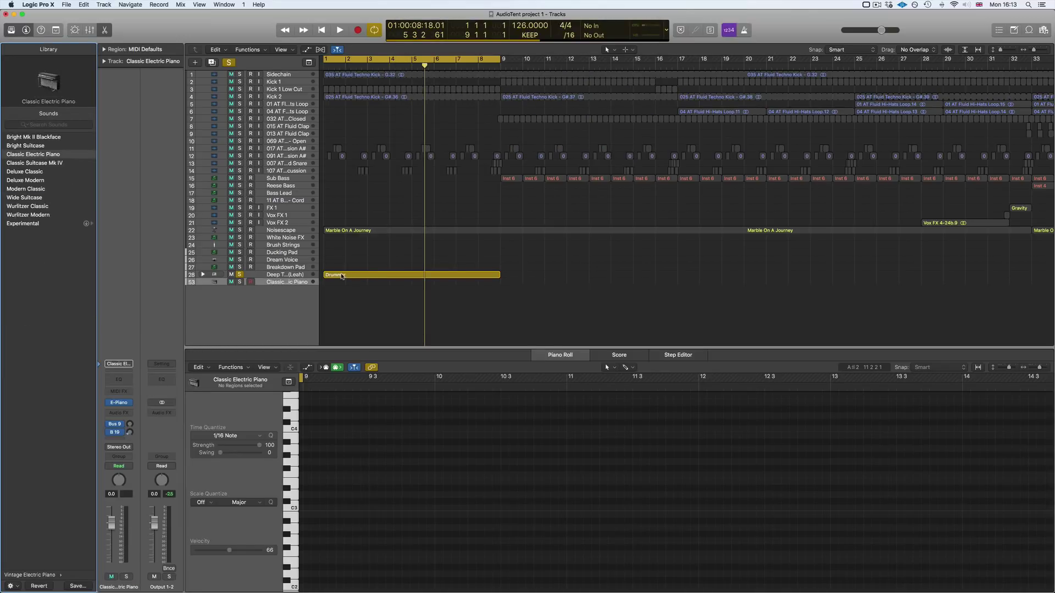
Step: Copy the Drummer region onto the Classic Electric Piano track at bar 1 and open it in the Piano Roll
left_click(342, 275)
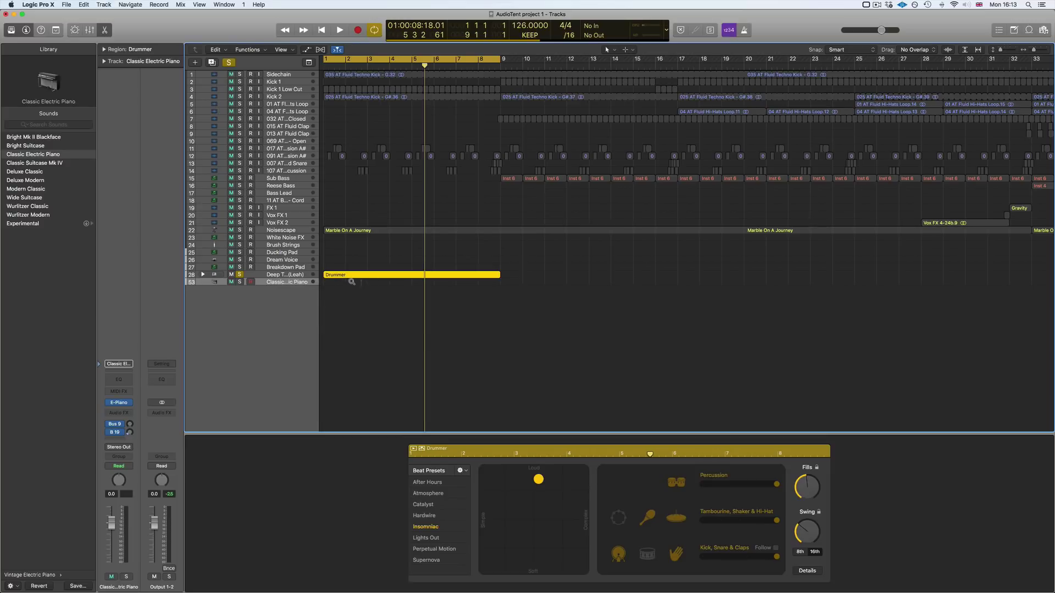
left_click(360, 286, "ctrl+alt")
scroll(347, 248, "up", 5)
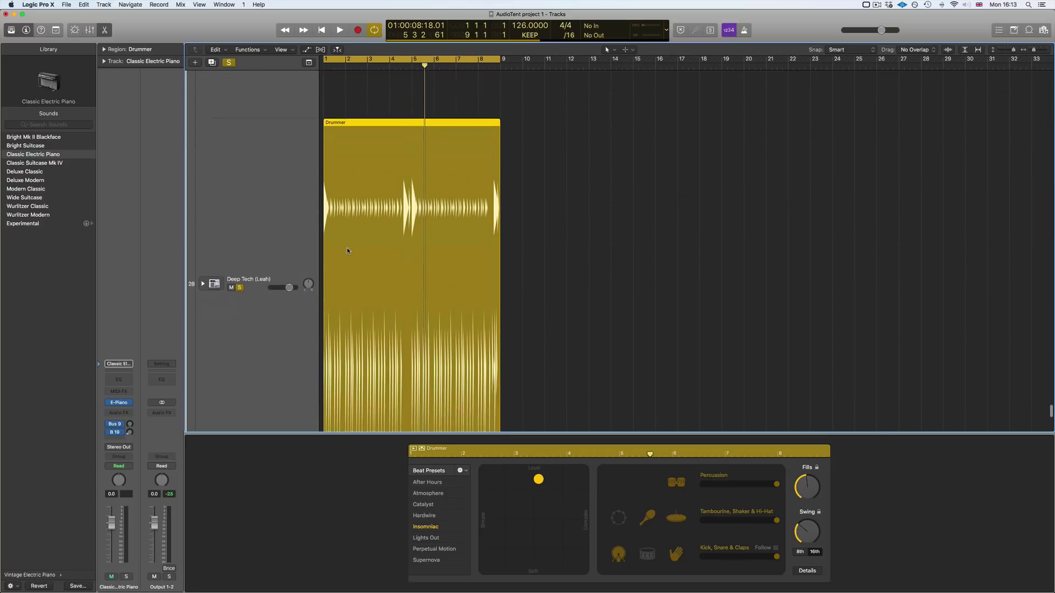
scroll(335, 302, "down", 5)
key("z")
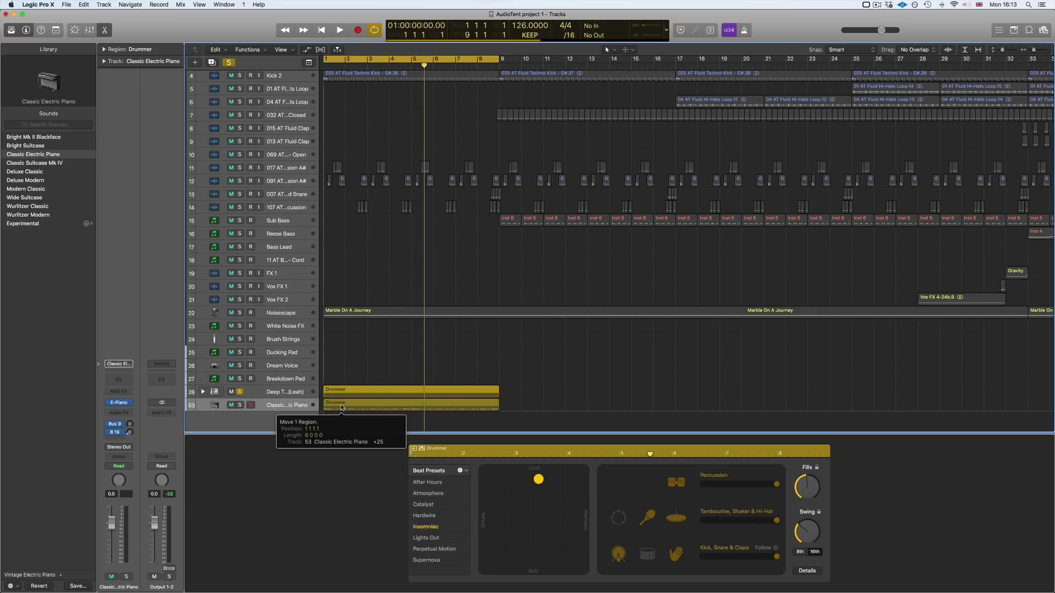
key("p")
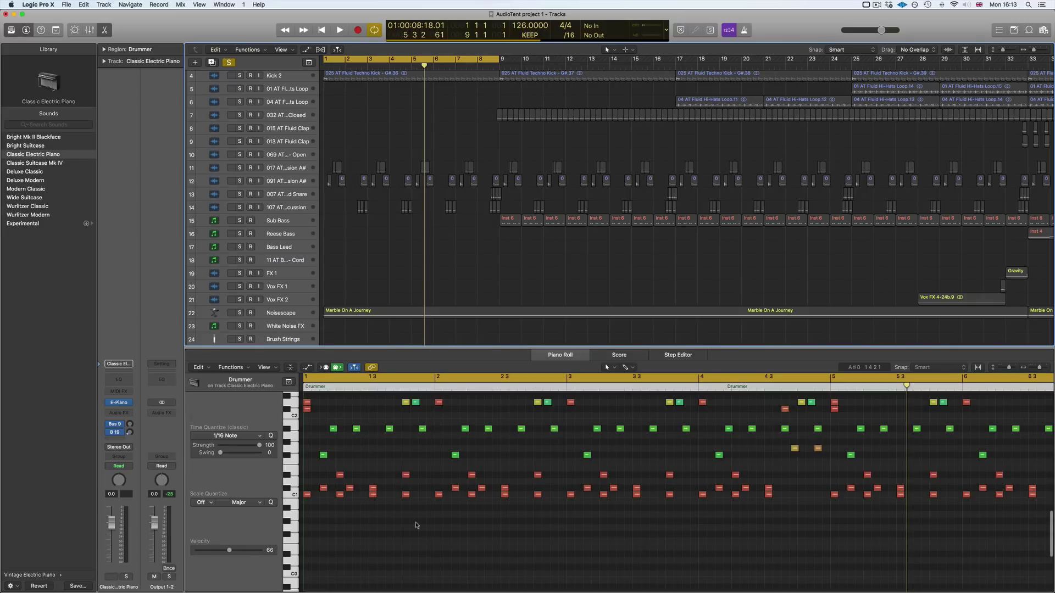
Step: Examine the MIDI notes of the copied Drummer region, selecting all notes of individual pitches in turn
scroll(397, 483, "up", 5)
scroll(397, 484, "right", 3)
scroll(400, 505, "down", 2)
scroll(400, 505, "left", 3)
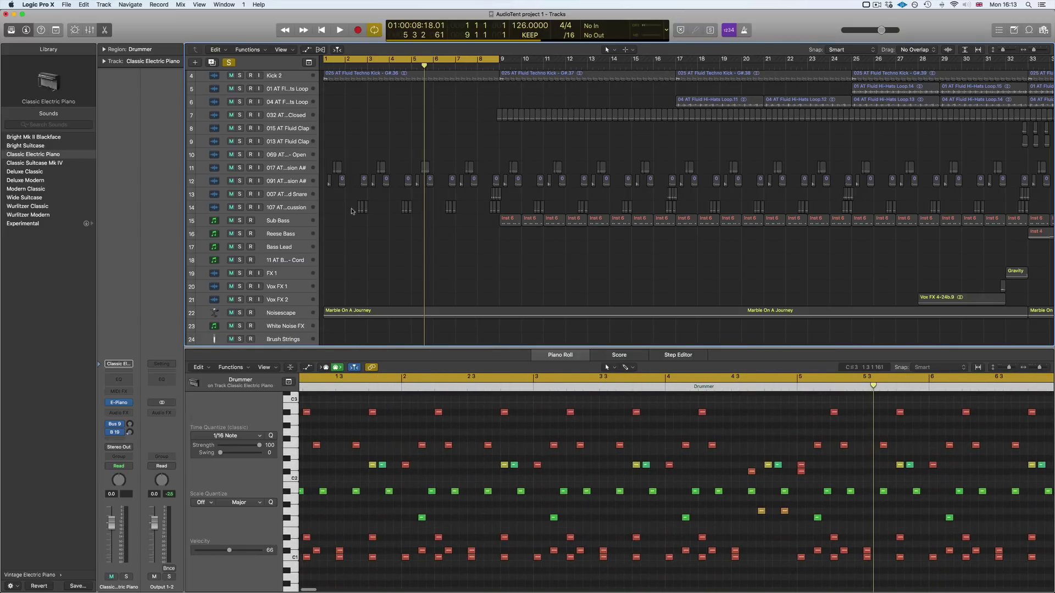
scroll(351, 211, "down", 5)
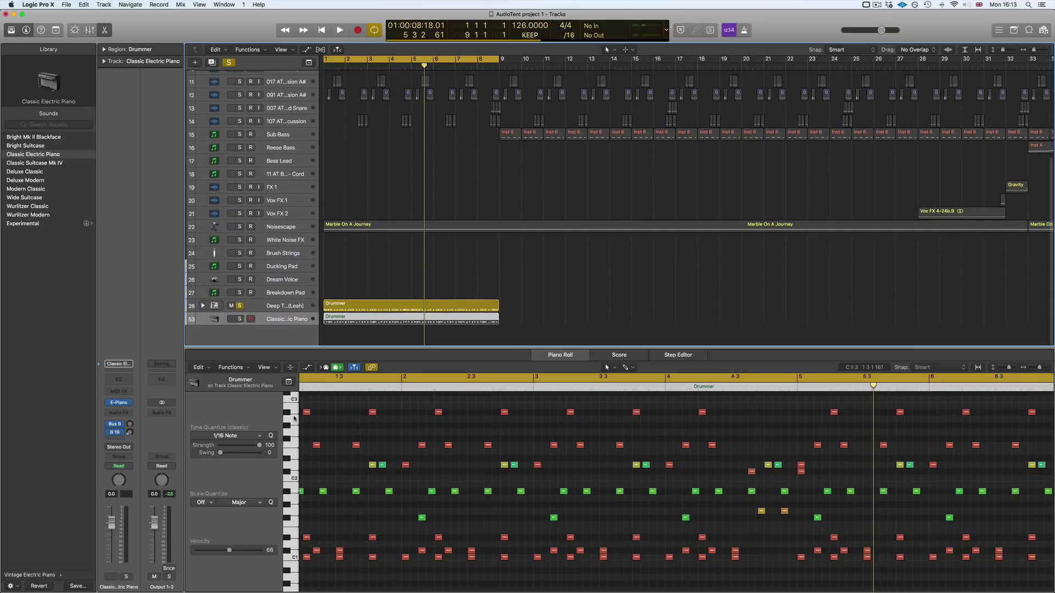
left_click(294, 441)
left_click(288, 512)
left_click(291, 539)
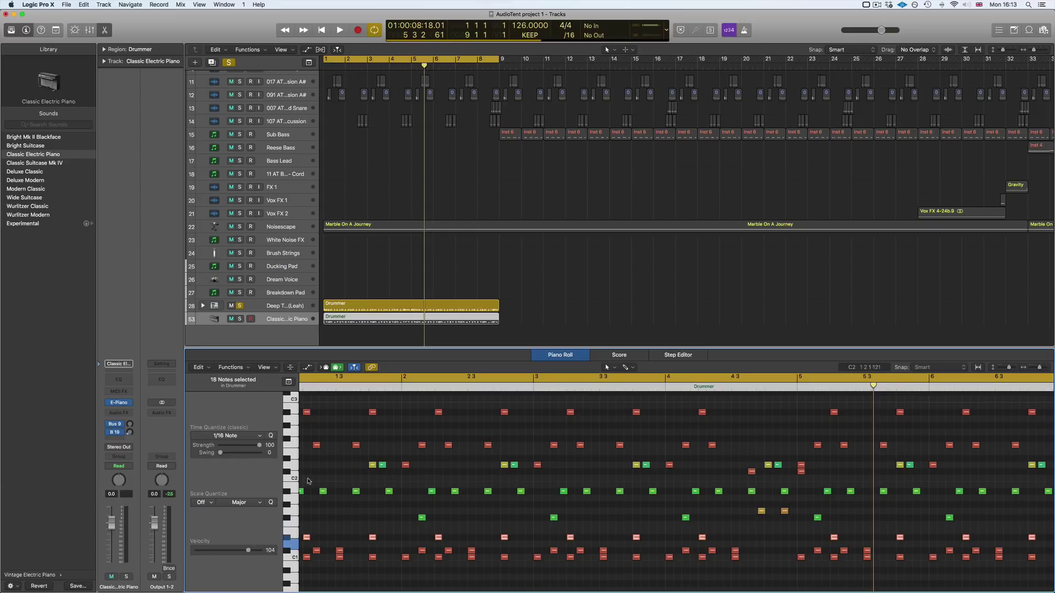